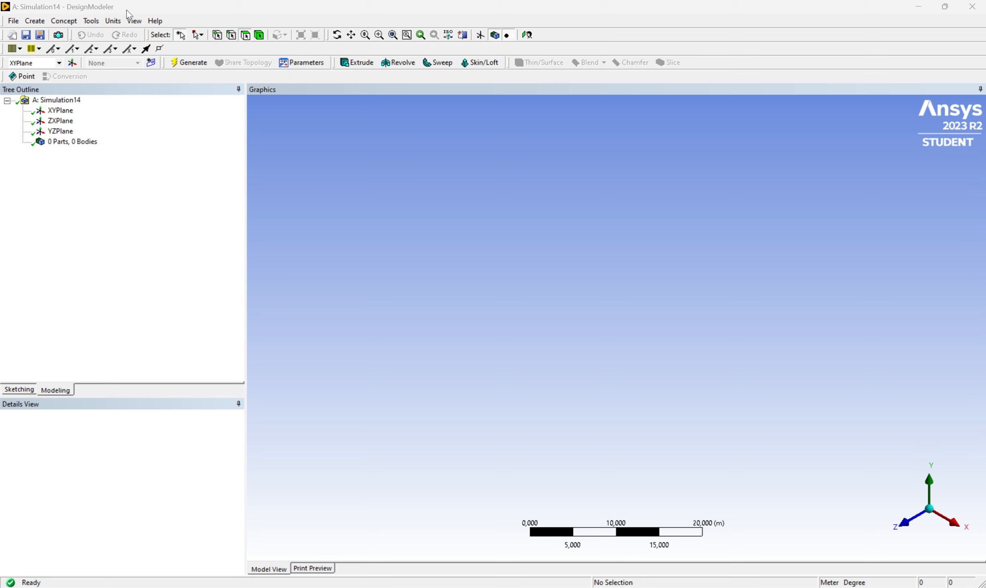
- Sketch a rectangle on the XY plane with one corner at the origin, about 5 m wide and 11,4 m high
{"action": "left_click", "coordinate": [113, 20]}
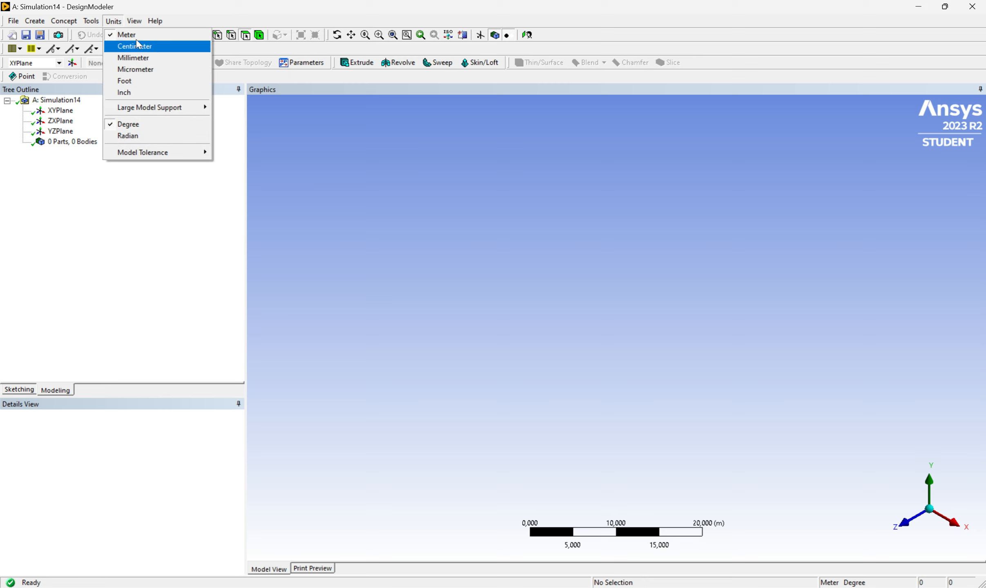
{"action": "left_click", "coordinate": [555, 197]}
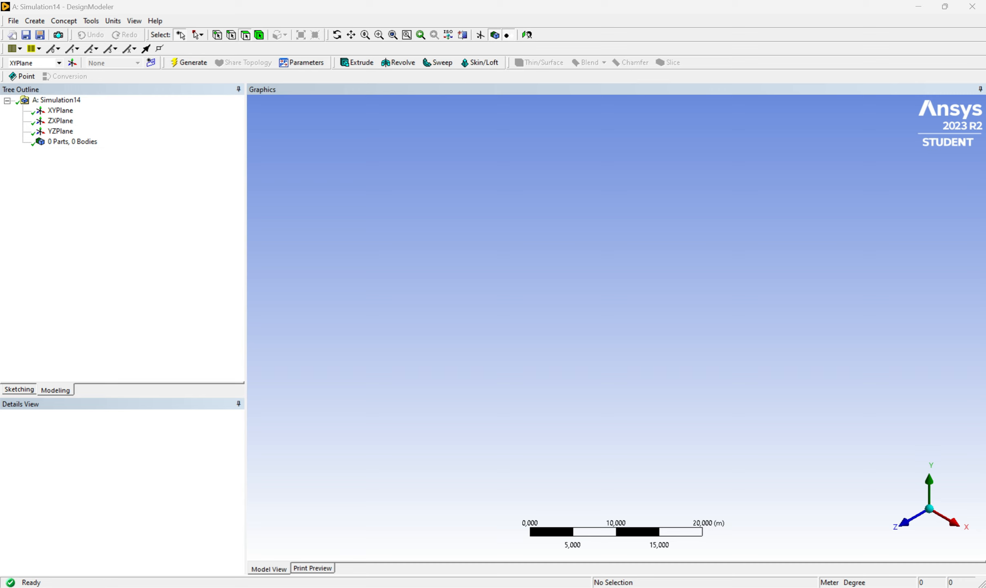
{"action": "left_click", "coordinate": [19, 390]}
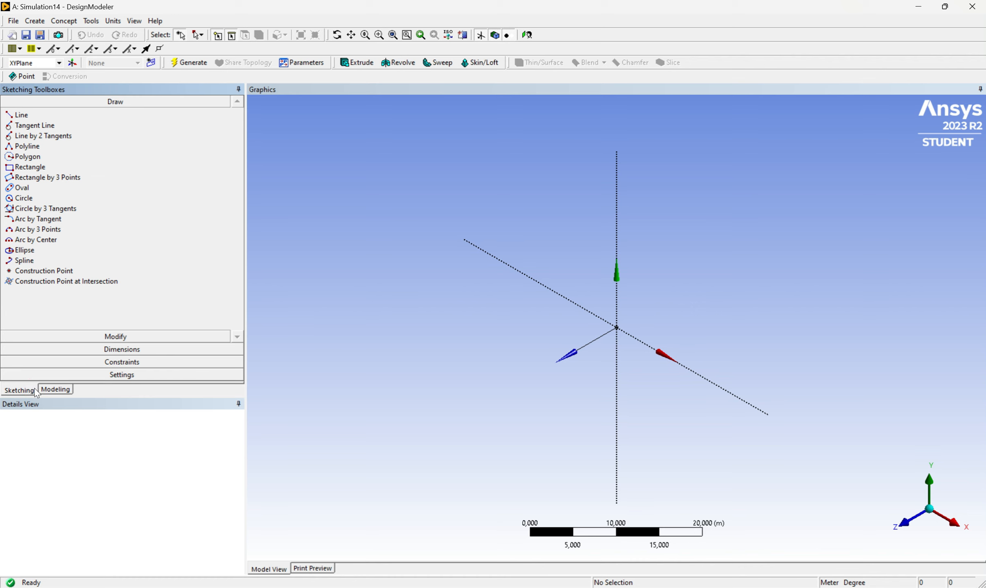
{"action": "left_click", "coordinate": [915, 517]}
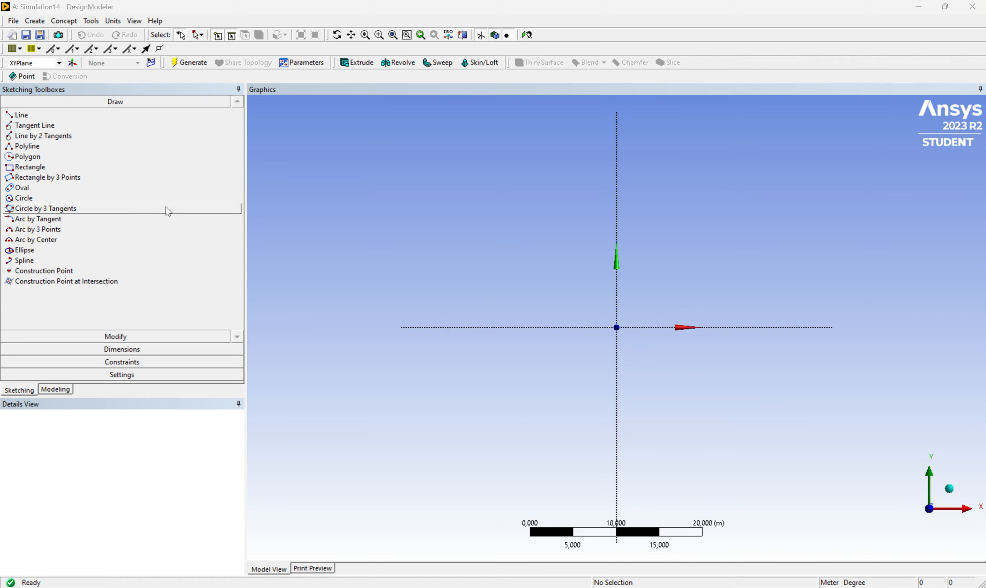
{"action": "left_click", "coordinate": [30, 166]}
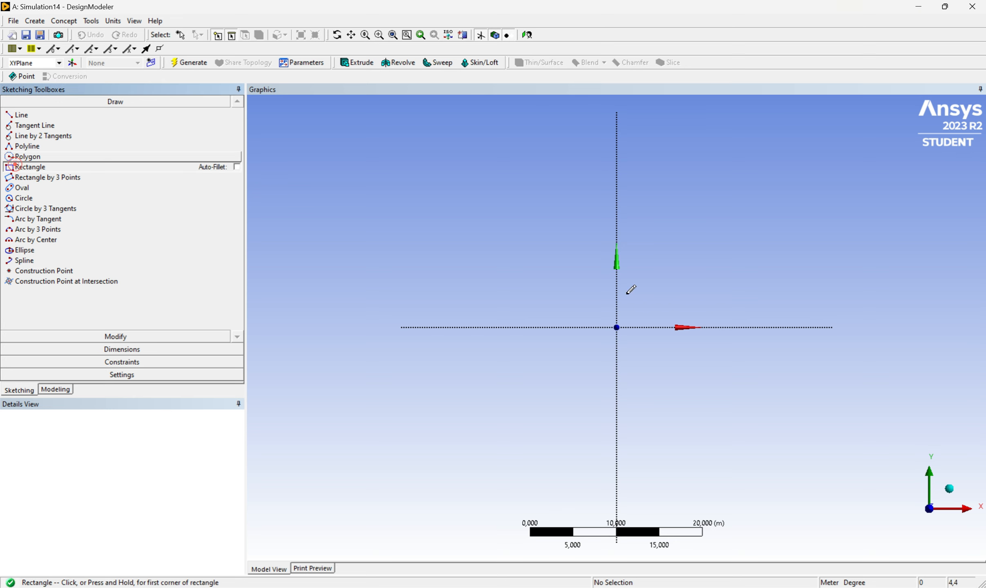
{"action": "left_click", "coordinate": [616, 327]}
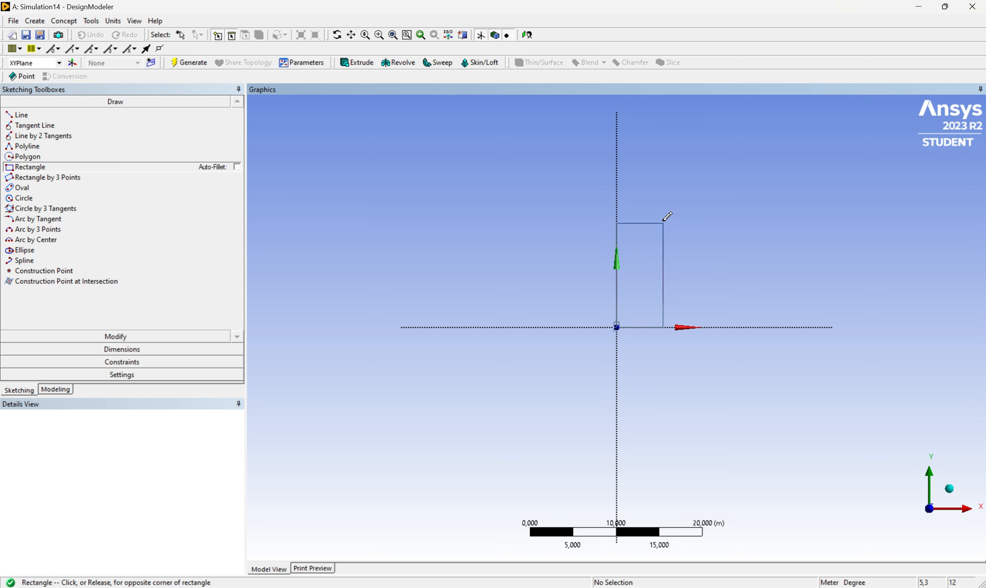
{"action": "left_click", "coordinate": [660, 229]}
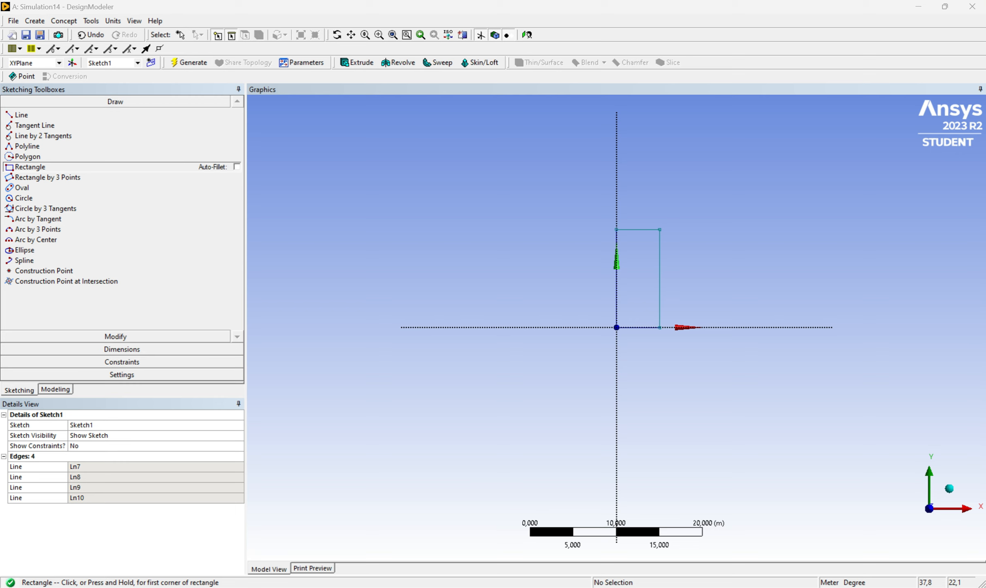
- Dimension the rectangle's top edge and set its width to 0,1 m
{"action": "left_click", "coordinate": [122, 349]}
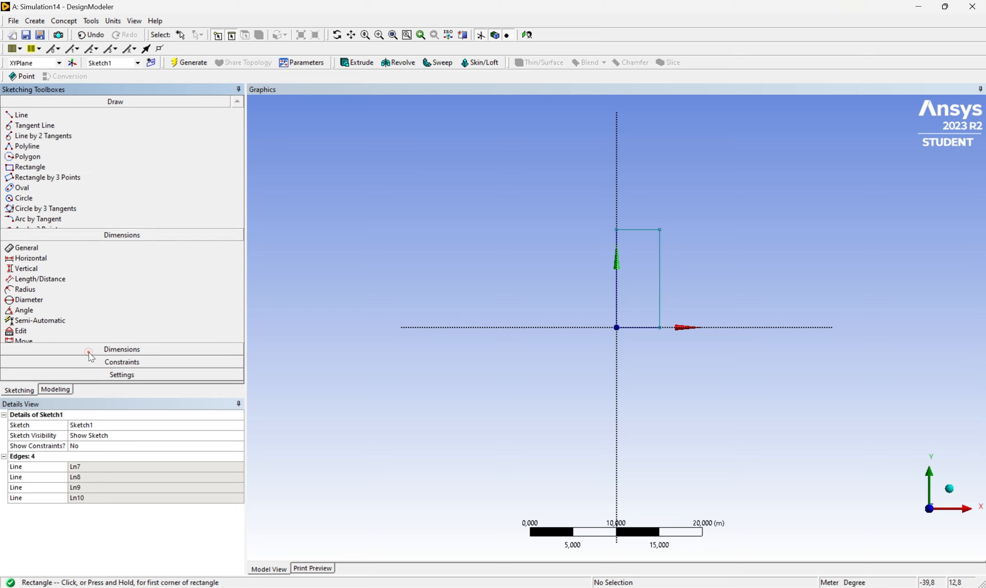
{"action": "left_click", "coordinate": [637, 231]}
{"action": "left_click", "coordinate": [639, 216]}
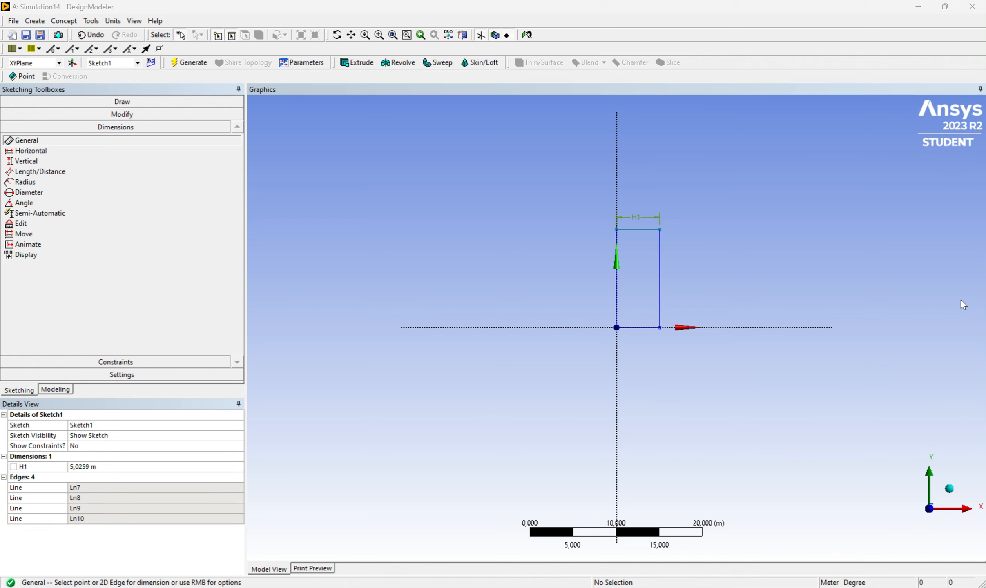
{"action": "left_click", "coordinate": [82, 466]}
{"action": "type", "text": "0,1"}
{"action": "key", "text": "Return"}
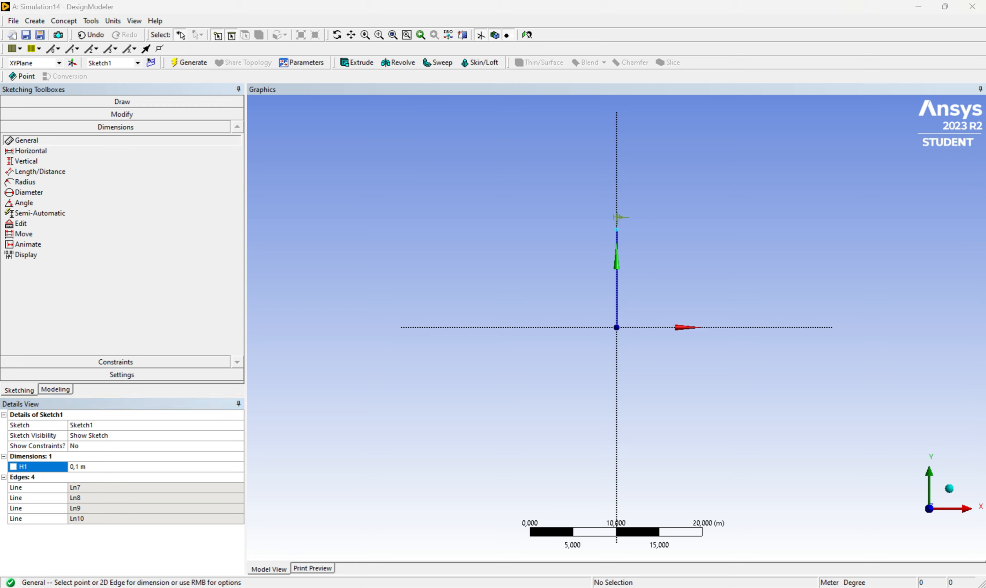
- Dimension the rectangle's vertical edge and set its height to 0,8 m
{"action": "left_click", "coordinate": [618, 288]}
{"action": "left_click", "coordinate": [641, 286]}
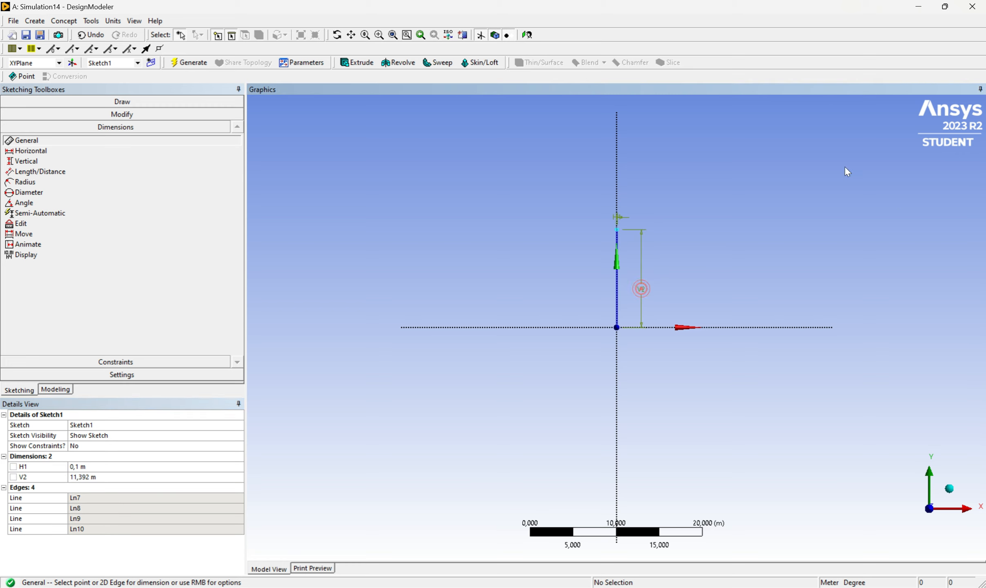
{"action": "left_click", "coordinate": [94, 476]}
{"action": "type", "text": "0,8"}
{"action": "key", "text": "Return"}
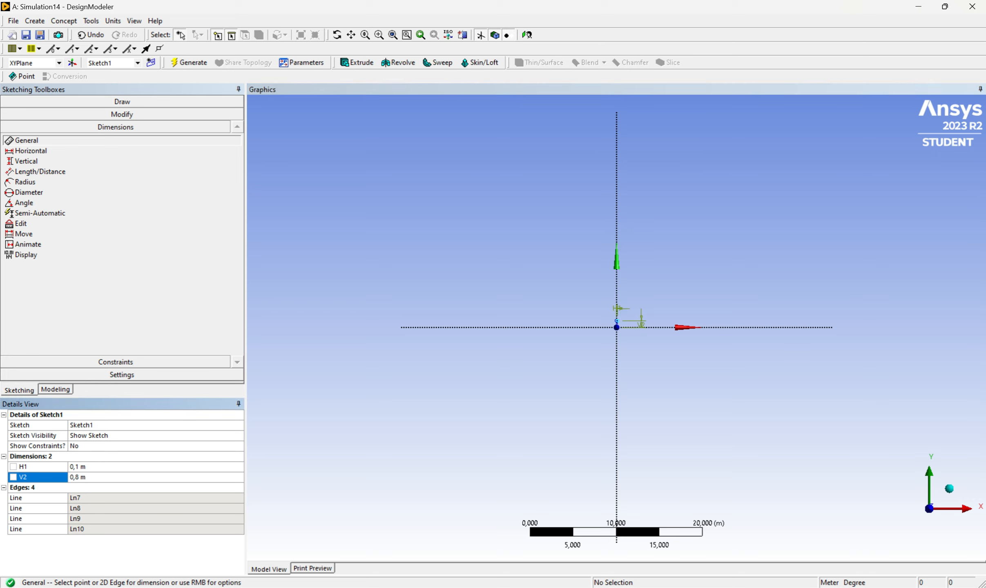
- Sketch a line from the rectangle's left edge, about 0,36 m below its top, across and past the right edge
{"action": "scroll", "coordinate": [632, 320], "scroll_direction": "up", "scroll_amount": 8}
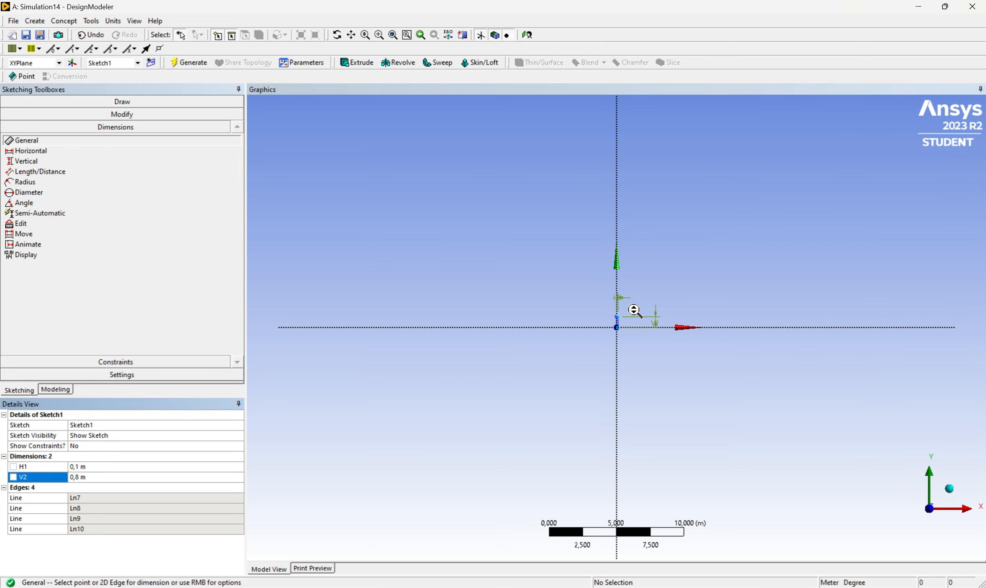
{"action": "scroll", "coordinate": [631, 321], "scroll_direction": "up", "scroll_amount": 5}
{"action": "scroll", "coordinate": [736, 379], "scroll_direction": "down", "scroll_amount": 1}
{"action": "mouse_move", "coordinate": [709, 266]}
{"action": "middle_mouse_down"}
{"action": "mouse_move", "coordinate": [707, 284]}
{"action": "mouse_move", "coordinate": [705, 271]}
{"action": "middle_mouse_up"}
{"action": "left_click", "coordinate": [929, 510]}
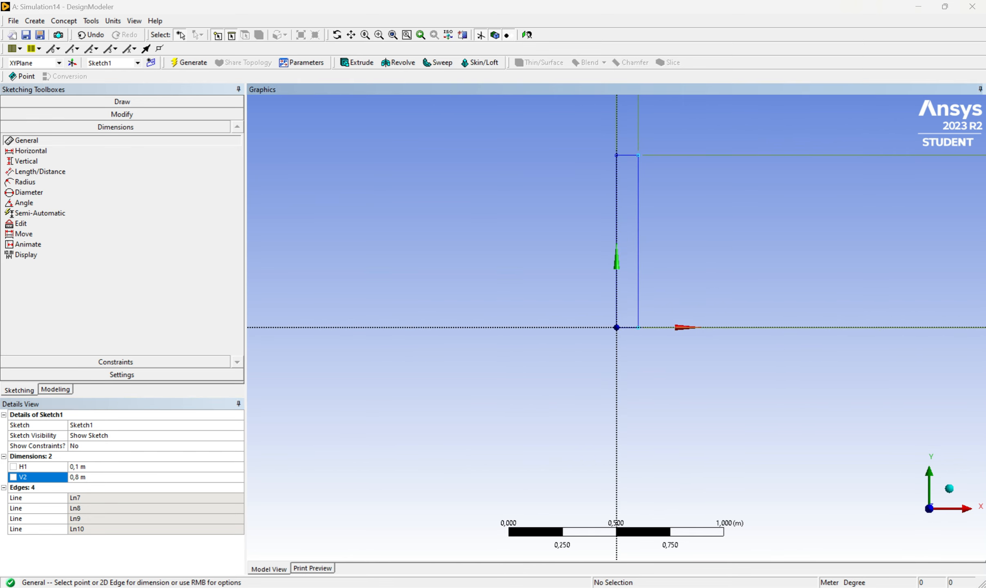
{"action": "left_click", "coordinate": [158, 100]}
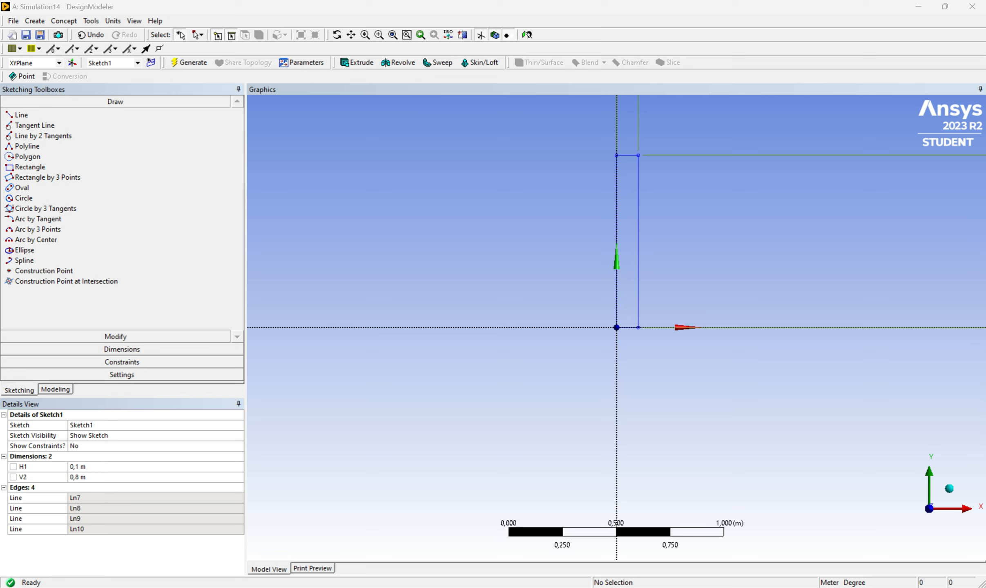
{"action": "left_click", "coordinate": [56, 116]}
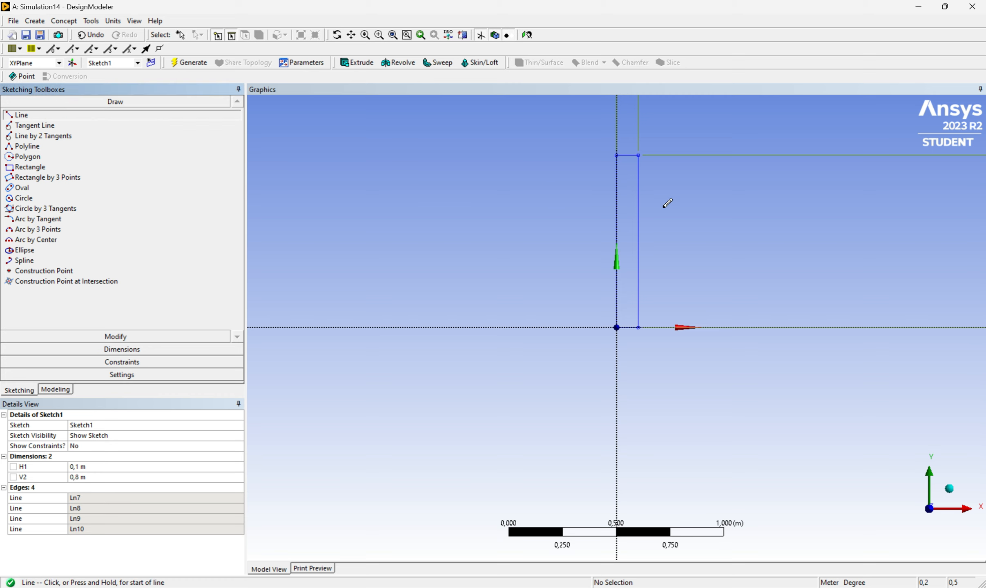
{"action": "left_click", "coordinate": [616, 233]}
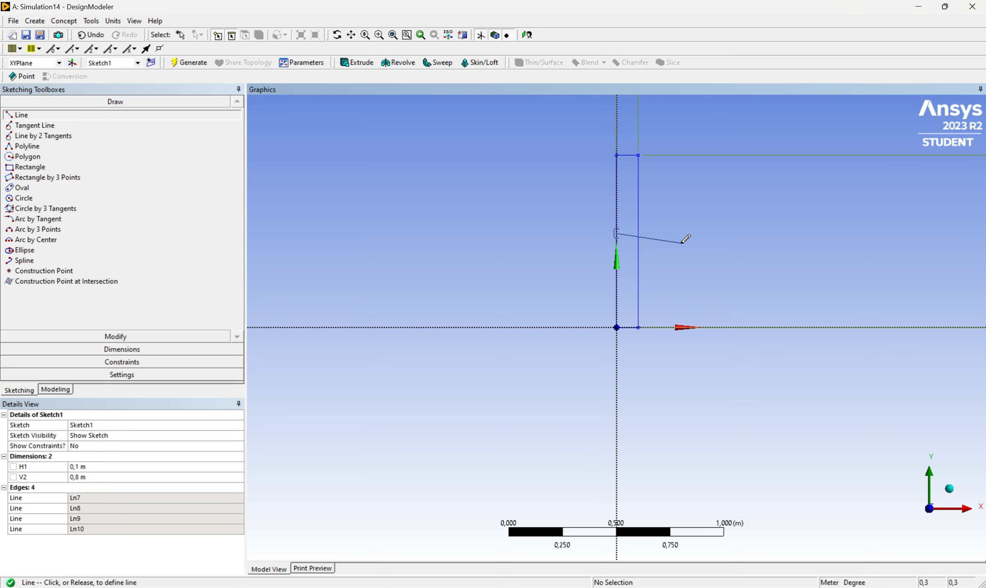
{"action": "left_click", "coordinate": [657, 237]}
- Constrain the new cross line perpendicular to the rectangle's vertical edge
{"action": "left_click", "coordinate": [122, 362]}
{"action": "left_click", "coordinate": [37, 183]}
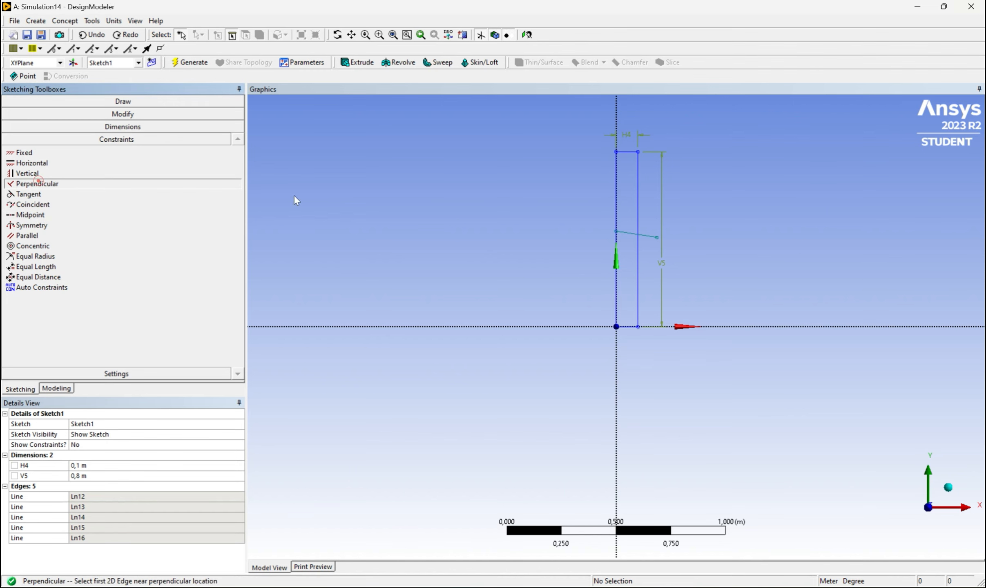
{"action": "left_click", "coordinate": [645, 236]}
{"action": "left_click", "coordinate": [622, 220]}
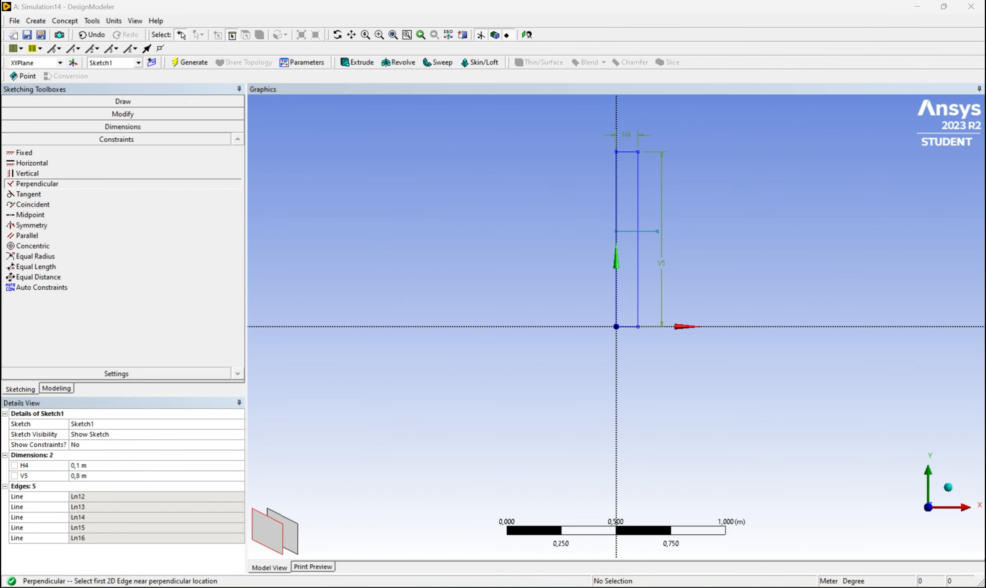
{"action": "key", "text": "XF86AudioLowerVolume"}
- Trim the part of the cross line that extends beyond the rectangle's right edge
{"action": "left_click", "coordinate": [123, 114]}
{"action": "left_click", "coordinate": [23, 158]}
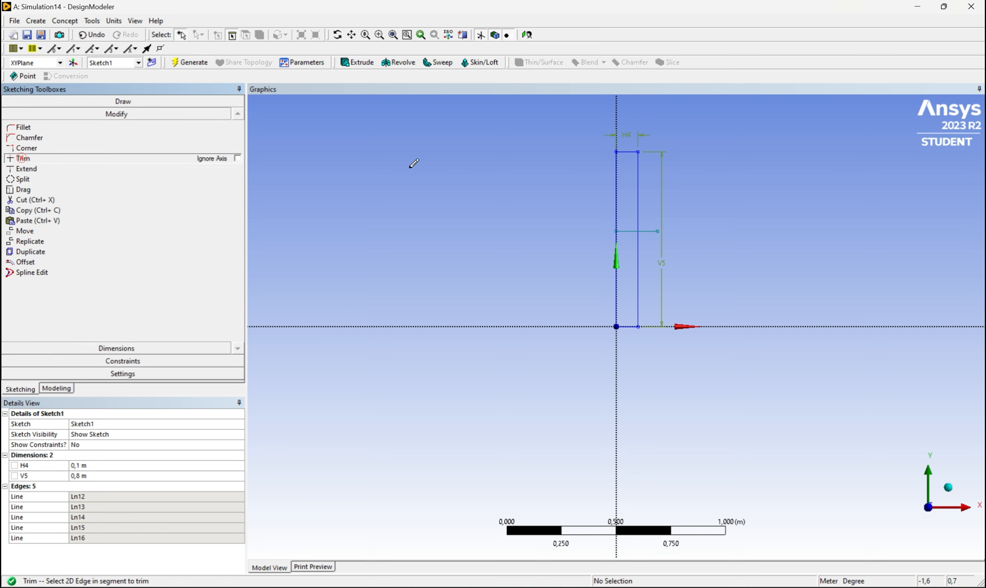
{"action": "left_click", "coordinate": [647, 231]}
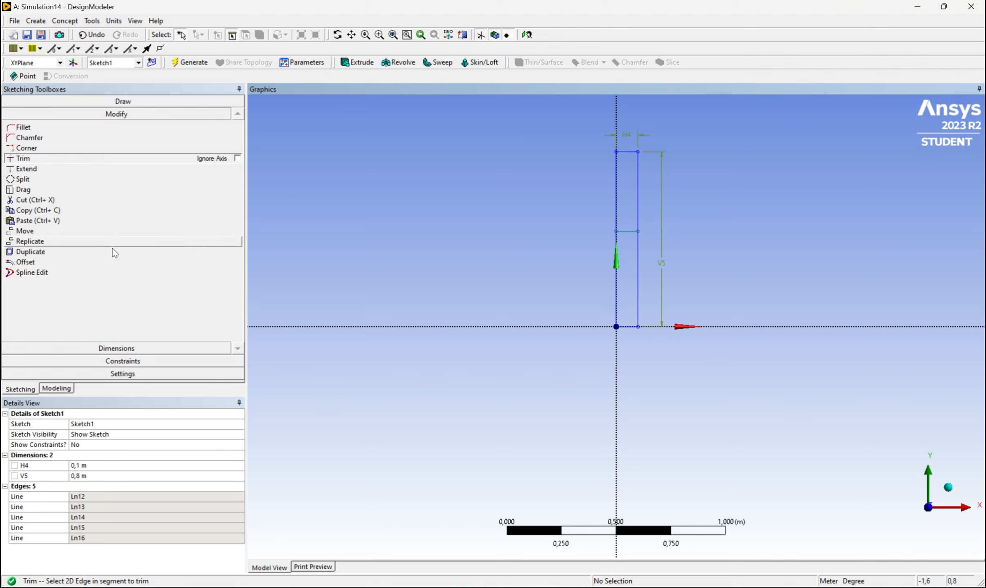
- Add a vertical dimension between the rectangle's top edge and the cross line and set it to 0,4 m
{"action": "left_click", "coordinate": [103, 347]}
{"action": "left_click", "coordinate": [58, 163]}
{"action": "scroll", "coordinate": [716, 270], "scroll_direction": "up", "scroll_amount": 1}
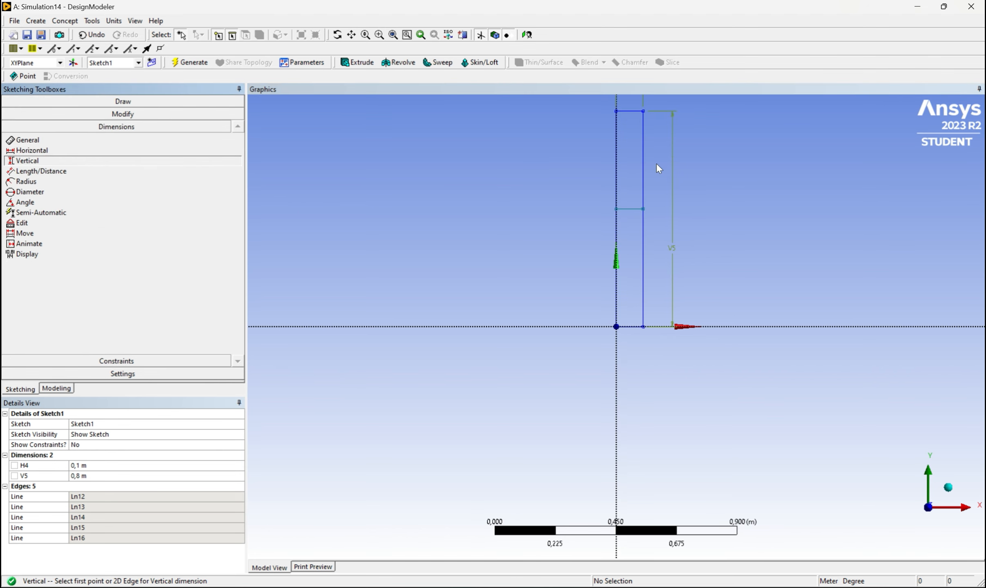
{"action": "left_click", "coordinate": [630, 111]}
{"action": "left_click", "coordinate": [638, 209]}
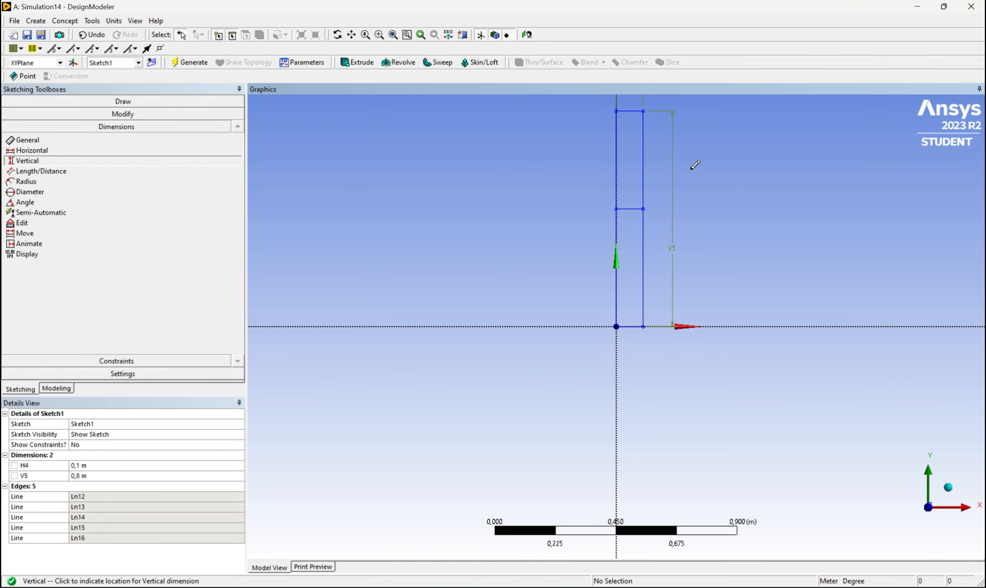
{"action": "left_click", "coordinate": [659, 168]}
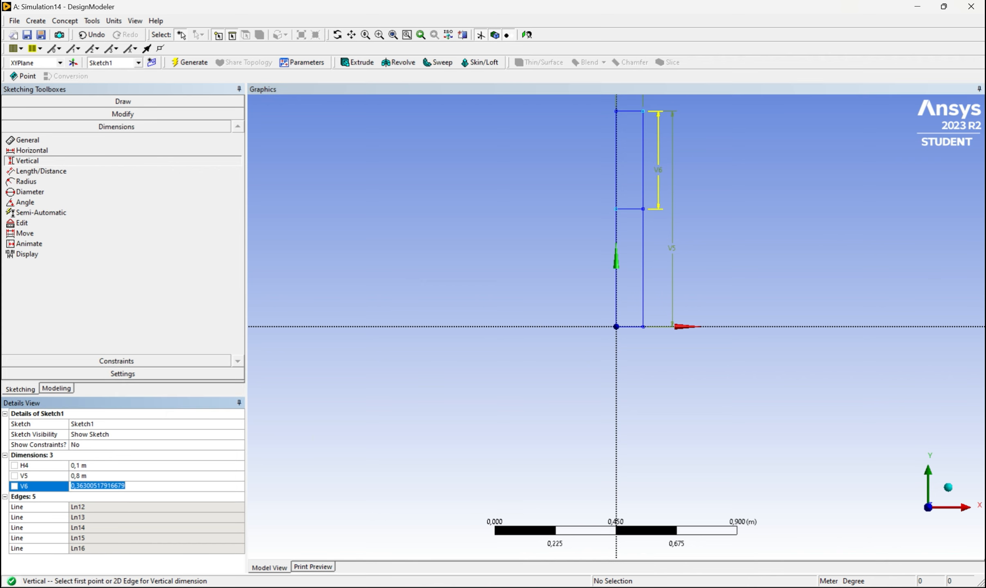
{"action": "type", "text": "0,4"}
{"action": "key", "text": "Return"}
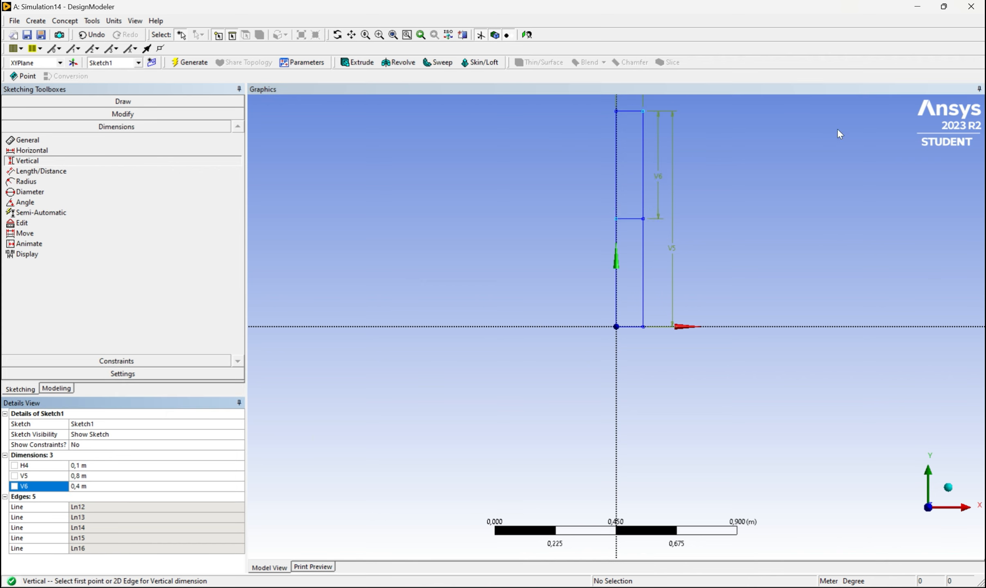
- Sketch a slanted line from the cross line's right end to the bottom edge, about 0,05 m from the origin
{"action": "left_click", "coordinate": [116, 100]}
{"action": "left_click", "coordinate": [68, 114]}
{"action": "left_click", "coordinate": [643, 218]}
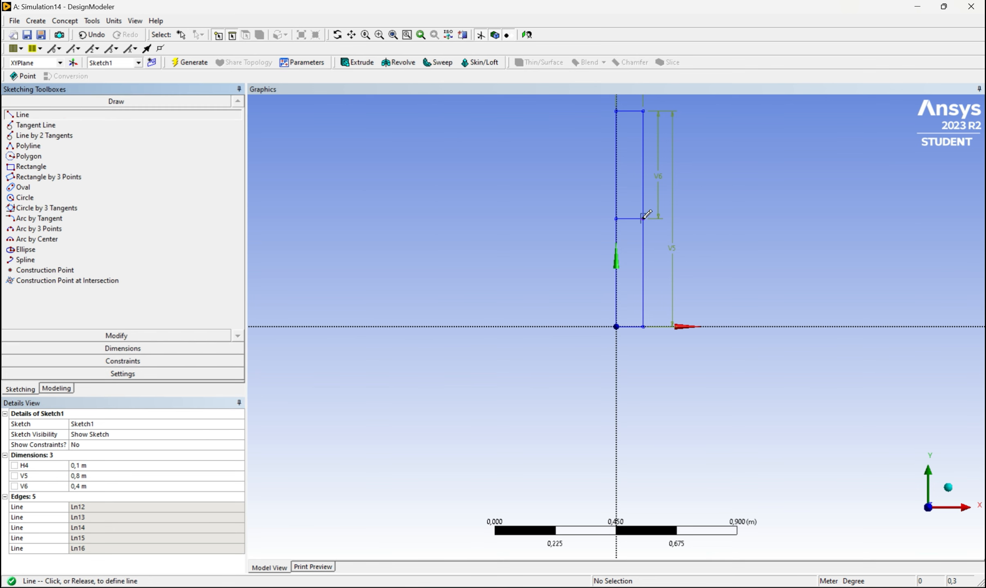
{"action": "left_click", "coordinate": [630, 327]}
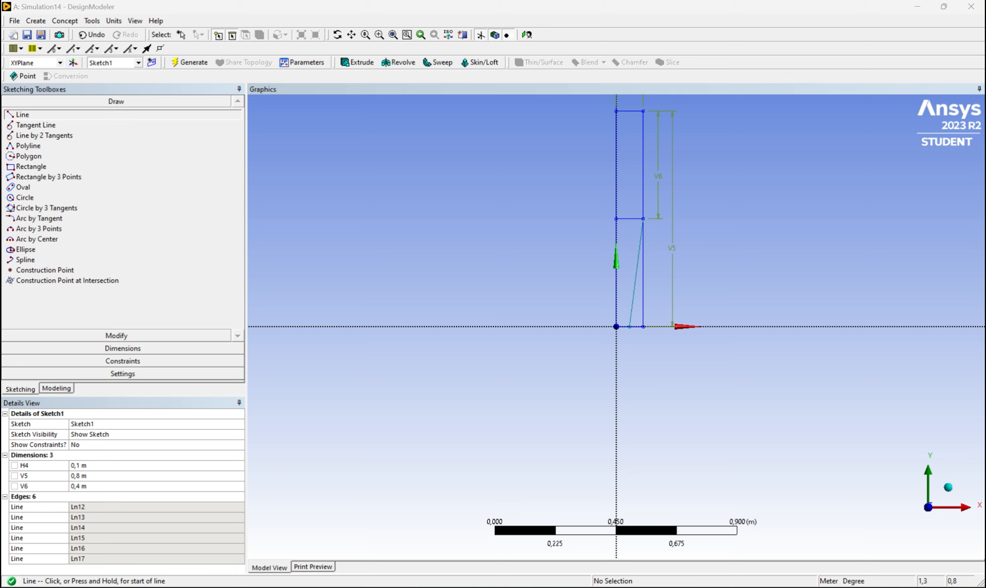
{"action": "key", "text": "Escape"}
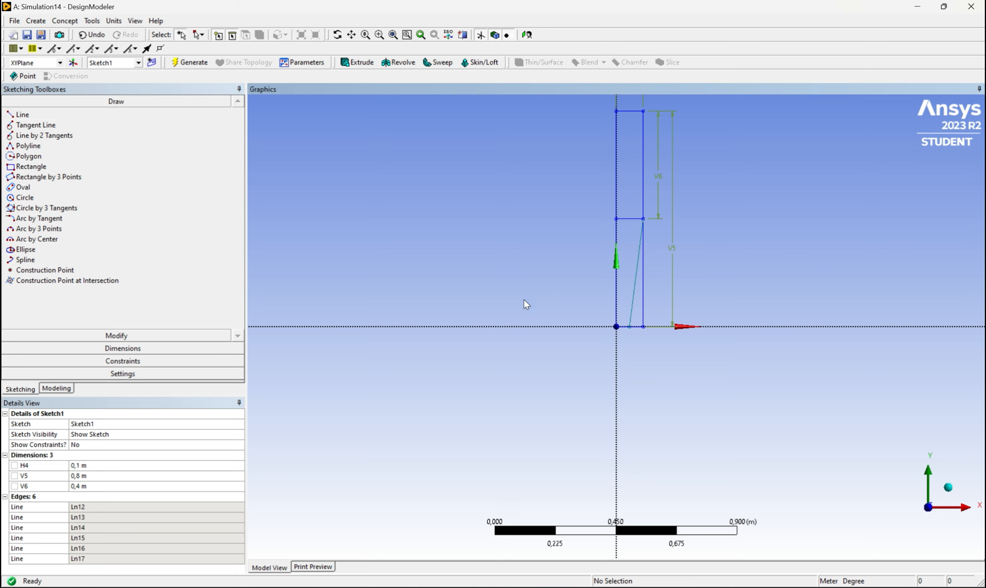
- Trim the lower right vertical edge and the bottom edge segment outside the slanted line
{"action": "left_click", "coordinate": [117, 335]}
{"action": "left_click", "coordinate": [25, 160]}
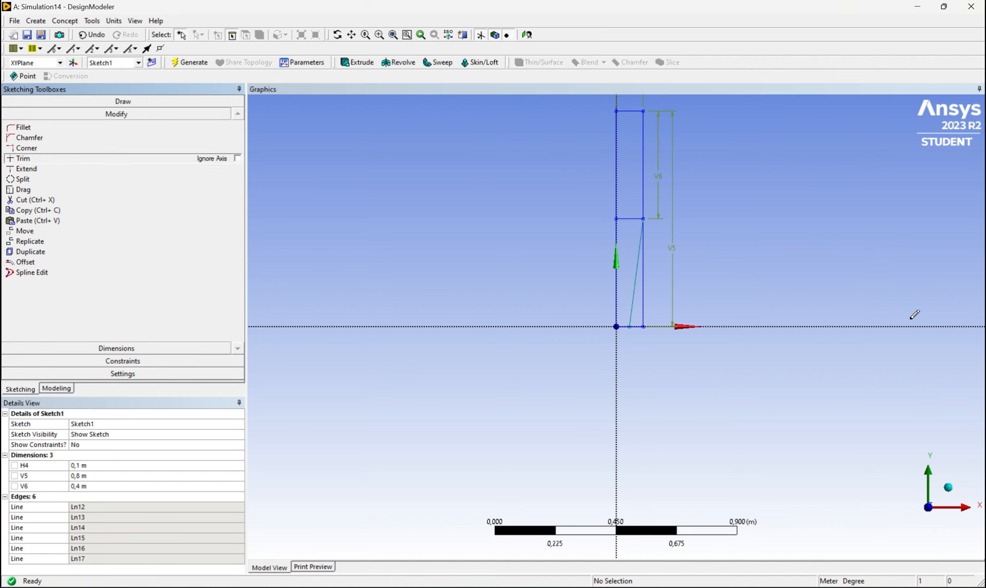
{"action": "left_click", "coordinate": [645, 285]}
{"action": "left_click", "coordinate": [637, 327]}
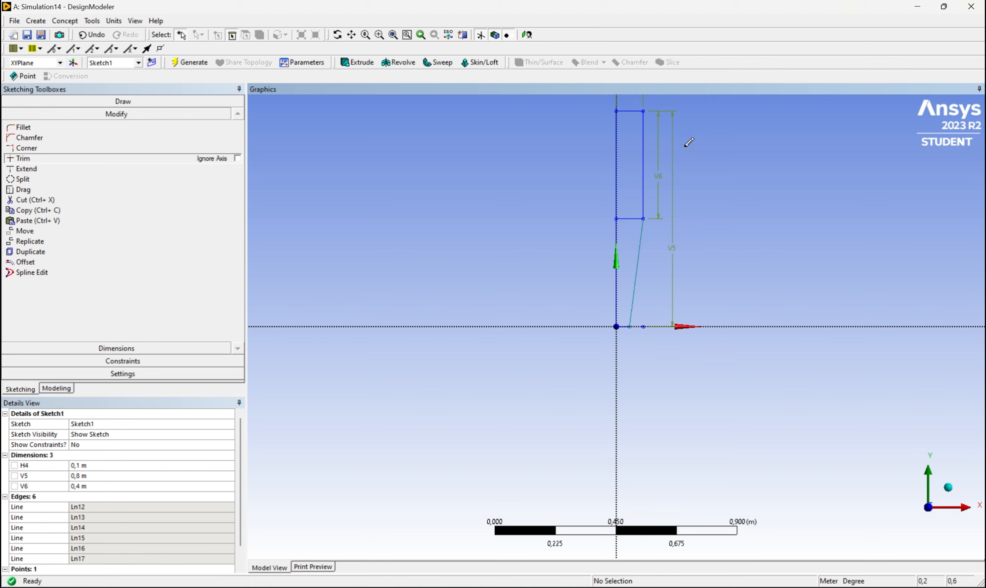
- Dimension the remaining bottom edge of the tapered section and set its length to 0,025 m
{"action": "left_click", "coordinate": [92, 348]}
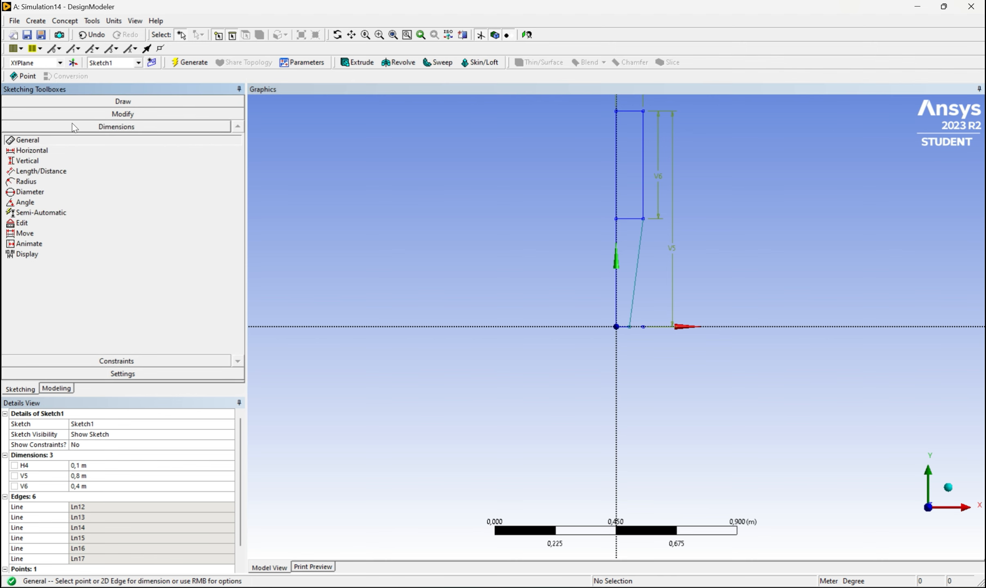
{"action": "left_click", "coordinate": [623, 327]}
{"action": "left_click", "coordinate": [625, 344]}
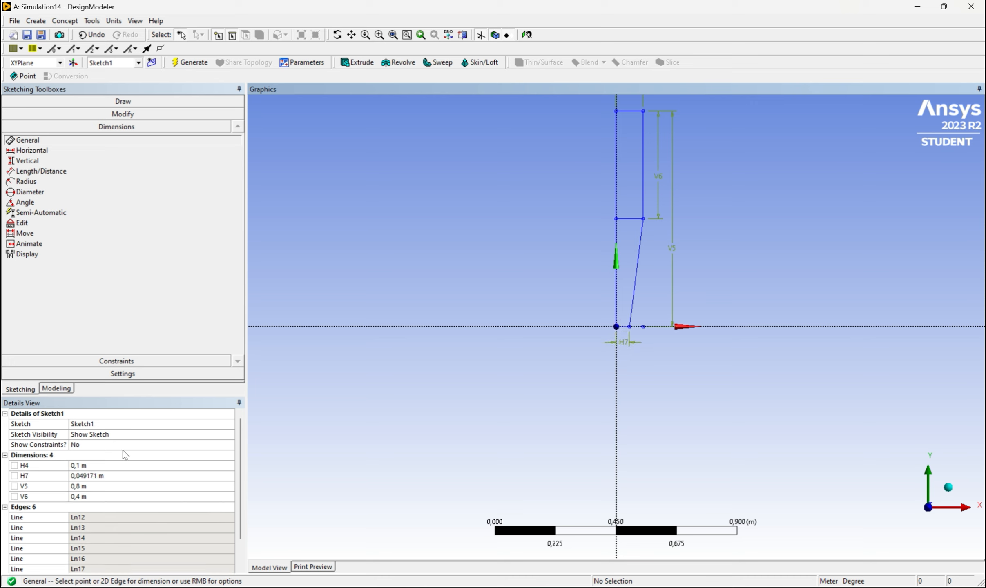
{"action": "left_click", "coordinate": [100, 486]}
{"action": "left_click", "coordinate": [100, 476]}
{"action": "type", "text": "0,02"}
{"action": "key", "text": "Return"}
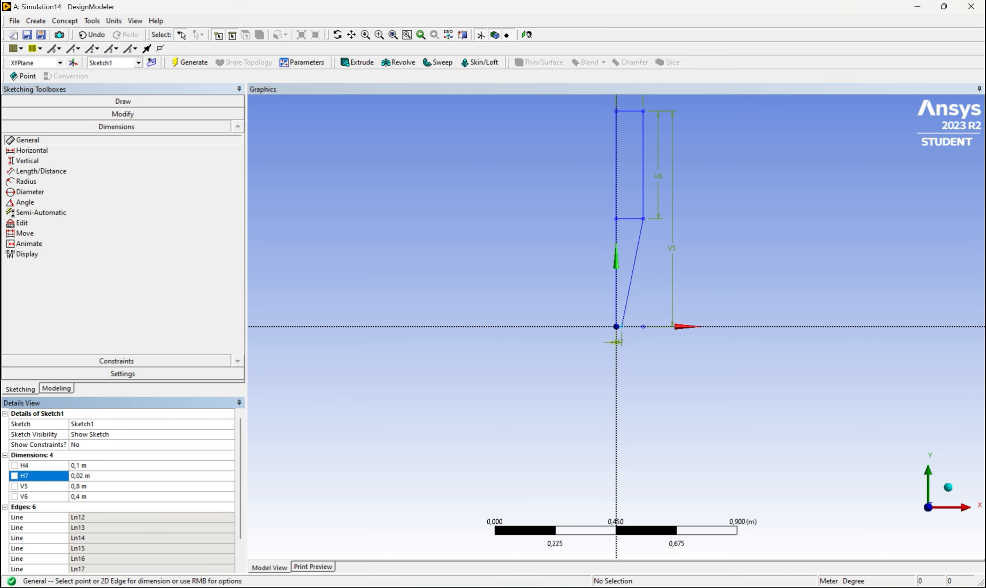
{"action": "left_click", "coordinate": [130, 477]}
{"action": "type", "text": "0,025"}
{"action": "key", "text": "Return"}
- Sketch a small rectangle on top of the profile, starting at its upper left corner and ending partway along the top edge
{"action": "left_click", "coordinate": [177, 101]}
{"action": "left_click", "coordinate": [40, 166]}
{"action": "scroll", "coordinate": [705, 137], "scroll_direction": "down", "scroll_amount": 1}
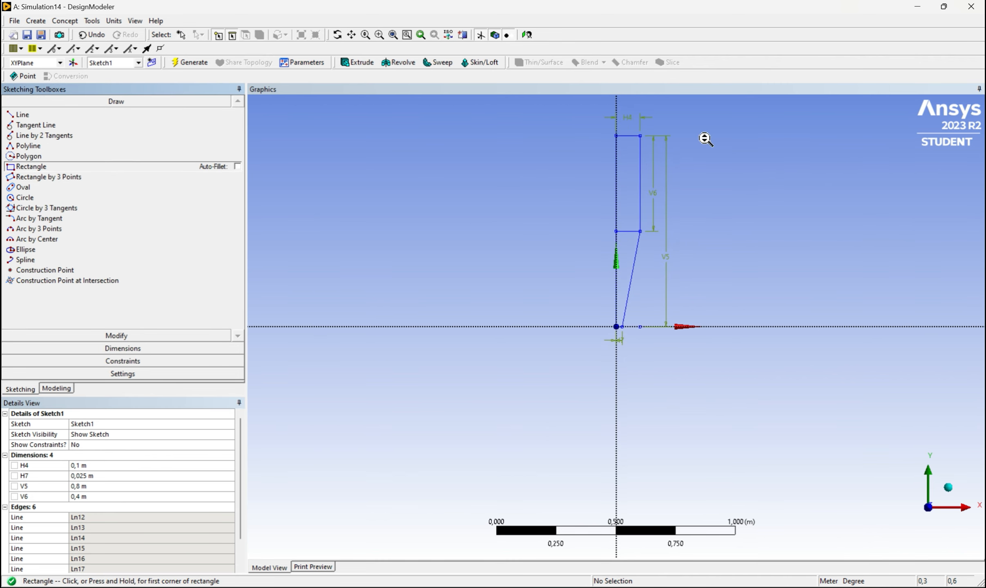
{"action": "left_click", "coordinate": [617, 136]}
{"action": "left_click", "coordinate": [629, 118]}
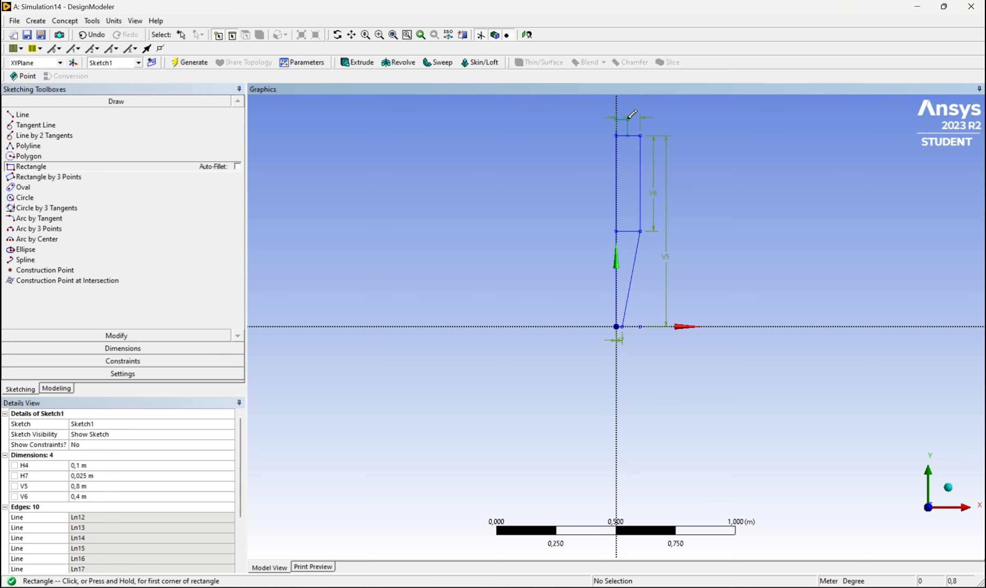
{"action": "scroll", "coordinate": [660, 146], "scroll_direction": "up", "scroll_amount": 3}
{"action": "left_click", "coordinate": [526, 182]}
{"action": "left_click", "coordinate": [506, 256]}
{"action": "left_click", "coordinate": [352, 35]}
{"action": "left_click_drag", "start_coordinate": [544, 139], "coordinate": [443, 329]}
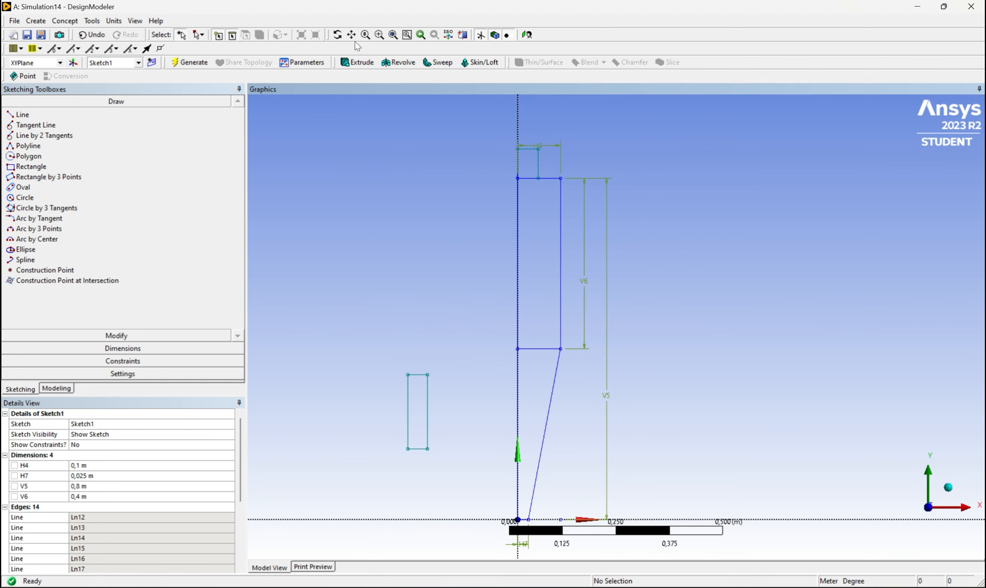
- Delete all four edges of the stray rectangle lying outside the profile, on the other side of the vertical axis
{"action": "left_click", "coordinate": [182, 35]}
{"action": "left_click", "coordinate": [421, 375]}
{"action": "key", "text": "Delete"}
{"action": "left_click", "coordinate": [427, 425]}
{"action": "key", "text": "Delete"}
{"action": "left_click", "coordinate": [421, 449]}
{"action": "key", "text": "Delete"}
{"action": "left_click", "coordinate": [407, 413]}
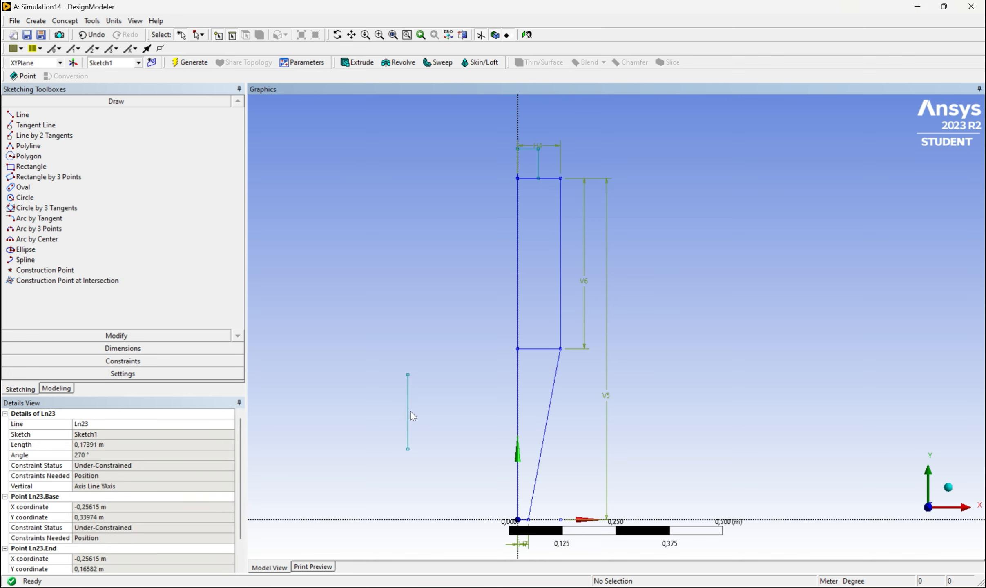
{"action": "left_click", "coordinate": [408, 410]}
{"action": "left_click", "coordinate": [408, 410]}
{"action": "key", "text": "Delete"}
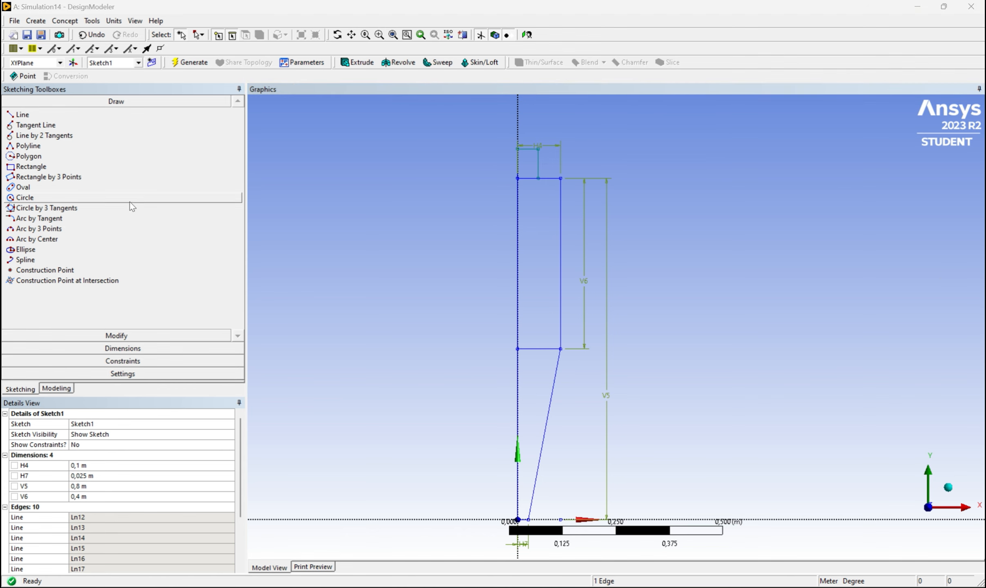
- Sketch a narrow rectangle, about 0,021 m wide and 0,073 m high, downward into the profile from the outlet rectangle's lower outer corner
{"action": "scroll", "coordinate": [482, 142], "scroll_direction": "up", "scroll_amount": 1}
{"action": "left_click", "coordinate": [62, 166]}
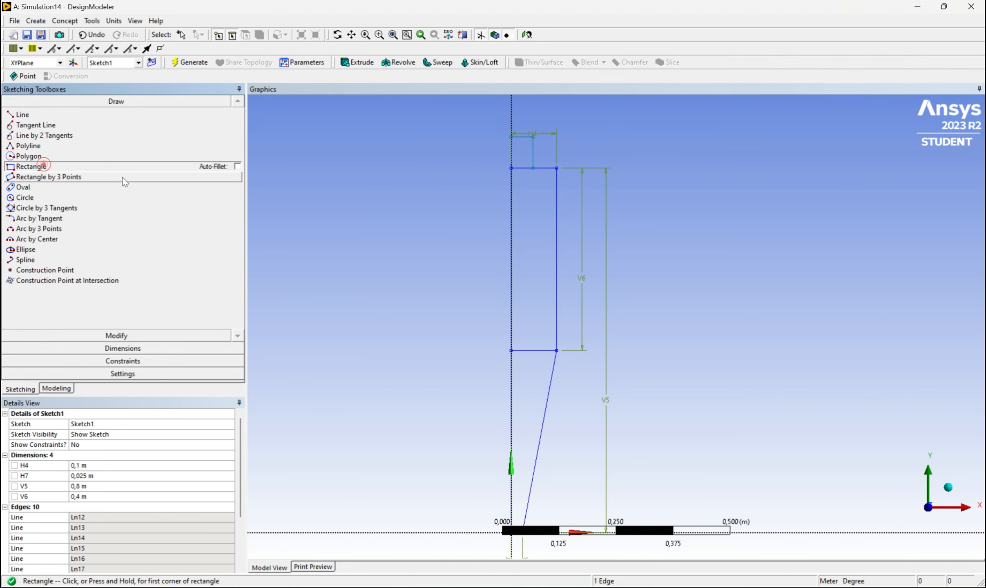
{"action": "scroll", "coordinate": [500, 173], "scroll_direction": "up", "scroll_amount": 1}
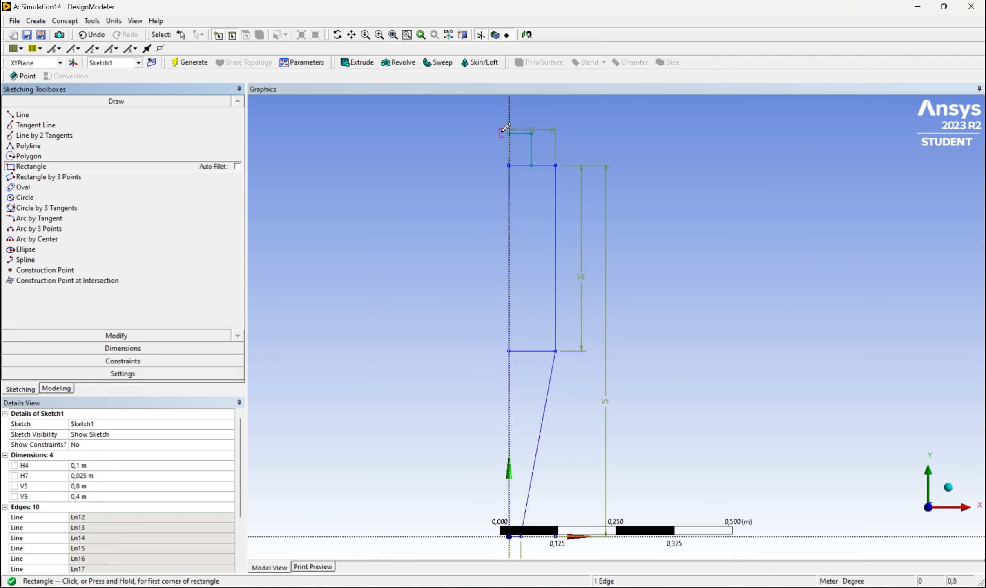
{"action": "left_click", "coordinate": [531, 165]}
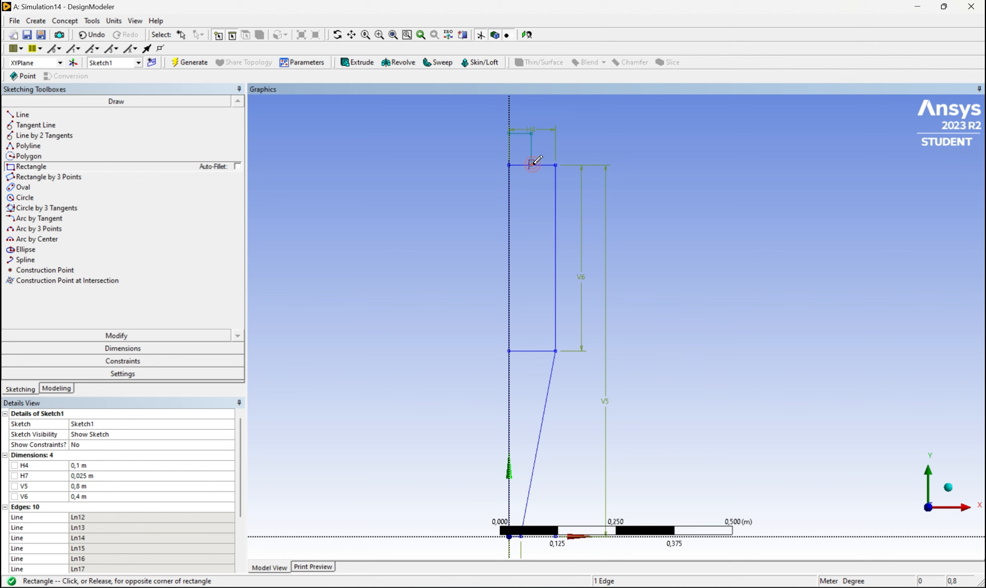
{"action": "left_click", "coordinate": [541, 199]}
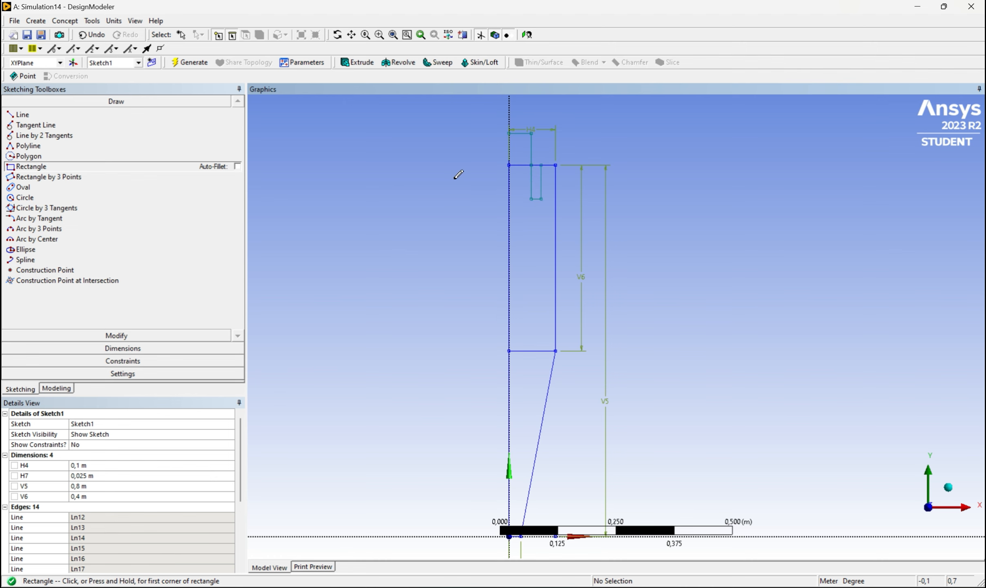
- Dimension the height and the width of the outlet rectangle on top of the profile
{"action": "left_click", "coordinate": [116, 352]}
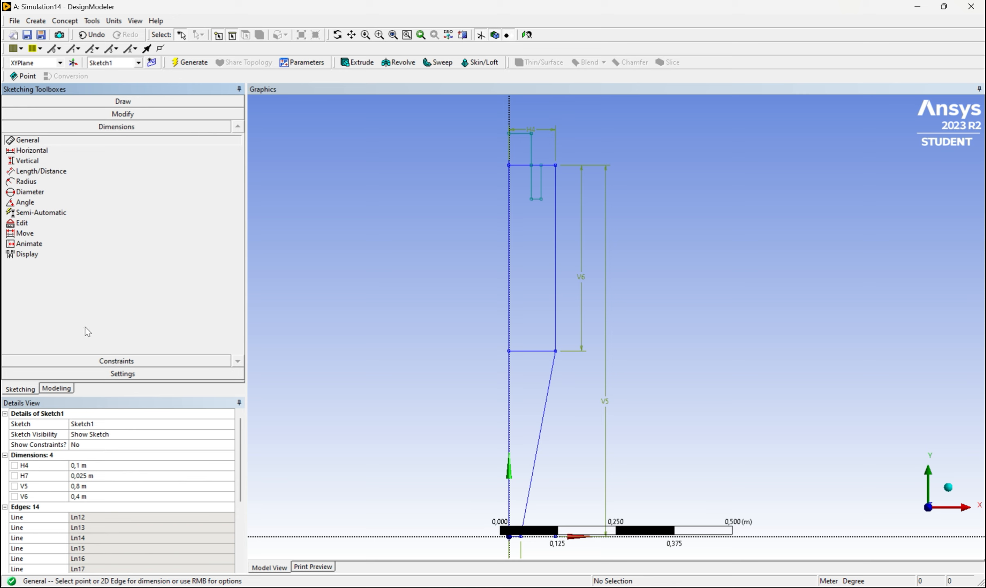
{"action": "left_click", "coordinate": [531, 150]}
{"action": "left_click", "coordinate": [546, 159]}
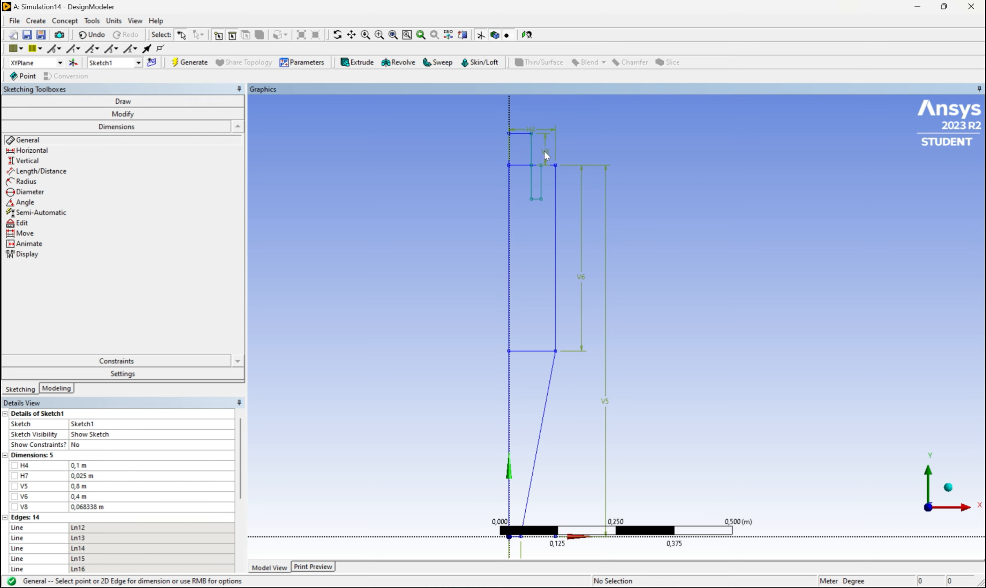
{"action": "left_click", "coordinate": [523, 133]}
{"action": "left_click", "coordinate": [525, 118]}
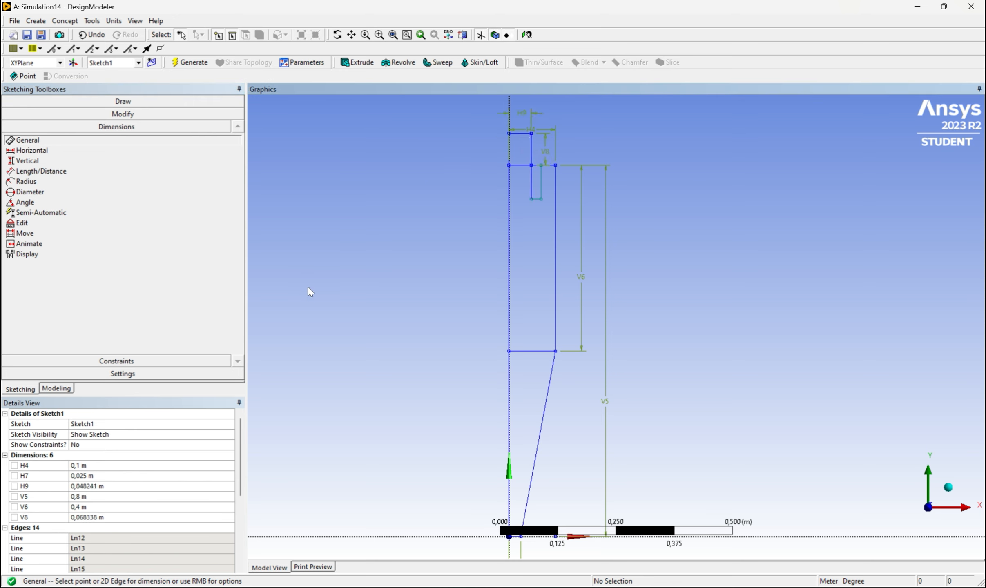
- Set the outlet rectangle's width to 0,05 m and its height to 0,0625 m
{"action": "left_click", "coordinate": [112, 487]}
{"action": "type", "text": "0,05"}
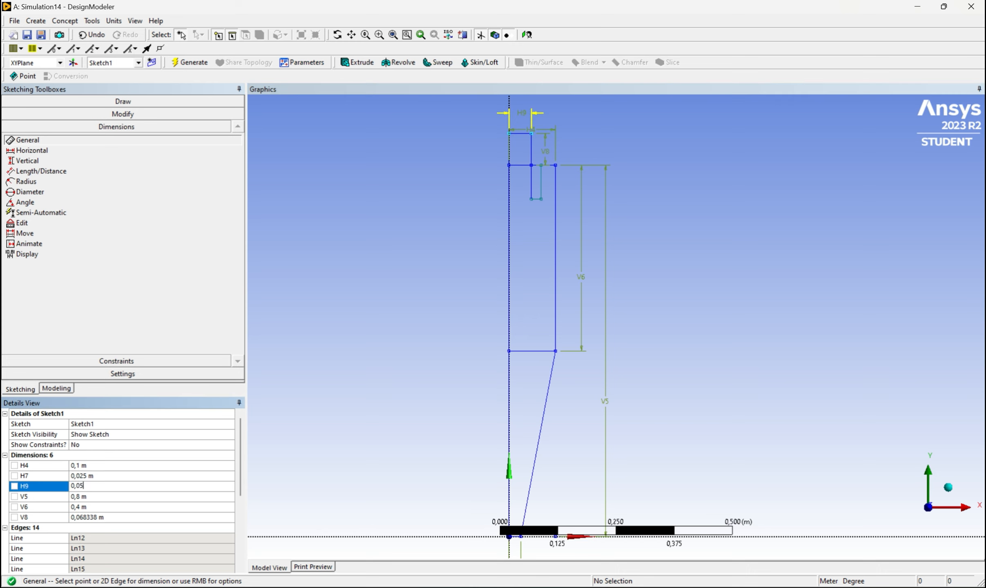
{"action": "key", "text": "Return"}
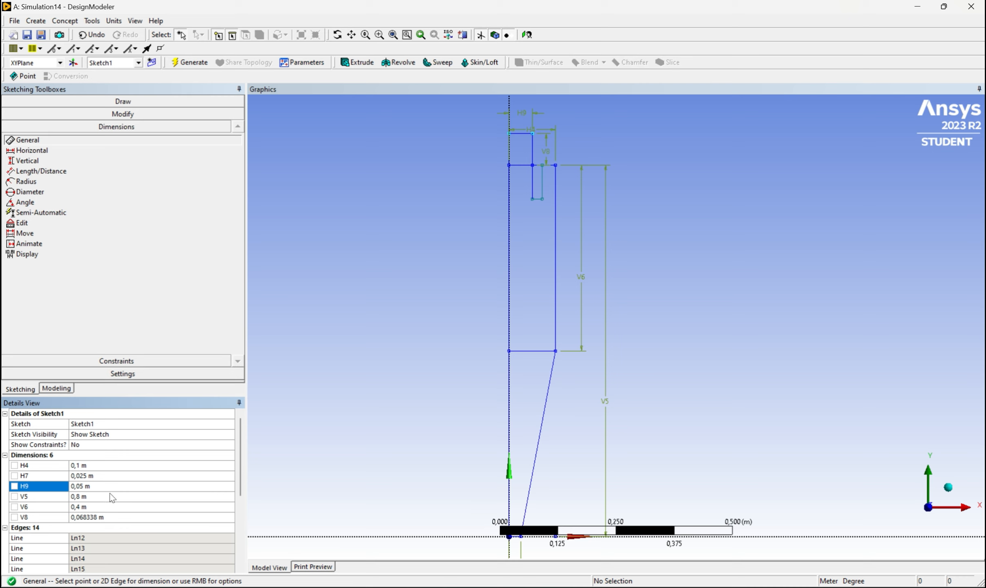
{"action": "left_click", "coordinate": [106, 518]}
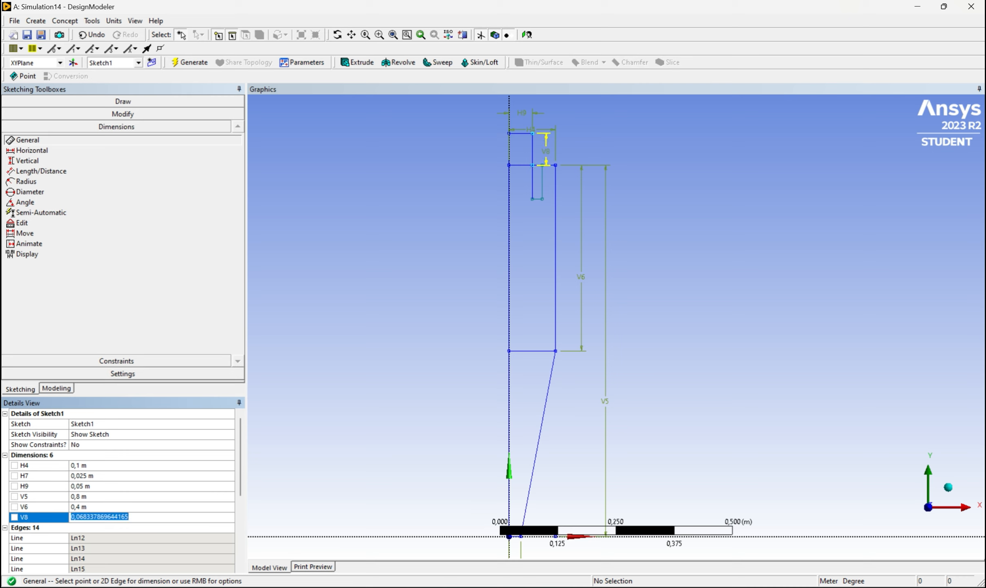
{"action": "type", "text": "0,0625"}
{"action": "key", "text": "Return"}
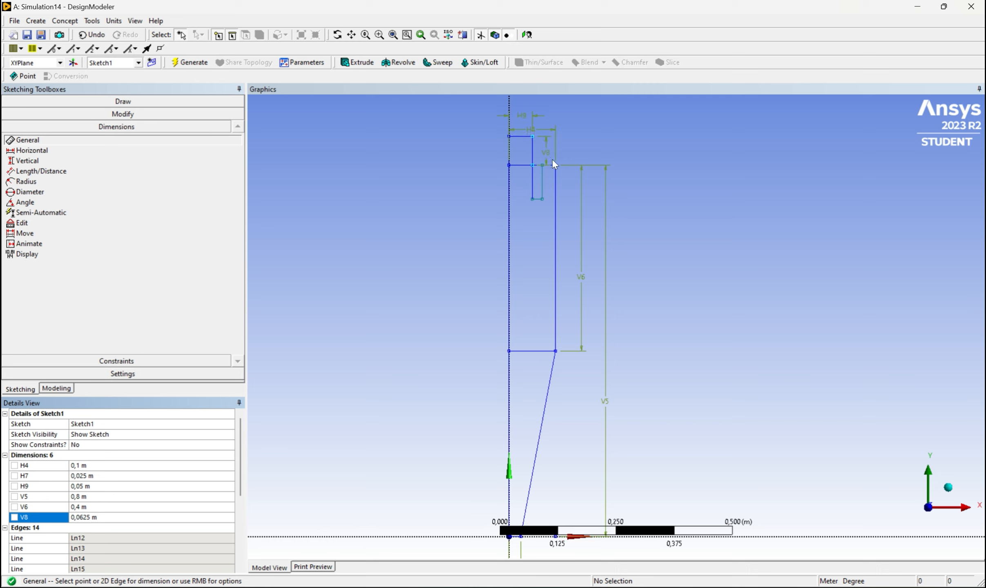
{"action": "left_click", "coordinate": [542, 184]}
{"action": "left_click", "coordinate": [597, 337]}
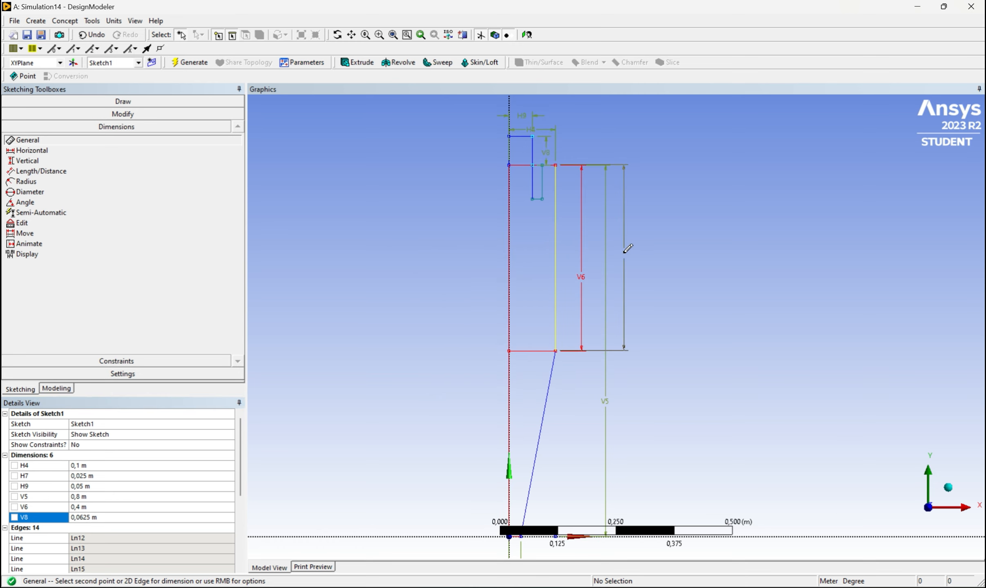
{"action": "left_click", "coordinate": [90, 526]}
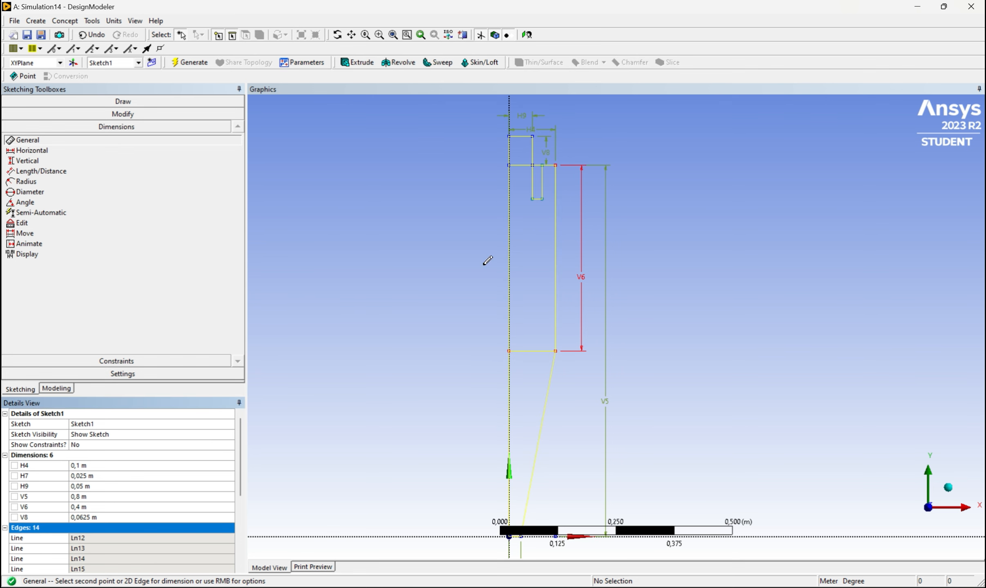
{"action": "key", "text": "Escape"}
- Dimension the height and the width of the narrow rectangle hanging below the profile's top edge
{"action": "left_click", "coordinate": [70, 139]}
{"action": "left_click", "coordinate": [542, 184]}
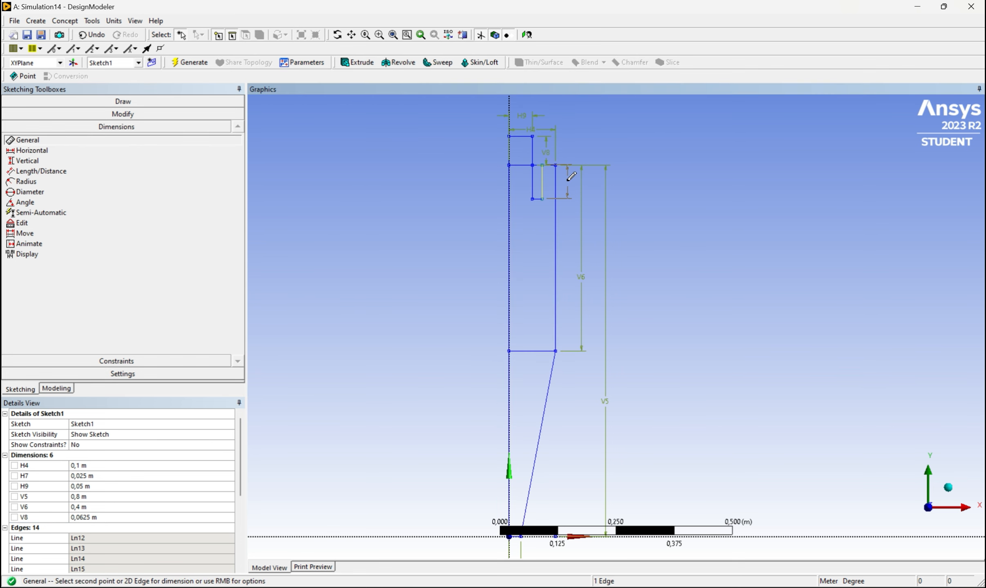
{"action": "left_click", "coordinate": [569, 178]}
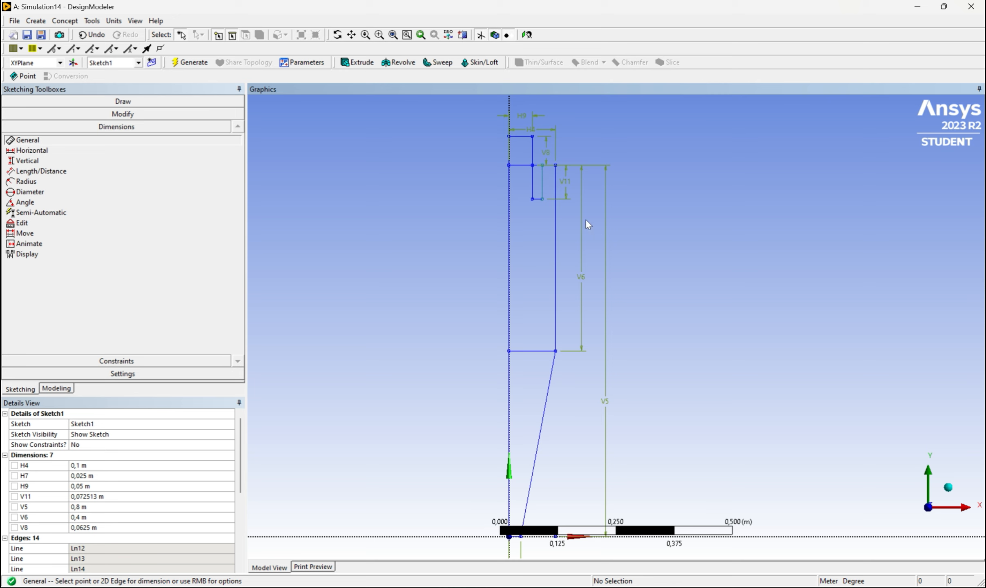
{"action": "left_click", "coordinate": [538, 201]}
{"action": "left_click", "coordinate": [543, 221]}
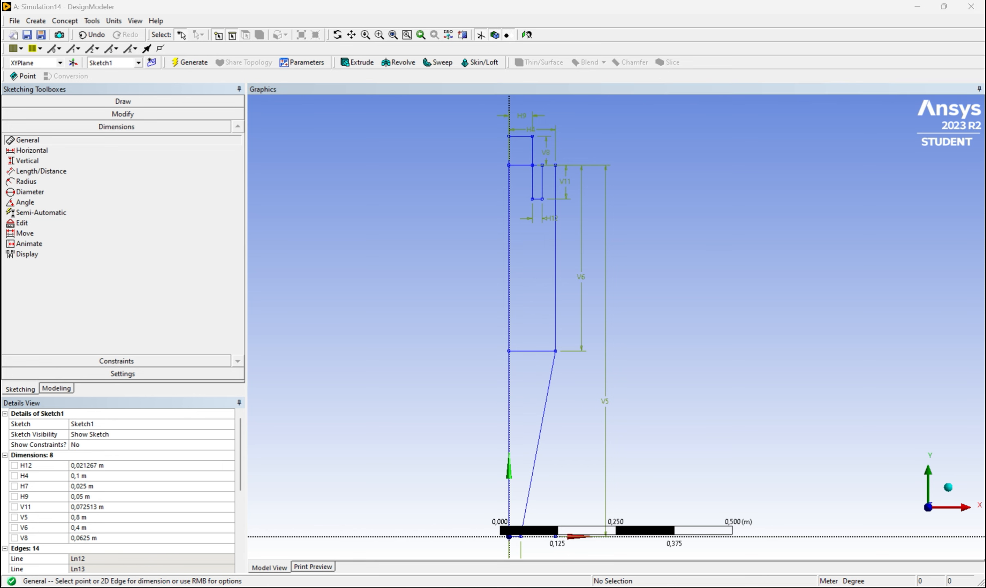
- Set the narrow rectangle's height to 0,0625 m and its width to 0,005 m
{"action": "left_click", "coordinate": [85, 538]}
{"action": "left_click", "coordinate": [88, 507]}
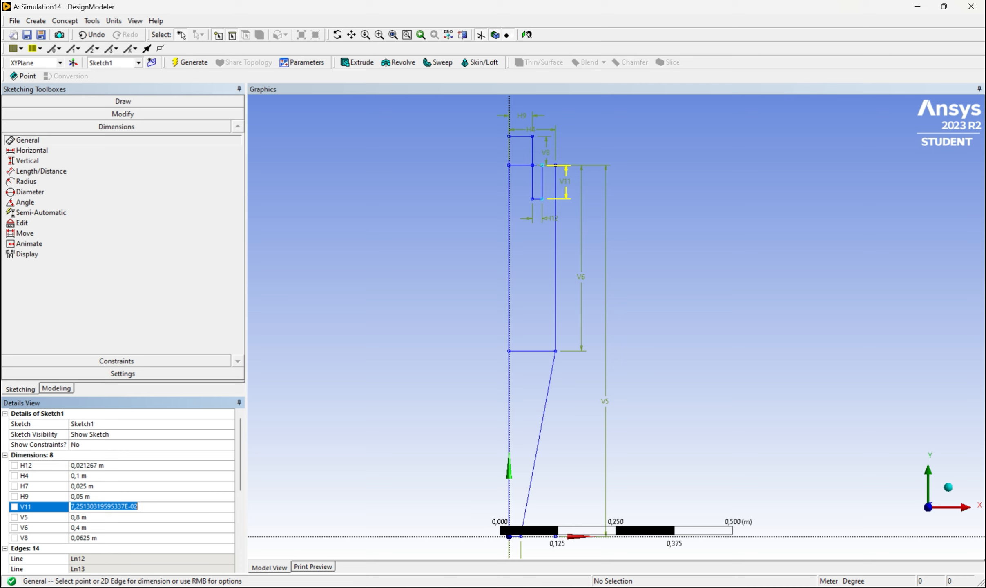
{"action": "type", "text": "0,0625"}
{"action": "key", "text": "Return"}
{"action": "left_click", "coordinate": [88, 466]}
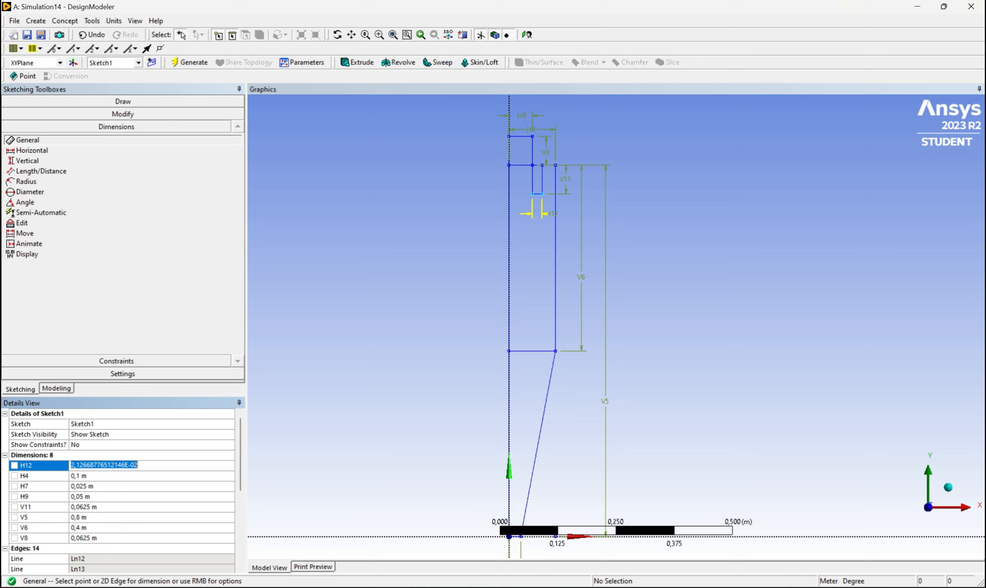
{"action": "type", "text": "0,005"}
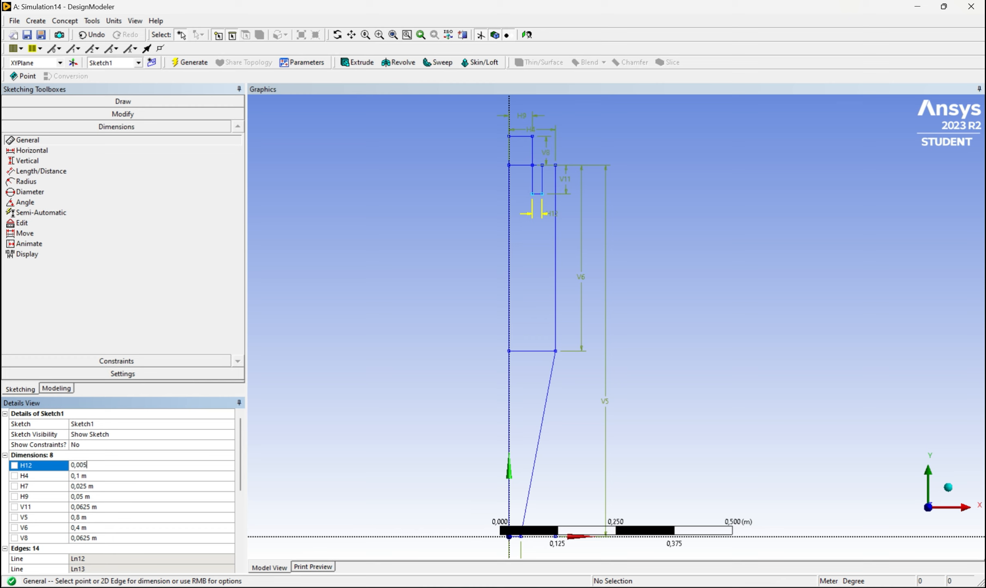
{"action": "key", "text": "Return"}
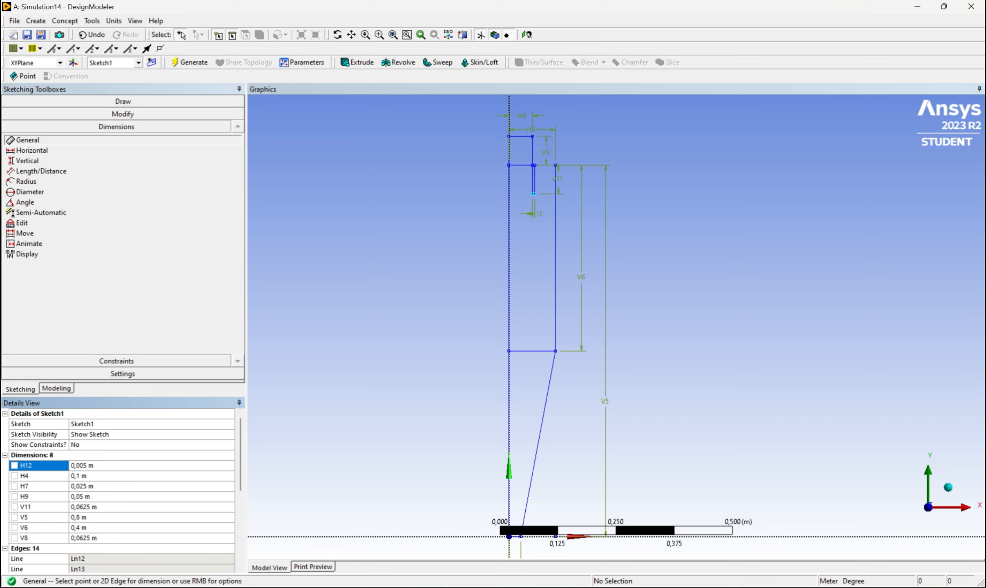
- Try to trim the unwanted segments where the narrow rectangle meets the outlet and the profile's top edge
{"action": "scroll", "coordinate": [480, 139], "scroll_direction": "up", "scroll_amount": 2}
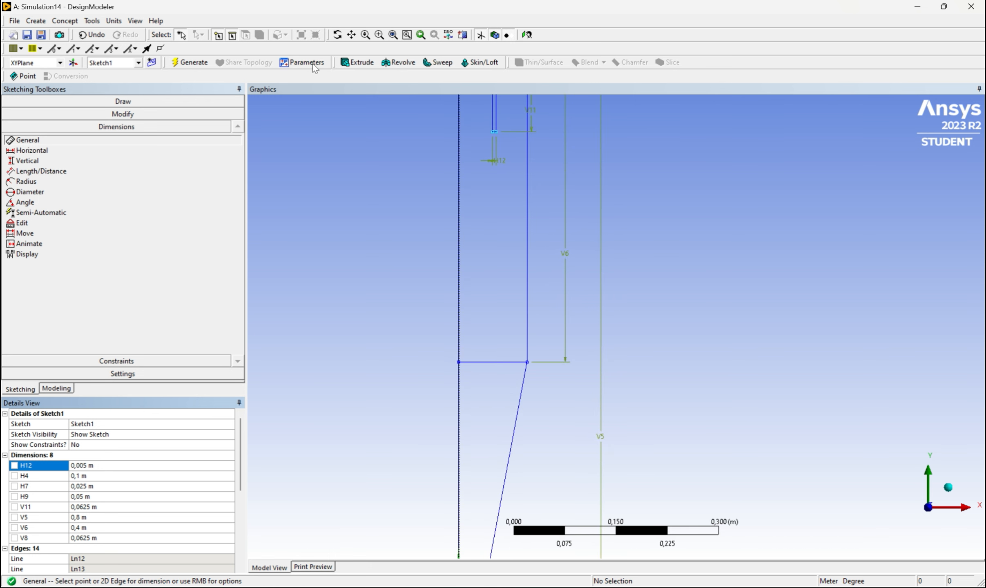
{"action": "left_click", "coordinate": [135, 113]}
{"action": "left_click", "coordinate": [23, 159]}
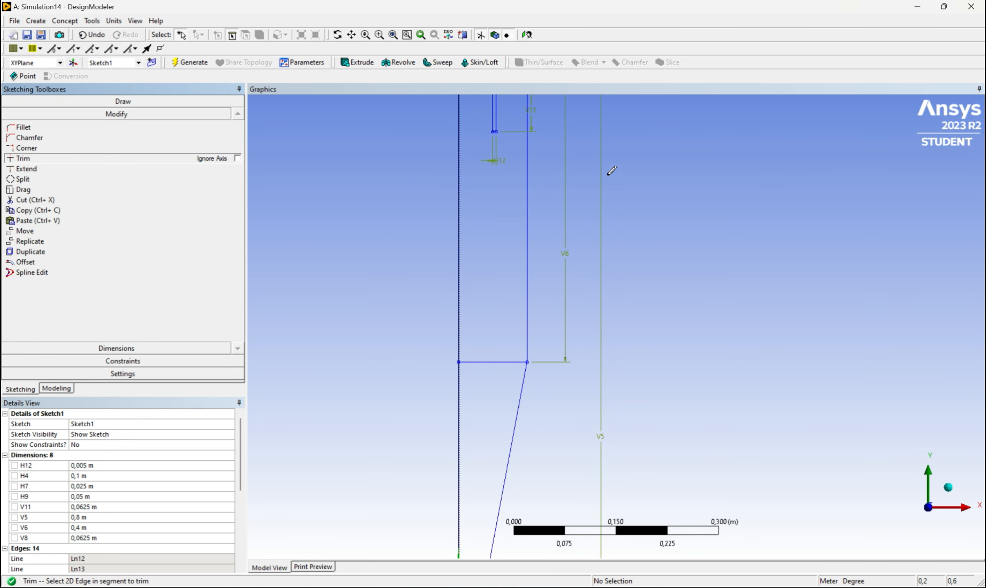
{"action": "left_click", "coordinate": [494, 126]}
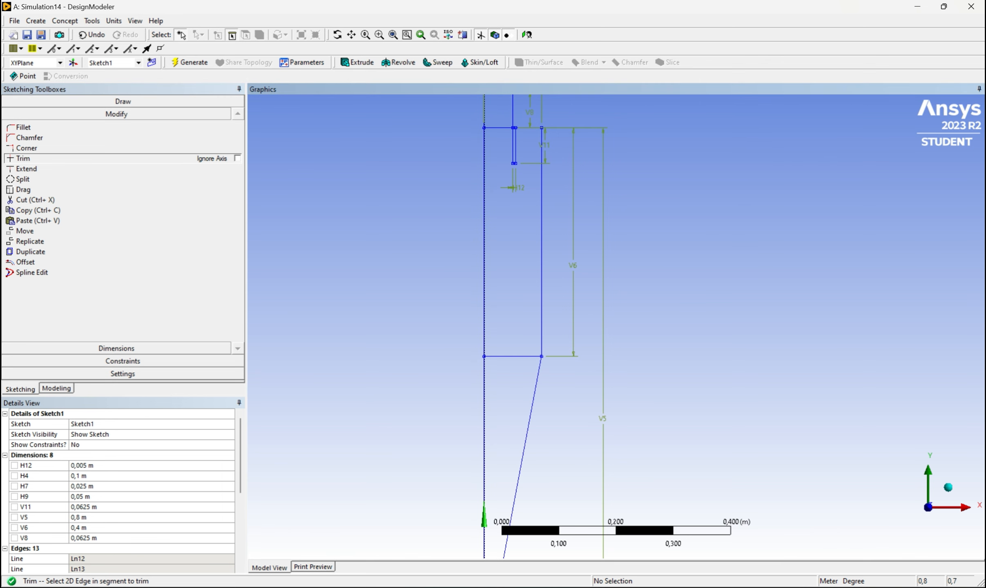
{"action": "scroll", "coordinate": [852, 136], "scroll_direction": "up", "scroll_amount": 1}
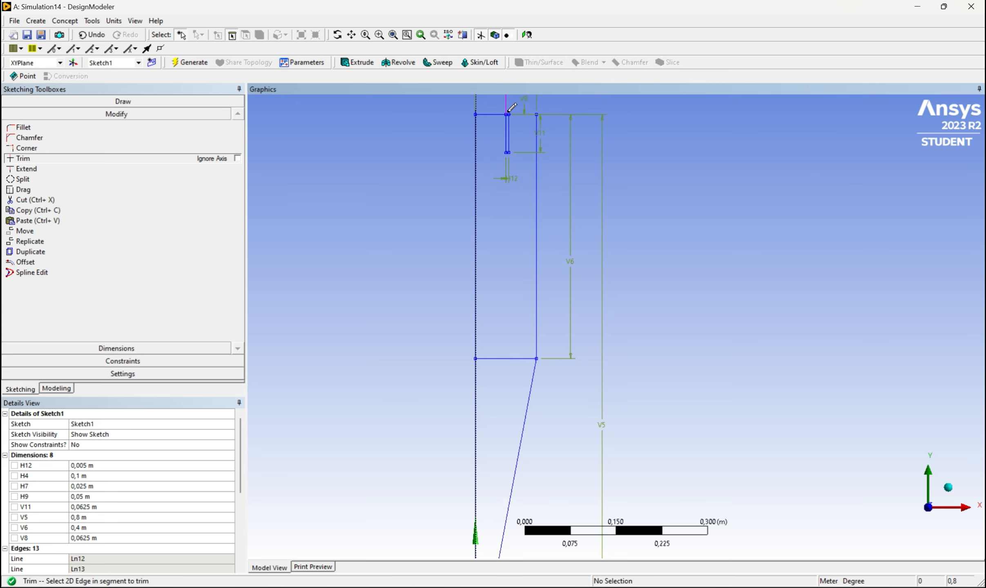
{"action": "scroll", "coordinate": [509, 111], "scroll_direction": "up", "scroll_amount": 2}
{"action": "left_click", "coordinate": [351, 35]}
{"action": "mouse_move", "coordinate": [388, 145]}
{"action": "left_mouse_down"}
{"action": "mouse_move", "coordinate": [372, 220]}
{"action": "mouse_move", "coordinate": [369, 362]}
{"action": "left_mouse_up"}
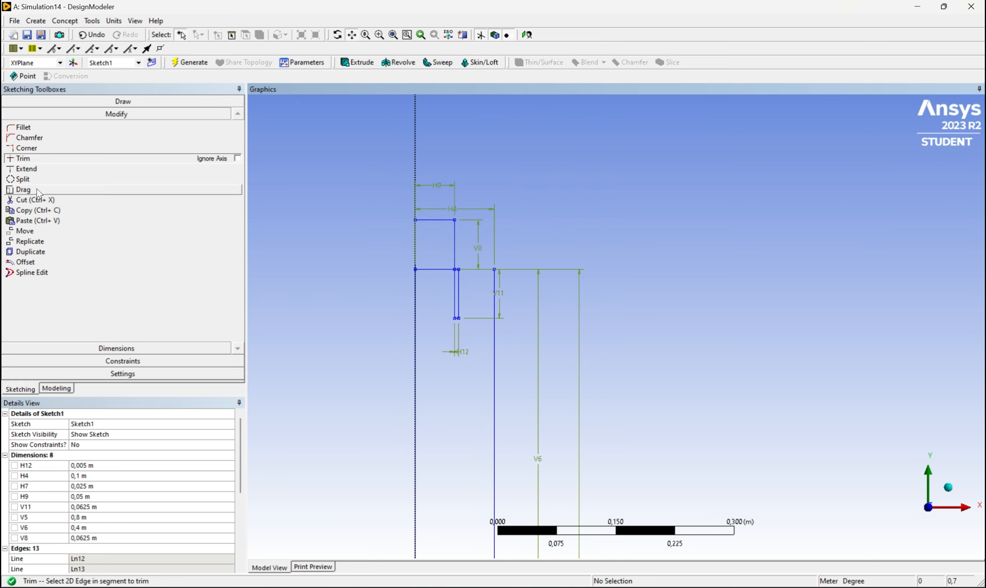
{"action": "scroll", "coordinate": [416, 232], "scroll_direction": "up", "scroll_amount": 1}
{"action": "scroll", "coordinate": [337, 226], "scroll_direction": "up", "scroll_amount": 1}
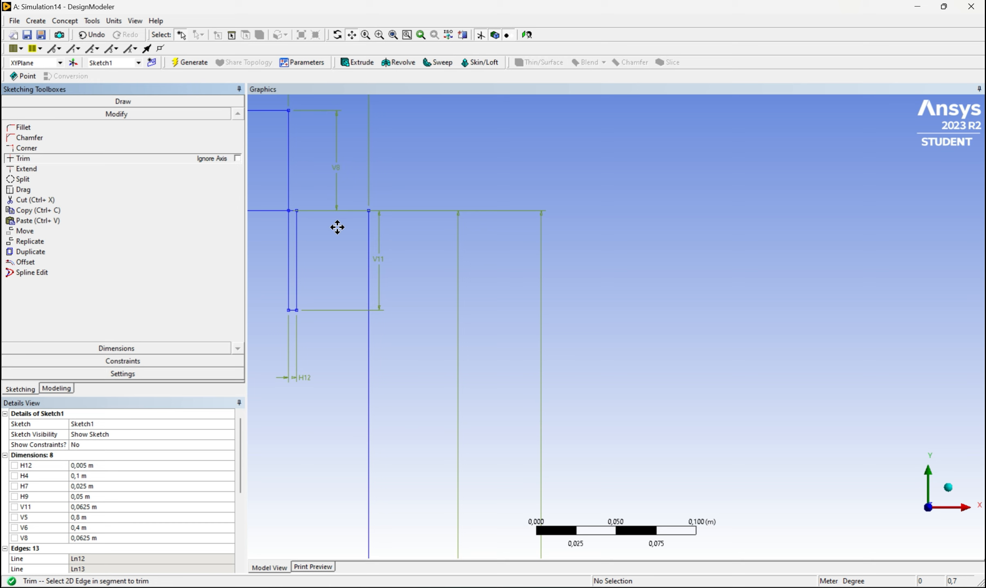
{"action": "left_click", "coordinate": [183, 36]}
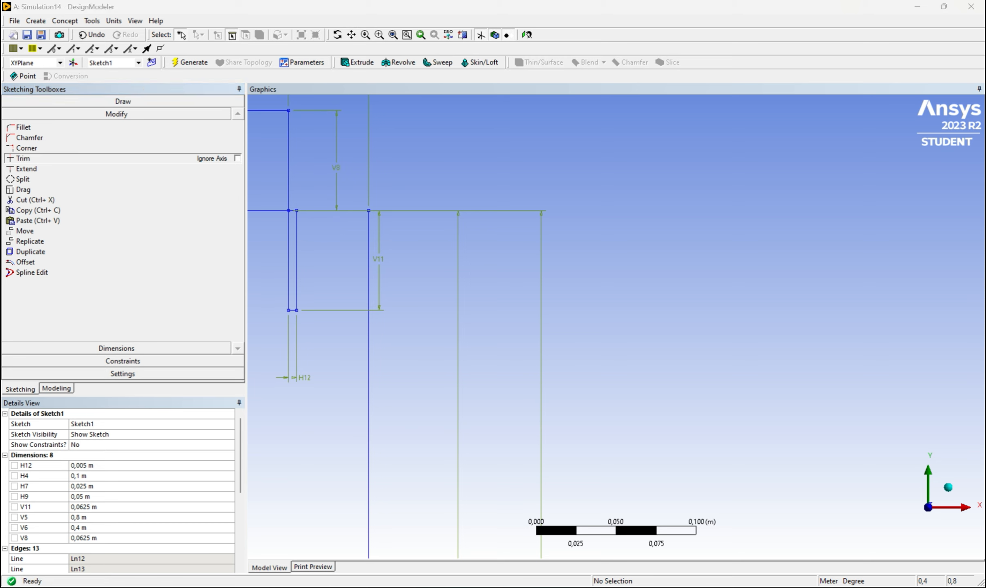
{"action": "scroll", "coordinate": [286, 245], "scroll_direction": "up", "scroll_amount": 1}
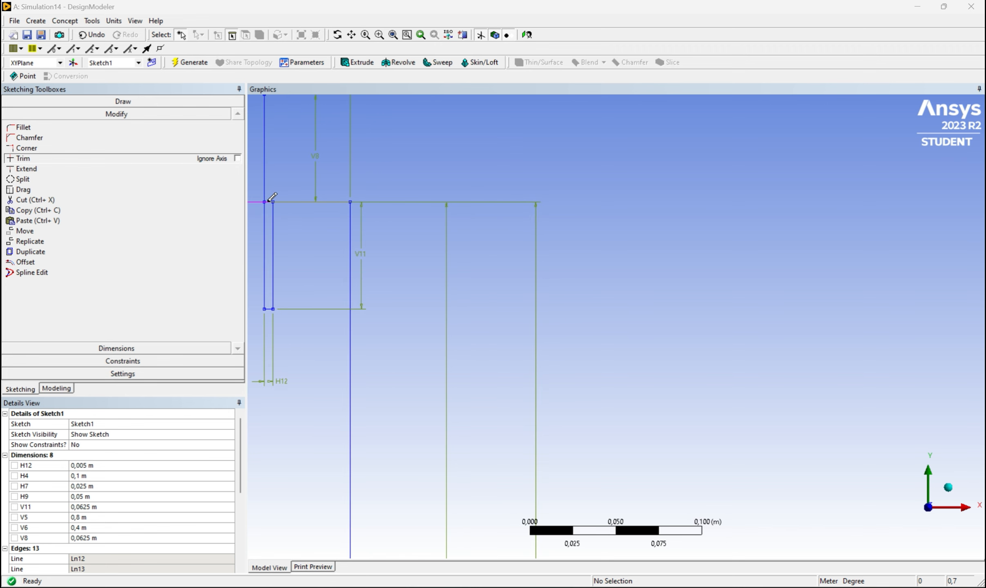
{"action": "left_click", "coordinate": [271, 200]}
- Undo the recent trims and the last width change of the narrow rectangle
{"action": "key", "text": "ctrl+z"}
{"action": "scroll", "coordinate": [271, 198], "scroll_direction": "up", "scroll_amount": 1}
{"action": "scroll", "coordinate": [386, 354], "scroll_direction": "up", "scroll_amount": 1}
{"action": "left_click", "coordinate": [351, 35]}
{"action": "left_click_drag", "start_coordinate": [345, 146], "coordinate": [603, 301]}
{"action": "scroll", "coordinate": [488, 343], "scroll_direction": "up", "scroll_amount": 3}
{"action": "left_click_drag", "start_coordinate": [422, 330], "coordinate": [541, 266]}
{"action": "key", "text": "ctrl+z"}
{"action": "key", "text": "ctrl+z"}
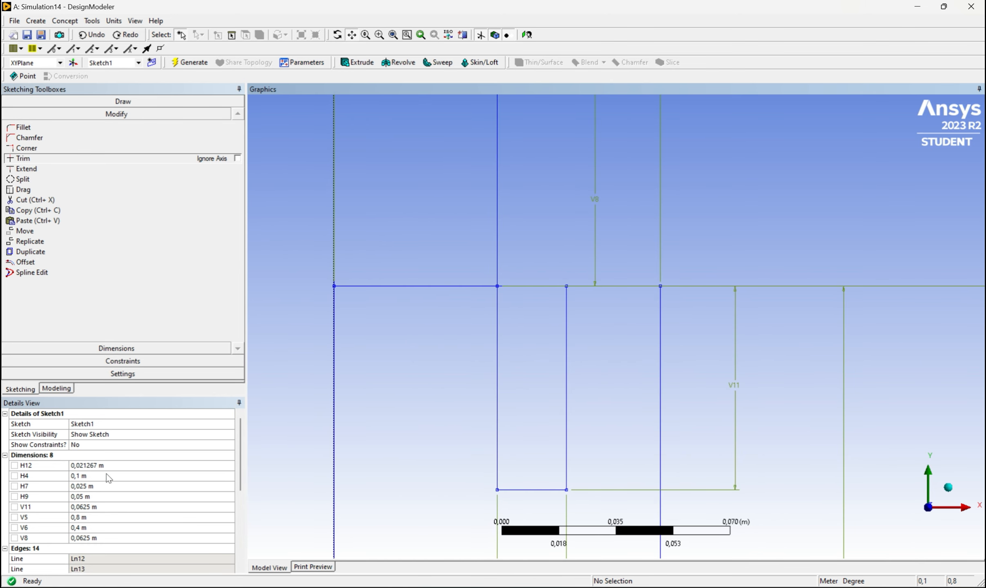
- Set the width of the narrow rectangle below the outlet to 0,005 m
{"action": "left_click", "coordinate": [107, 465]}
{"action": "type", "text": "0,005"}
{"action": "key", "text": "Return"}
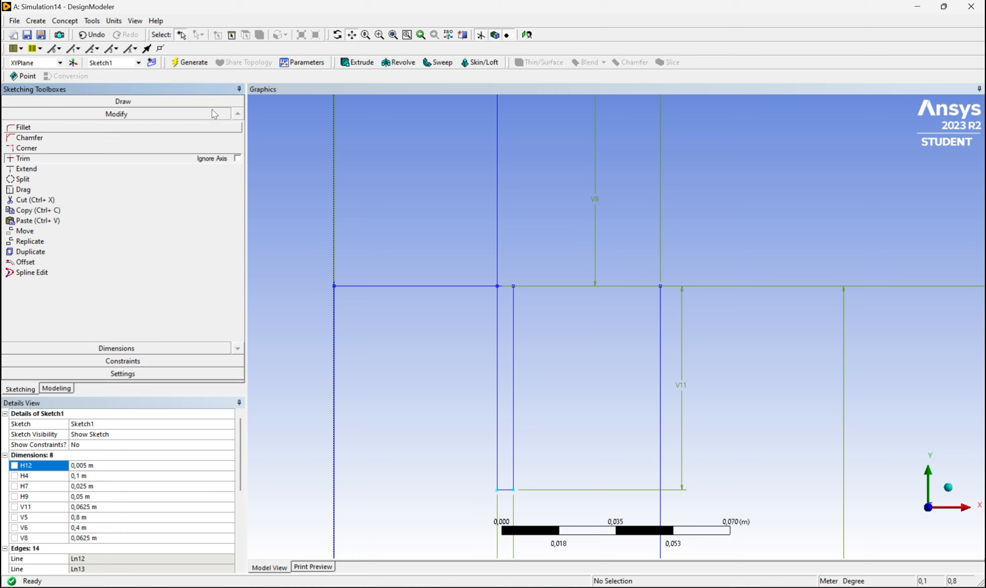
- Trim the profile's top edge between the axis and the outlet wall, and the short segment across the narrow rectangle's top
{"action": "left_click", "coordinate": [75, 158]}
{"action": "left_click", "coordinate": [396, 286]}
{"action": "left_click", "coordinate": [452, 285]}
{"action": "left_click", "coordinate": [502, 285]}
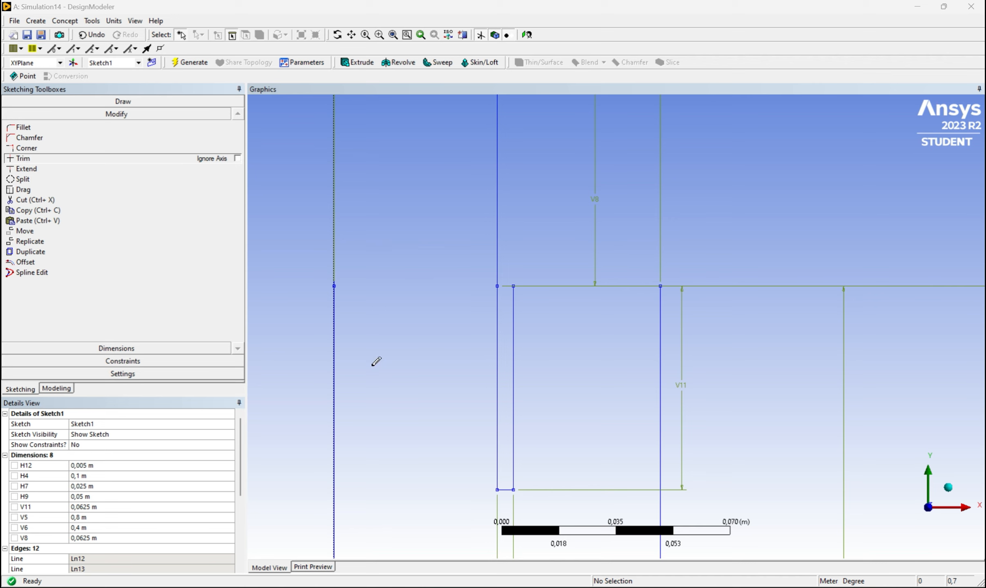
{"action": "scroll", "coordinate": [308, 400], "scroll_direction": "down", "scroll_amount": 3}
{"action": "scroll", "coordinate": [619, 330], "scroll_direction": "down", "scroll_amount": 3}
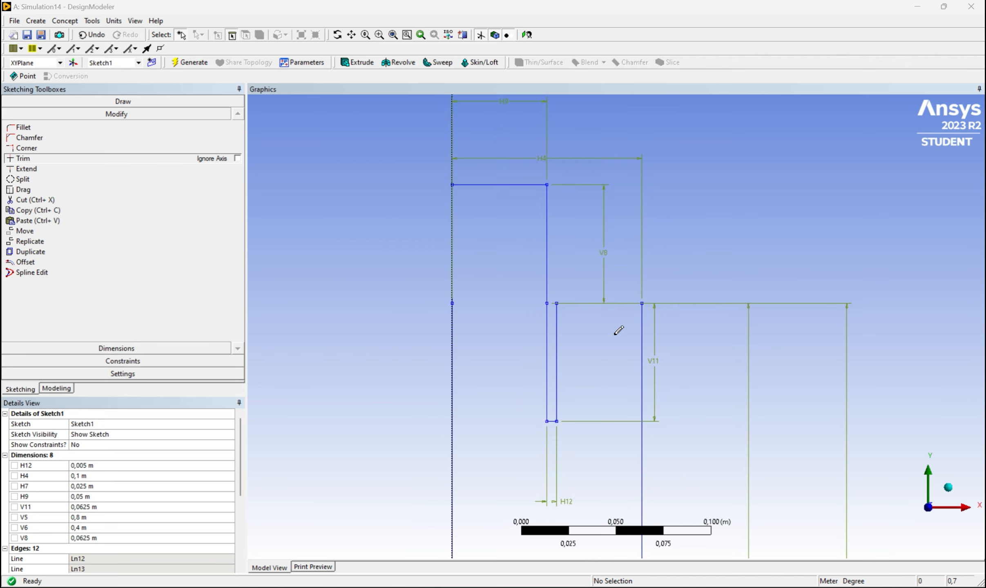
- Trim the horizontal line separating the cylindrical part from the tapered part of the profile
{"action": "left_click_drag", "start_coordinate": [493, 305], "coordinate": [539, 174]}
{"action": "left_click_drag", "start_coordinate": [559, 404], "coordinate": [652, 148]}
{"action": "left_click_drag", "start_coordinate": [681, 458], "coordinate": [653, 198]}
{"action": "left_click_drag", "start_coordinate": [649, 362], "coordinate": [640, 292]}
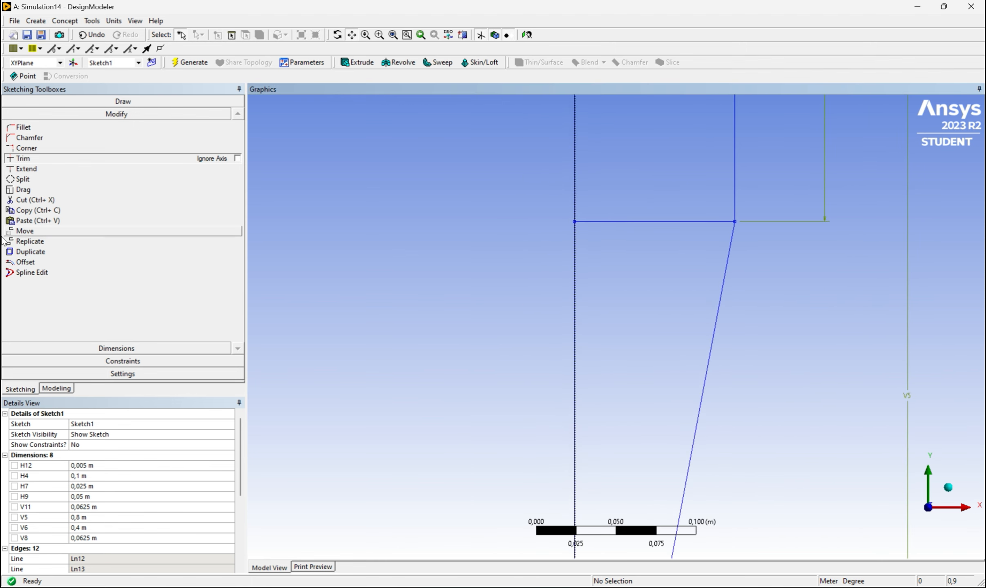
{"action": "left_click", "coordinate": [67, 157]}
{"action": "left_click", "coordinate": [182, 35]}
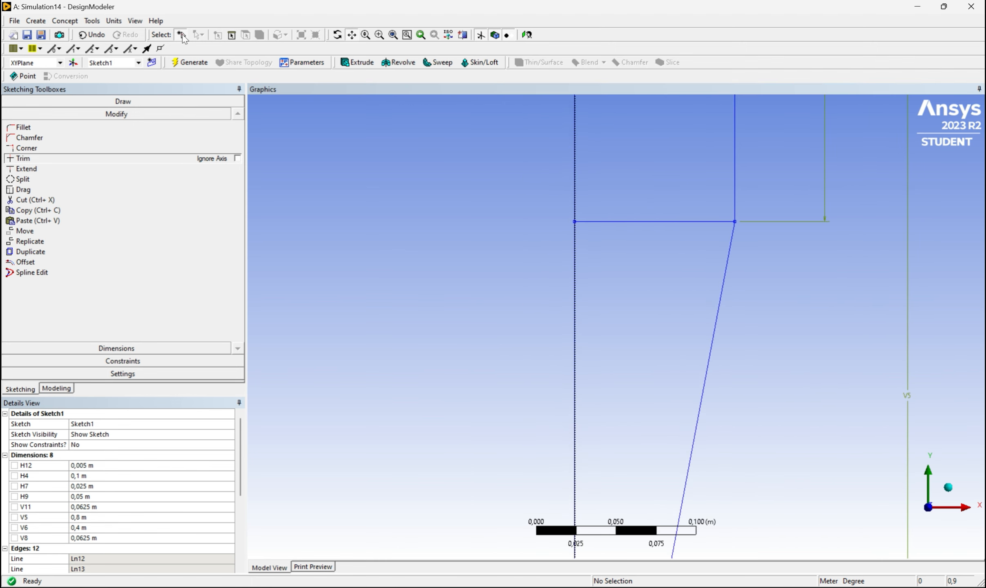
{"action": "left_click", "coordinate": [605, 223]}
{"action": "left_click", "coordinate": [47, 157]}
{"action": "left_click", "coordinate": [653, 222]}
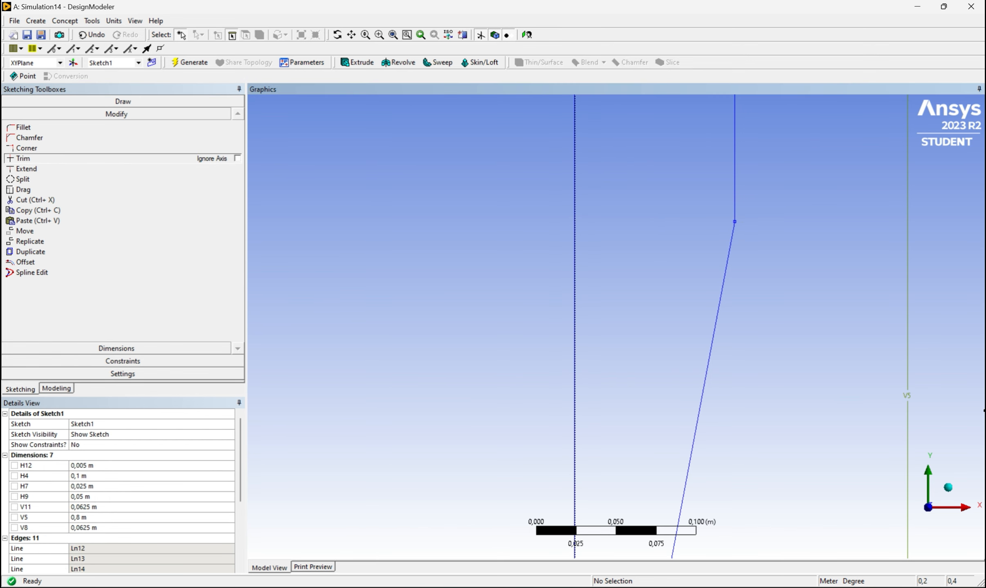
- Revolve the profile sketch 360° about the vertical Y axis with Add Material and generate the solid body
{"action": "scroll", "coordinate": [915, 380], "scroll_direction": "down", "scroll_amount": 2}
{"action": "scroll", "coordinate": [903, 304], "scroll_direction": "down", "scroll_amount": 3}
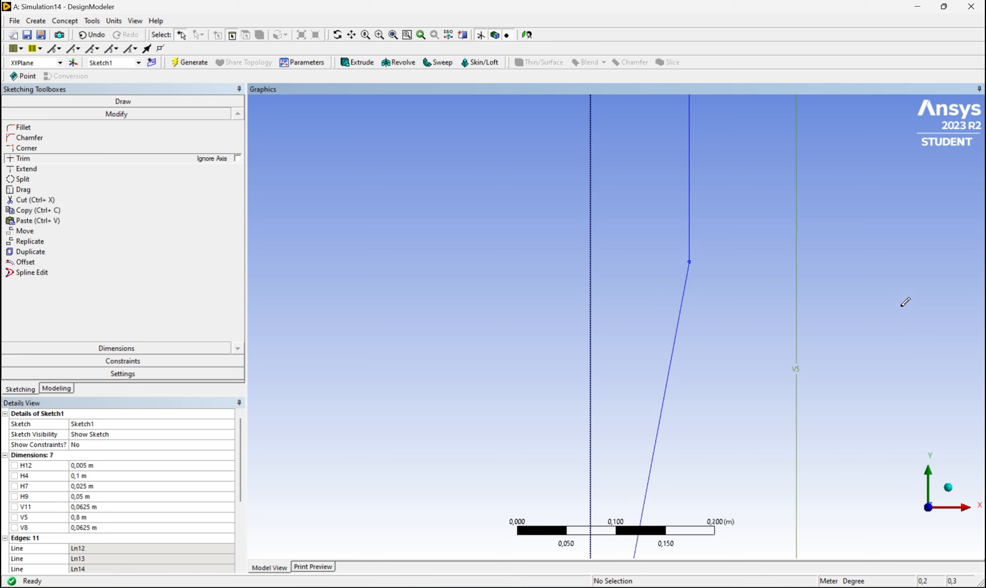
{"action": "scroll", "coordinate": [901, 308], "scroll_direction": "down", "scroll_amount": 1}
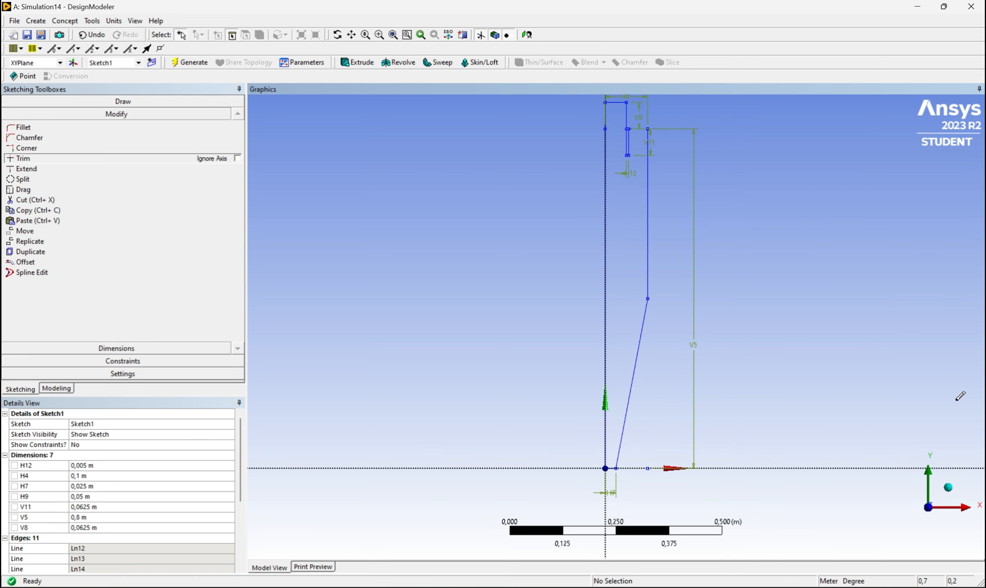
{"action": "left_click", "coordinate": [351, 35]}
{"action": "mouse_move", "coordinate": [513, 204]}
{"action": "left_mouse_down"}
{"action": "mouse_move", "coordinate": [480, 282]}
{"action": "mouse_move", "coordinate": [513, 258]}
{"action": "left_mouse_up"}
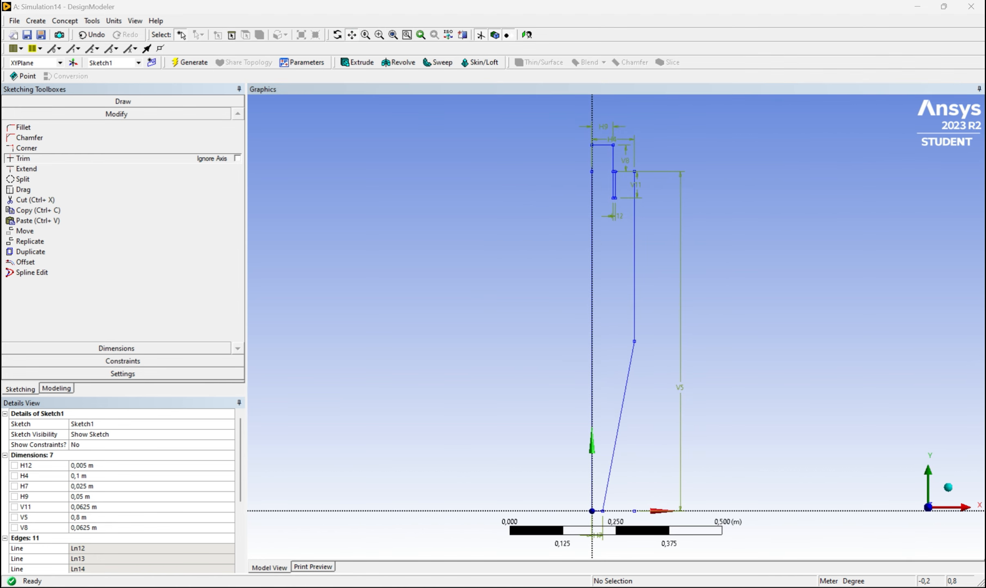
{"action": "left_click", "coordinate": [57, 389]}
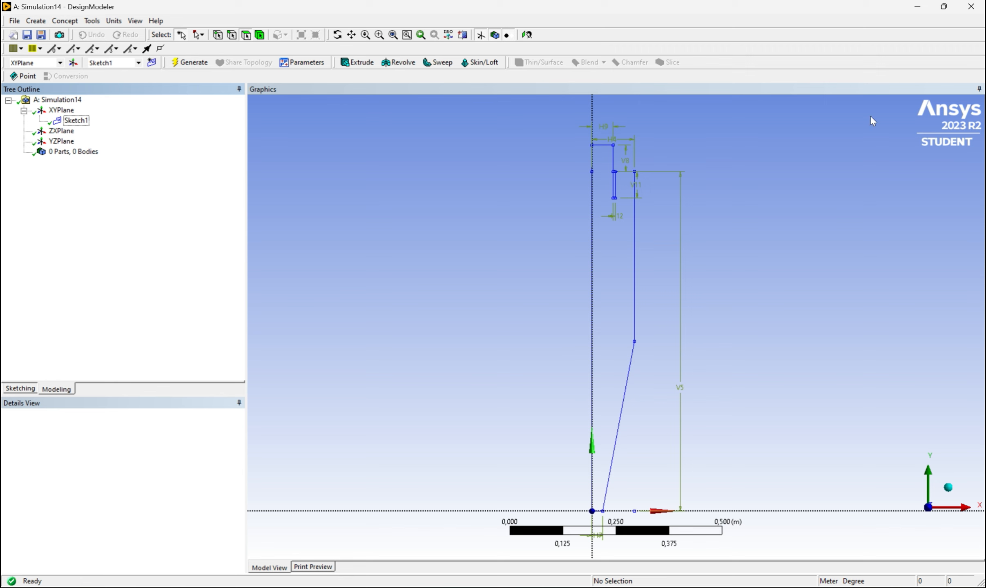
{"action": "left_click", "coordinate": [398, 62]}
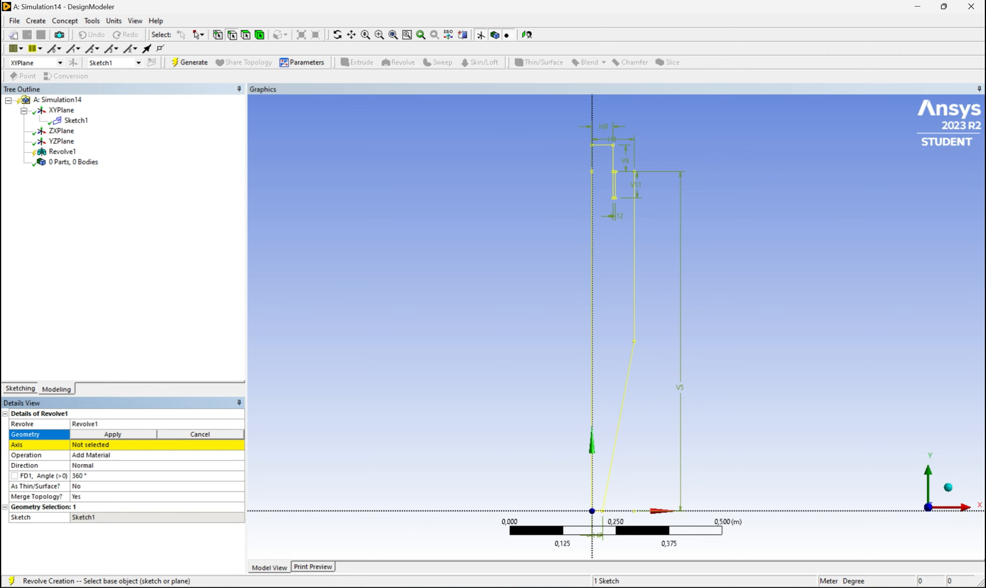
{"action": "left_click", "coordinate": [591, 346]}
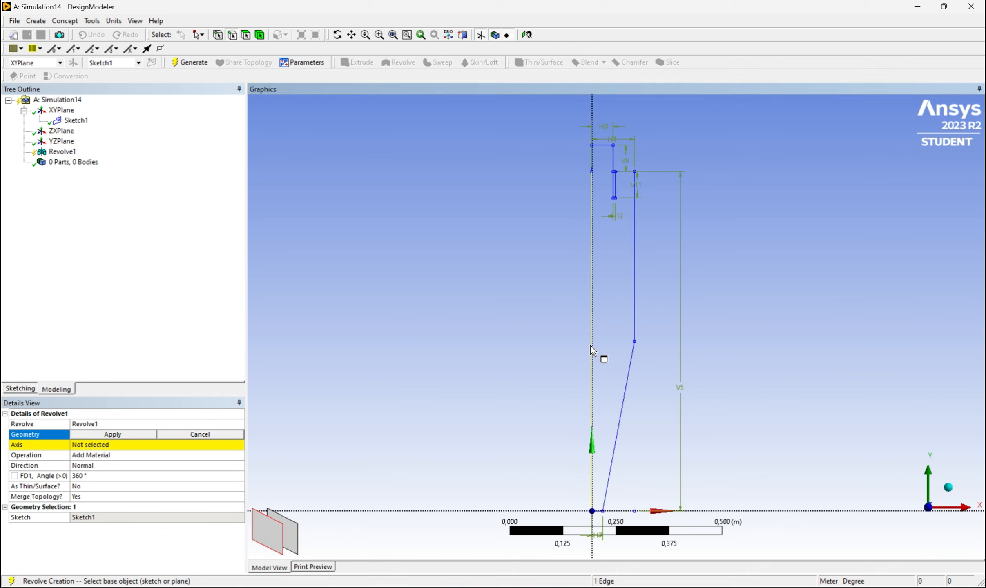
{"action": "left_click", "coordinate": [108, 434]}
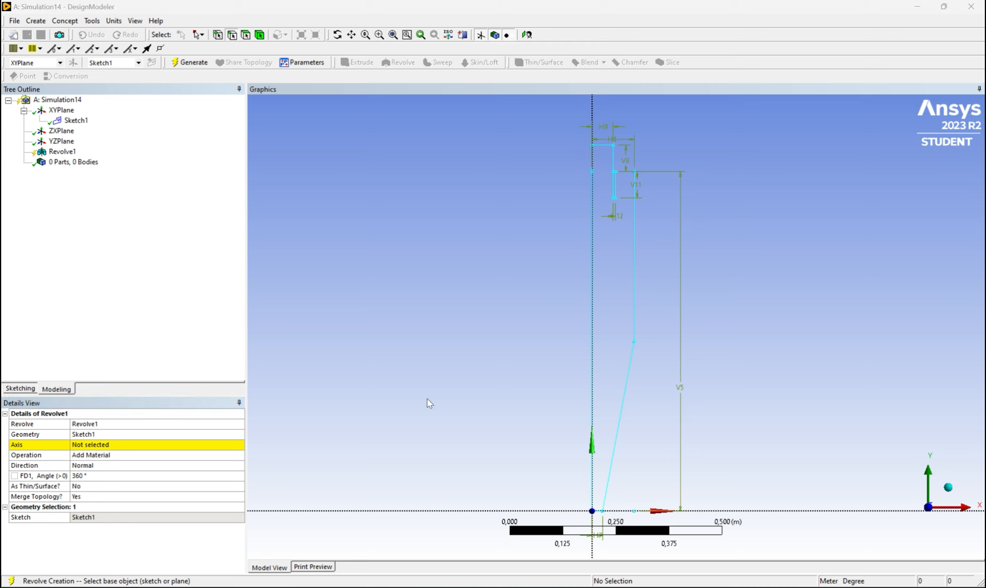
{"action": "left_click", "coordinate": [85, 445]}
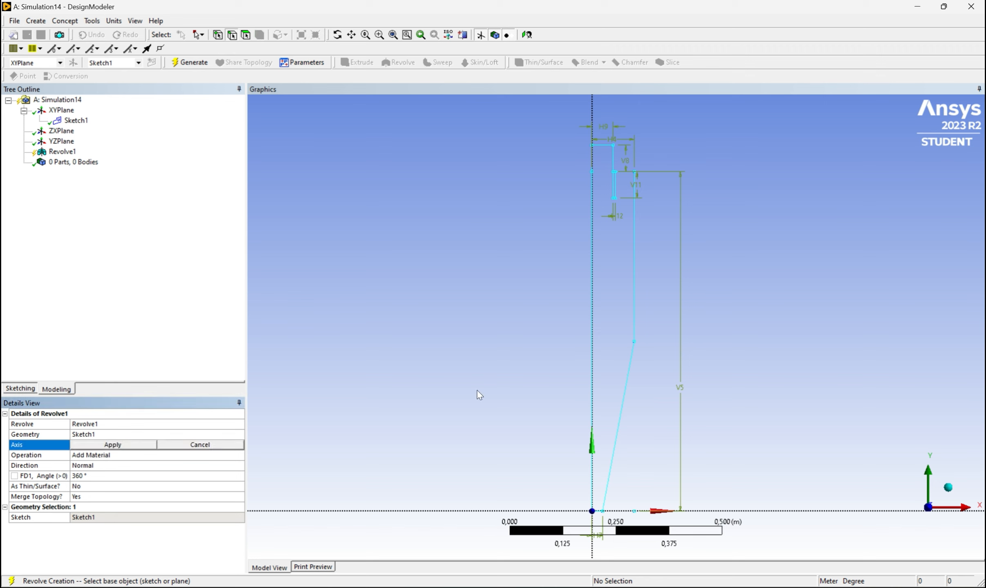
{"action": "left_click", "coordinate": [592, 293]}
{"action": "left_click", "coordinate": [189, 62]}
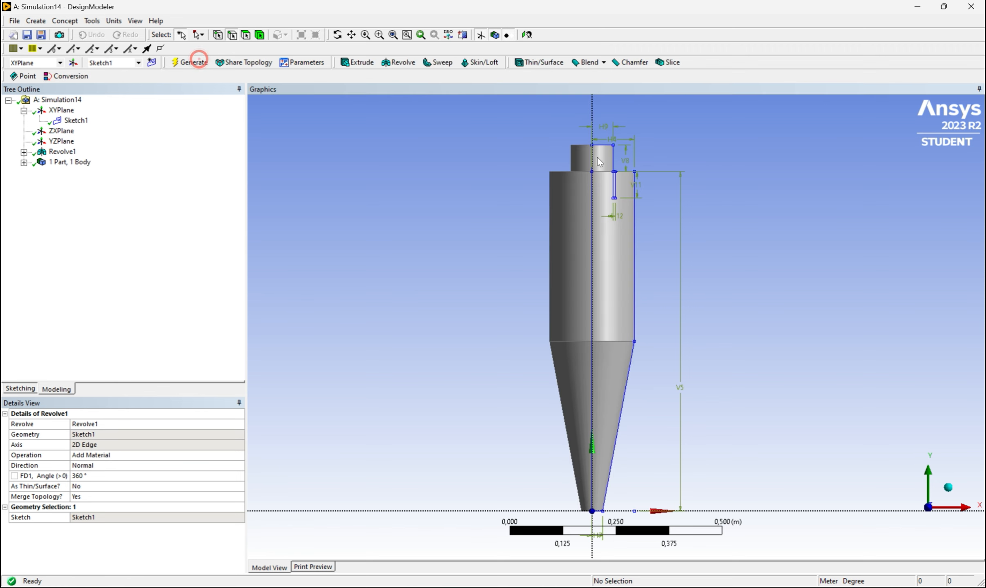
- Inspect the revolved vessel from several angles with the plane and sketch display hidden, and save the project
{"action": "key", "text": "alt+Tab"}
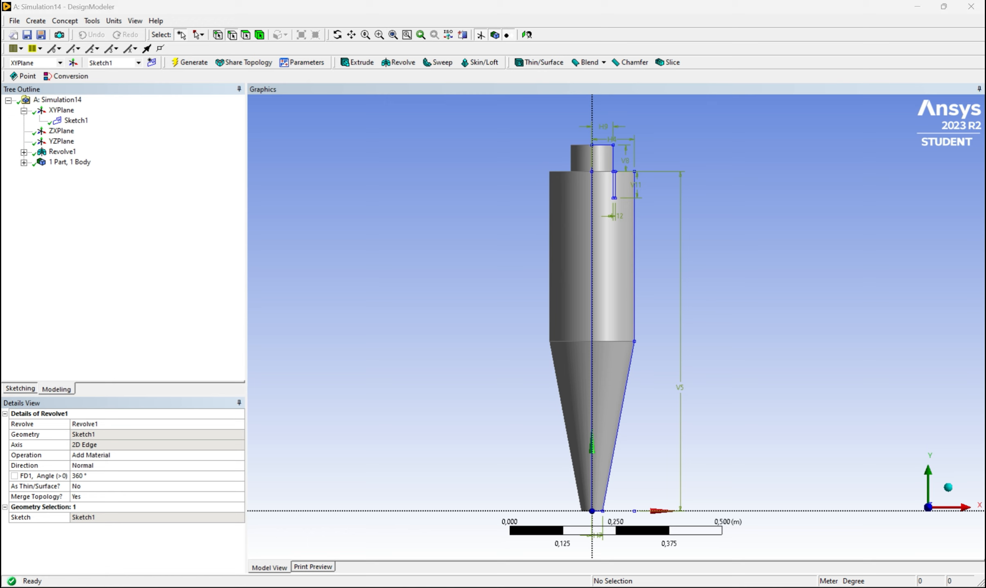
{"action": "middle_click_drag", "start_coordinate": [548, 277], "coordinate": [667, 335]}
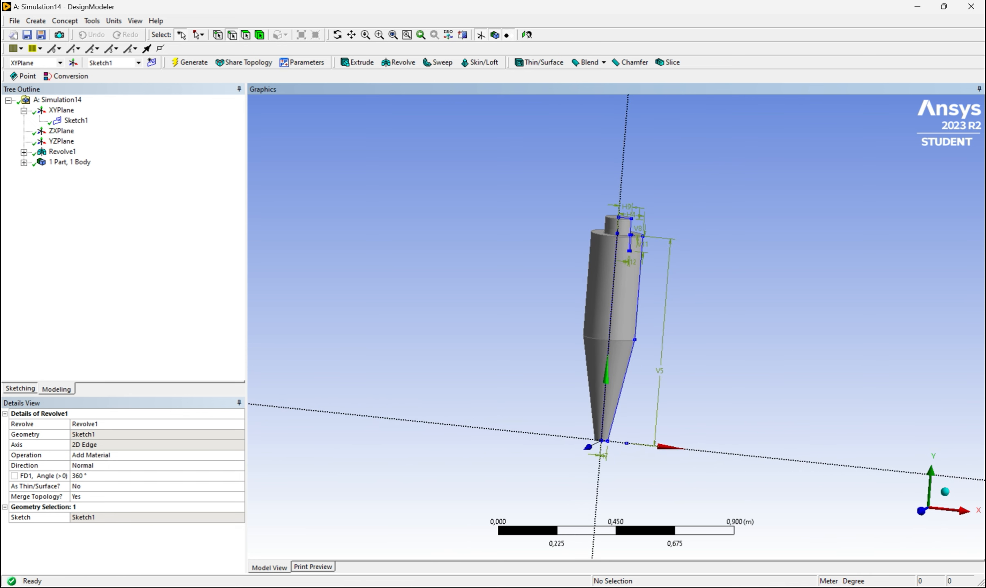
{"action": "left_click", "coordinate": [921, 510]}
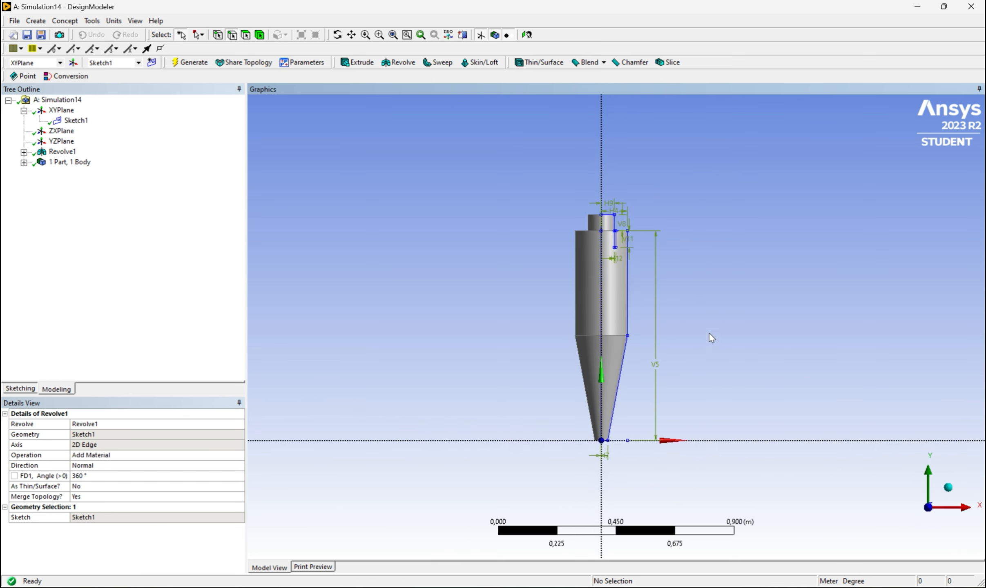
{"action": "left_click", "coordinate": [481, 35]}
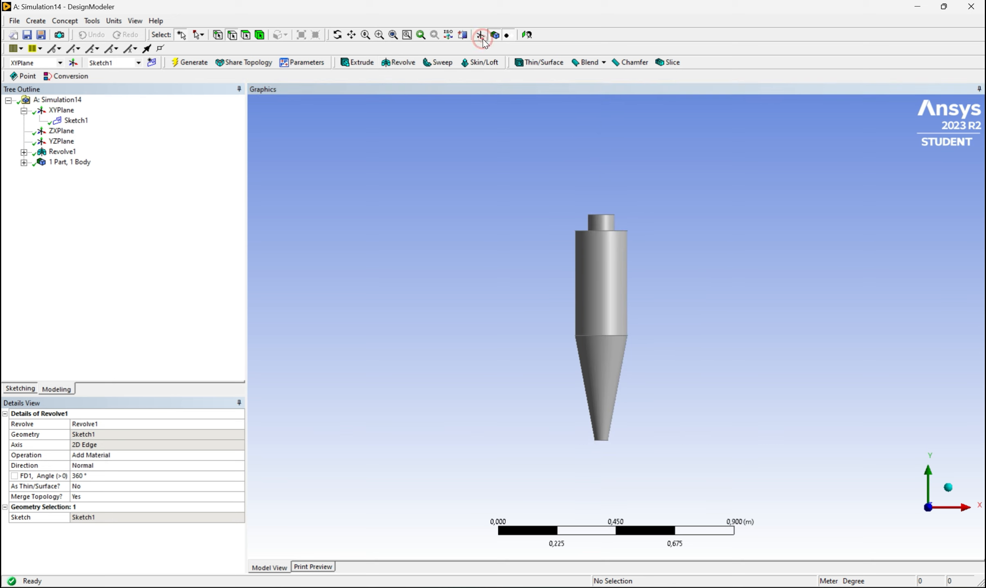
{"action": "middle_click_drag", "start_coordinate": [689, 222], "coordinate": [671, 276]}
{"action": "scroll", "coordinate": [671, 277], "scroll_direction": "up", "scroll_amount": 1}
{"action": "left_click", "coordinate": [27, 34]}
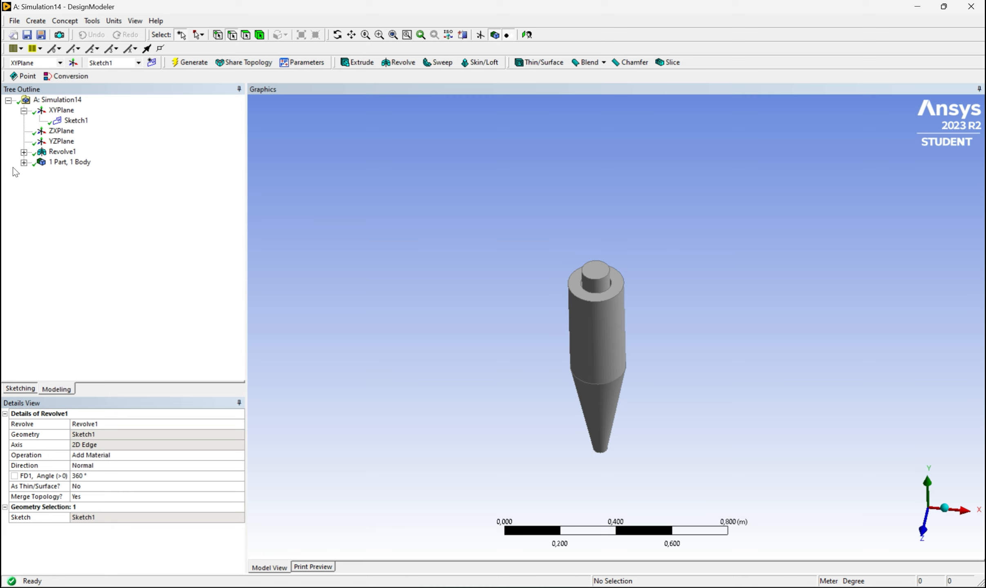
- Start a new sketch on the annular top face of the cylindrical part, viewed from above
{"action": "left_click", "coordinate": [601, 298]}
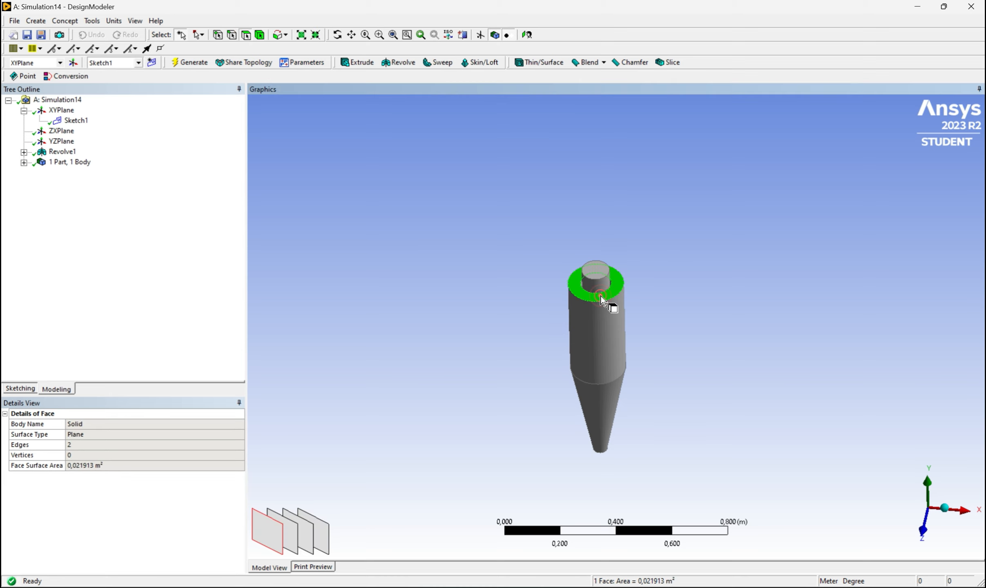
{"action": "left_click", "coordinate": [934, 483]}
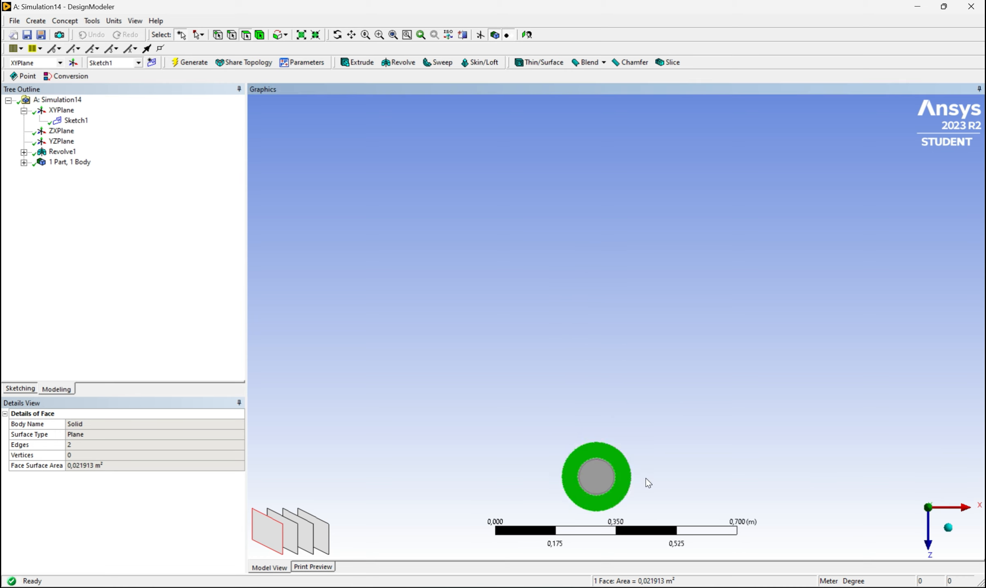
{"action": "left_click", "coordinate": [351, 35]}
{"action": "left_click_drag", "start_coordinate": [600, 438], "coordinate": [521, 232]}
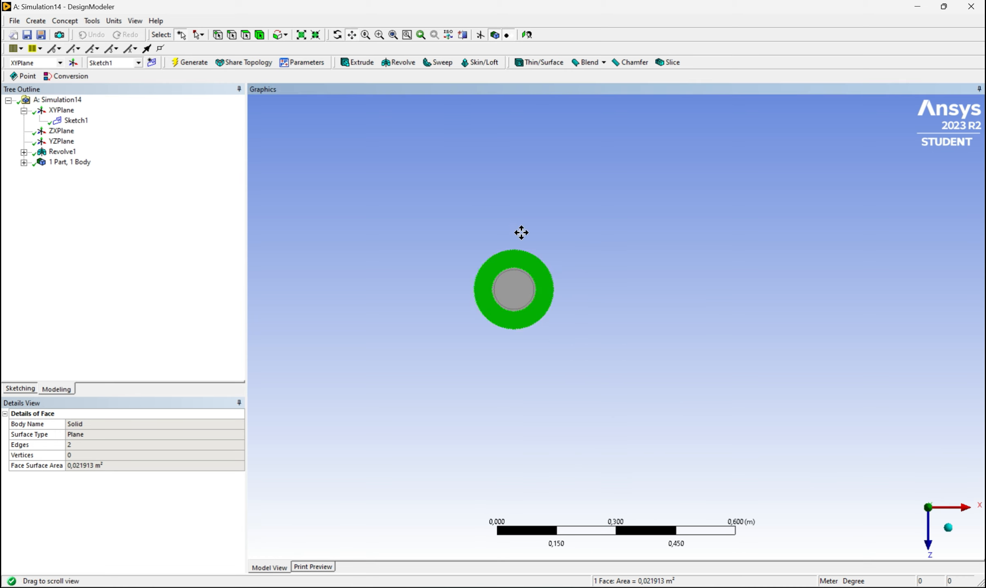
{"action": "scroll", "coordinate": [665, 324], "scroll_direction": "up", "scroll_amount": 4}
{"action": "left_click_drag", "start_coordinate": [664, 324], "coordinate": [754, 361]}
{"action": "scroll", "coordinate": [754, 361], "scroll_direction": "up", "scroll_amount": 3}
{"action": "left_click_drag", "start_coordinate": [686, 348], "coordinate": [765, 372]}
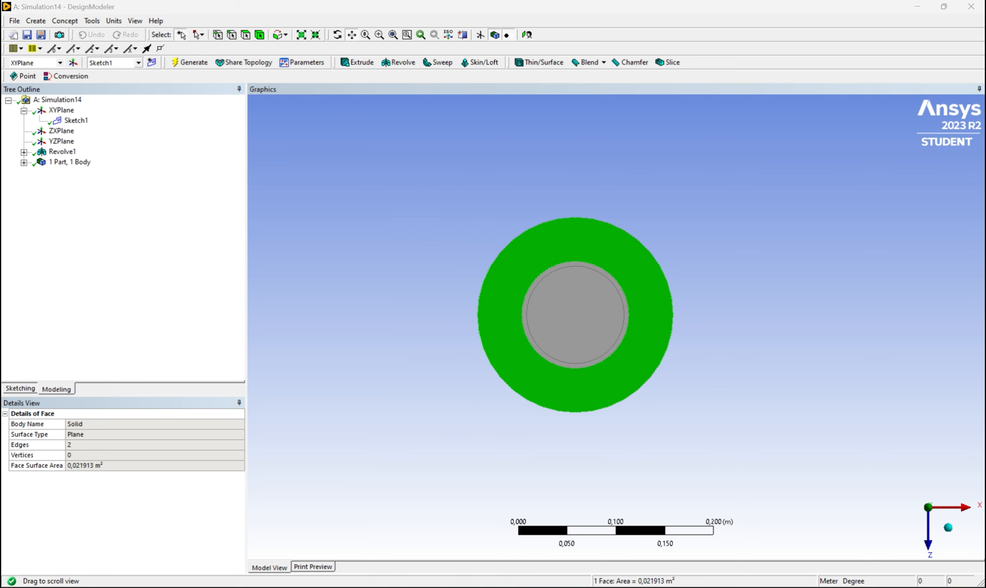
{"action": "left_click", "coordinate": [21, 391]}
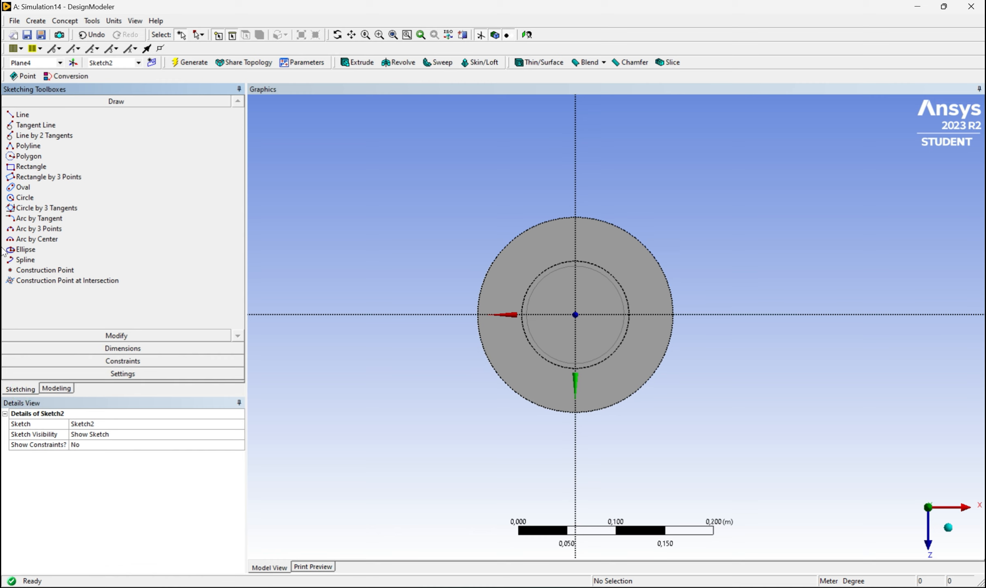
- Sketch a circle centred on the plane origin, larger than the vessel's outer edge
{"action": "left_click", "coordinate": [32, 198]}
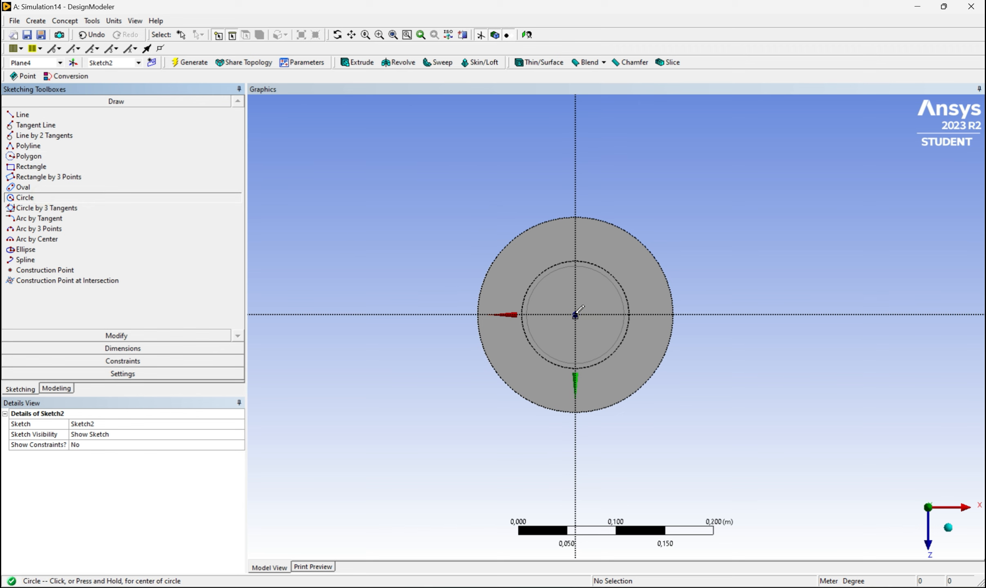
{"action": "left_click", "coordinate": [575, 314]}
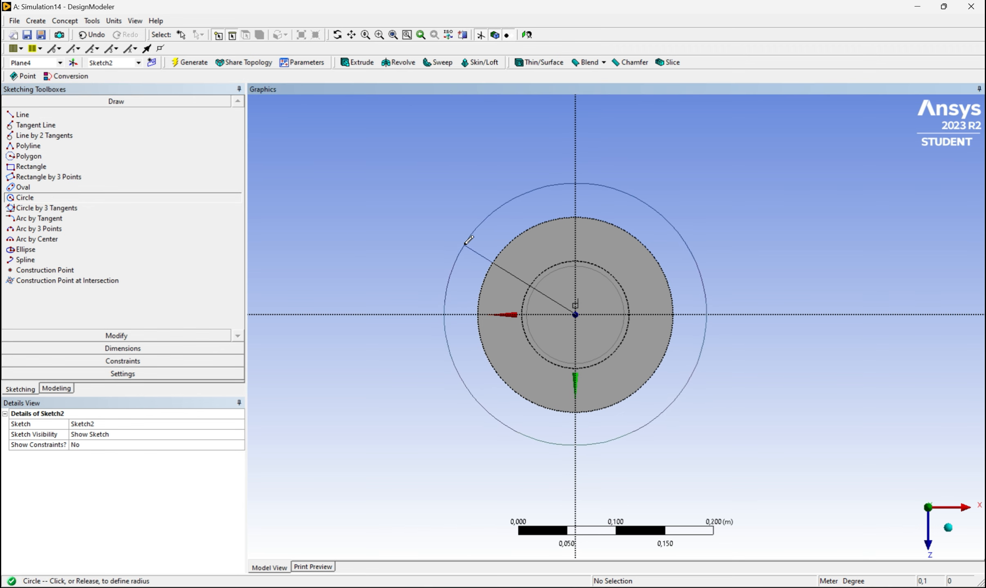
{"action": "left_click", "coordinate": [469, 239]}
- Dimension the circle with a diameter of 0,2 m and save the project
{"action": "left_click", "coordinate": [149, 348]}
{"action": "left_click", "coordinate": [46, 190]}
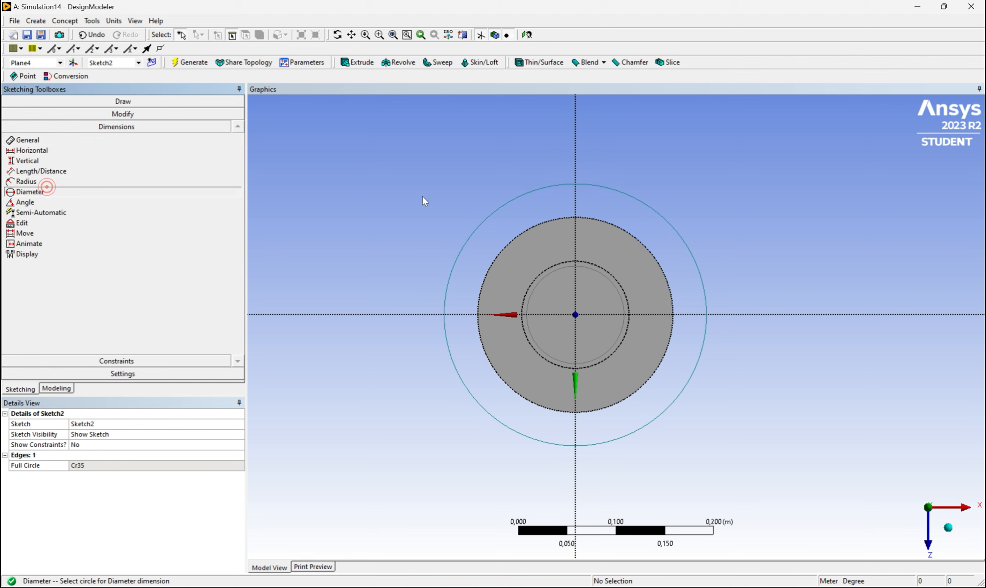
{"action": "left_click", "coordinate": [491, 215]}
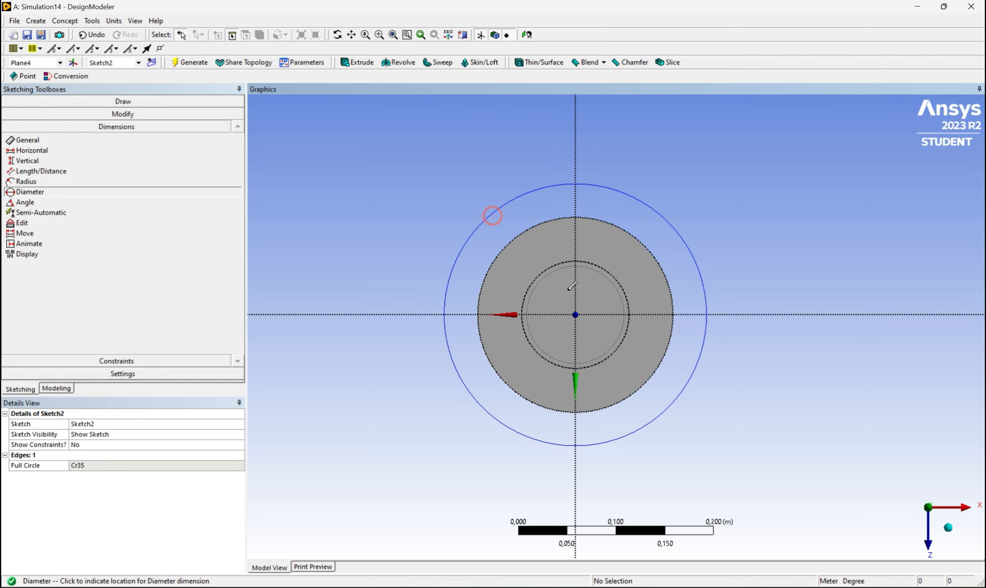
{"action": "left_click", "coordinate": [441, 216]}
{"action": "left_click", "coordinate": [98, 465]}
{"action": "type", "text": "0,2"}
{"action": "key", "text": "Return"}
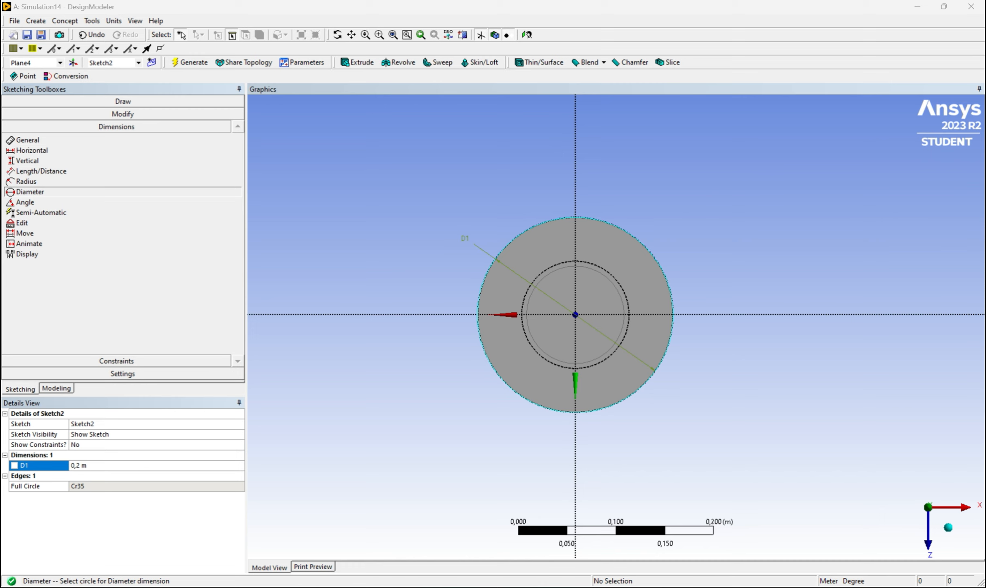
{"action": "left_click", "coordinate": [28, 36]}
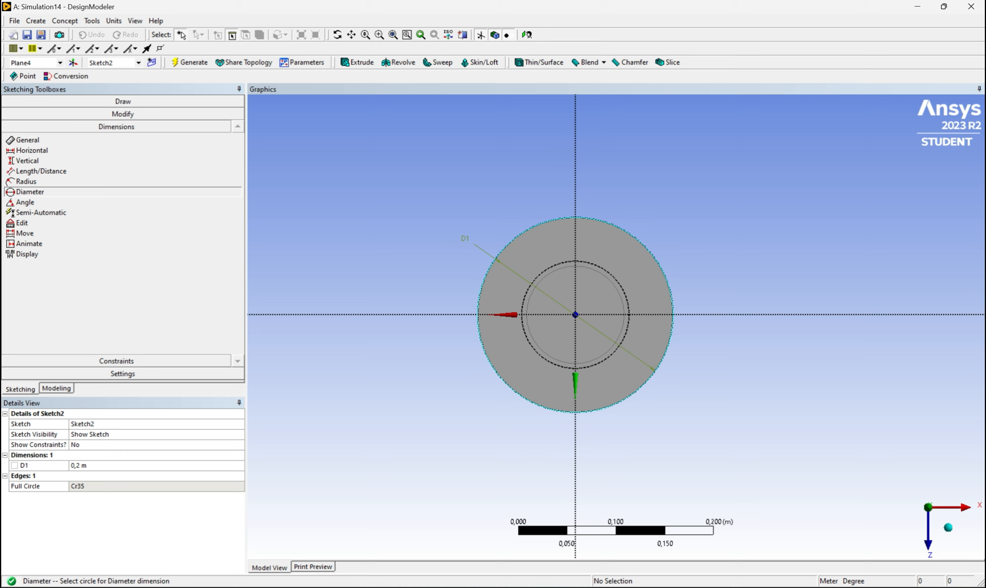
- Draw a line along the sketch's X axis from the circle's centre to its edge in the positive X direction
{"action": "left_click", "coordinate": [93, 102]}
{"action": "left_click", "coordinate": [62, 114]}
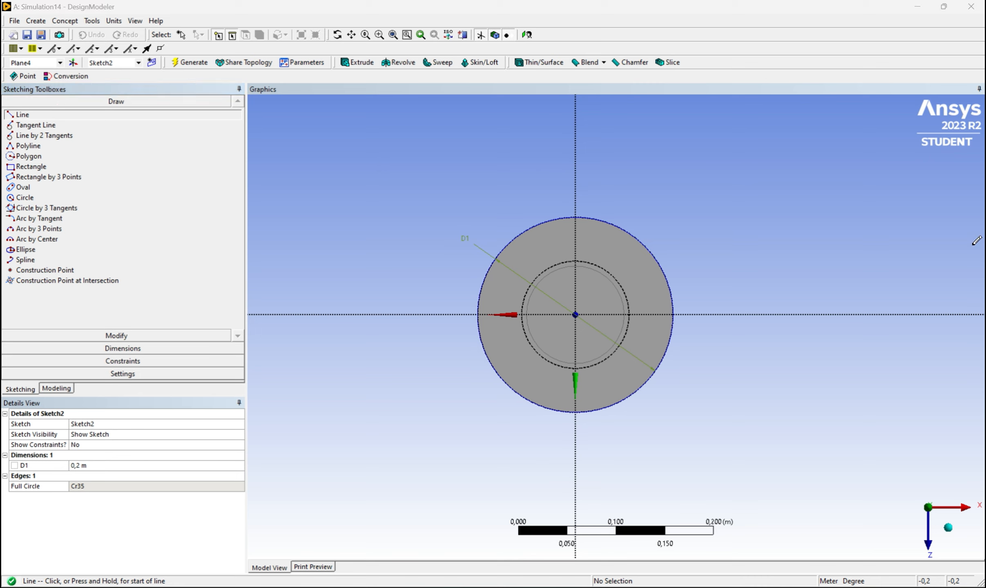
{"action": "left_click", "coordinate": [575, 314]}
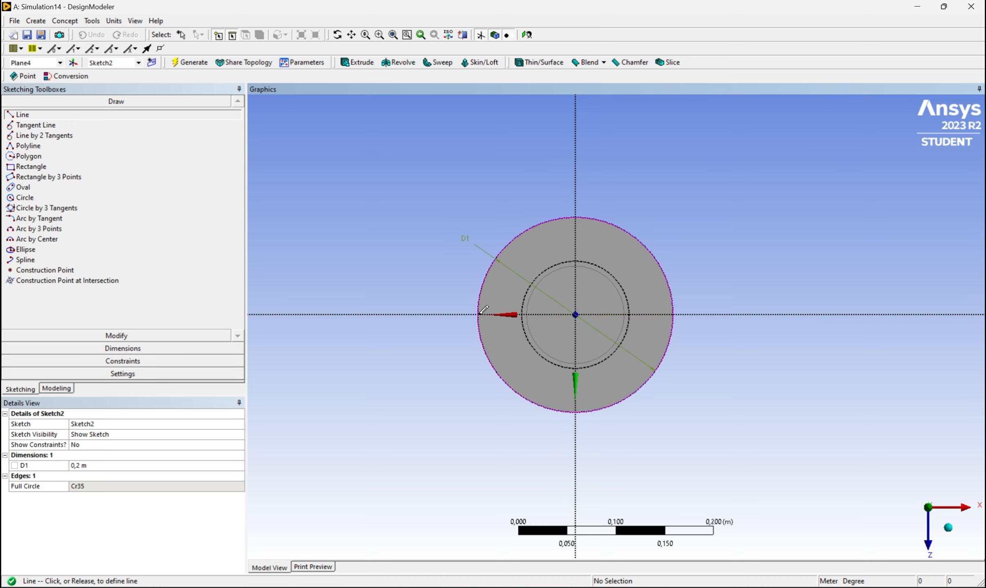
{"action": "left_click", "coordinate": [480, 312]}
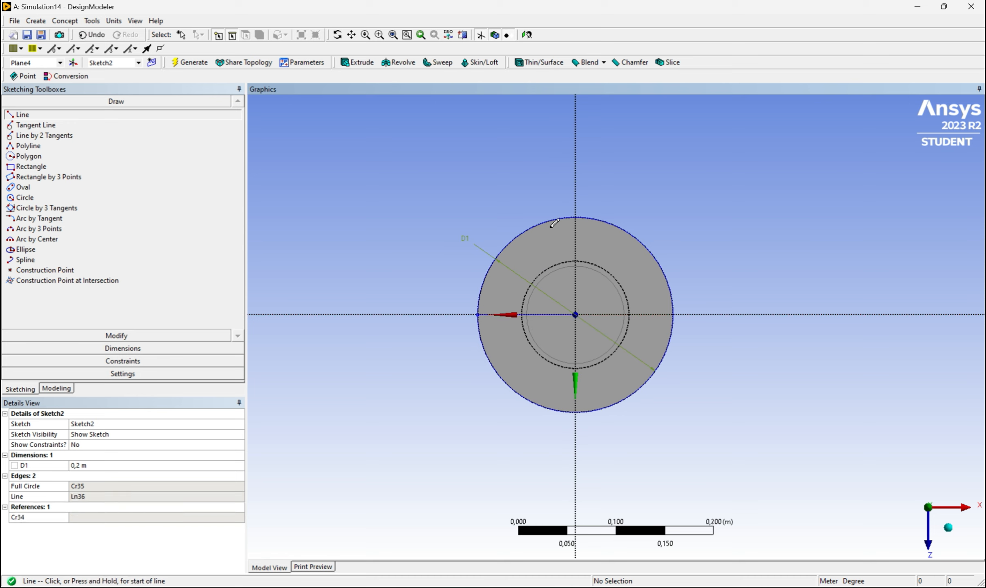
- Sketch a narrow rectangle about 0,109 m long from the line's outer end in the positive Y direction, overlapping the circle
{"action": "left_click", "coordinate": [46, 169]}
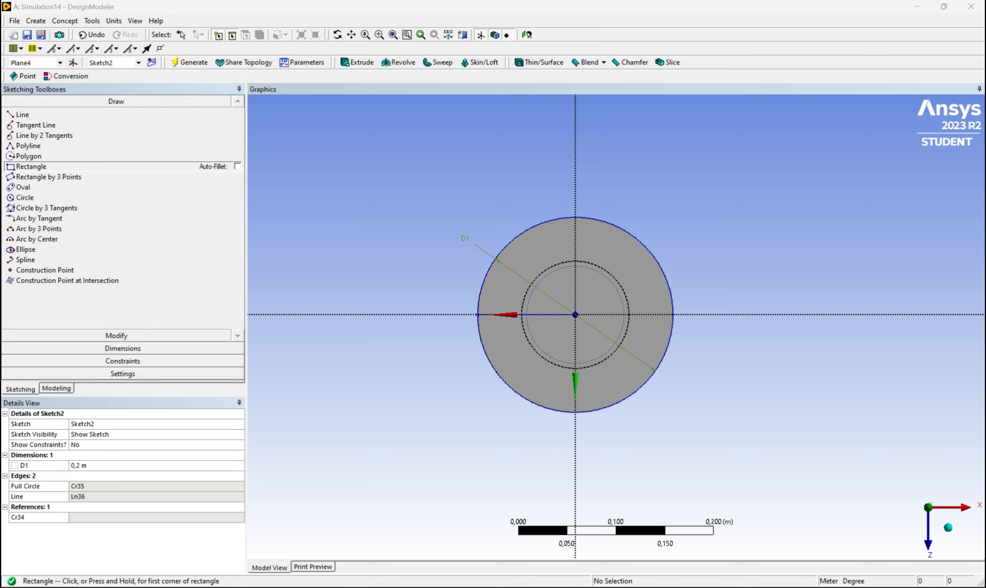
{"action": "left_click", "coordinate": [478, 315]}
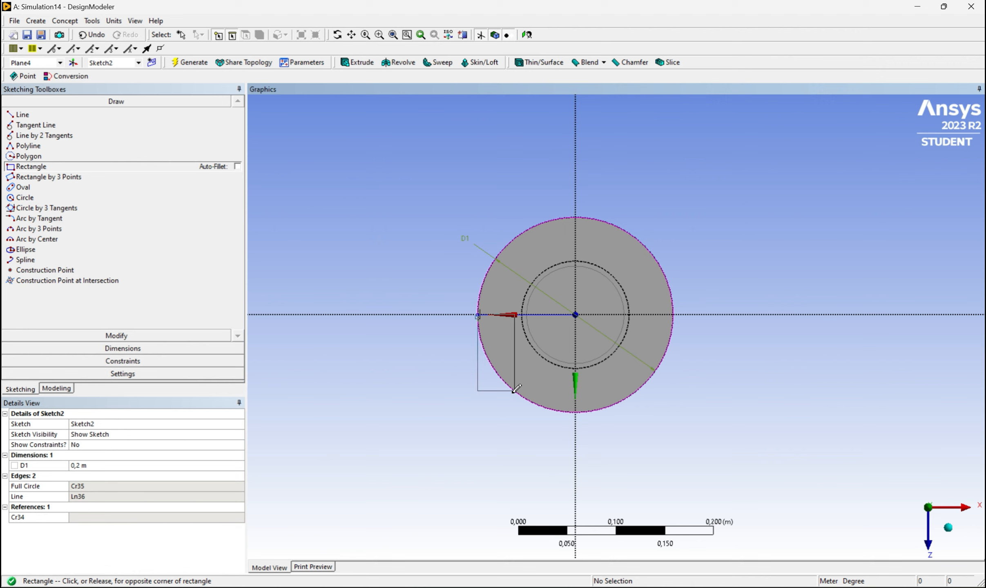
{"action": "left_click", "coordinate": [512, 421]}
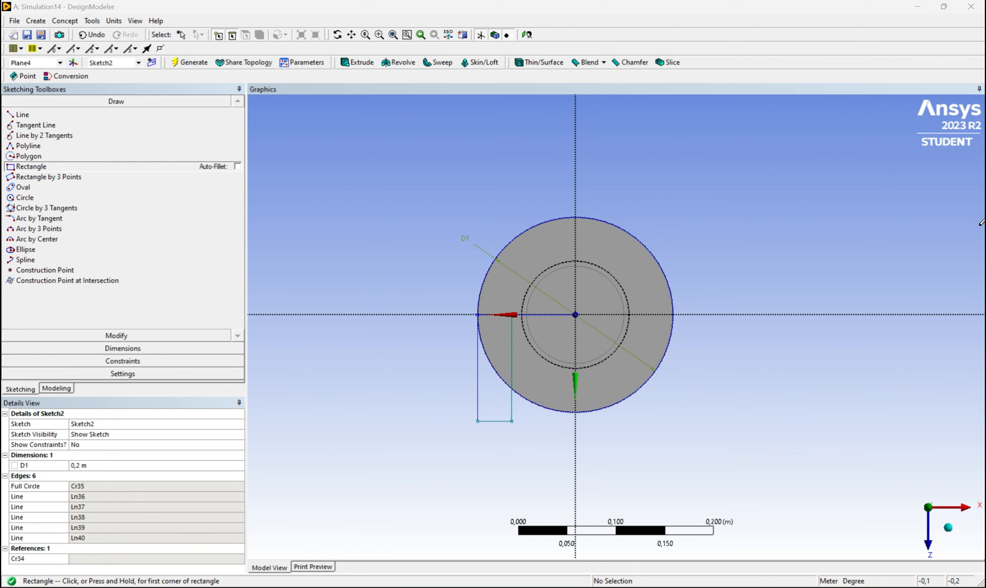
- Dimension the rectangle's length along the Y direction and set it to 0,015 m
{"action": "left_click", "coordinate": [122, 348]}
{"action": "left_click", "coordinate": [477, 362]}
{"action": "left_click", "coordinate": [437, 373]}
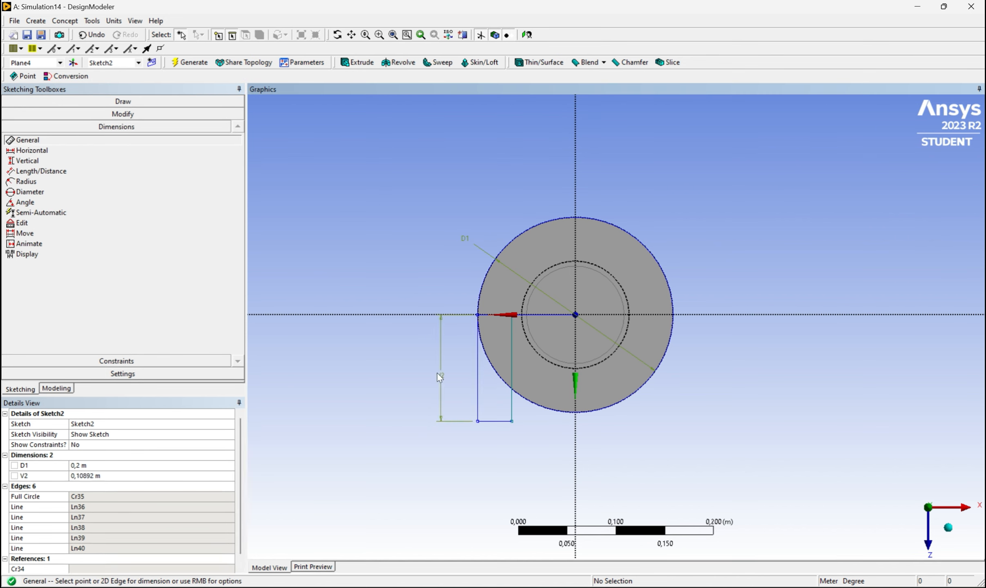
{"action": "left_click", "coordinate": [118, 476]}
{"action": "type", "text": "0,01"}
{"action": "key", "text": "Return"}
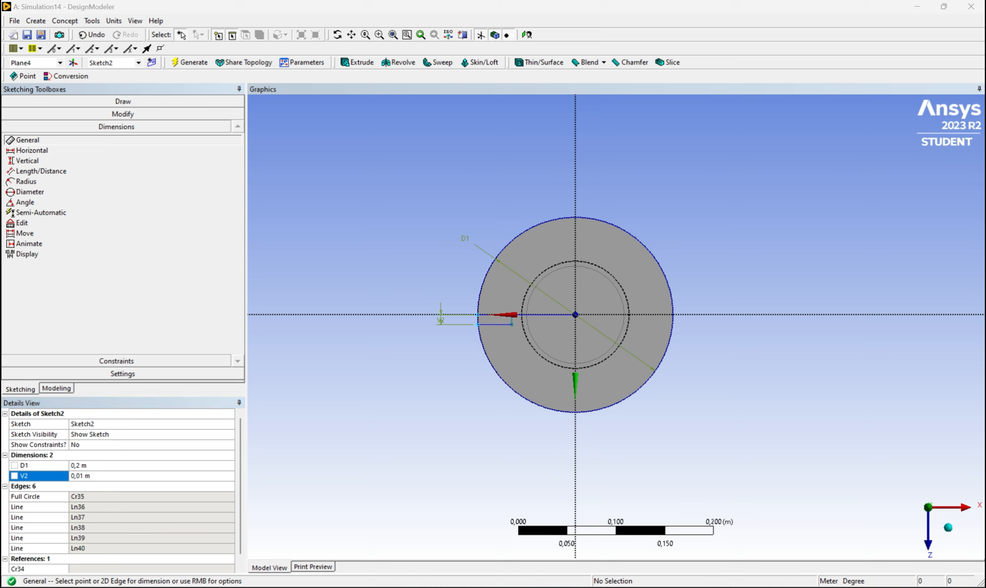
{"action": "left_click", "coordinate": [118, 476]}
{"action": "type", "text": "0,015"}
{"action": "key", "text": "Return"}
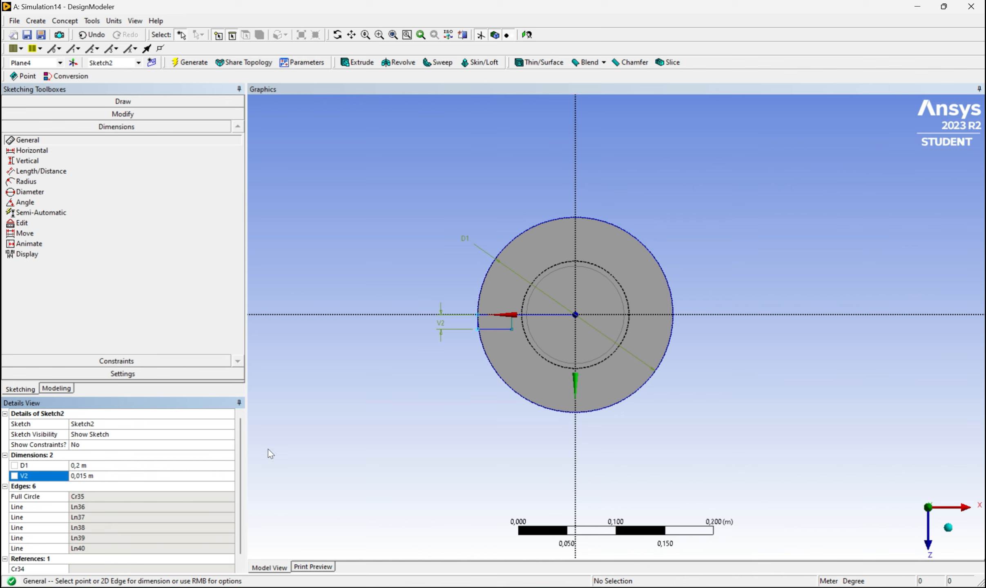
{"action": "left_click", "coordinate": [498, 330]}
{"action": "left_click", "coordinate": [603, 342]}
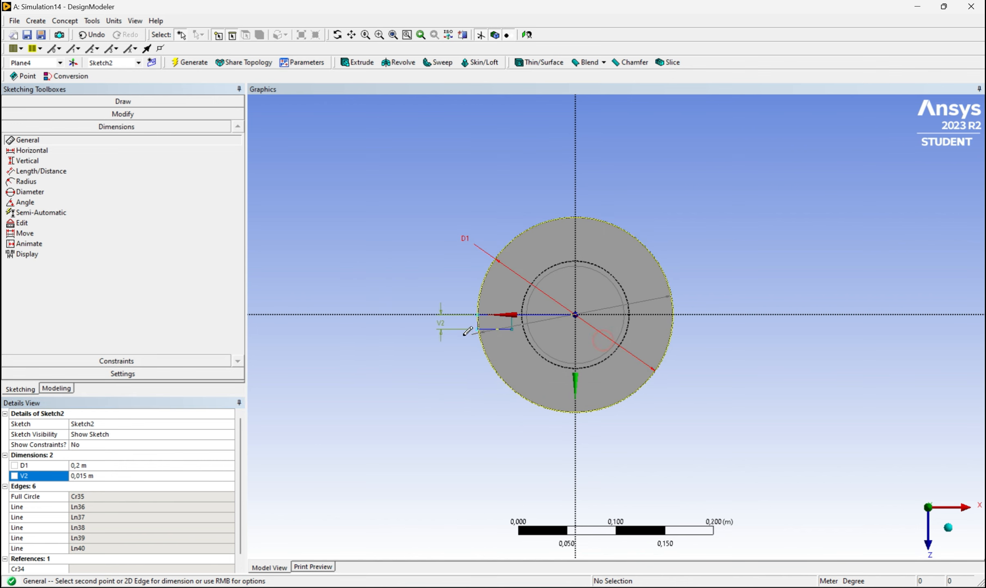
{"action": "left_click", "coordinate": [454, 231]}
{"action": "key", "text": "ctrl+z"}
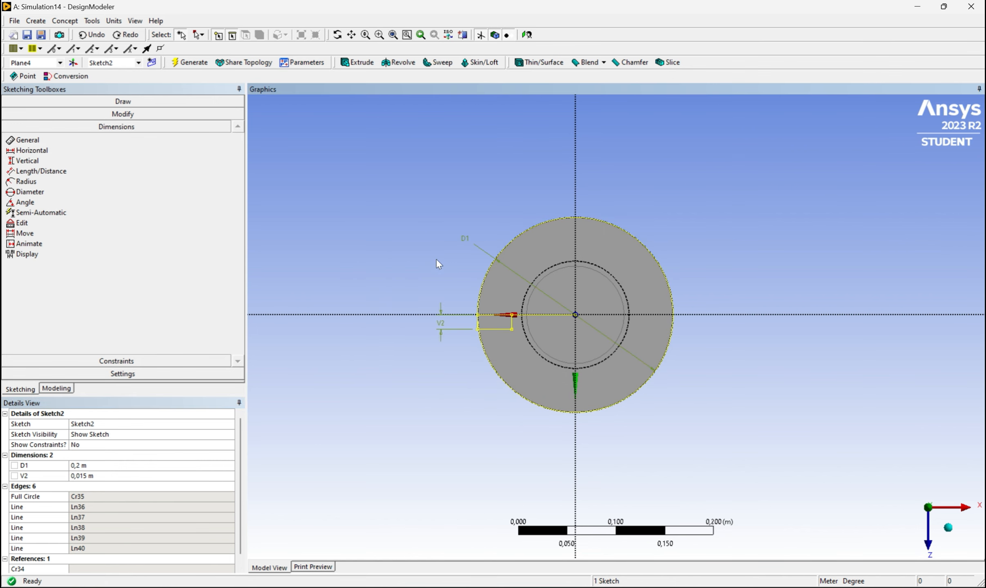
- Dimension the rectangle's short outer edge and set the rectangle's width to 0,05 m
{"action": "left_click", "coordinate": [61, 139]}
{"action": "left_click", "coordinate": [494, 329]}
{"action": "left_click", "coordinate": [499, 435]}
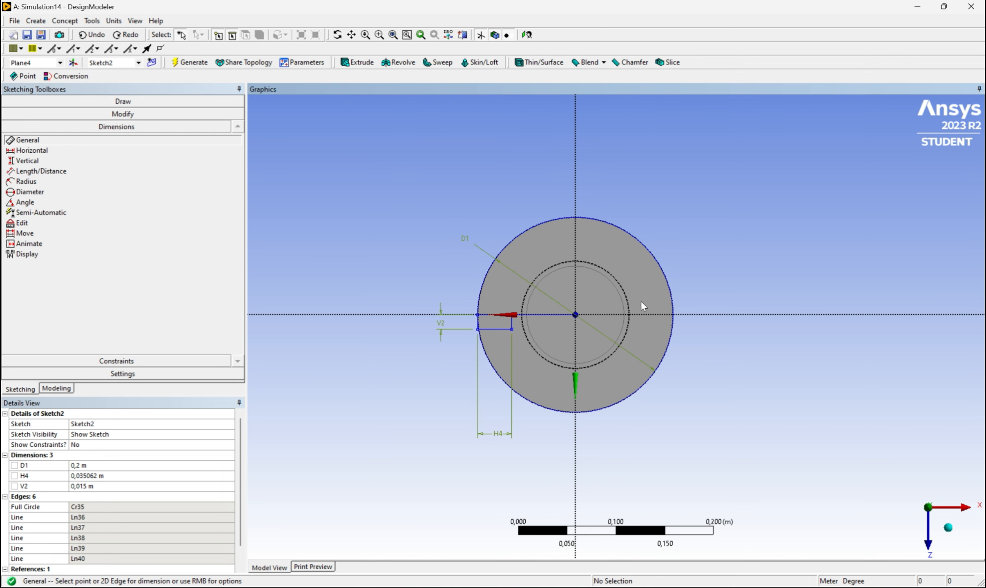
{"action": "left_click", "coordinate": [106, 484]}
{"action": "left_click", "coordinate": [104, 477]}
{"action": "type", "text": "0,05"}
{"action": "key", "text": "Return"}
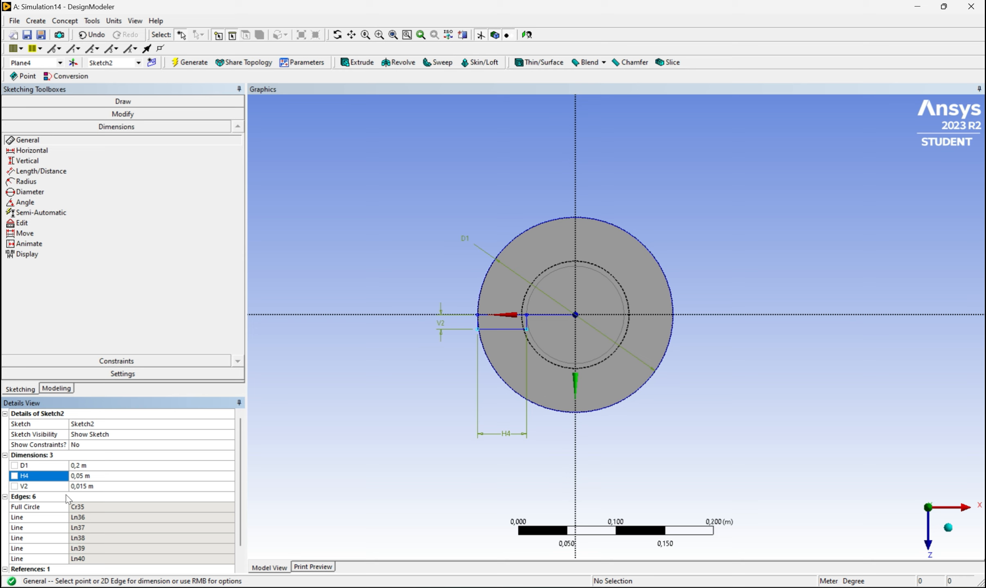
- Set the rectangle's length to 0,15 m
{"action": "left_click", "coordinate": [84, 487]}
{"action": "type", "text": "0,15"}
{"action": "key", "text": "Return"}
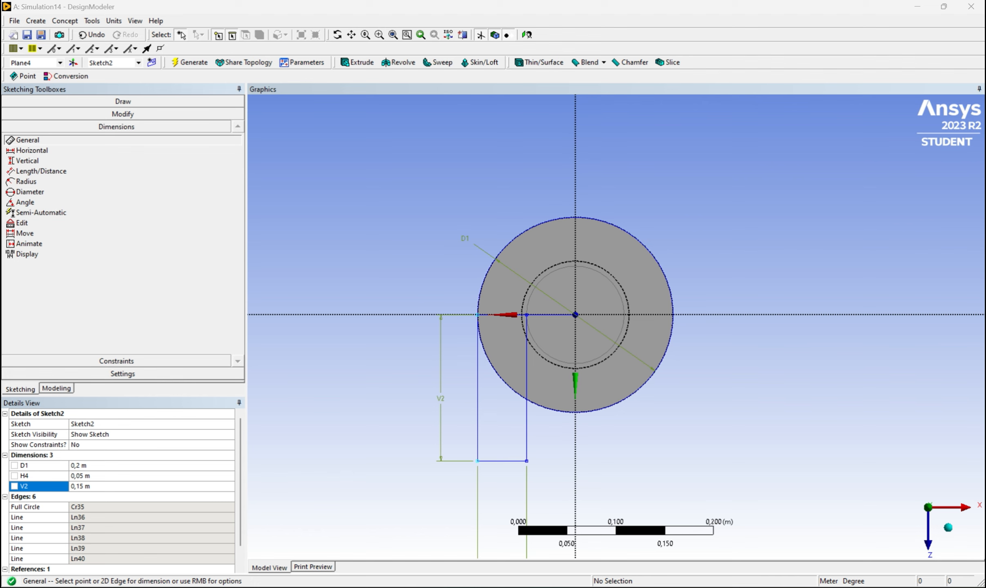
- Trim the circle outside the rectangle, keeping only the arc between the rectangle's two long sides
{"action": "scroll", "coordinate": [705, 243], "scroll_direction": "down", "scroll_amount": 1}
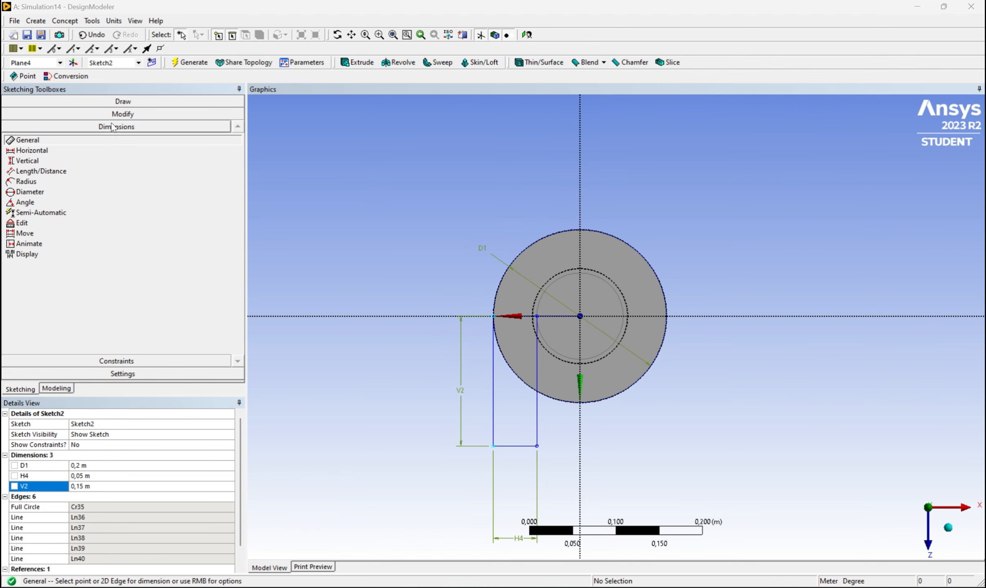
{"action": "left_click", "coordinate": [130, 114]}
{"action": "left_click", "coordinate": [32, 158]}
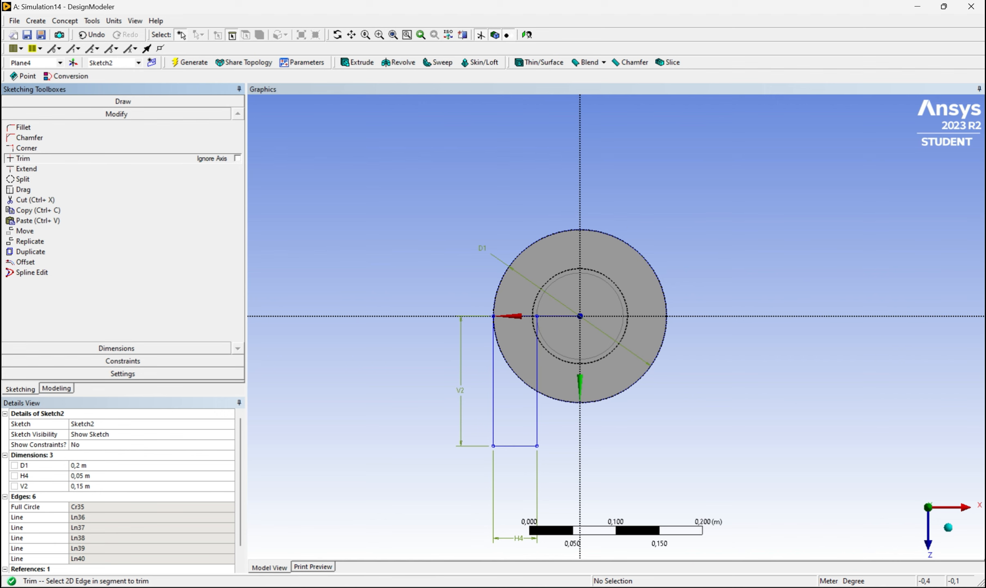
{"action": "left_click", "coordinate": [537, 239]}
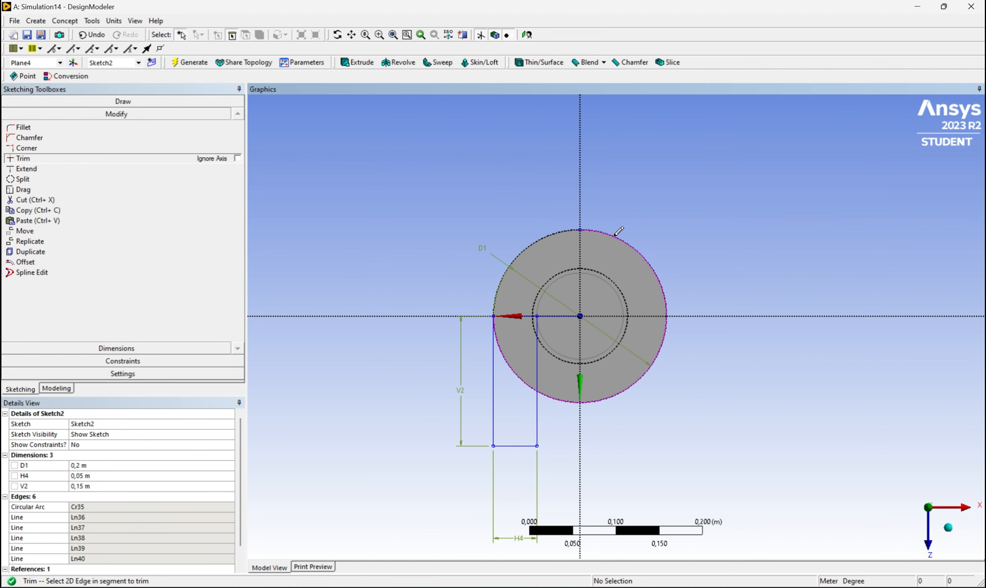
{"action": "left_click", "coordinate": [558, 394]}
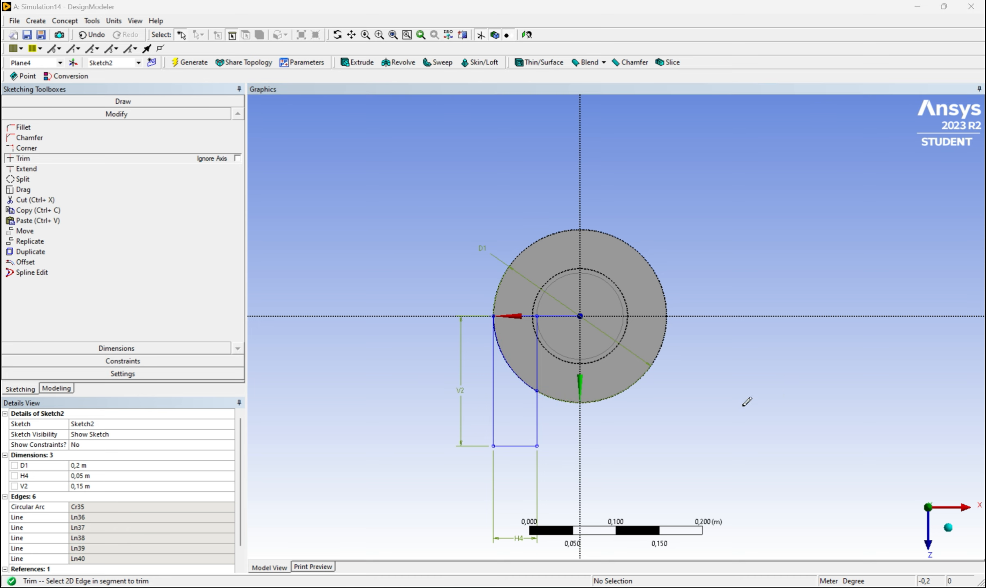
- Trim the rectangle's inner long side within the circle and the remaining lines along the X axis, leaving a closed inlet profile
{"action": "left_click", "coordinate": [536, 363]}
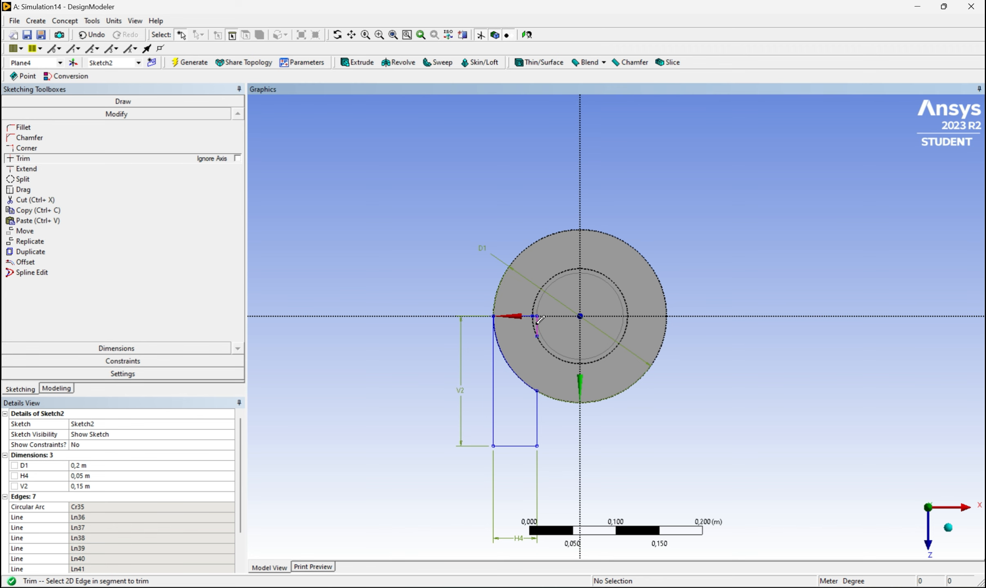
{"action": "left_click", "coordinate": [538, 323]}
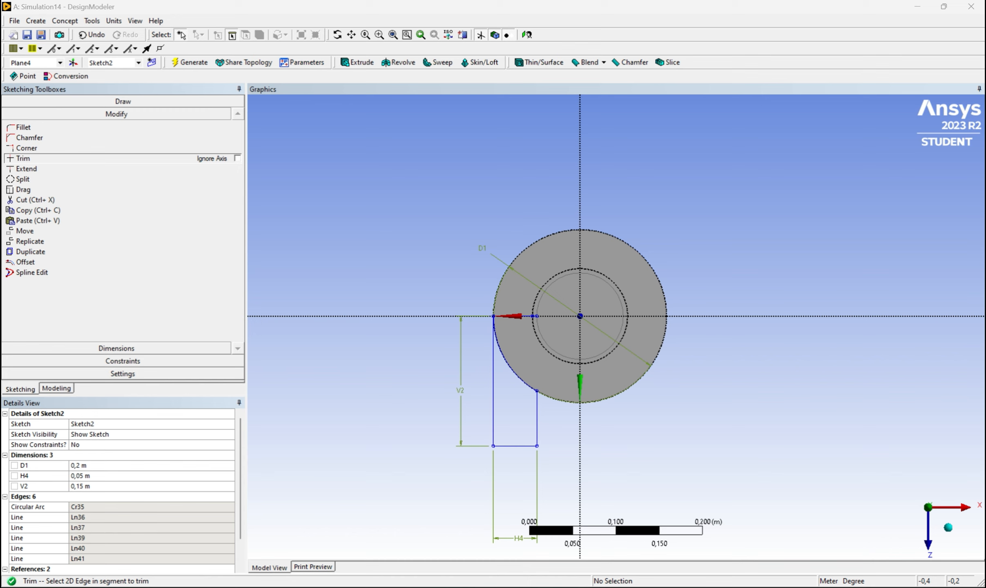
{"action": "scroll", "coordinate": [451, 359], "scroll_direction": "up", "scroll_amount": 3}
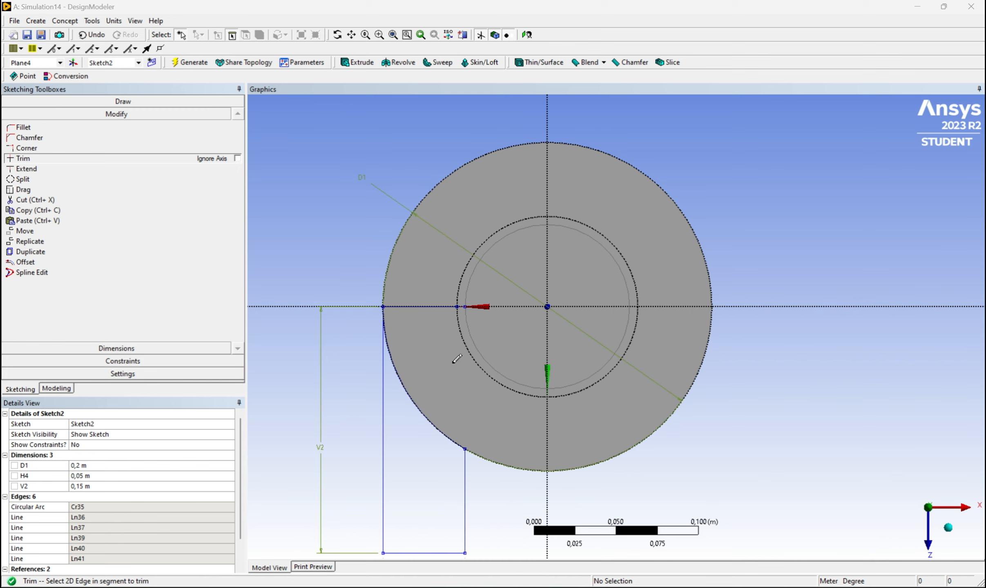
{"action": "left_click", "coordinate": [461, 304]}
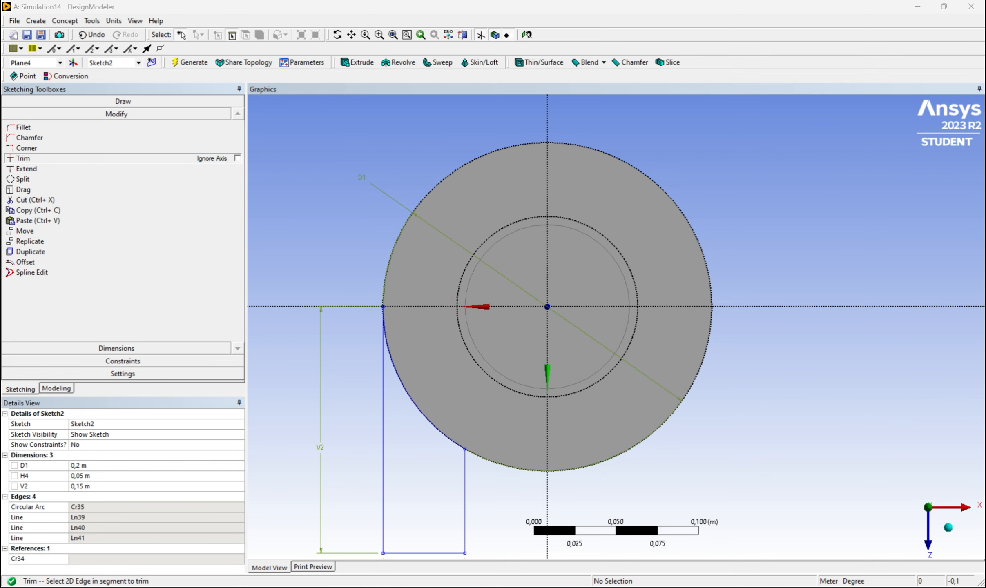
- Start an Add Material extrusion of the inlet sketch with its direction set to Reversed
{"action": "left_click", "coordinate": [66, 389]}
{"action": "scroll", "coordinate": [527, 397], "scroll_direction": "down", "scroll_amount": 3}
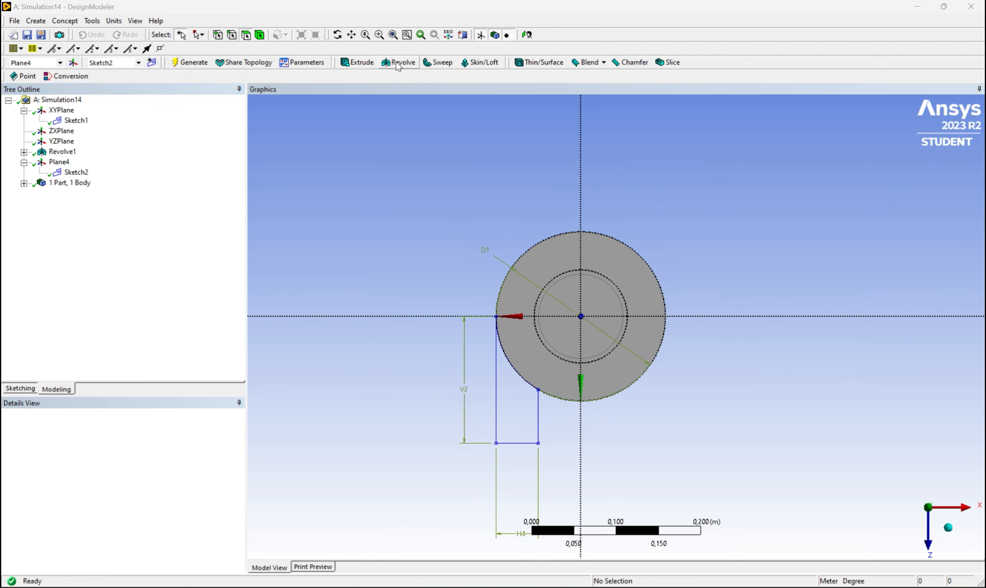
{"action": "left_click", "coordinate": [357, 62]}
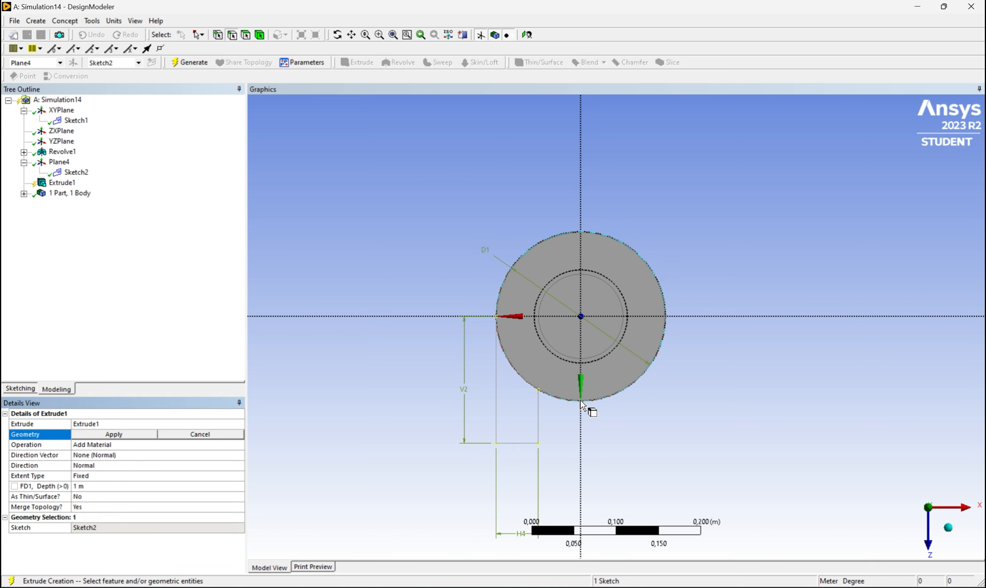
{"action": "mouse_move", "coordinate": [581, 396]}
{"action": "middle_mouse_down"}
{"action": "mouse_move", "coordinate": [642, 418]}
{"action": "mouse_move", "coordinate": [620, 396]}
{"action": "mouse_move", "coordinate": [628, 406]}
{"action": "middle_mouse_up"}
{"action": "scroll", "coordinate": [403, 258], "scroll_direction": "down", "scroll_amount": 4}
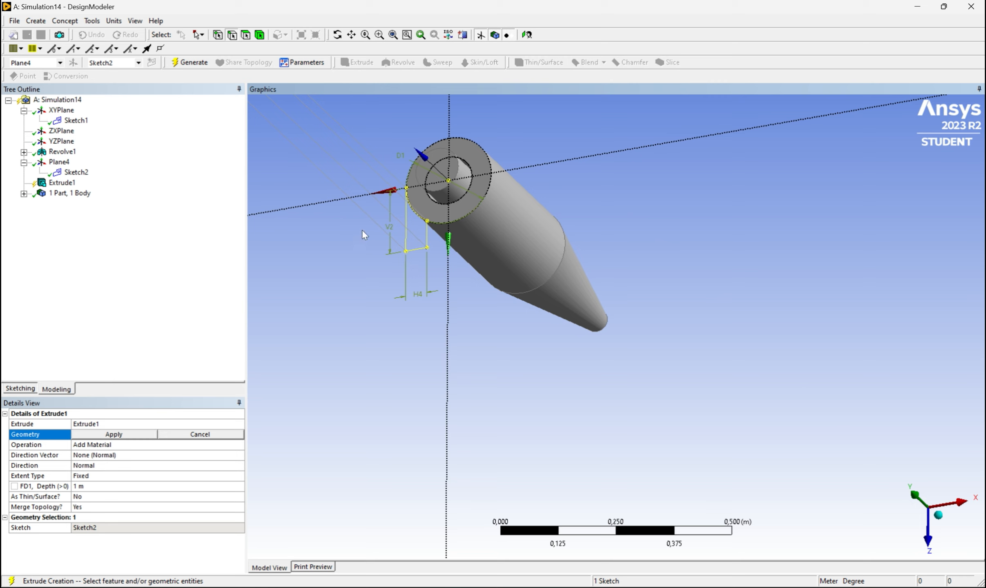
{"action": "left_click", "coordinate": [109, 435]}
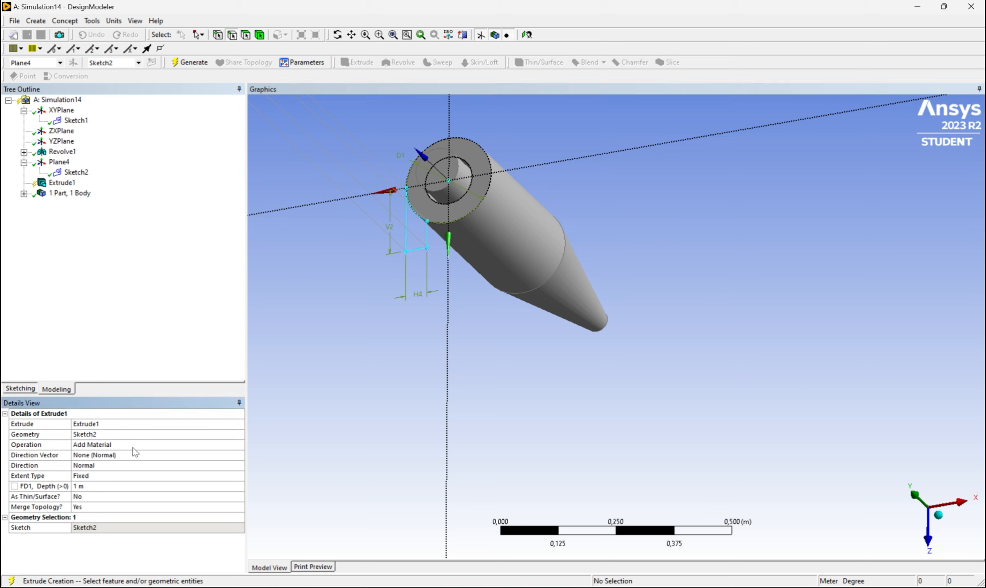
{"action": "left_click", "coordinate": [135, 456]}
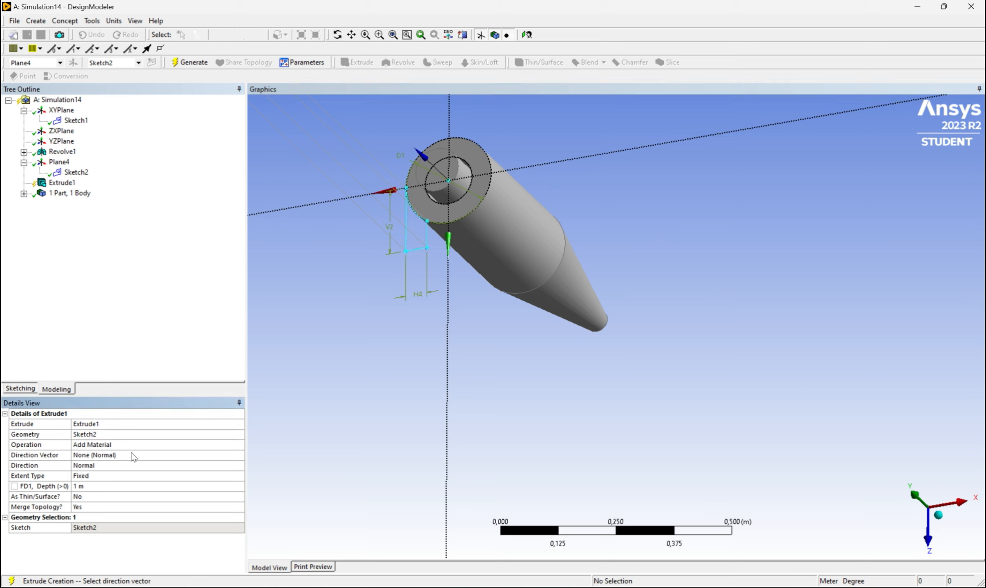
{"action": "left_click", "coordinate": [149, 466]}
{"action": "left_click", "coordinate": [239, 465]}
{"action": "left_click", "coordinate": [203, 483]}
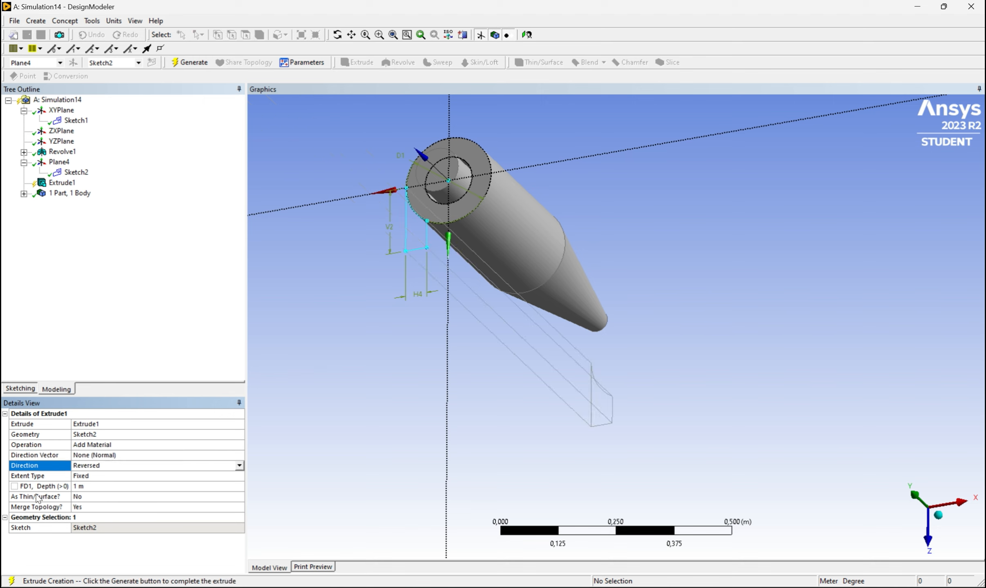
- Set the extrusion depth to 0,1 m and generate the tangential inlet
{"action": "left_click", "coordinate": [98, 486]}
{"action": "type", "text": "0,1"}
{"action": "key", "text": "Return"}
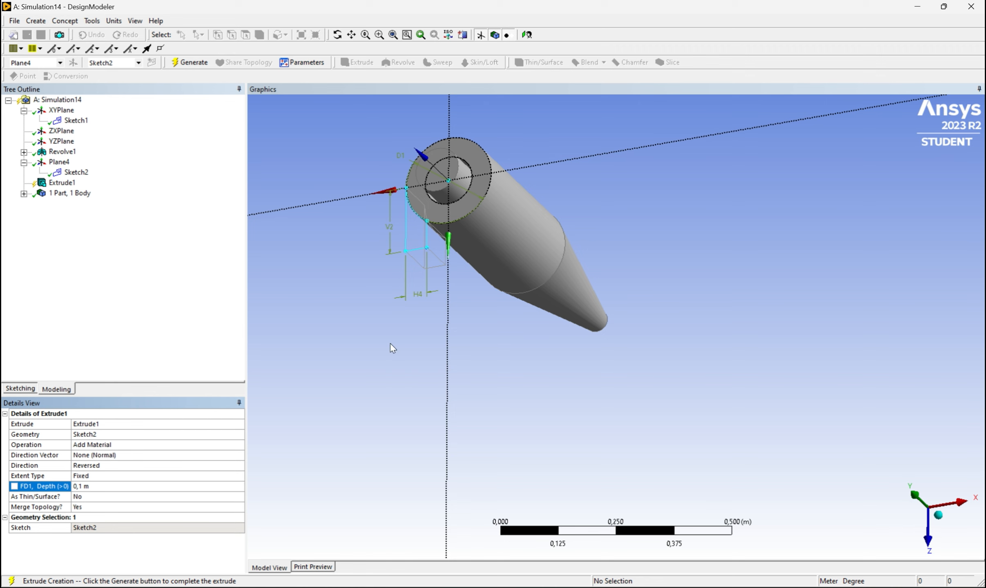
{"action": "left_click", "coordinate": [190, 62]}
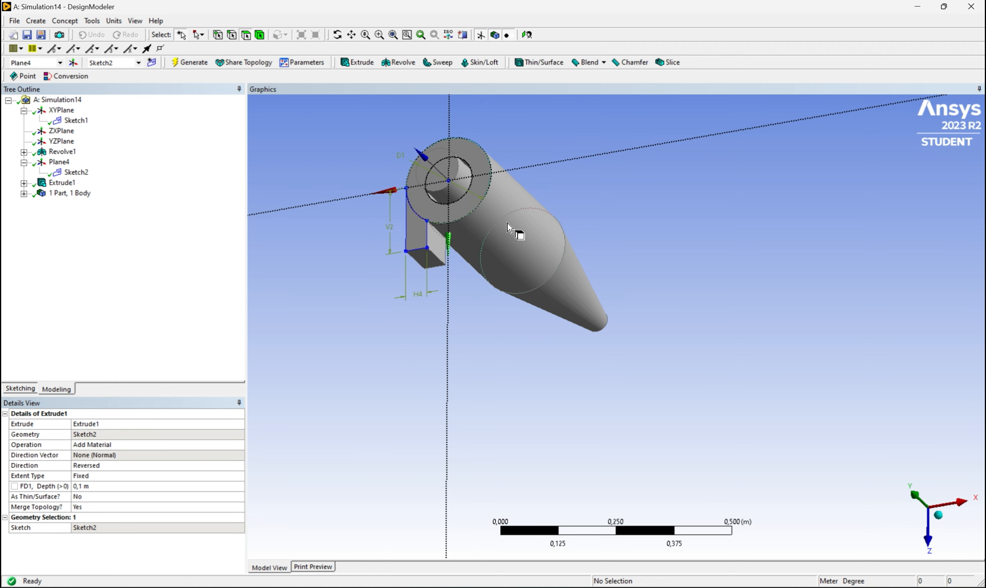
- Hide the plane display and inspect the vessel and its inlet from several sides, ending in the isometric view
{"action": "middle_click_drag", "start_coordinate": [562, 196], "coordinate": [606, 176]}
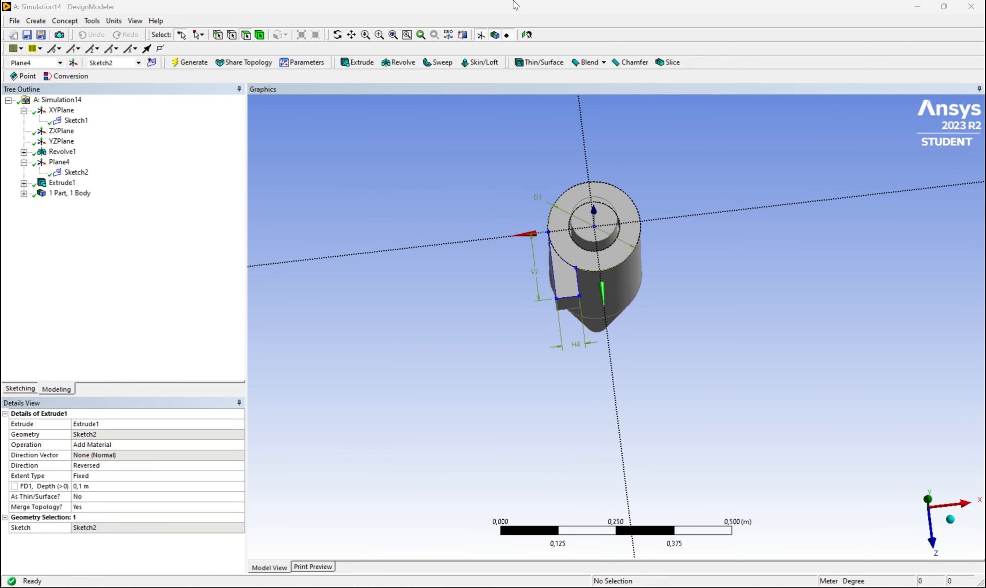
{"action": "left_click", "coordinate": [480, 35]}
{"action": "mouse_move", "coordinate": [554, 301]}
{"action": "middle_mouse_down"}
{"action": "mouse_move", "coordinate": [537, 270]}
{"action": "mouse_move", "coordinate": [543, 288]}
{"action": "middle_mouse_up"}
{"action": "scroll", "coordinate": [696, 284], "scroll_direction": "down", "scroll_amount": 4}
{"action": "scroll", "coordinate": [572, 163], "scroll_direction": "up", "scroll_amount": 4}
{"action": "left_click", "coordinate": [351, 34]}
{"action": "left_click_drag", "start_coordinate": [722, 228], "coordinate": [708, 293]}
{"action": "middle_click_drag", "start_coordinate": [708, 293], "coordinate": [715, 321]}
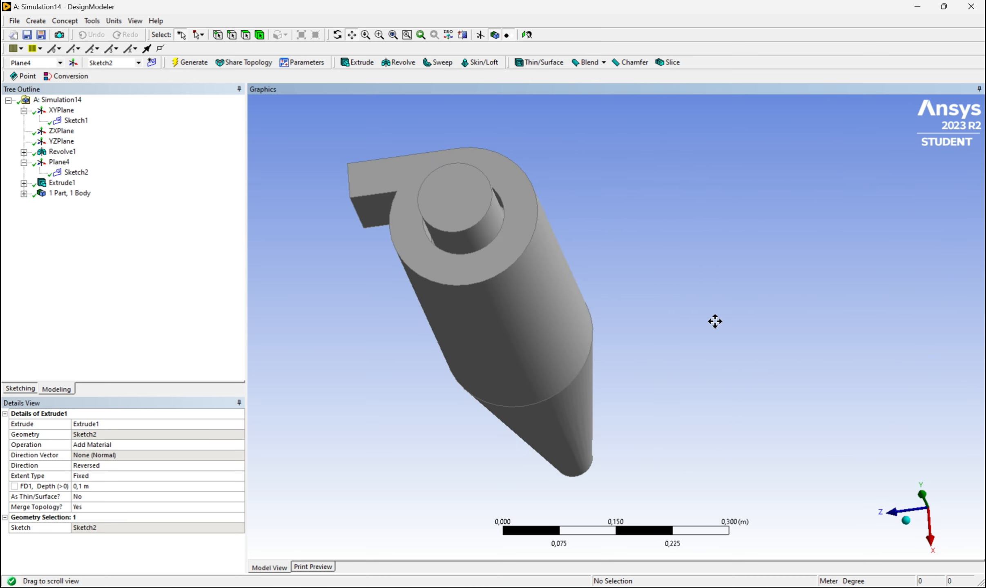
{"action": "left_click", "coordinate": [914, 524]}
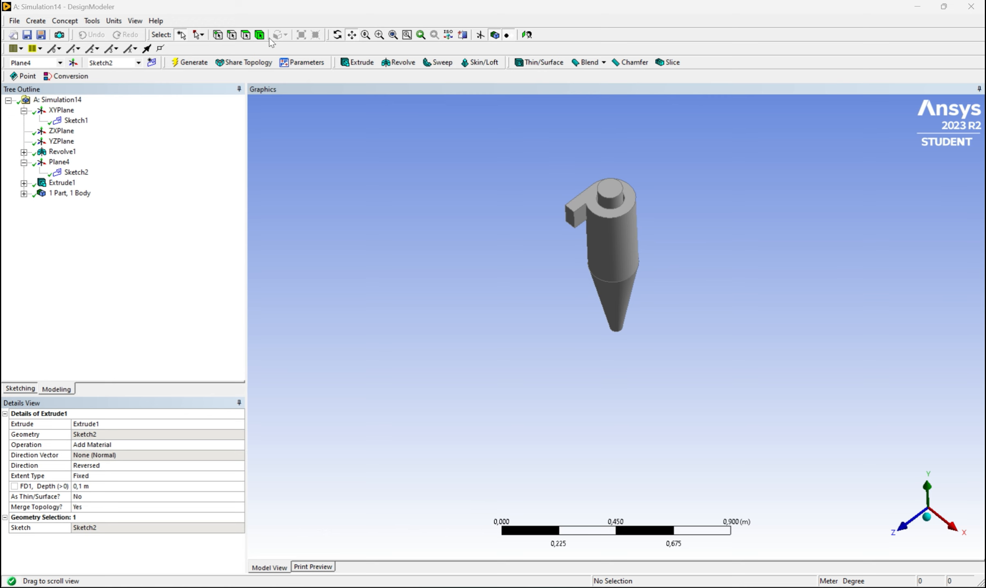
- Create a named selection called inlet on the rectangular end face of the tangential inlet and generate it
{"action": "scroll", "coordinate": [570, 229], "scroll_direction": "up", "scroll_amount": 2}
{"action": "left_click", "coordinate": [556, 186]}
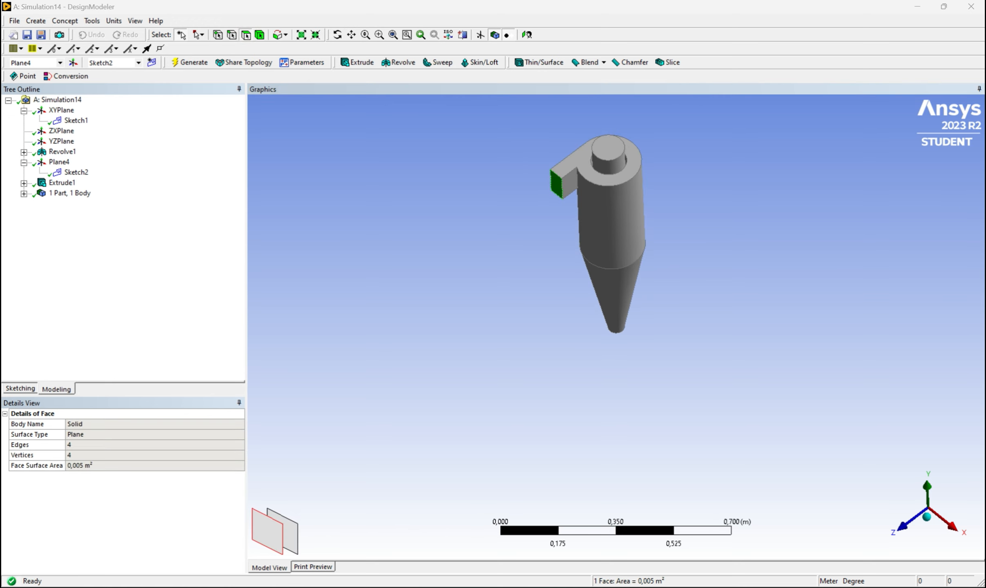
{"action": "right_click", "coordinate": [558, 188]}
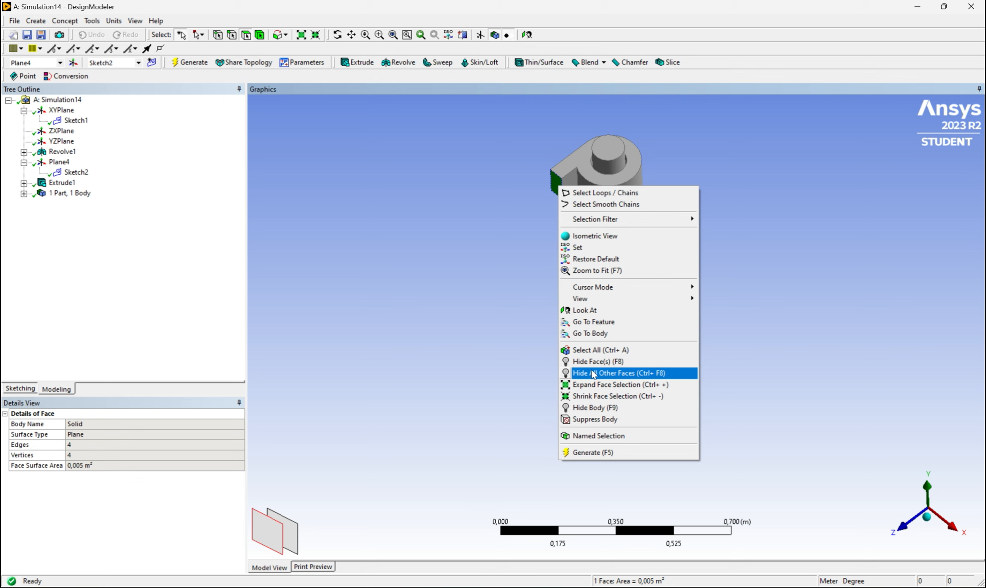
{"action": "left_click", "coordinate": [598, 435]}
{"action": "left_click", "coordinate": [94, 425]}
{"action": "type", "text": "inlet"}
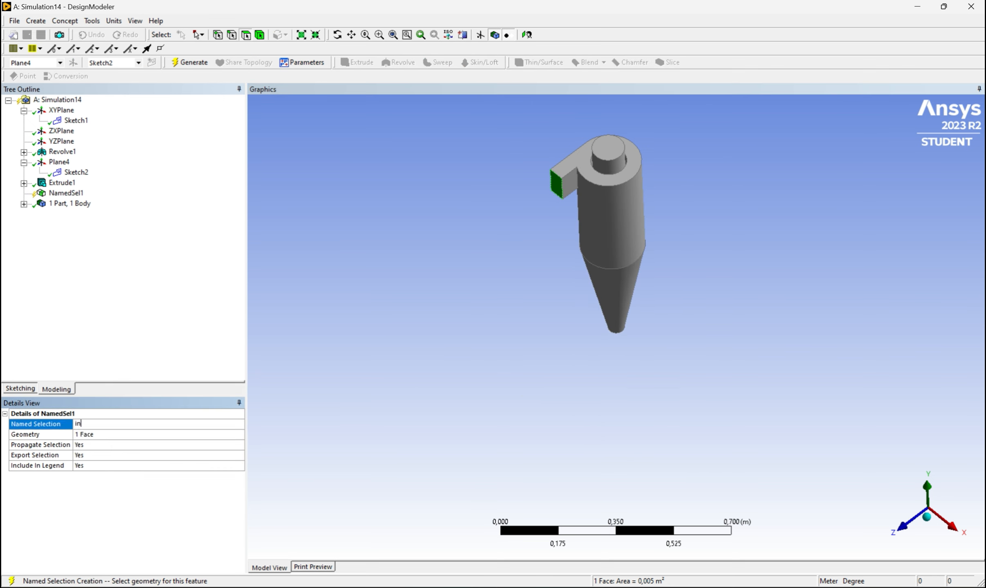
{"action": "key", "text": "Return"}
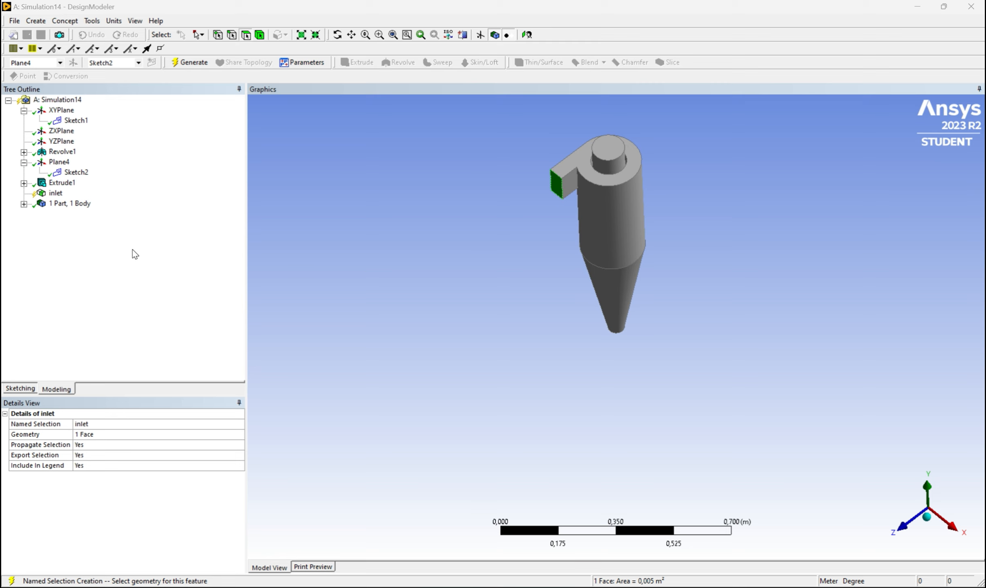
{"action": "left_click", "coordinate": [190, 62]}
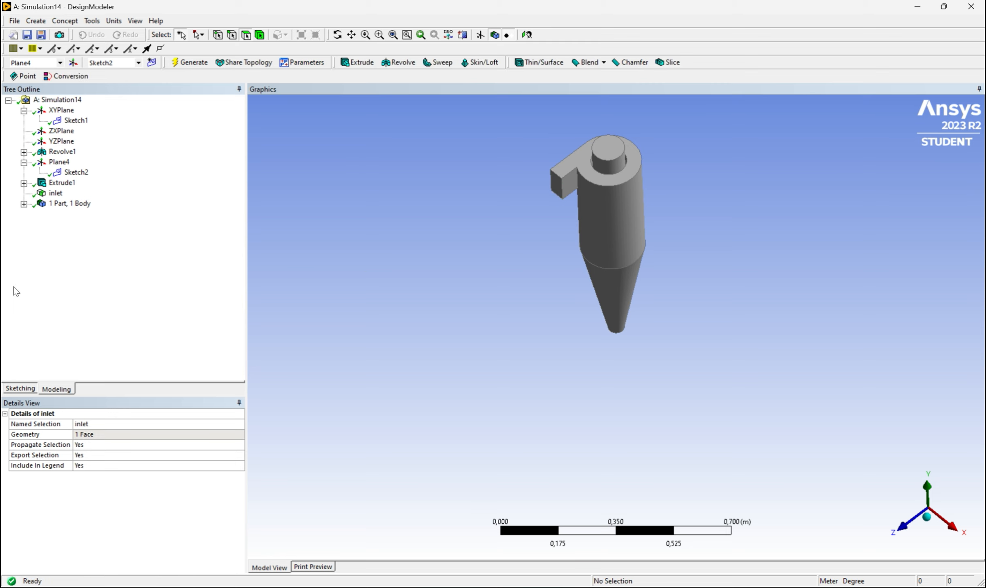
{"action": "left_click", "coordinate": [55, 193]}
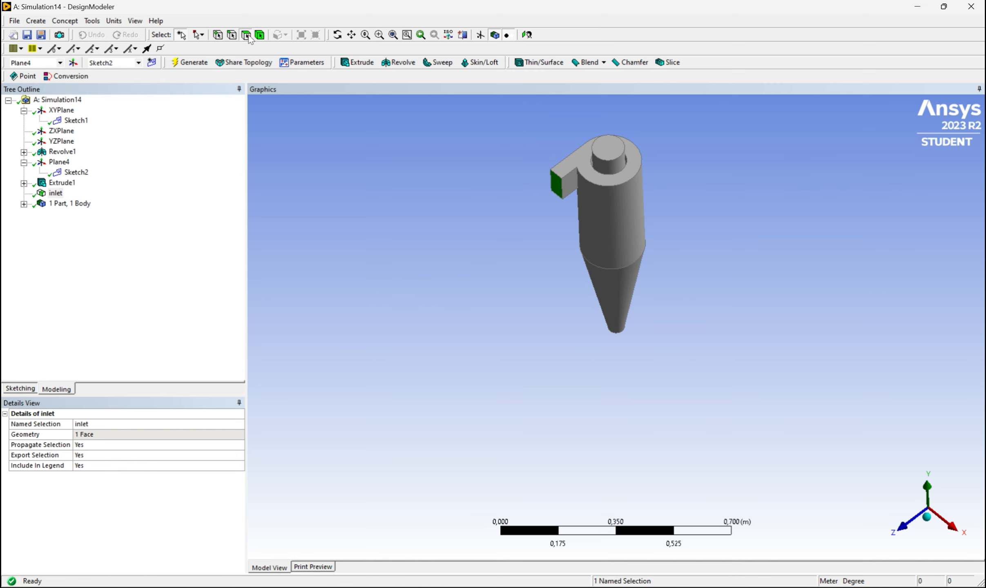
- Create a named selection called outlet on the top circular face of the central tube and generate it
{"action": "left_click", "coordinate": [609, 147]}
{"action": "right_click", "coordinate": [610, 150]}
{"action": "left_click", "coordinate": [654, 398]}
{"action": "left_click", "coordinate": [94, 424]}
{"action": "type", "text": "outlet"}
{"action": "key", "text": "Return"}
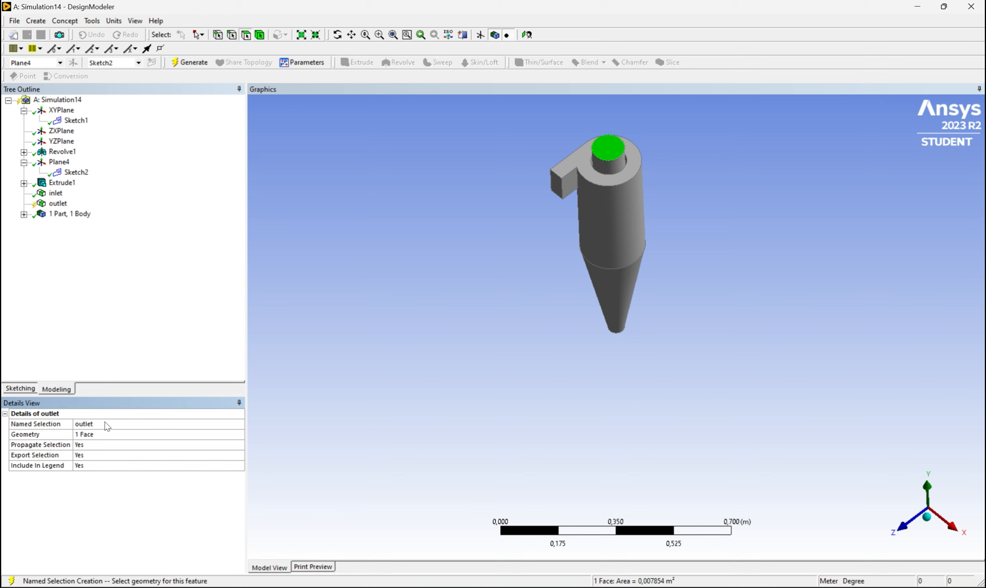
{"action": "left_click", "coordinate": [189, 62]}
{"action": "middle_click_drag", "start_coordinate": [721, 385], "coordinate": [608, 238]}
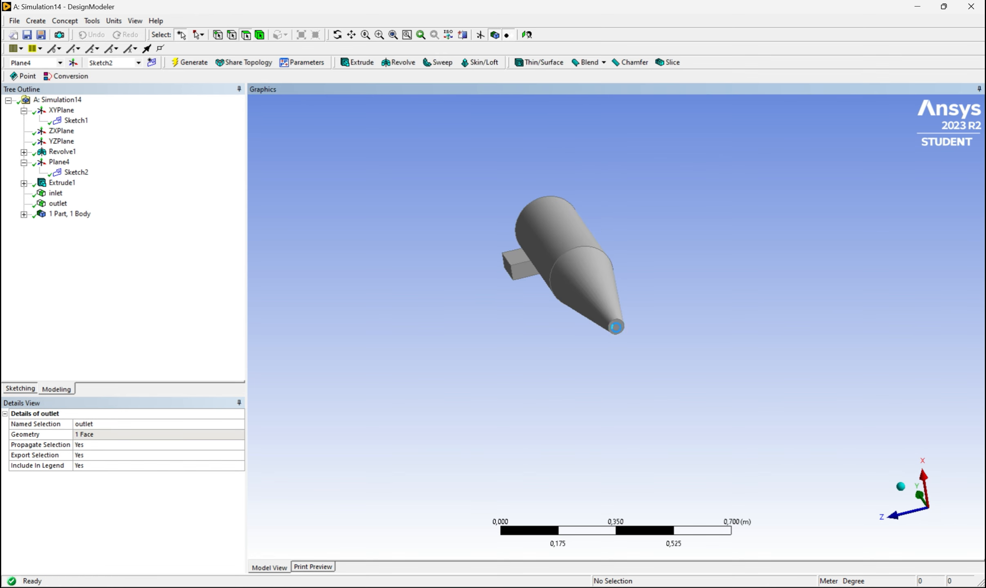
- Create a named selection called collectionbin on the small circular face at the cone's tip and generate it
{"action": "left_click", "coordinate": [616, 327]}
{"action": "right_click", "coordinate": [618, 327]}
{"action": "left_click", "coordinate": [654, 301]}
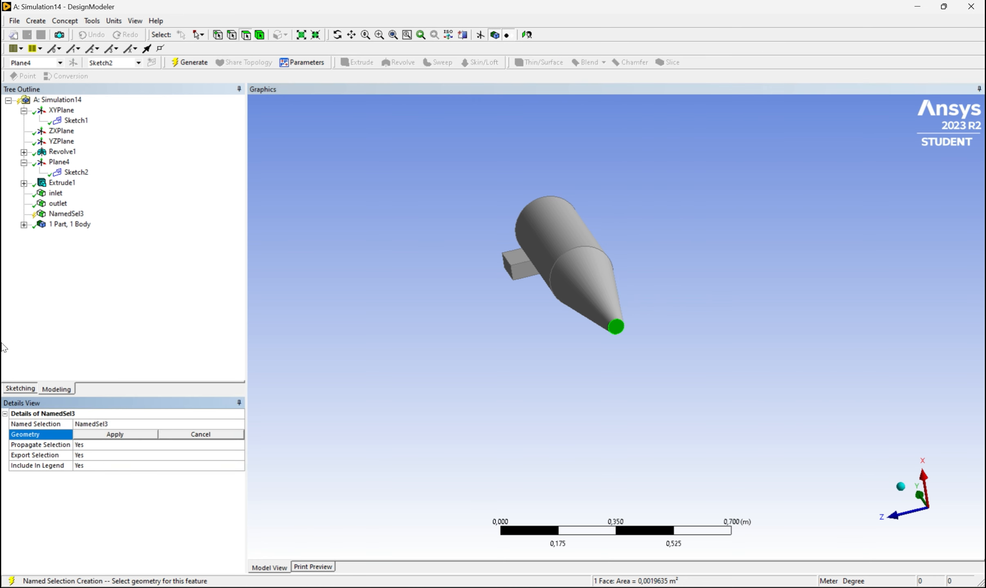
{"action": "left_click", "coordinate": [158, 424]}
{"action": "type", "text": "collection"}
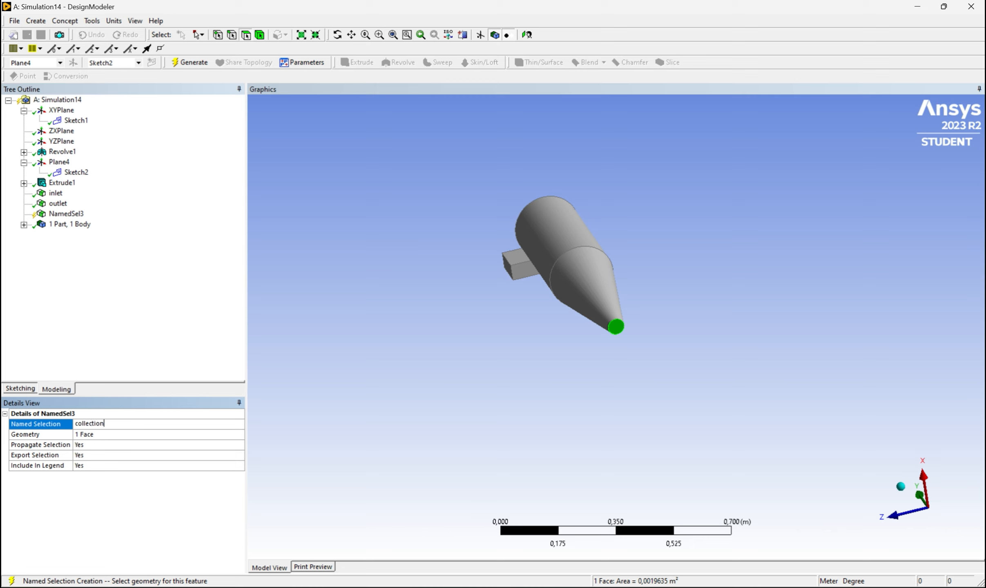
{"action": "type", "text": "bin"}
{"action": "key", "text": "Return"}
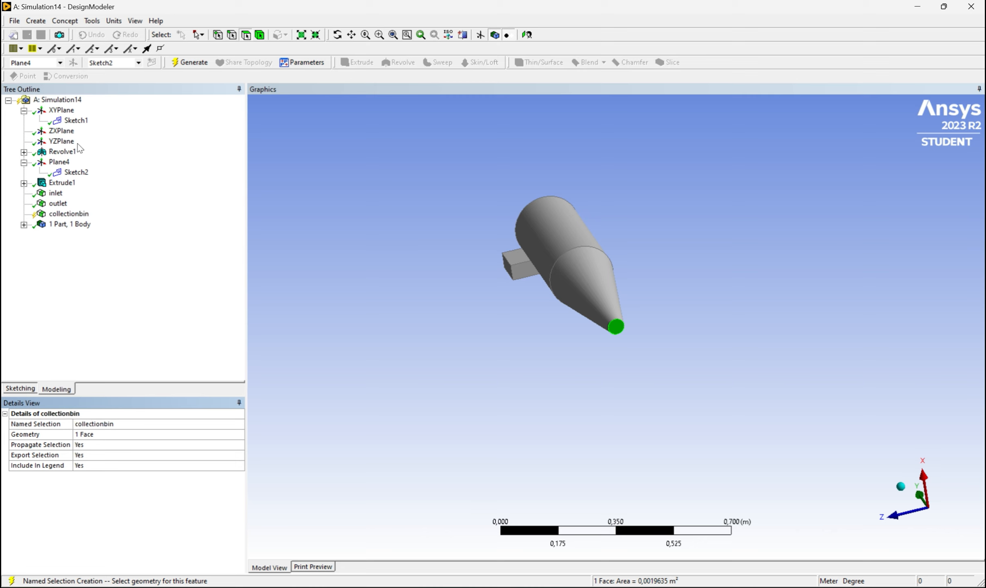
{"action": "left_click", "coordinate": [186, 64]}
- Rotate and reposition the model to show the whole cyclone upright, and save the project
{"action": "middle_click_drag", "start_coordinate": [510, 286], "coordinate": [546, 277]}
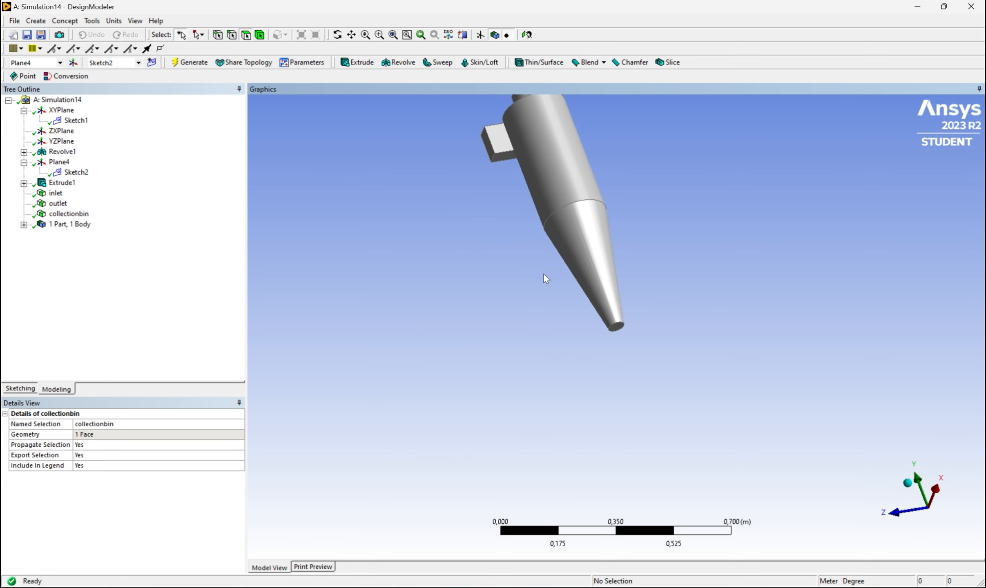
{"action": "left_click", "coordinate": [352, 35]}
{"action": "left_click_drag", "start_coordinate": [484, 187], "coordinate": [466, 355]}
{"action": "scroll", "coordinate": [467, 355], "scroll_direction": "up", "scroll_amount": 2}
{"action": "left_click_drag", "start_coordinate": [647, 357], "coordinate": [666, 309]}
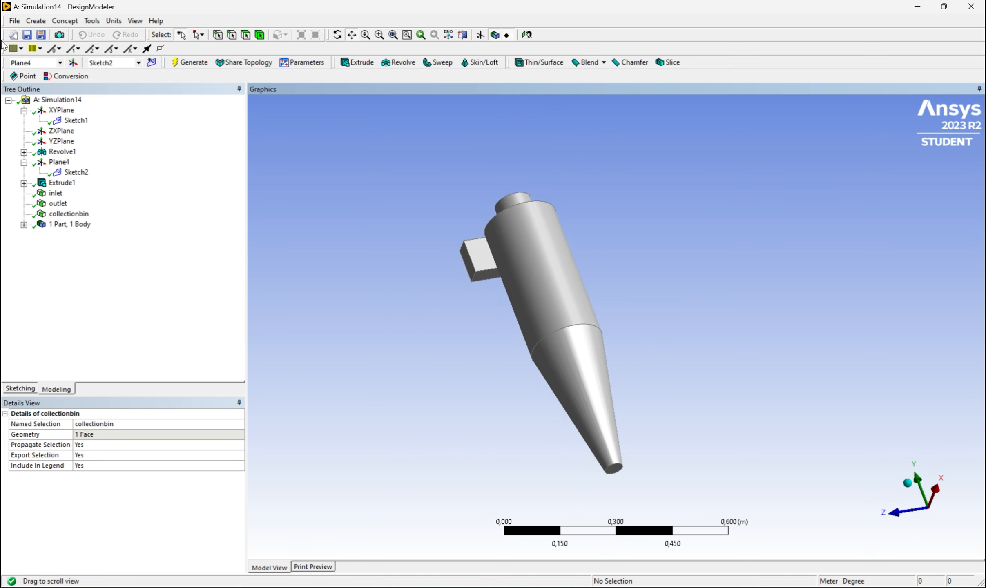
{"action": "left_click", "coordinate": [27, 37]}
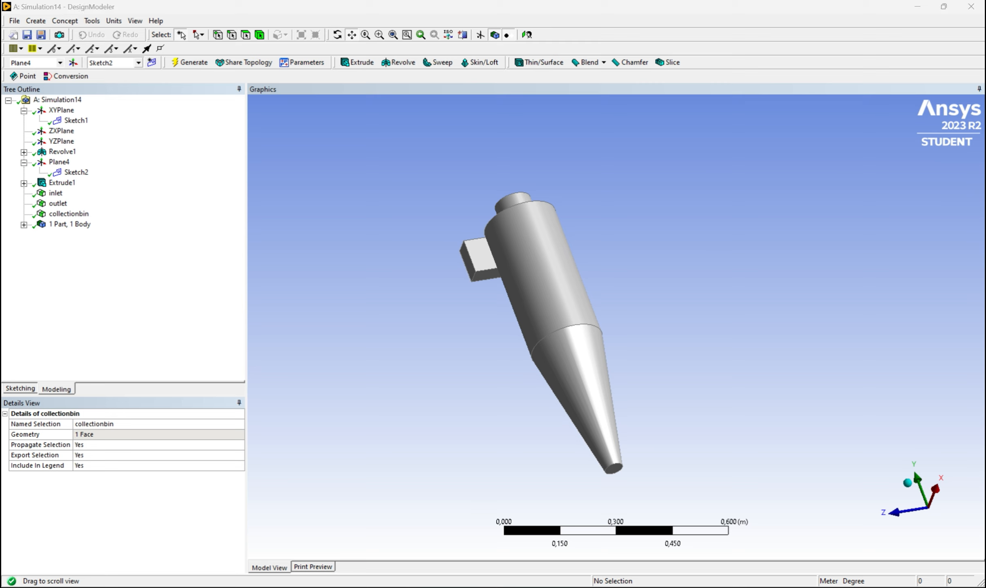
- Close the geometry editor and open the cyclone model in Ansys Meshing
{"action": "middle_click_drag", "start_coordinate": [735, 282], "coordinate": [630, 237]}
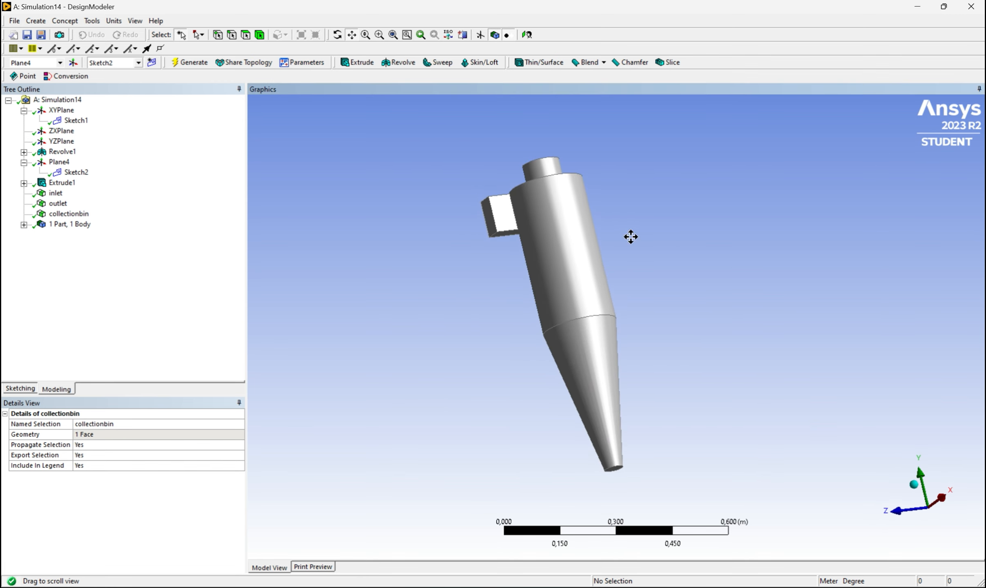
{"action": "left_click", "coordinate": [970, 7]}
{"action": "double_click", "coordinate": [283, 111]}
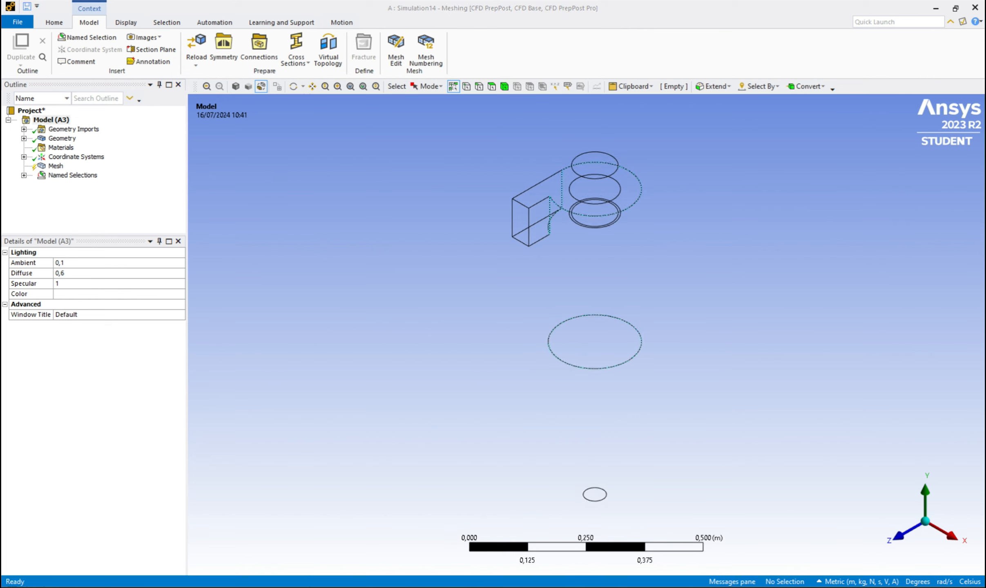
{"action": "left_click", "coordinate": [86, 159]}
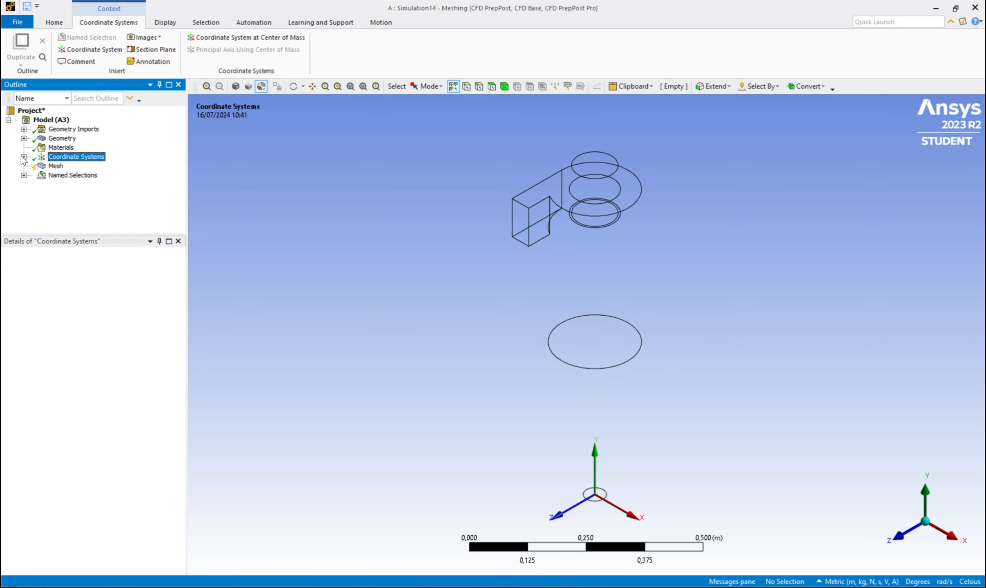
{"action": "scroll", "coordinate": [568, 341], "scroll_direction": "down", "scroll_amount": 2}
{"action": "left_click_drag", "start_coordinate": [326, 229], "coordinate": [778, 464]}
{"action": "left_click", "coordinate": [679, 428]}
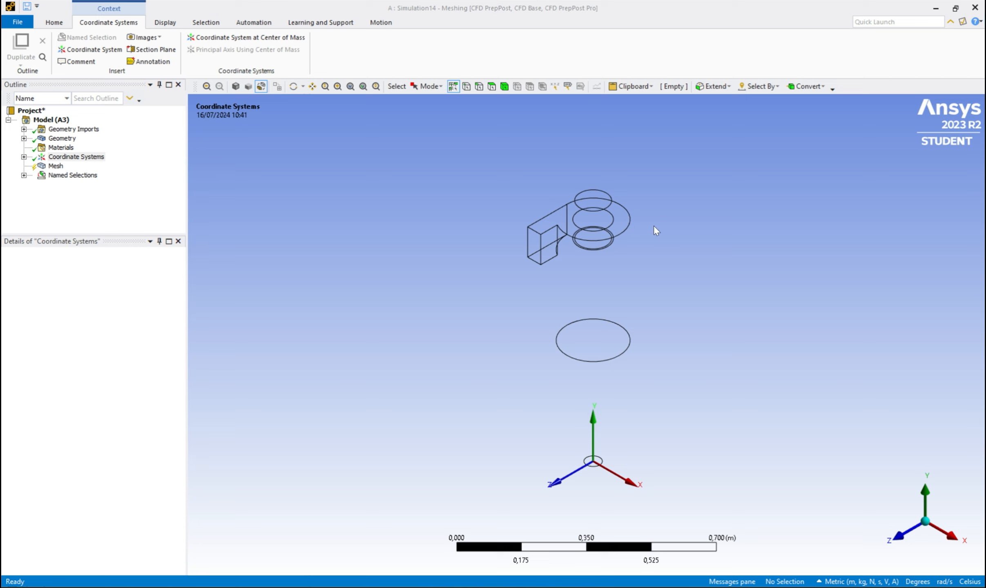
{"action": "left_click", "coordinate": [21, 156]}
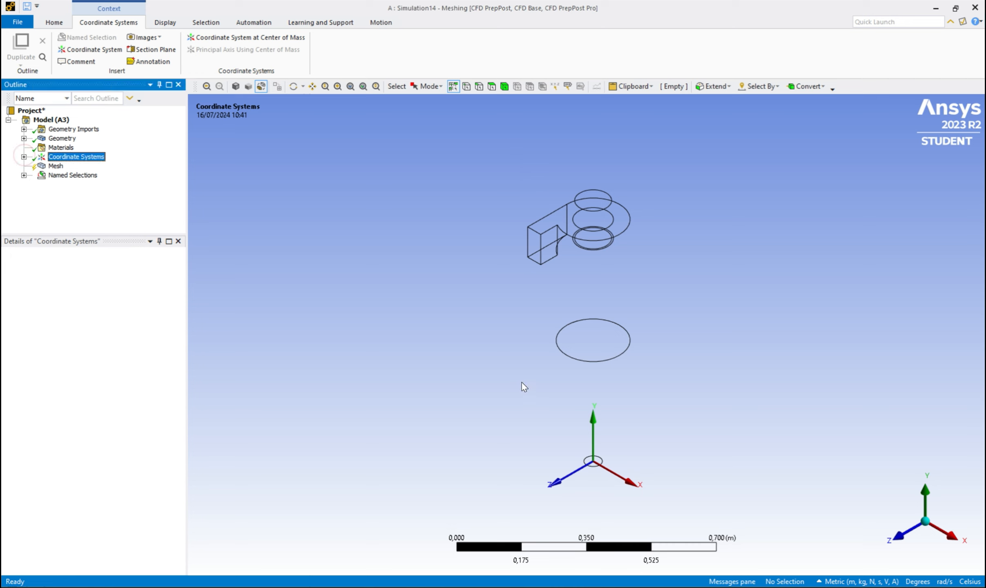
{"action": "left_click", "coordinate": [415, 147]}
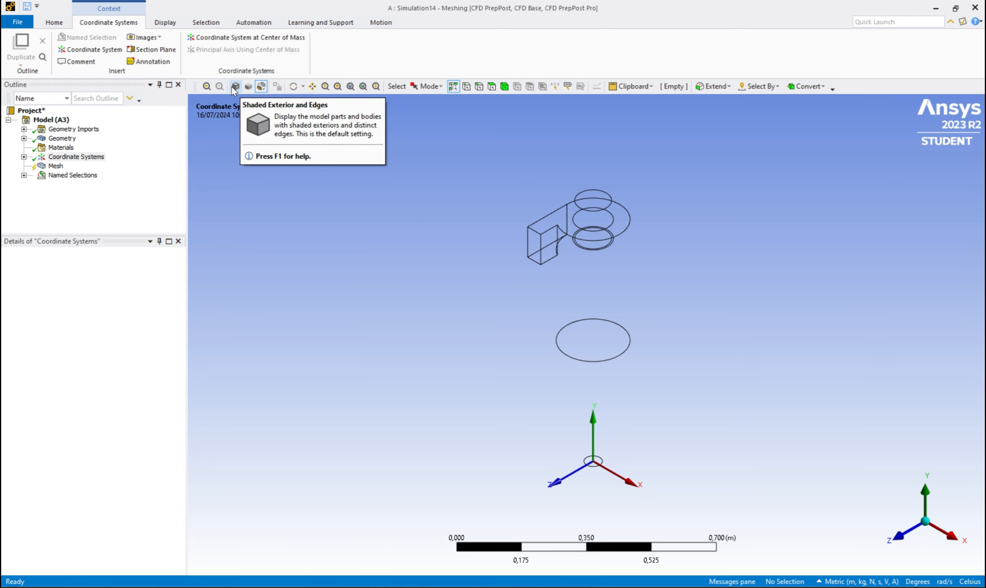
{"action": "left_click", "coordinate": [64, 23]}
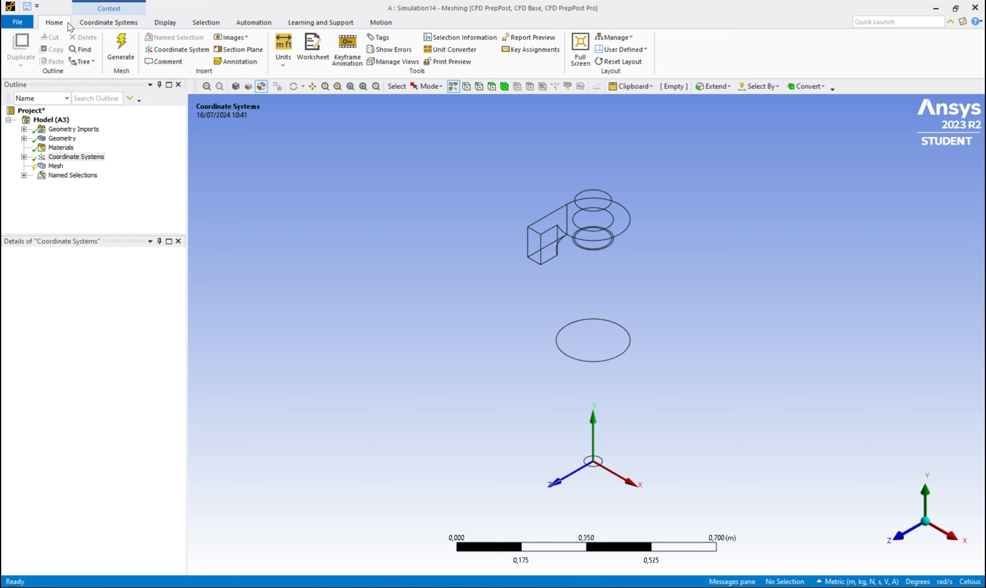
{"action": "left_click", "coordinate": [108, 23]}
{"action": "left_click", "coordinate": [163, 23]}
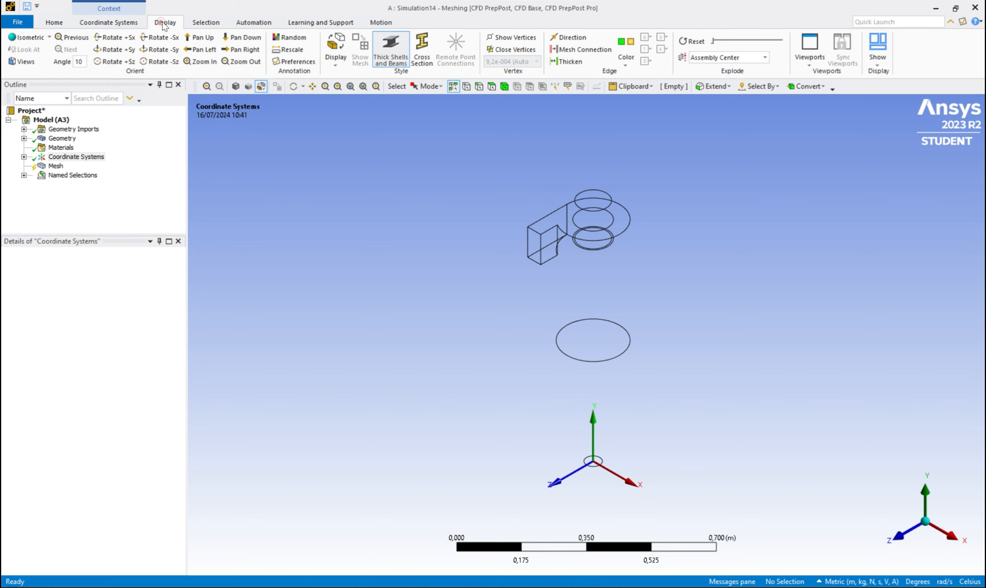
{"action": "left_click", "coordinate": [204, 23]}
{"action": "left_click", "coordinate": [253, 23]}
{"action": "left_click", "coordinate": [299, 24]}
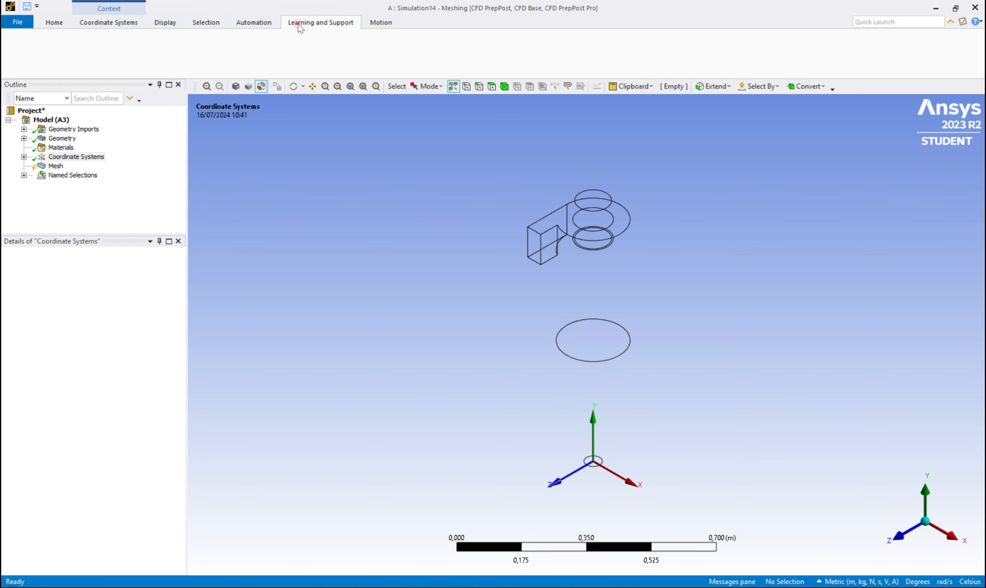
{"action": "left_click", "coordinate": [380, 23]}
{"action": "left_click", "coordinate": [54, 22]}
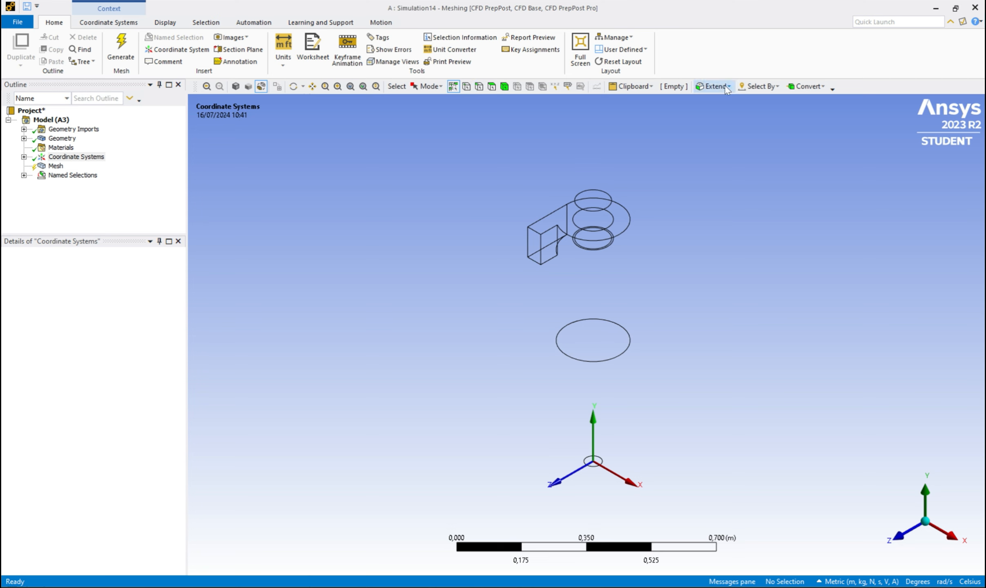
{"action": "scroll", "coordinate": [766, 430], "scroll_direction": "down", "scroll_amount": 1}
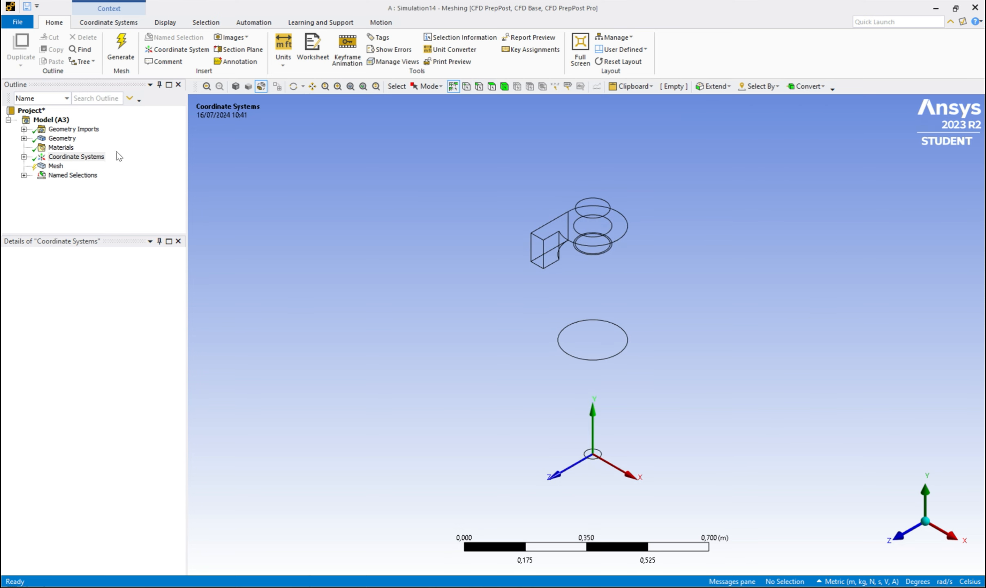
- Switch the cyclone's display from wireframe to shaded exterior and edges
{"action": "right_click", "coordinate": [572, 278]}
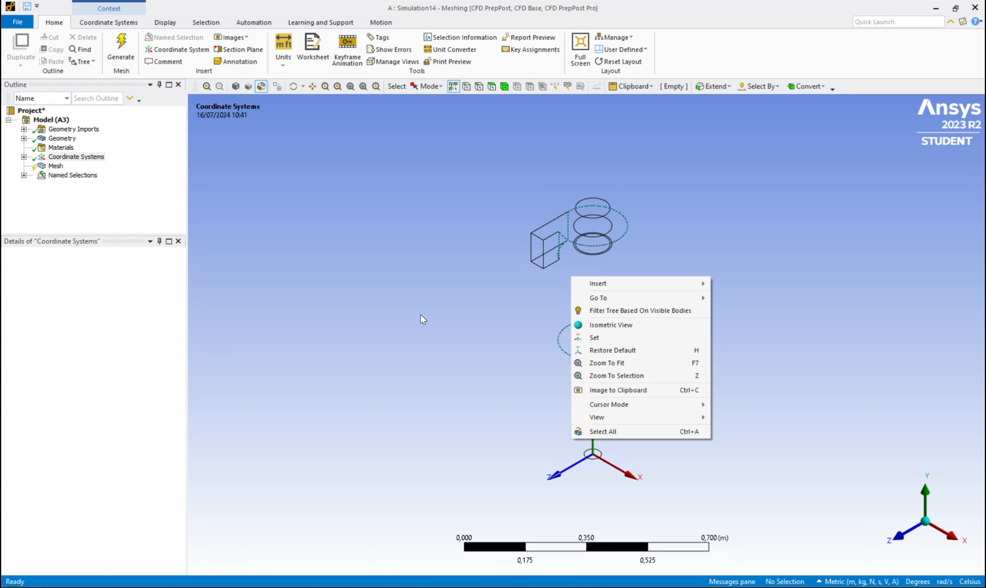
{"action": "left_click", "coordinate": [421, 314]}
{"action": "left_click", "coordinate": [429, 86]}
{"action": "left_click", "coordinate": [429, 87]}
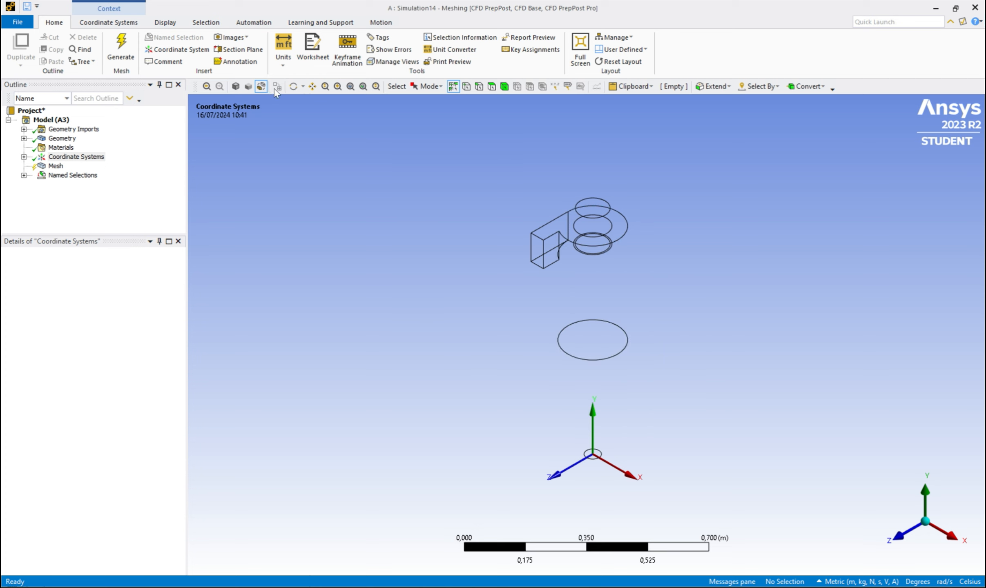
{"action": "left_click", "coordinate": [261, 86]}
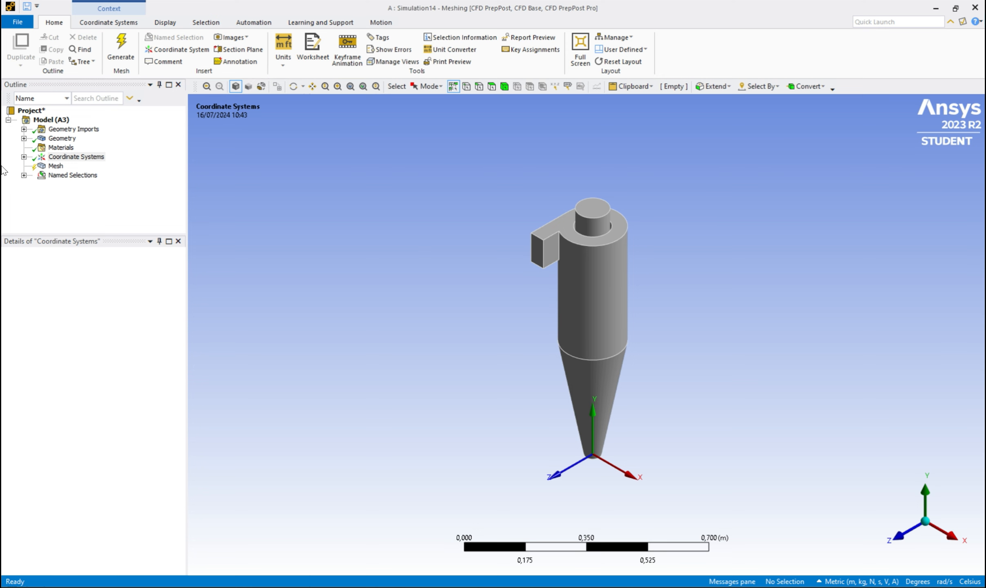
- Show the mesh details and expand the Sizing settings
{"action": "left_click", "coordinate": [56, 166]}
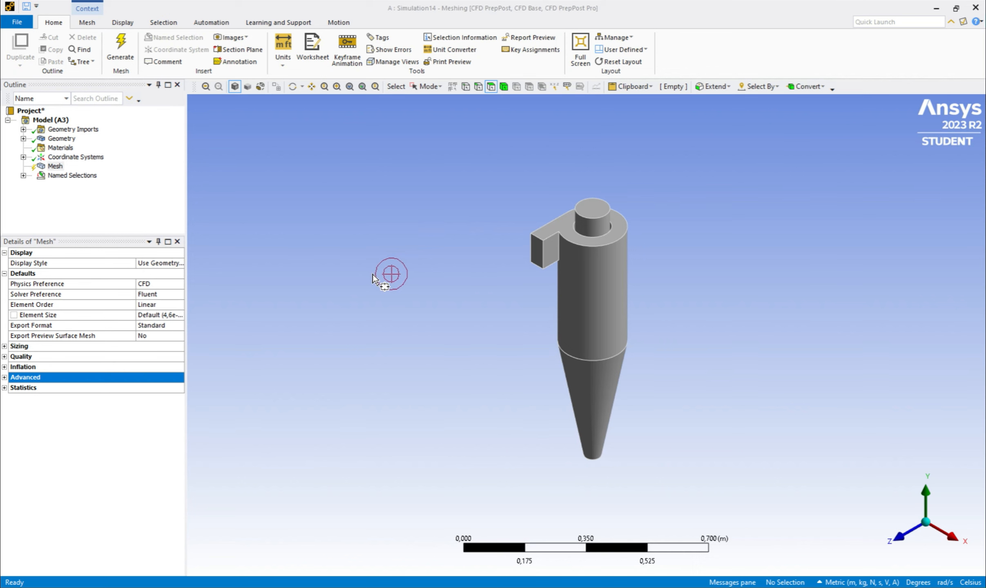
{"action": "left_click", "coordinate": [5, 346]}
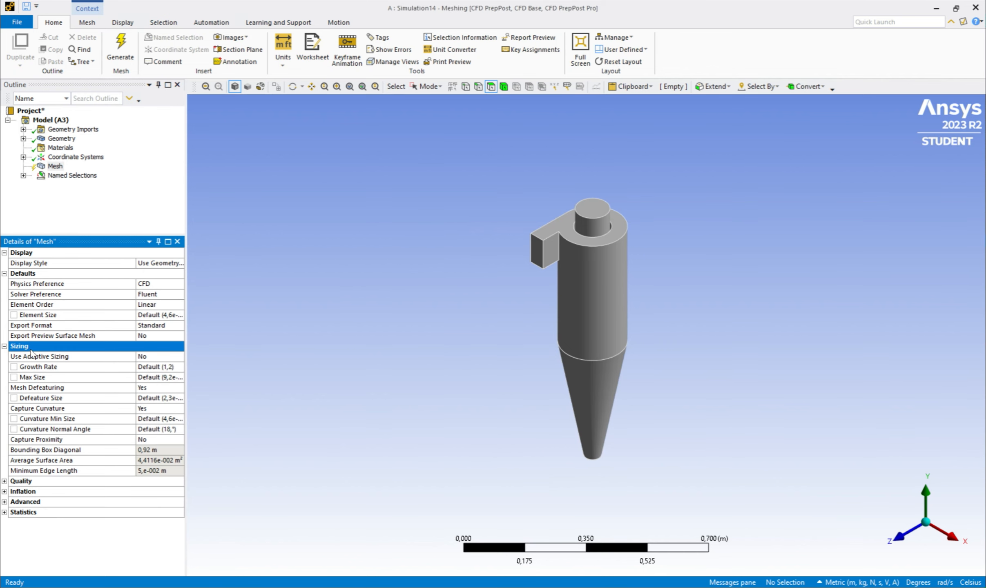
- Set Use Adaptive Sizing to Yes for the mesh
{"action": "left_click", "coordinate": [160, 359]}
{"action": "left_click", "coordinate": [182, 357]}
{"action": "left_click", "coordinate": [362, 311]}
{"action": "left_click", "coordinate": [180, 357]}
{"action": "left_click", "coordinate": [171, 370]}
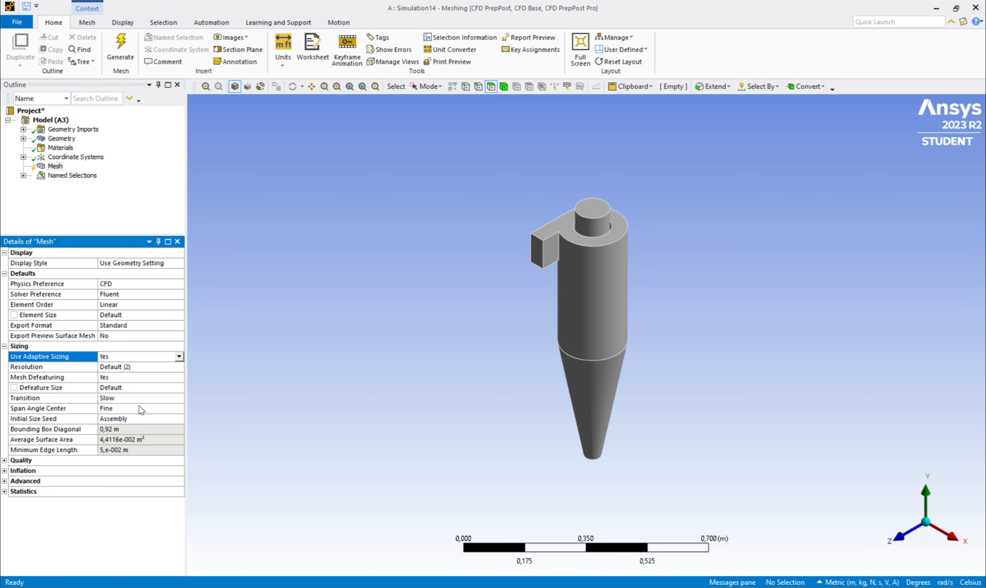
- Examine the resolution, mesh defeaturing and initial size seed options available with adaptive sizing
{"action": "left_click", "coordinate": [149, 377]}
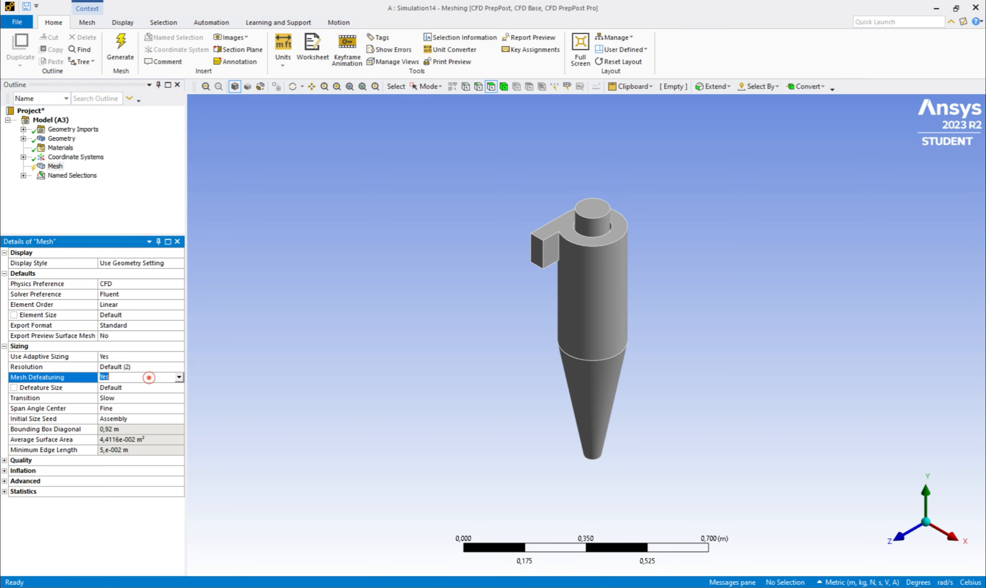
{"action": "left_click", "coordinate": [123, 417]}
{"action": "left_click", "coordinate": [181, 420]}
{"action": "left_click", "coordinate": [180, 420]}
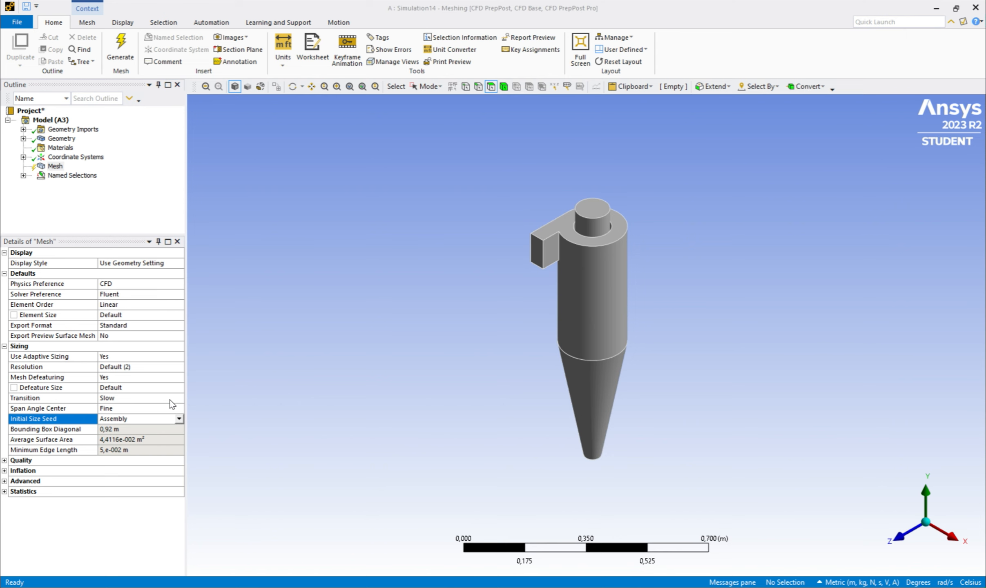
{"action": "left_click", "coordinate": [133, 368]}
{"action": "left_click", "coordinate": [112, 375]}
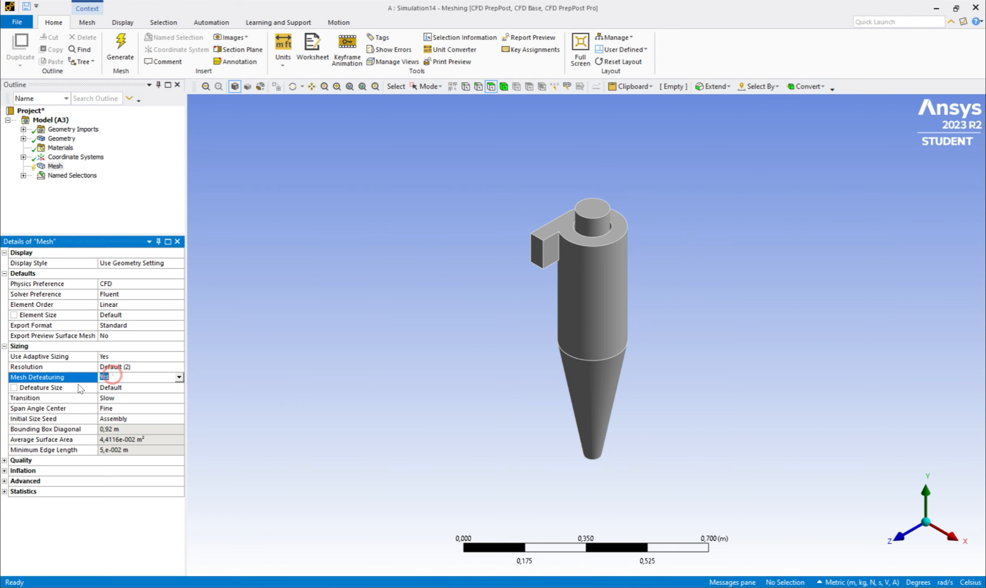
{"action": "left_click", "coordinate": [126, 389]}
- Set Use Adaptive Sizing to No and Capture Curvature to Yes in the mesh sizing
{"action": "left_click", "coordinate": [179, 353]}
{"action": "left_click", "coordinate": [179, 356]}
{"action": "left_click", "coordinate": [178, 365]}
{"action": "left_click", "coordinate": [124, 390]}
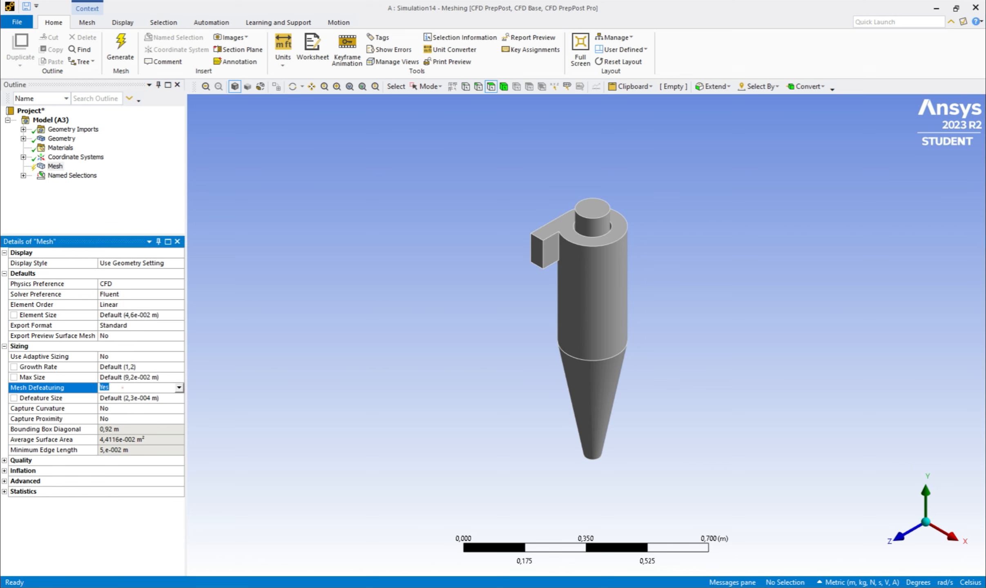
{"action": "left_click", "coordinate": [179, 388]}
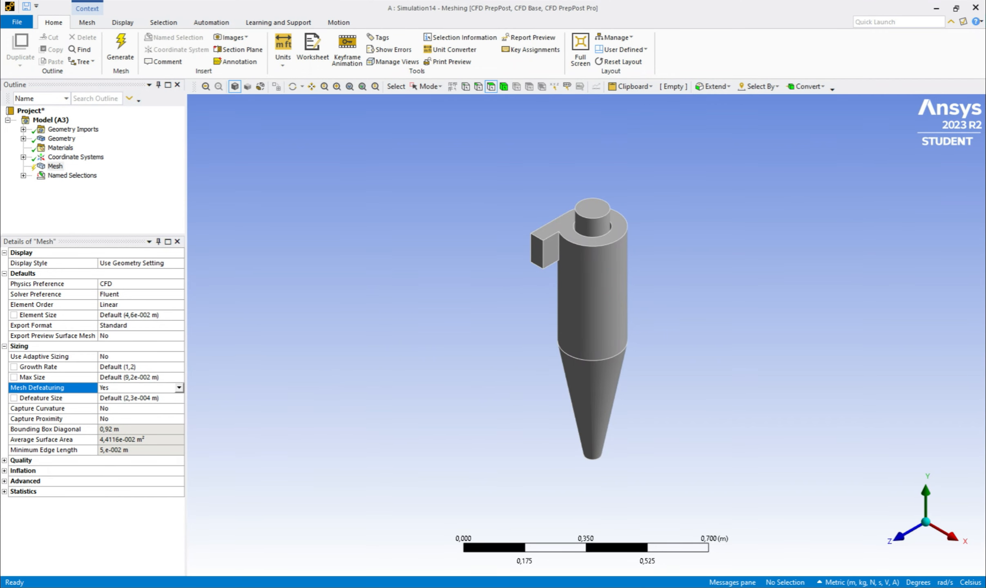
{"action": "left_click", "coordinate": [121, 408]}
{"action": "left_click", "coordinate": [179, 408]}
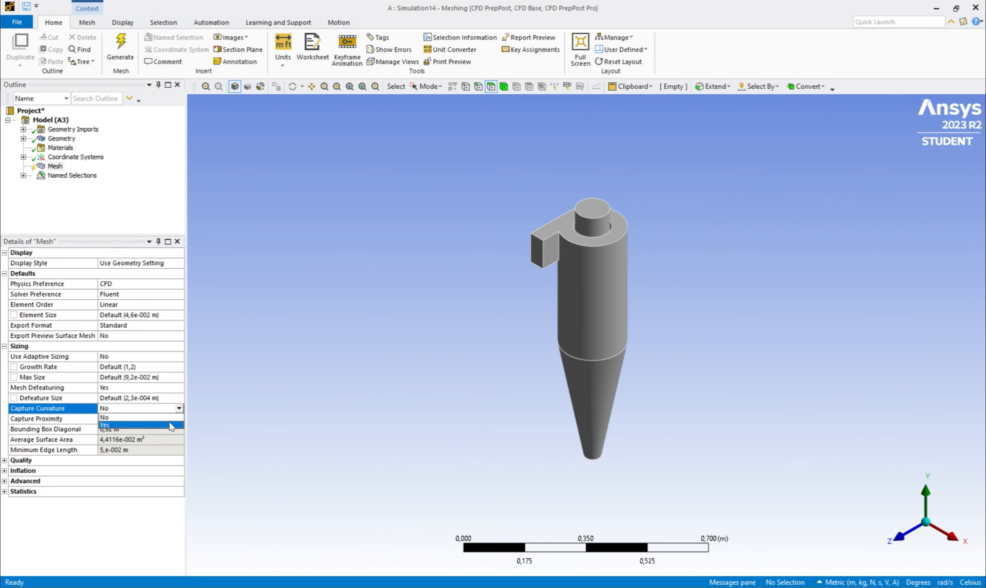
{"action": "left_click", "coordinate": [170, 425]}
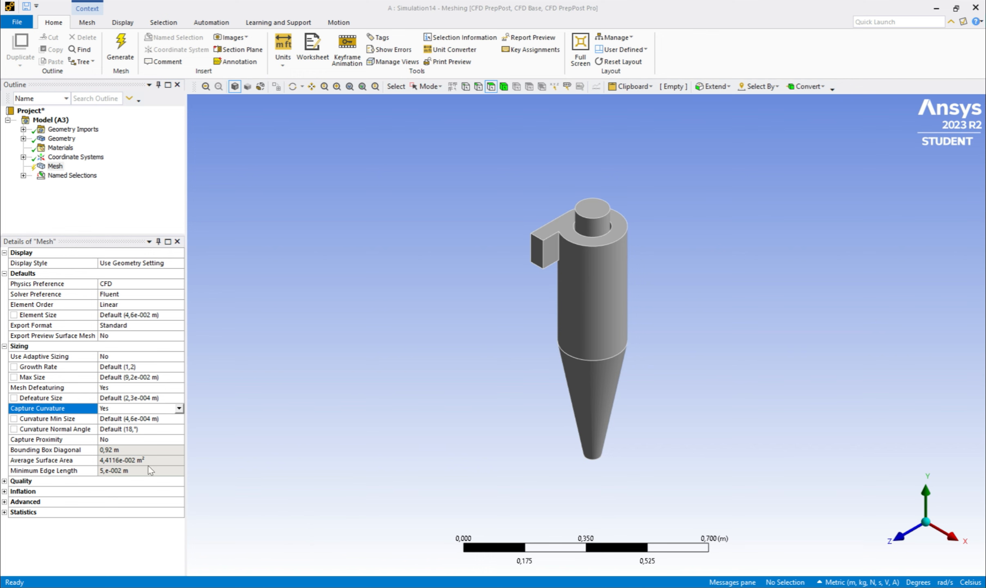
- Turn adaptive sizing back on for the mesh
{"action": "left_click", "coordinate": [179, 356]}
{"action": "left_click", "coordinate": [165, 373]}
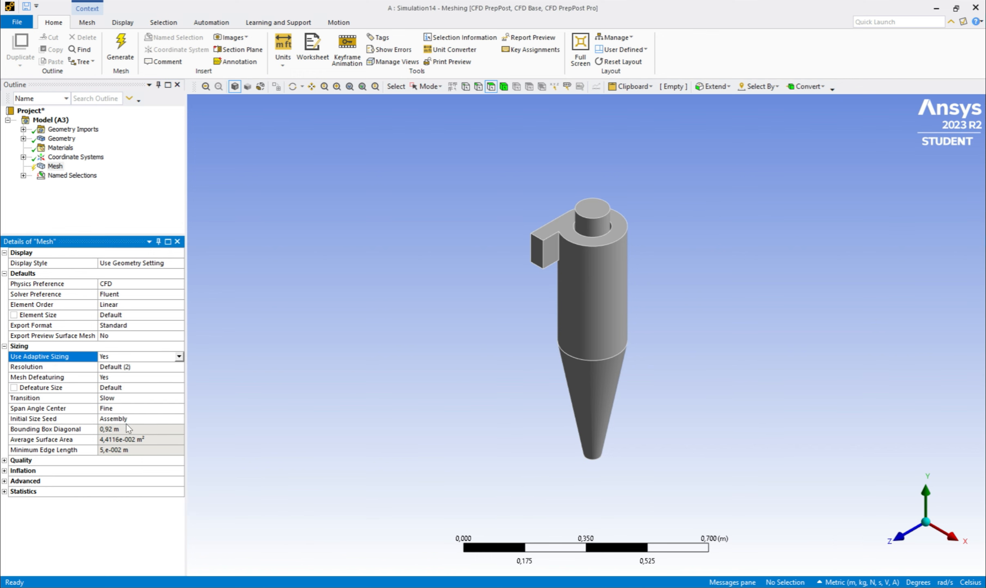
- Generate the mesh with Use Adaptive Sizing set to No and Capture Curvature set to Yes
{"action": "left_click", "coordinate": [179, 356]}
{"action": "left_click", "coordinate": [170, 372]}
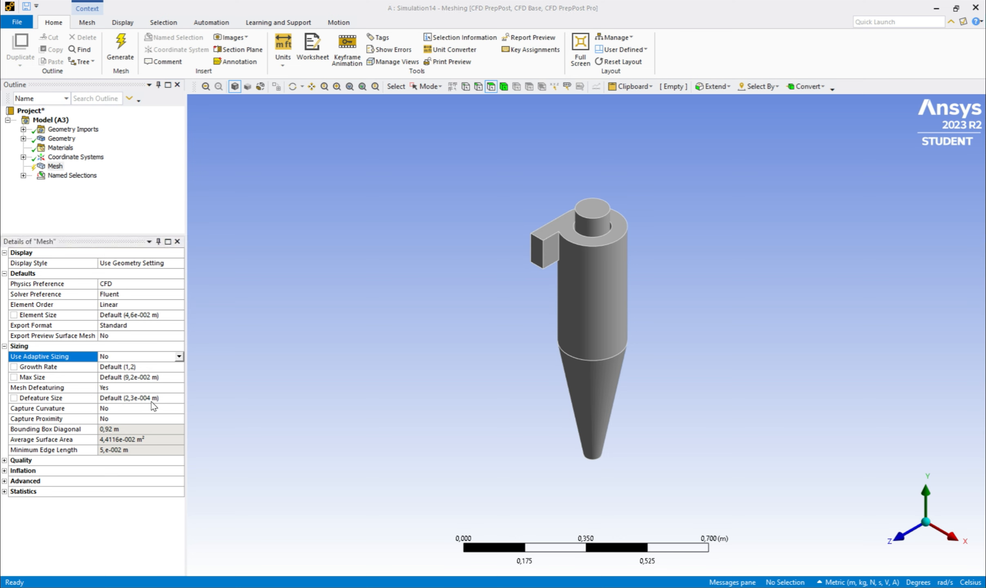
{"action": "left_click", "coordinate": [127, 409]}
{"action": "left_click", "coordinate": [126, 426]}
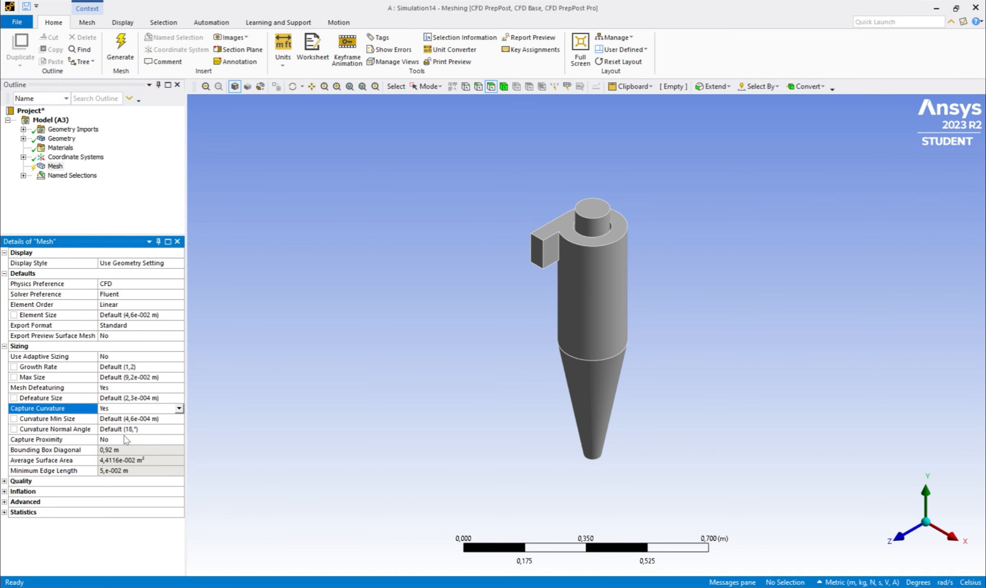
{"action": "left_click", "coordinate": [119, 49]}
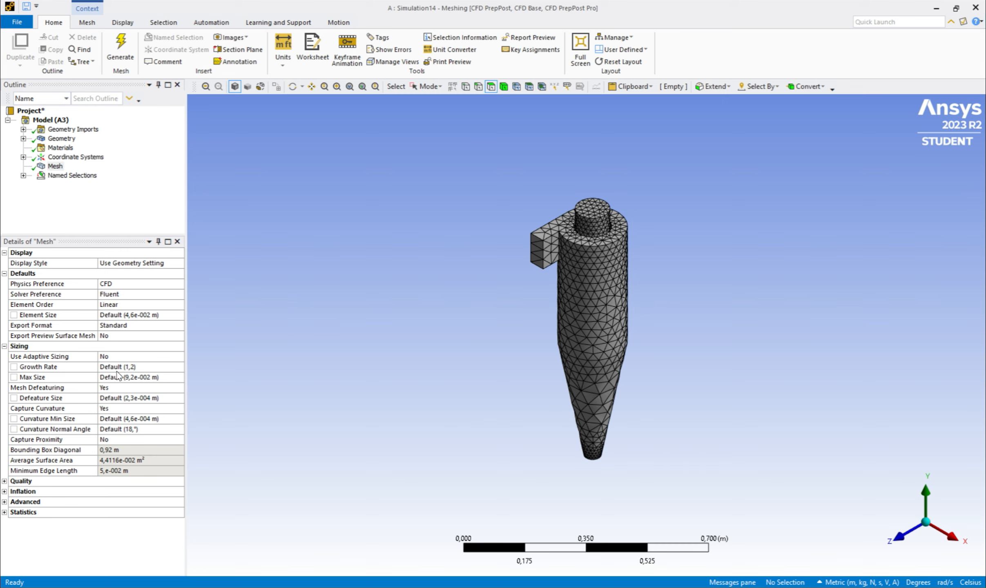
- Set the mesh element size to 0.005 m, generate the mesh and inspect its density on the cyclone
{"action": "left_click", "coordinate": [119, 315]}
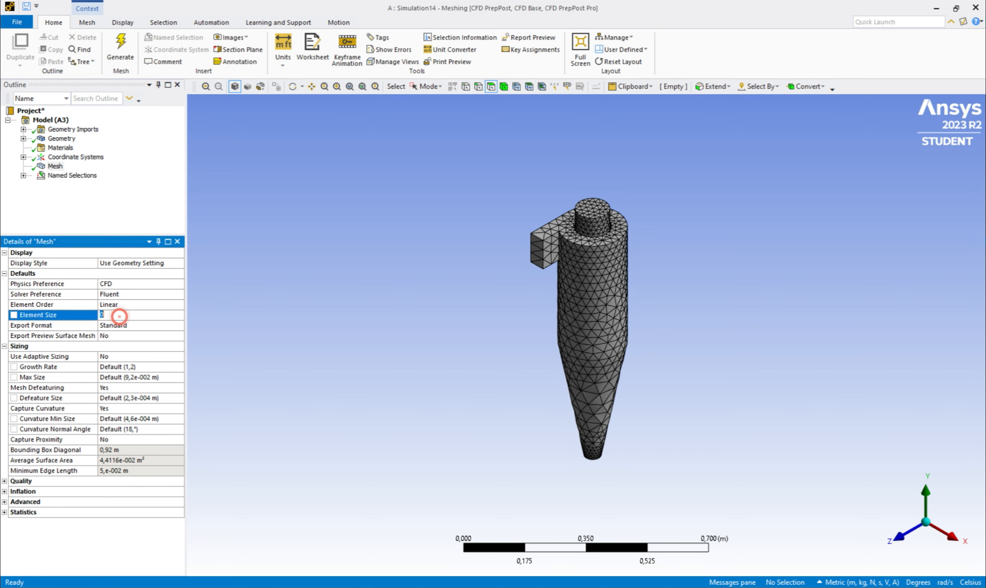
{"action": "left_click", "coordinate": [157, 315]}
{"action": "type", "text": "0,005"}
{"action": "key", "text": "Return"}
{"action": "left_click", "coordinate": [120, 47]}
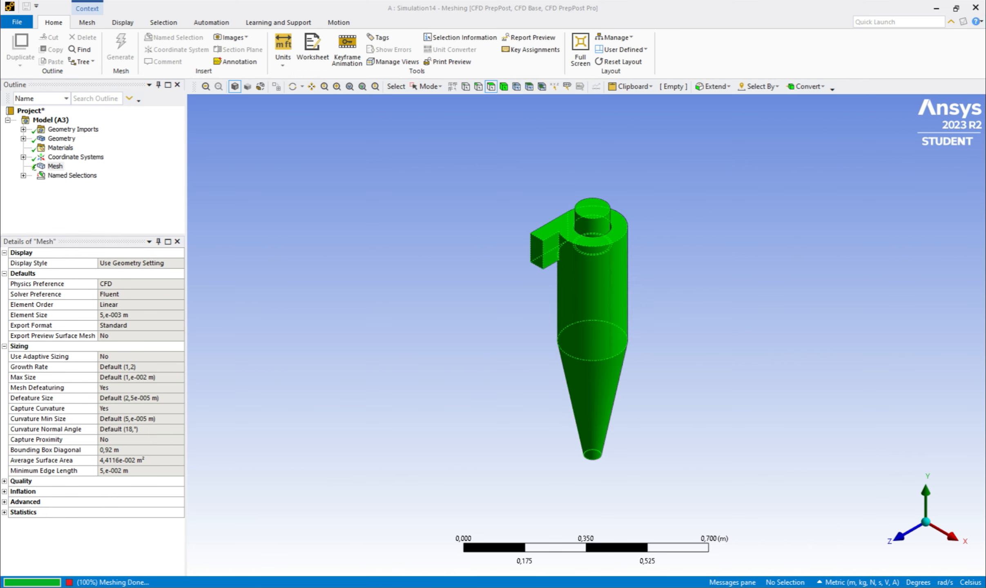
{"action": "scroll", "coordinate": [546, 263], "scroll_direction": "up", "scroll_amount": 5}
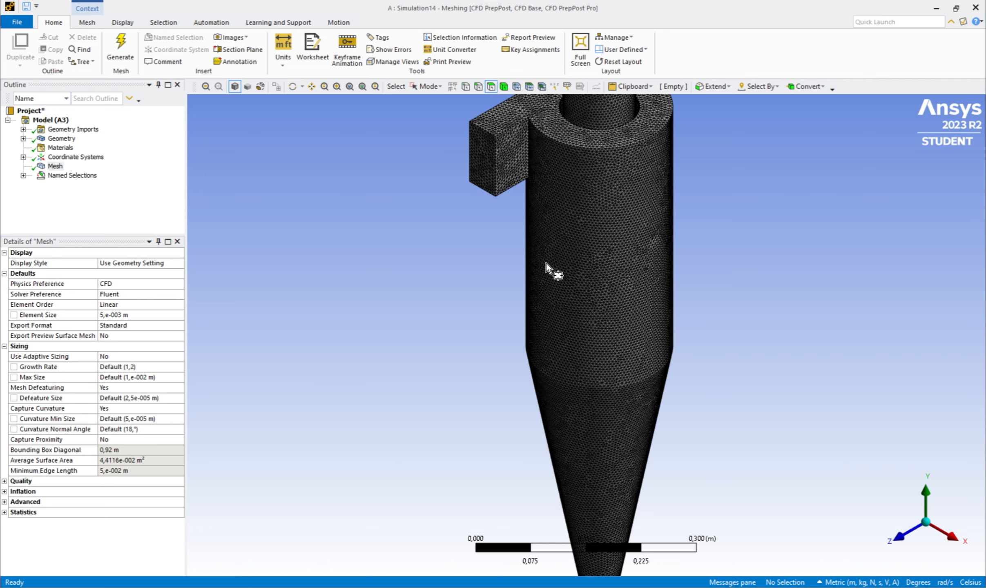
{"action": "scroll", "coordinate": [547, 263], "scroll_direction": "down", "scroll_amount": 3}
{"action": "scroll", "coordinate": [546, 263], "scroll_direction": "up", "scroll_amount": 2}
- Set the mesh element size to 0.026 m and regenerate the cyclone mesh
{"action": "left_click", "coordinate": [110, 315]}
{"action": "type", "text": "0,0"}
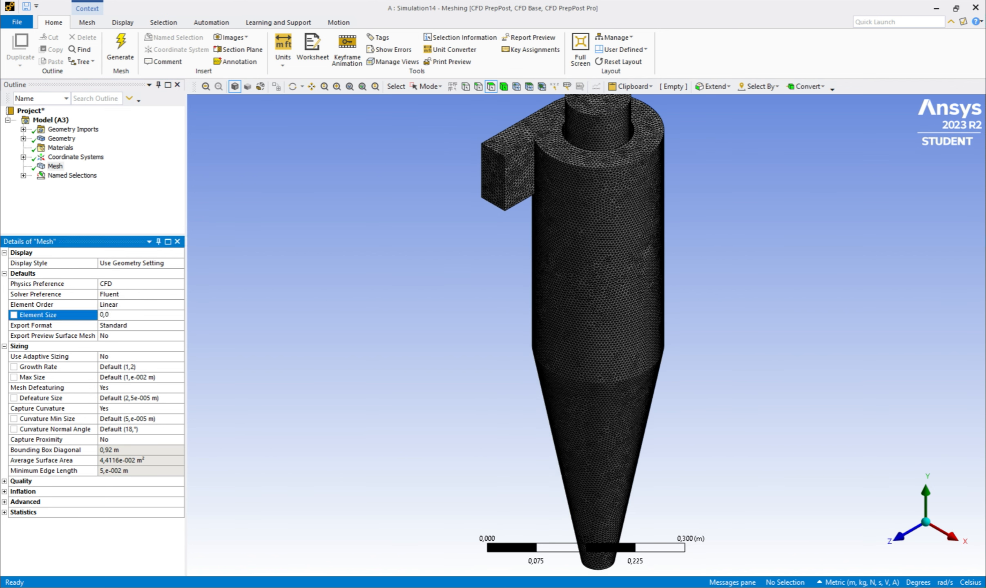
{"action": "left_click", "coordinate": [121, 51]}
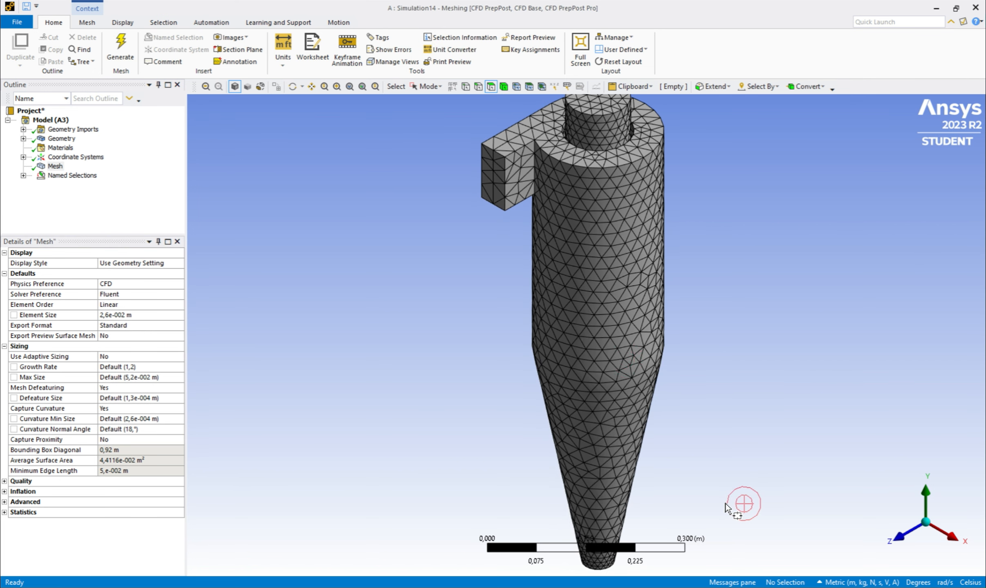
- Set the mesh element size to 0.016 m and regenerate the cyclone mesh
{"action": "left_click", "coordinate": [124, 315]}
{"action": "type", "text": "0,016"}
{"action": "key", "text": "Return"}
{"action": "left_click", "coordinate": [121, 50]}
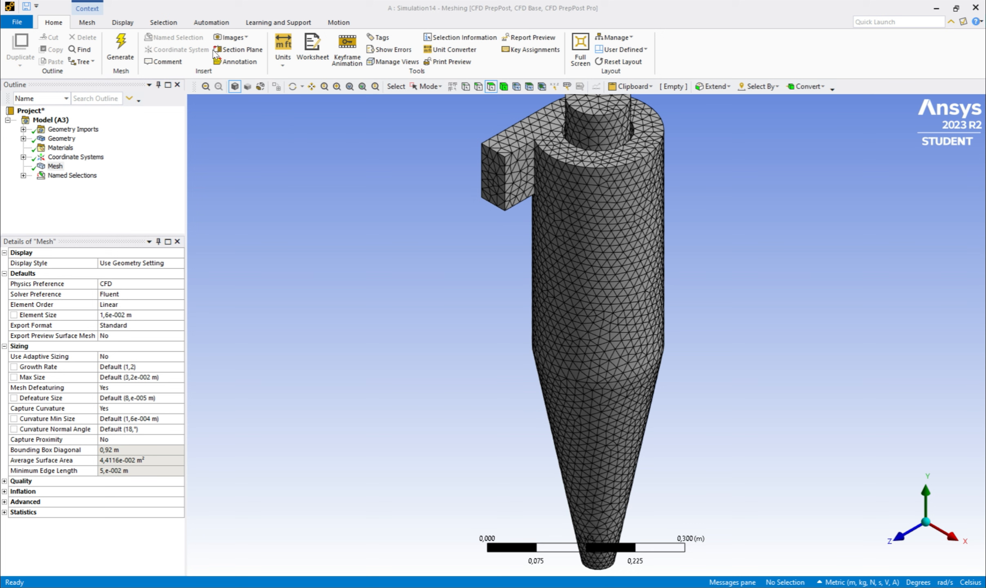
- Save the project, return to Workbench and update the Mesh cell of the Fluid Flow (Fluent) system
{"action": "left_click", "coordinate": [25, 7]}
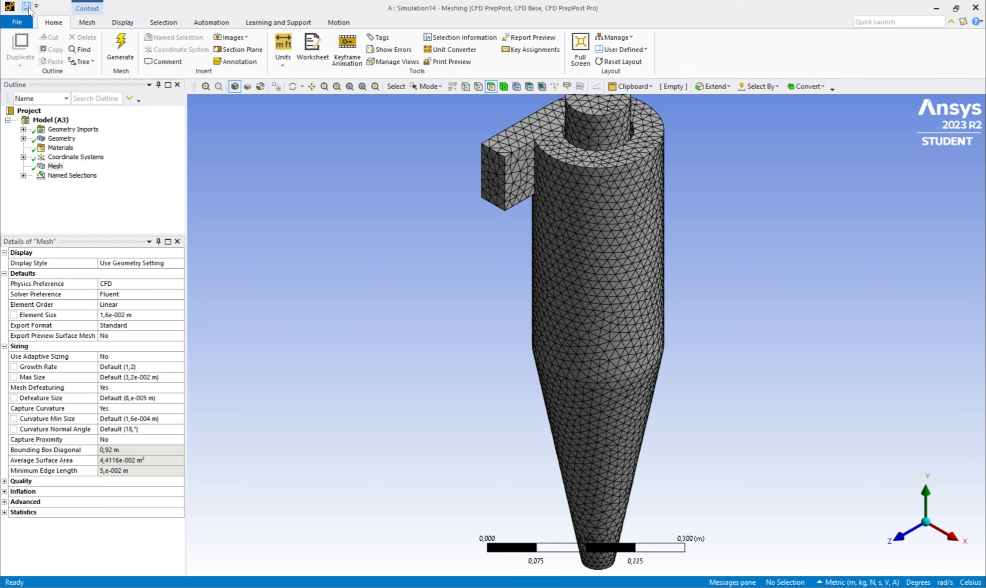
{"action": "left_click", "coordinate": [975, 7]}
{"action": "right_click", "coordinate": [279, 115]}
{"action": "left_click", "coordinate": [304, 156]}
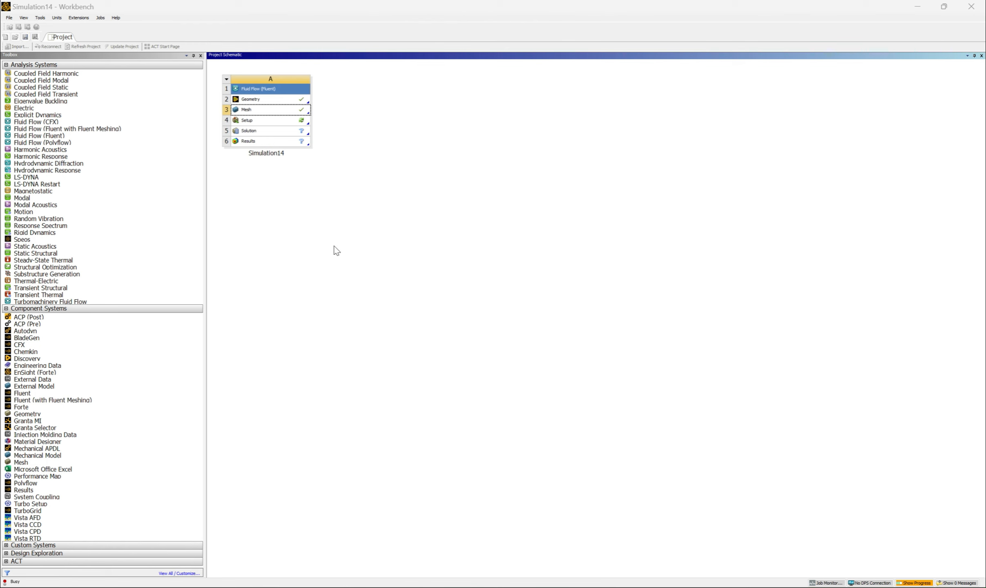
- Launch Fluent from the Setup cell with double precision enabled
{"action": "double_click", "coordinate": [288, 122]}
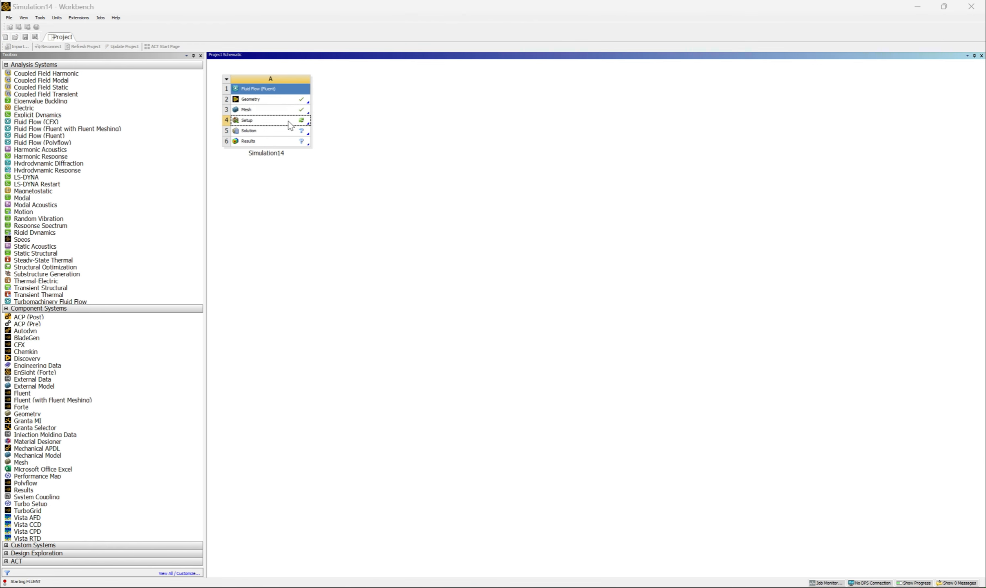
{"action": "left_click", "coordinate": [510, 188]}
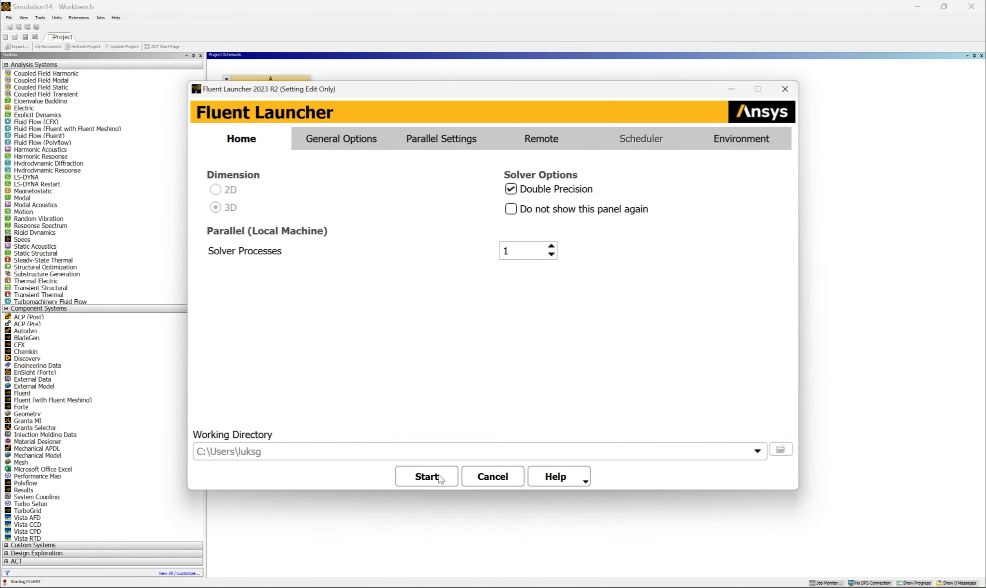
{"action": "left_click", "coordinate": [427, 477]}
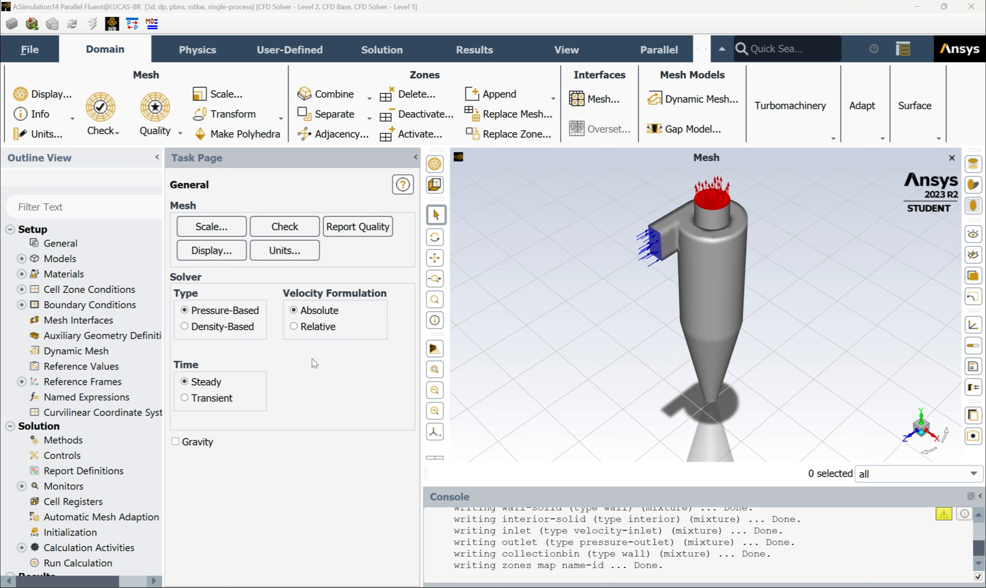
- Set the solver time to transient and enable gravity with a Y acceleration of -9.81 m/s²
{"action": "left_click", "coordinate": [196, 398]}
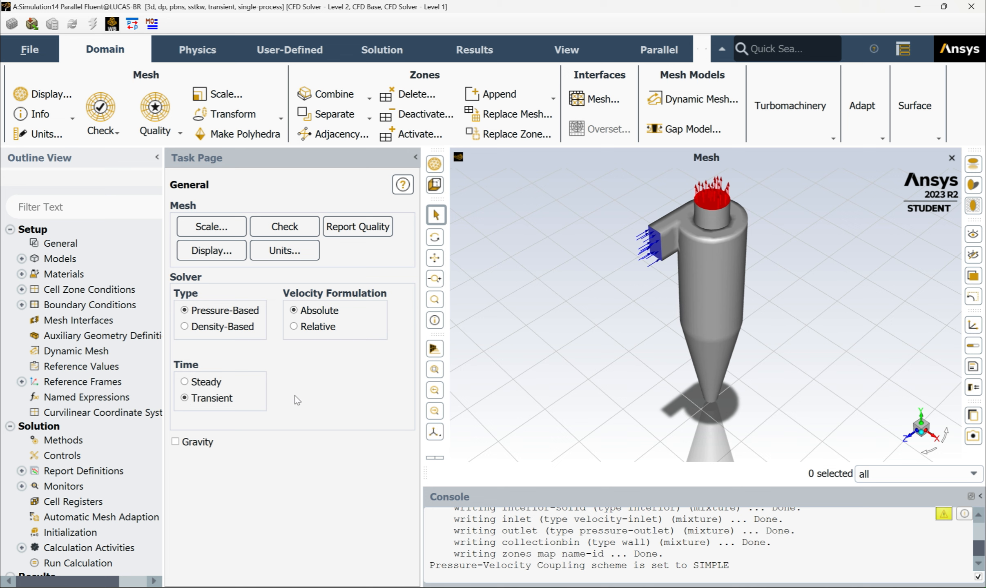
{"action": "left_click", "coordinate": [176, 442]}
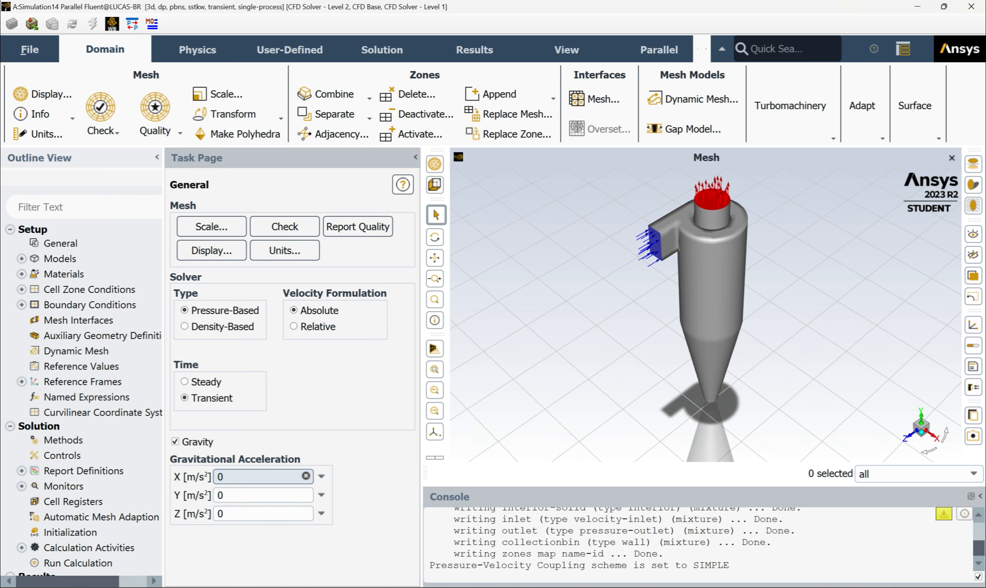
{"action": "key", "text": "Tab"}
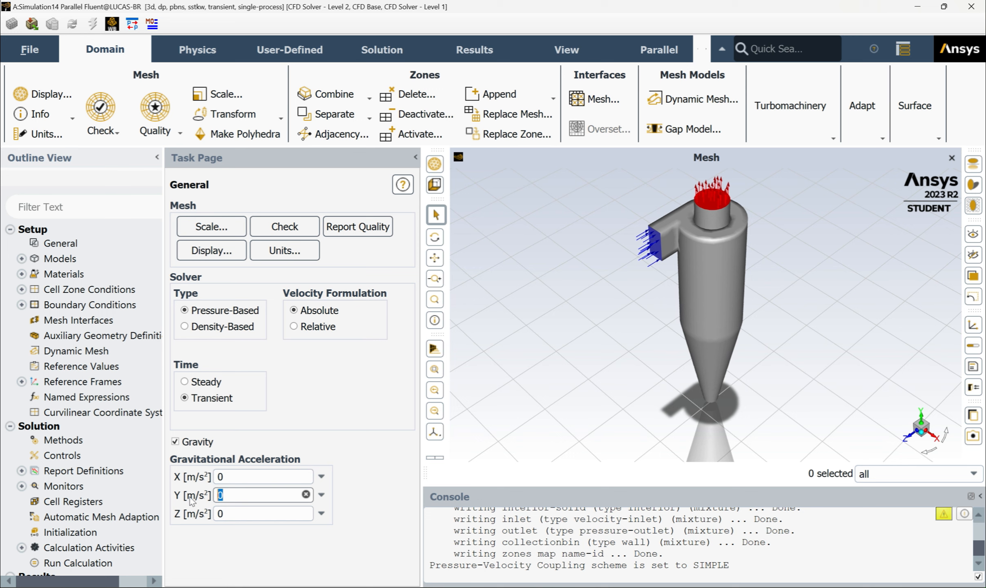
{"action": "type", "text": "-98"}
{"action": "type", "text": ".81"}
{"action": "left_click", "coordinate": [367, 472]}
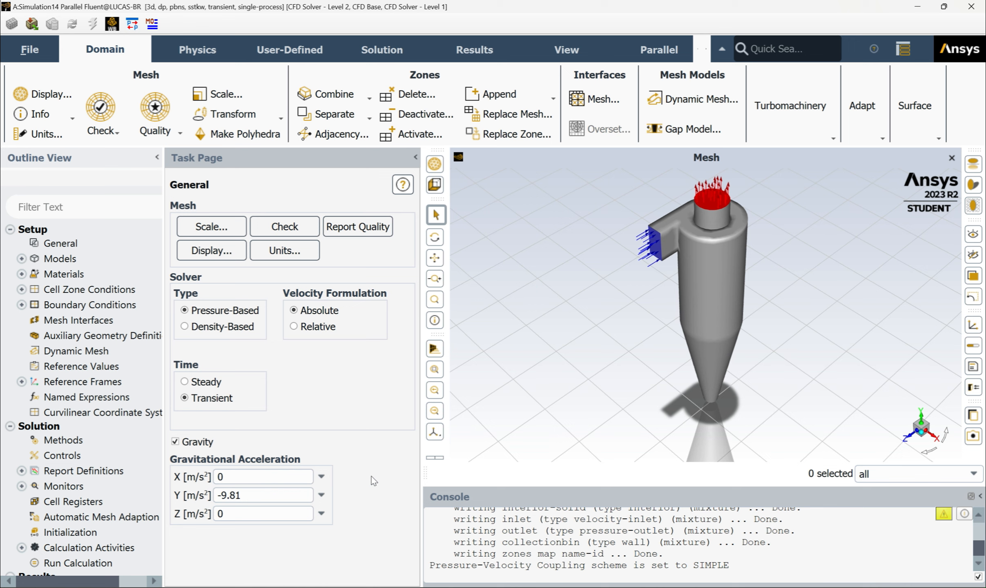
- Set the viscous model to Reynolds Stress (7 eqn), keeping its default options
{"action": "left_click", "coordinate": [21, 259]}
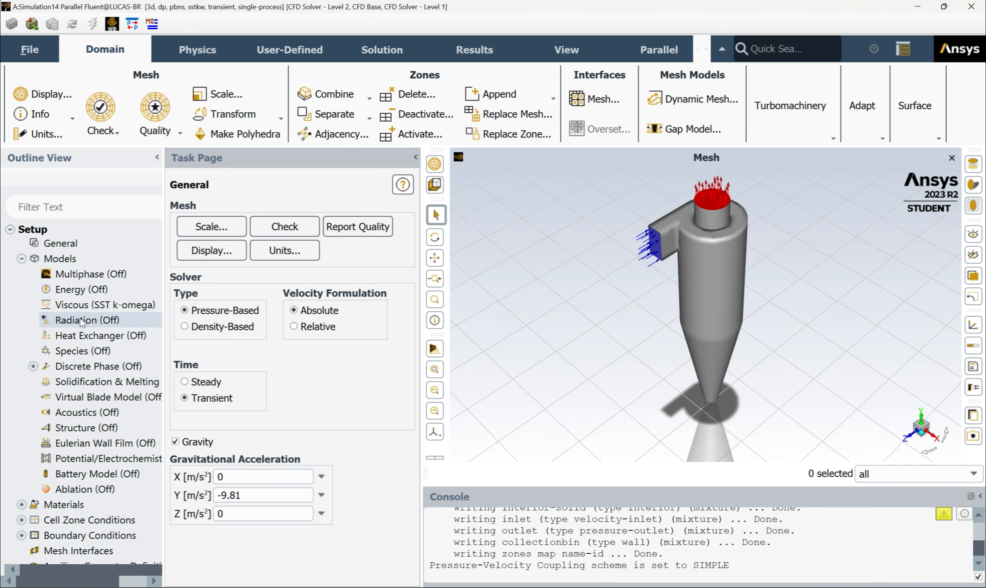
{"action": "double_click", "coordinate": [83, 305]}
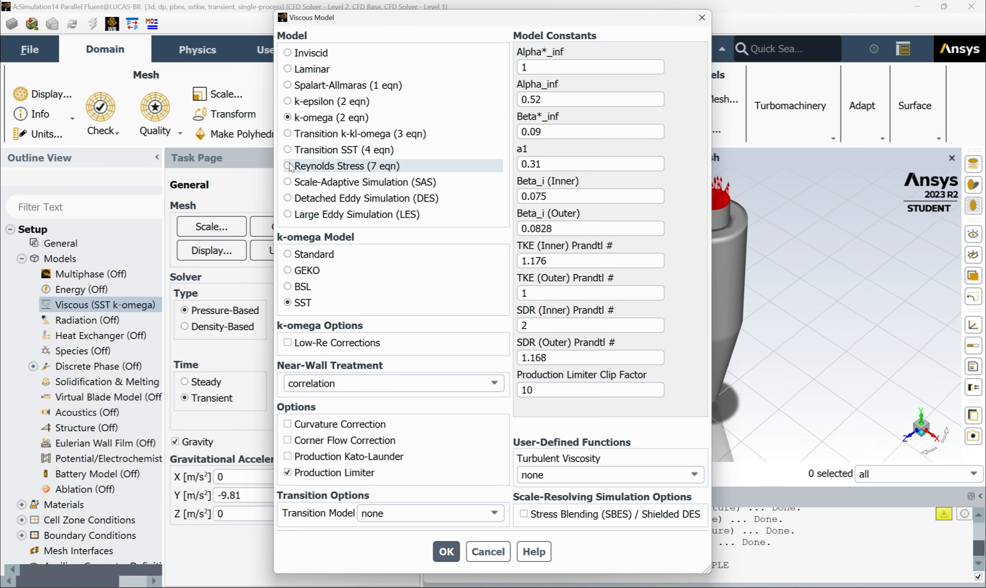
{"action": "left_click", "coordinate": [303, 166]}
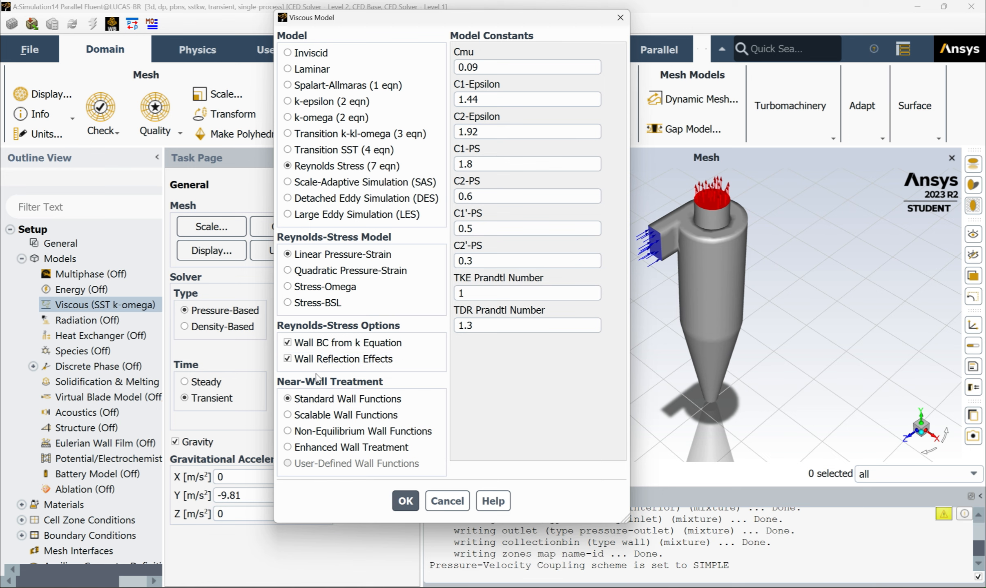
{"action": "left_click", "coordinate": [406, 501]}
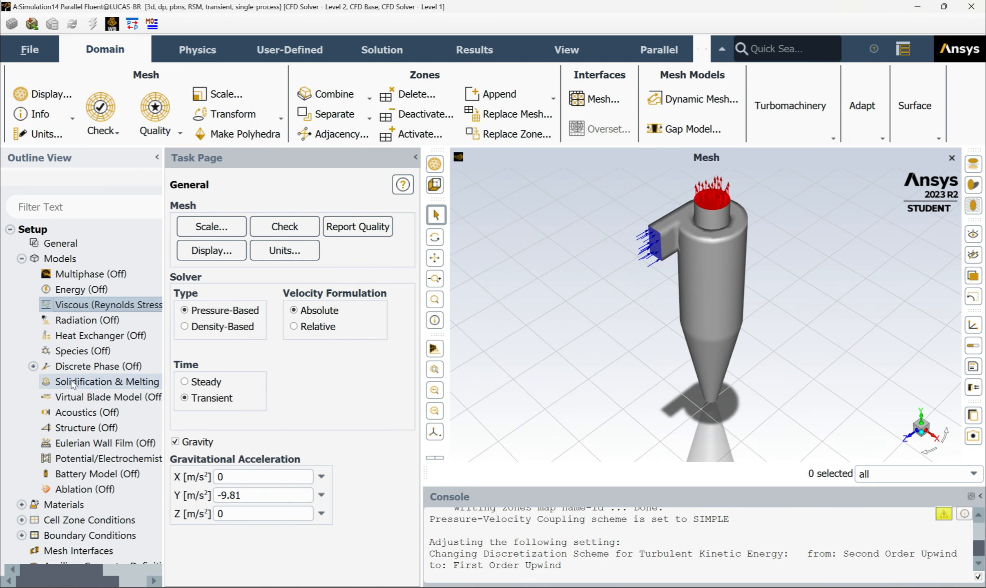
- Edit the air fluid material to a constant density of 0.4 kg/m³ and a viscosity of 0.02 kg/(m s)
{"action": "left_click", "coordinate": [21, 505]}
{"action": "scroll", "coordinate": [49, 490], "scroll_direction": "down", "scroll_amount": 3}
{"action": "double_click", "coordinate": [72, 387]}
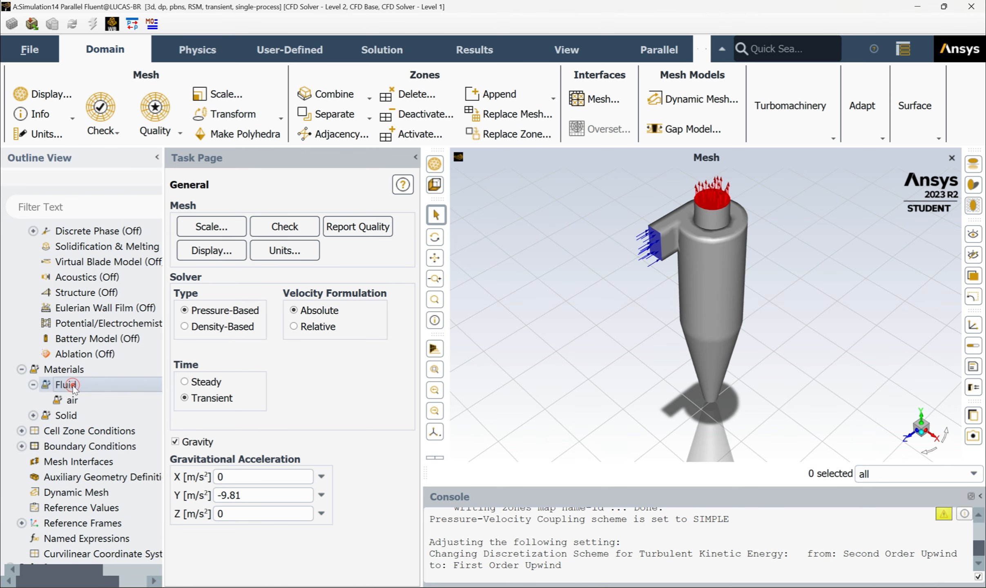
{"action": "double_click", "coordinate": [72, 400]}
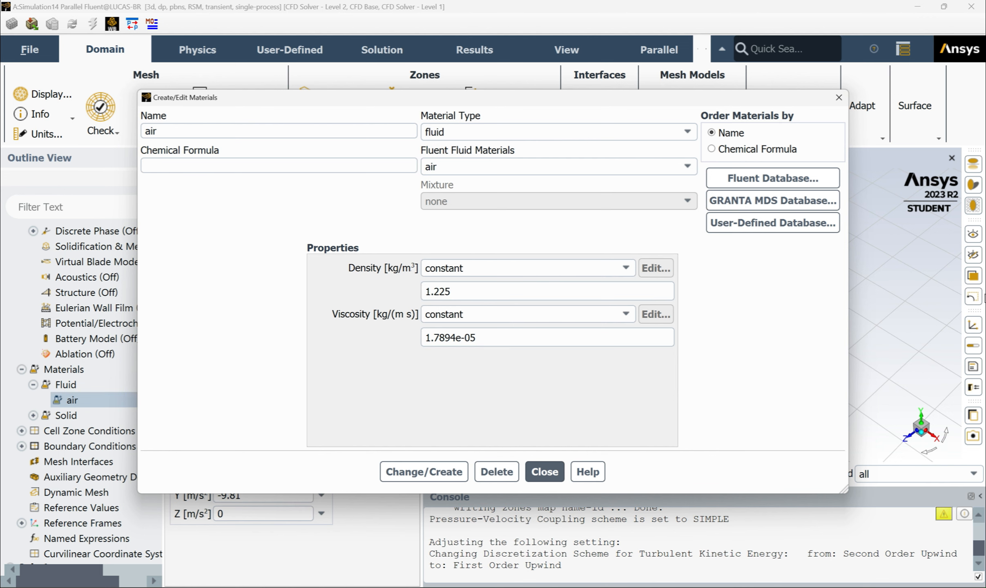
{"action": "double_click", "coordinate": [454, 291]}
{"action": "type", "text": "0.4"}
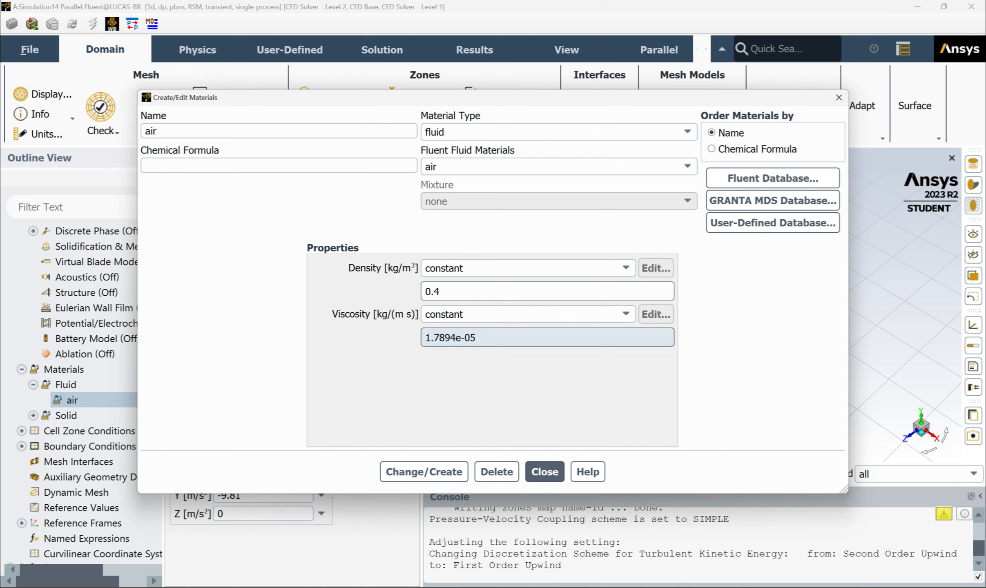
{"action": "double_click", "coordinate": [449, 337]}
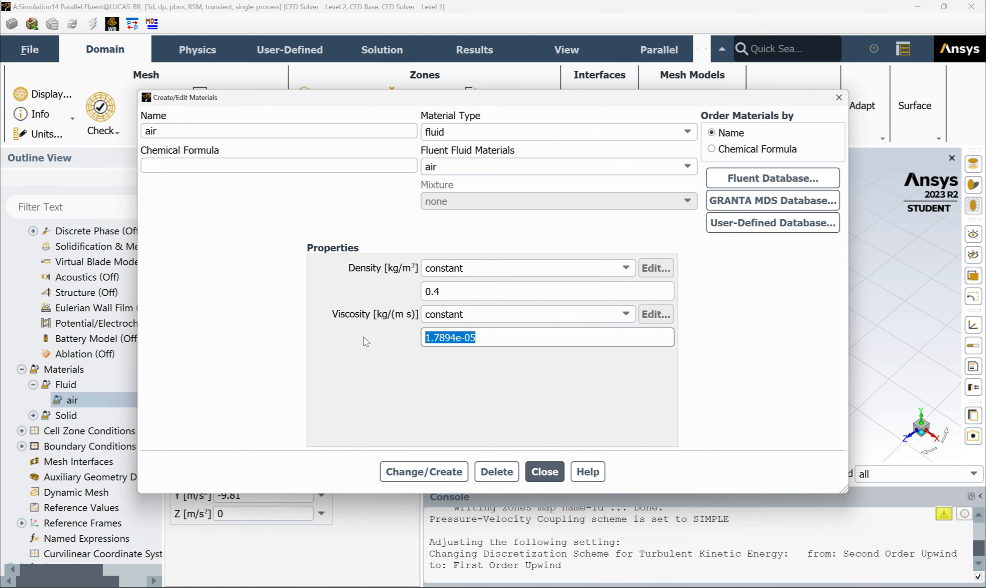
{"action": "type", "text": "0.02"}
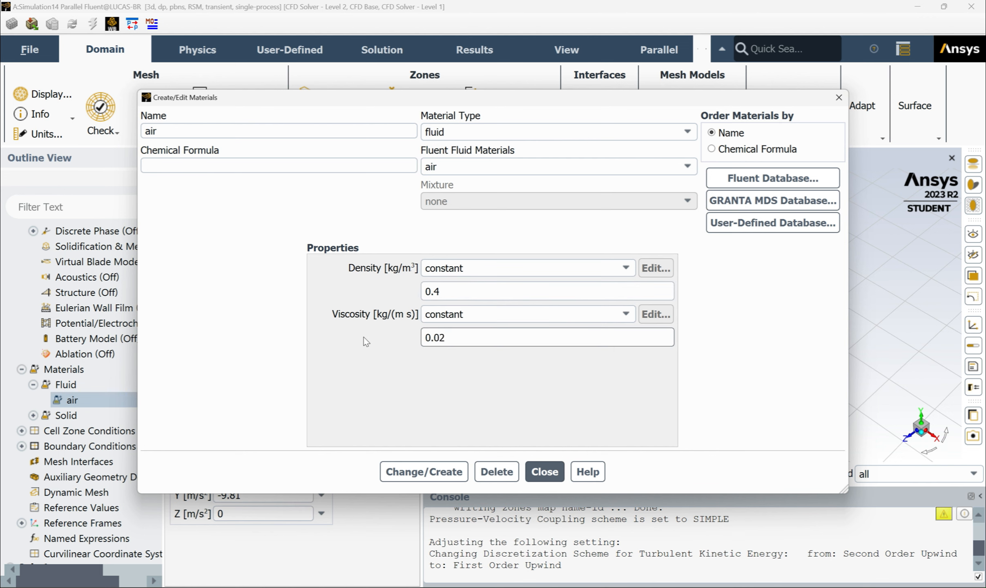
{"action": "left_click", "coordinate": [450, 478]}
{"action": "left_click", "coordinate": [550, 476]}
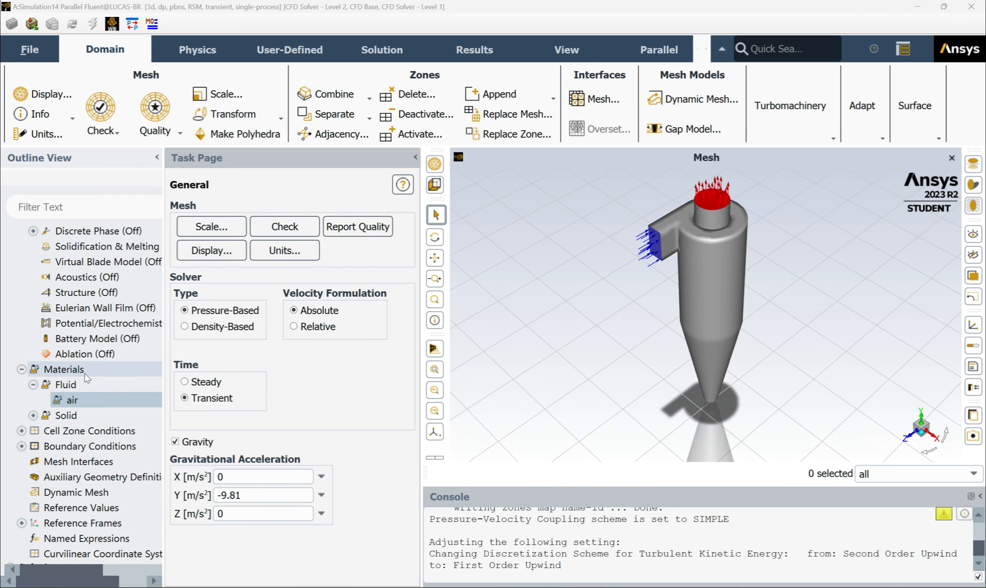
- Reopen the air material from the materials list and apply its properties again
{"action": "left_click", "coordinate": [23, 432]}
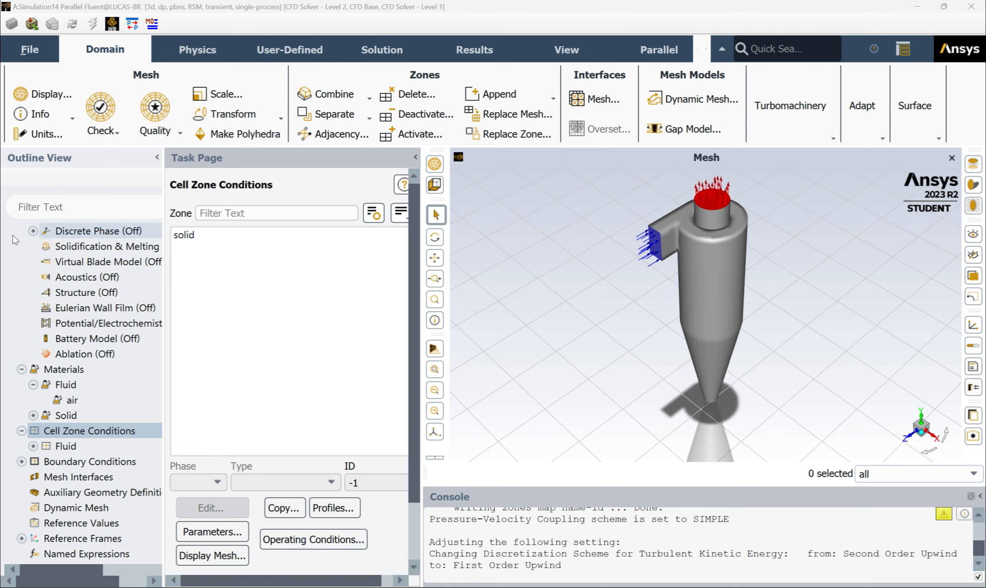
{"action": "double_click", "coordinate": [60, 386]}
{"action": "double_click", "coordinate": [46, 370]}
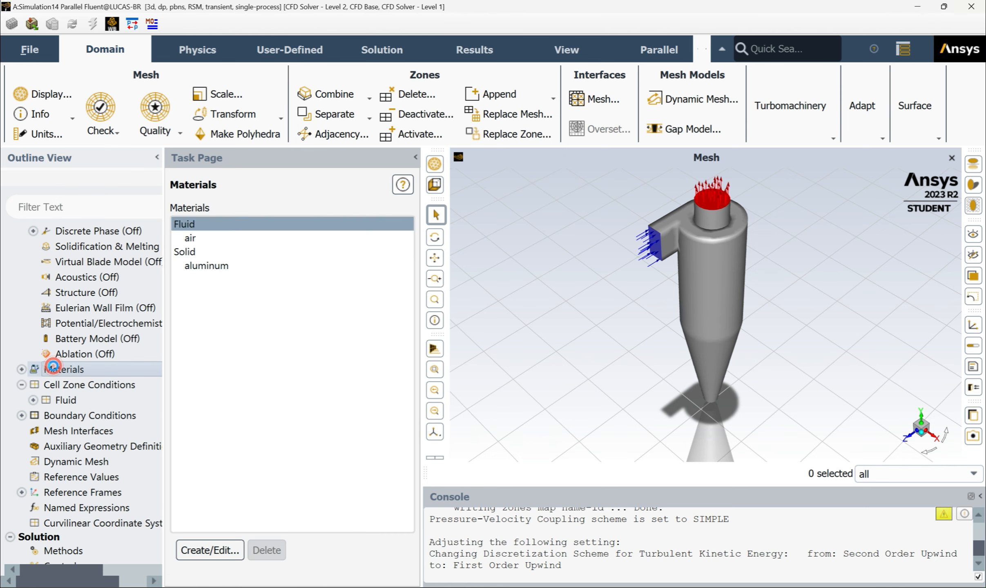
{"action": "left_click", "coordinate": [196, 237]}
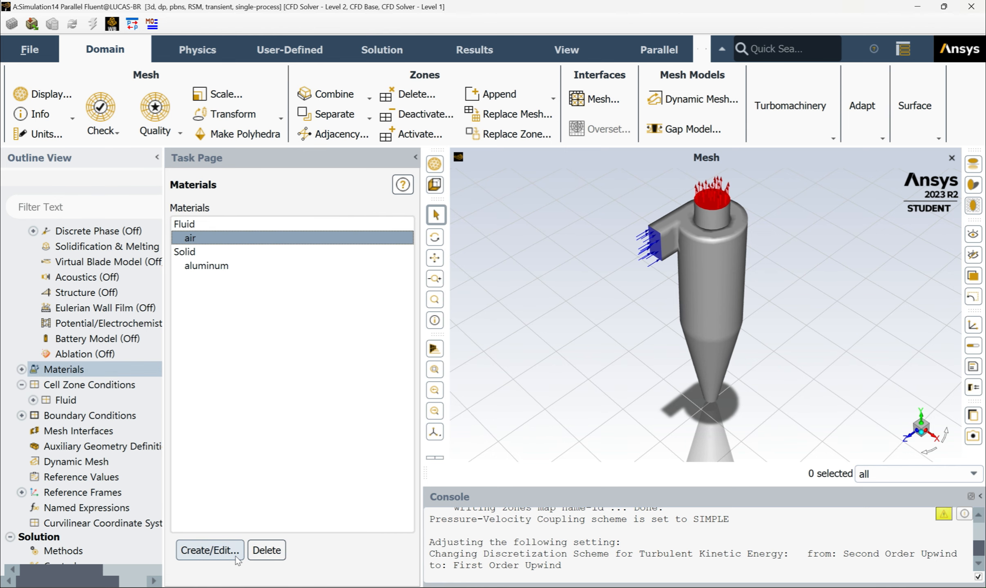
{"action": "left_click", "coordinate": [236, 557]}
{"action": "left_click", "coordinate": [423, 472]}
{"action": "left_click", "coordinate": [541, 472]}
- Assign air as the material of the fluid cell zone named solid and apply it
{"action": "double_click", "coordinate": [73, 389]}
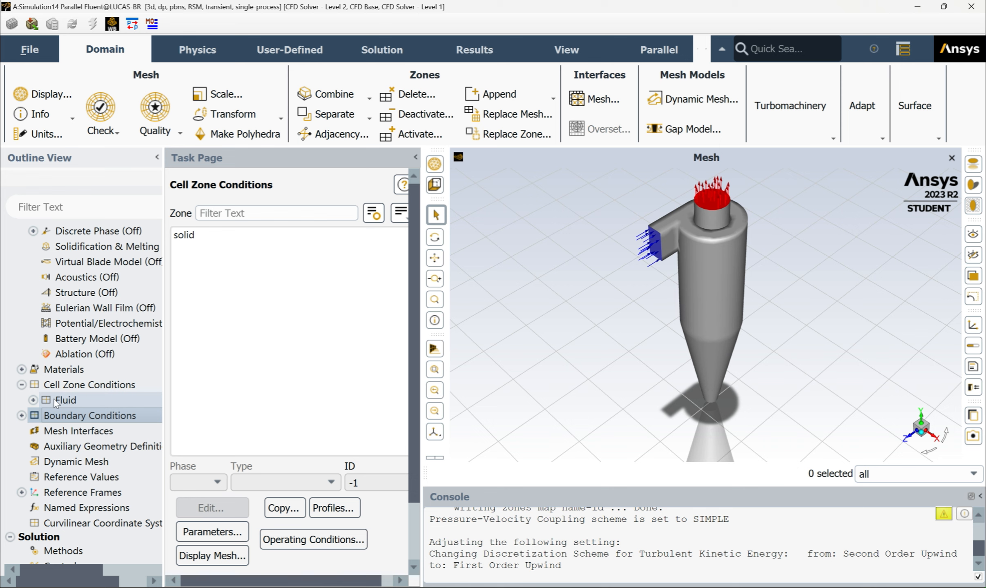
{"action": "double_click", "coordinate": [57, 403]}
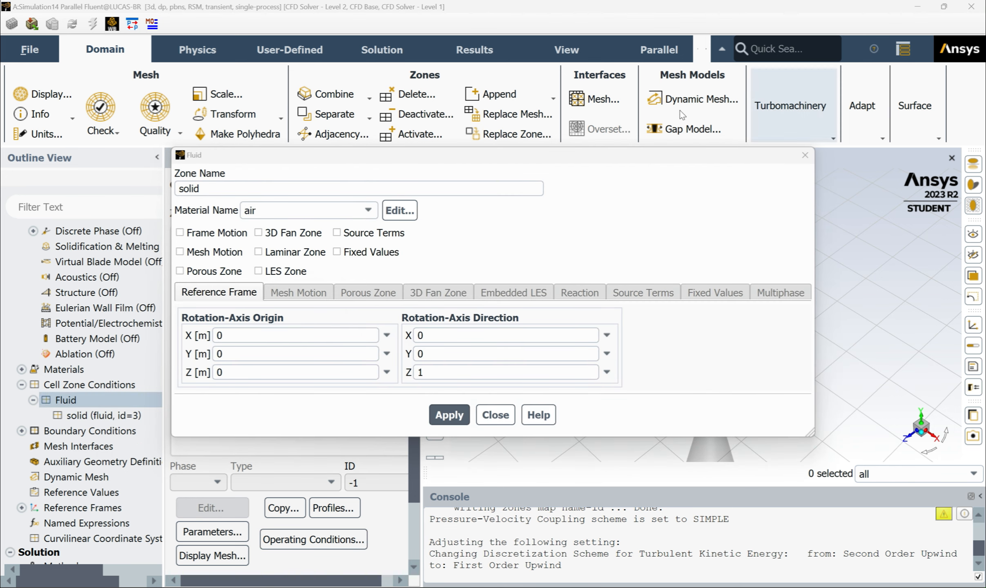
{"action": "left_click", "coordinate": [365, 211]}
{"action": "left_click", "coordinate": [357, 226]}
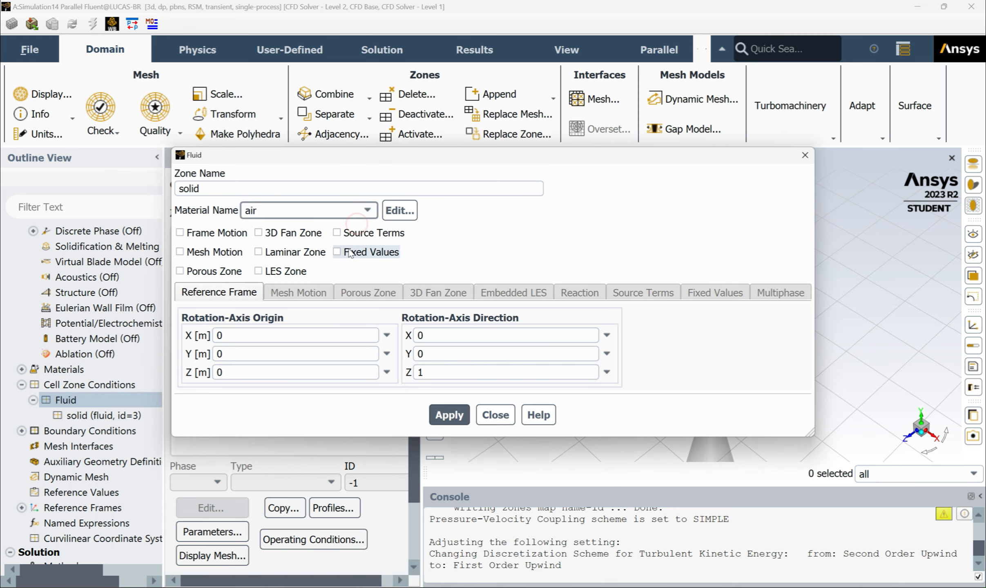
{"action": "left_click", "coordinate": [449, 415]}
{"action": "left_click", "coordinate": [494, 416]}
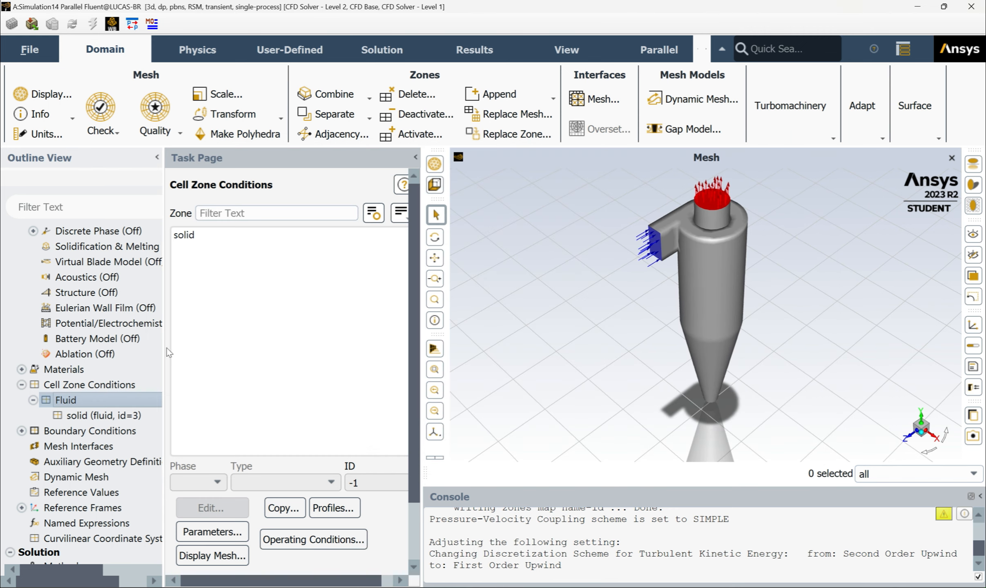
- Open the inlet's velocity boundary condition and set its velocity magnitude to 15 m/s
{"action": "left_click", "coordinate": [22, 385]}
{"action": "double_click", "coordinate": [46, 407]}
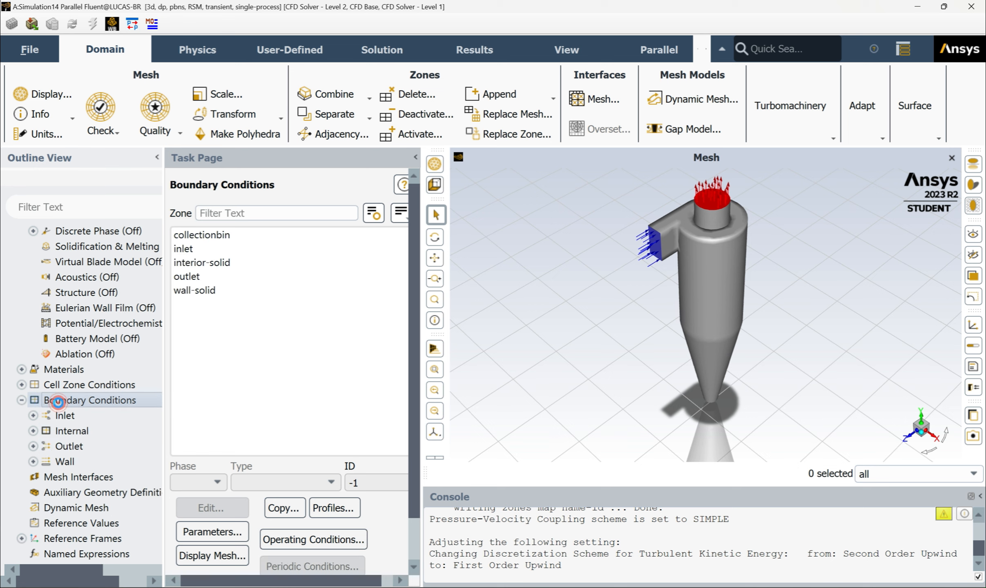
{"action": "left_click", "coordinate": [216, 250]}
{"action": "left_click", "coordinate": [217, 508]}
{"action": "left_click", "coordinate": [580, 269]}
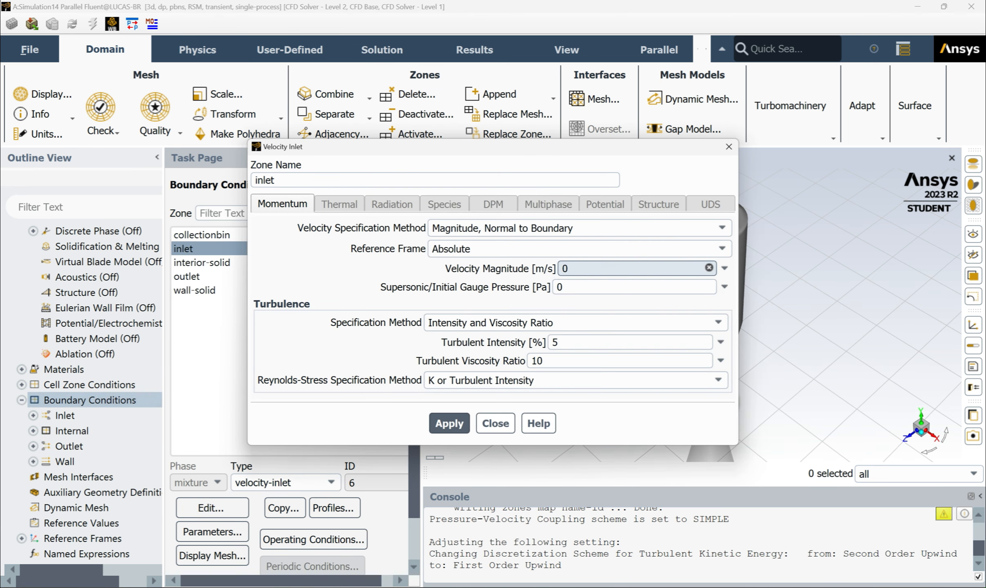
- Specify the inlet turbulence by Intensity and Hydraulic Diameter, with 10 % intensity and a 0.067 m diameter, and apply it
{"action": "left_click", "coordinate": [527, 323]}
{"action": "left_click", "coordinate": [516, 375]}
{"action": "left_click", "coordinate": [550, 343]}
{"action": "type", "text": "10"}
{"action": "key", "text": "Tab"}
{"action": "type", "text": "0.067"}
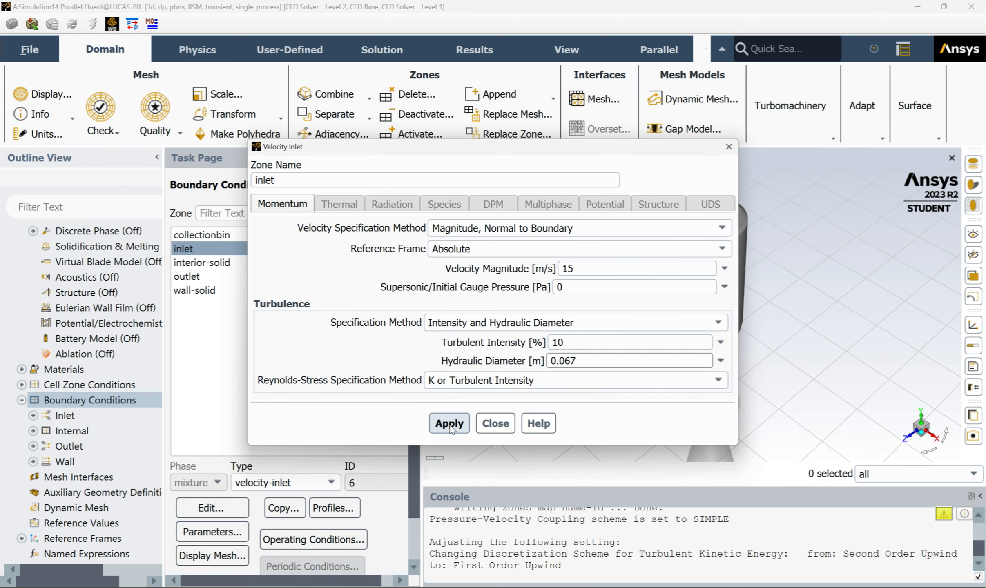
{"action": "left_click", "coordinate": [450, 424]}
{"action": "left_click", "coordinate": [495, 424]}
- Specify the pressure outlet's backflow turbulence with 10 % intensity and a 0.1 m hydraulic diameter, and apply it
{"action": "left_click", "coordinate": [205, 276]}
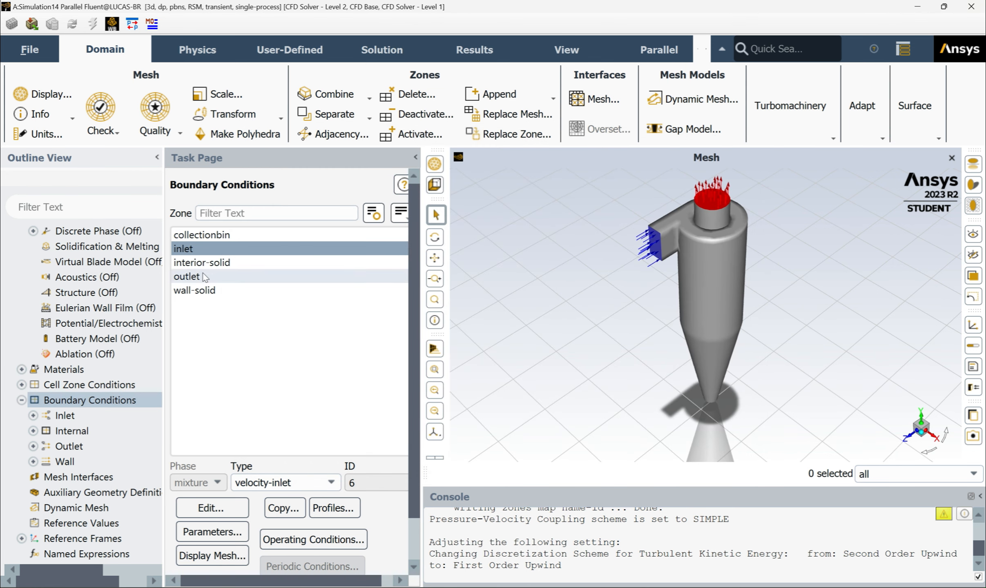
{"action": "left_click", "coordinate": [212, 508]}
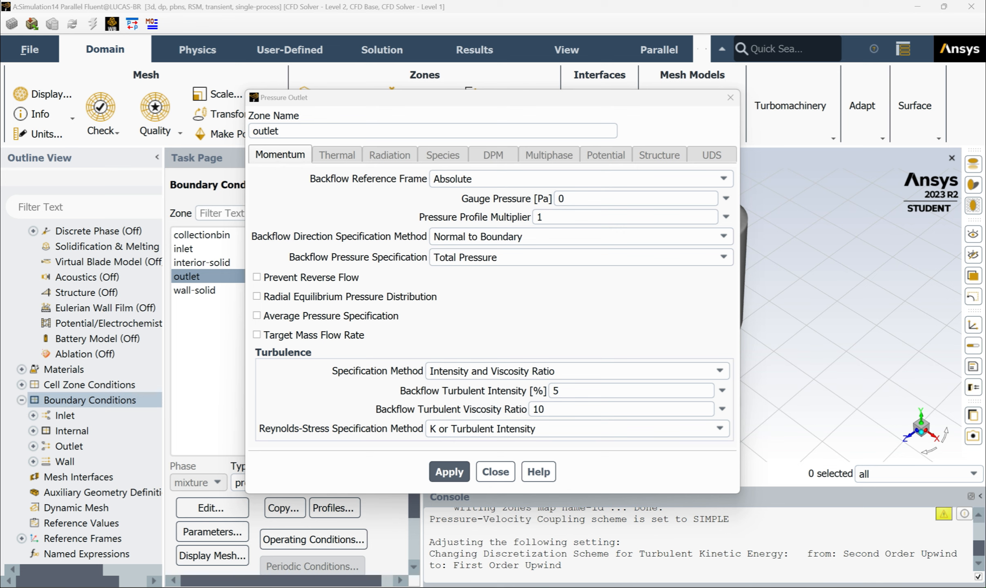
{"action": "left_click", "coordinate": [527, 371]}
{"action": "left_click", "coordinate": [529, 409]}
{"action": "type", "text": "10"}
{"action": "key", "text": "Tab"}
{"action": "type", "text": "0.1"}
{"action": "left_click", "coordinate": [466, 474]}
{"action": "left_click", "coordinate": [494, 472]}
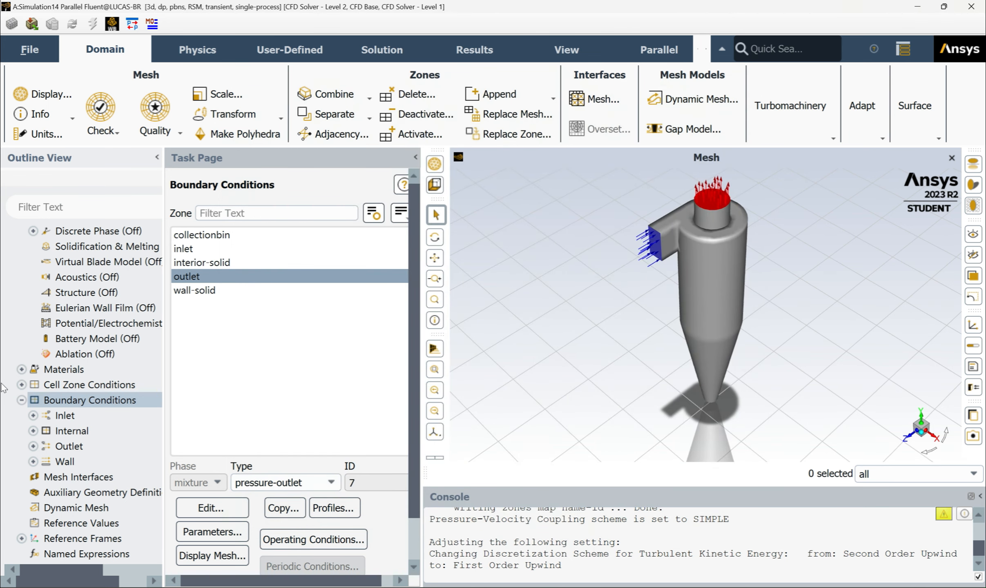
- Set the pressure spatial discretization in the solution methods to Standard
{"action": "scroll", "coordinate": [12, 384], "scroll_direction": "up", "scroll_amount": 3}
{"action": "left_click", "coordinate": [21, 259]}
{"action": "left_click", "coordinate": [21, 305]}
{"action": "left_click", "coordinate": [50, 441]}
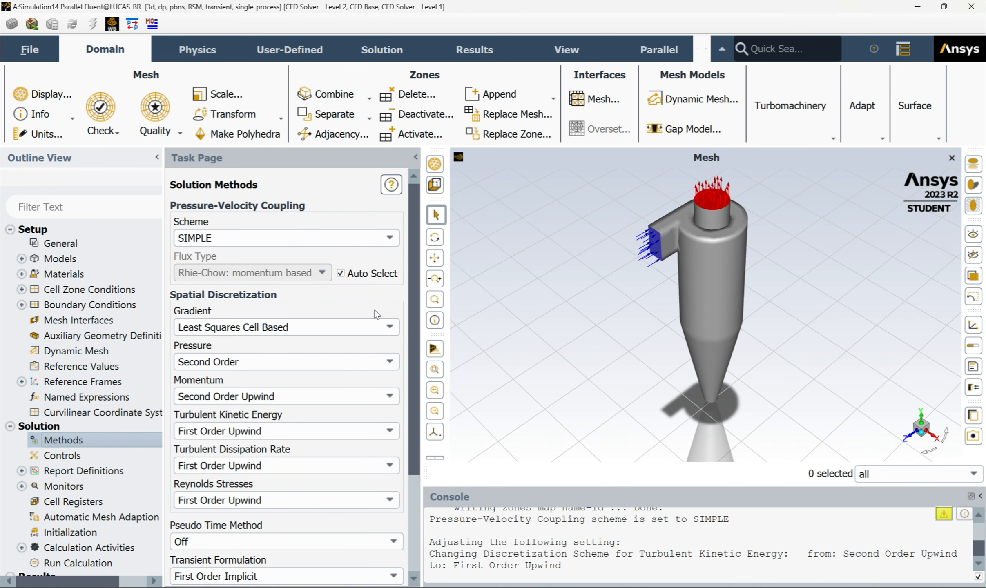
{"action": "left_click", "coordinate": [322, 369]}
{"action": "left_click", "coordinate": [310, 391]}
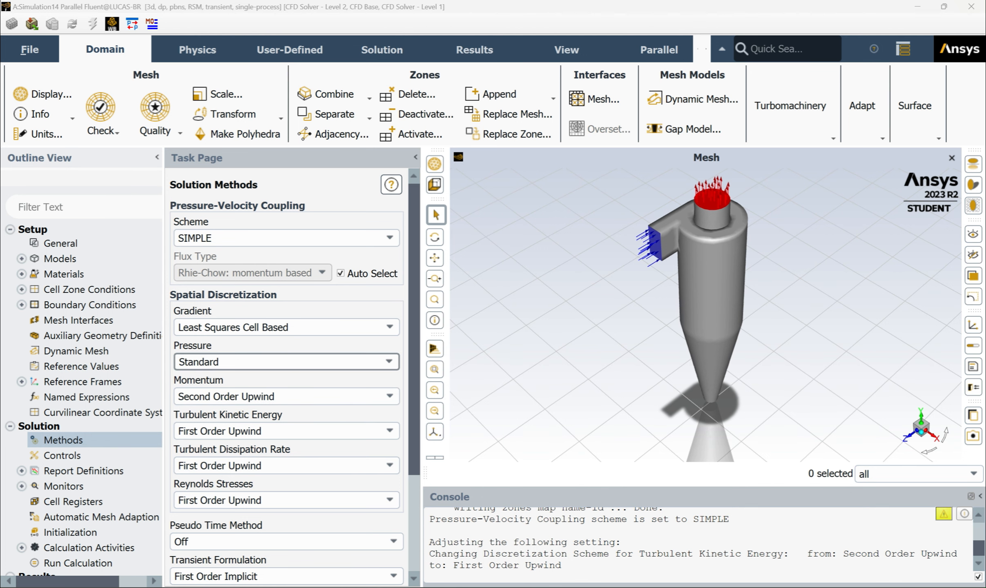
- Set turbulent kinetic energy, turbulent dissipation rate and Reynolds stresses discretization to Second Order Upwind
{"action": "left_click", "coordinate": [295, 434]}
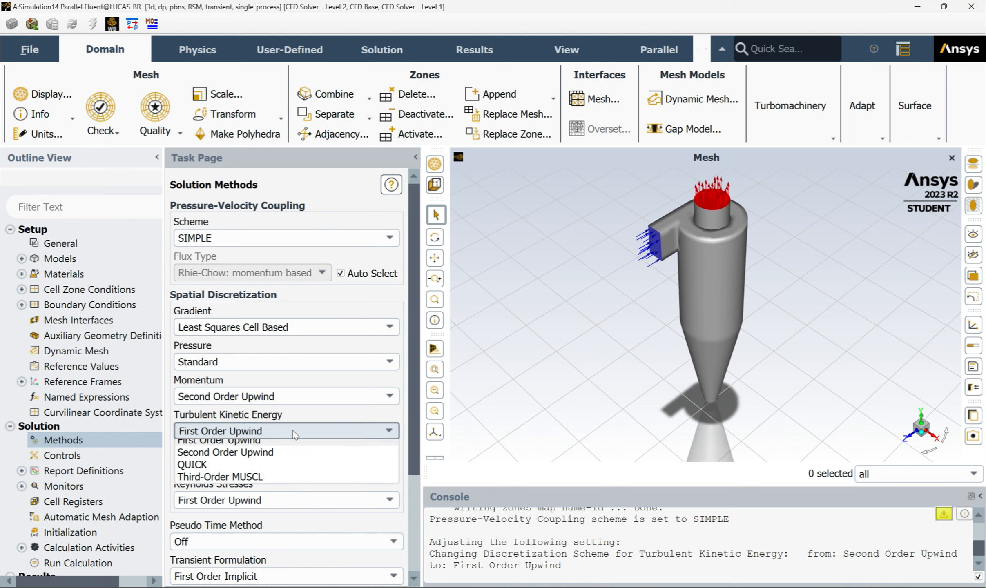
{"action": "left_click", "coordinate": [286, 451]}
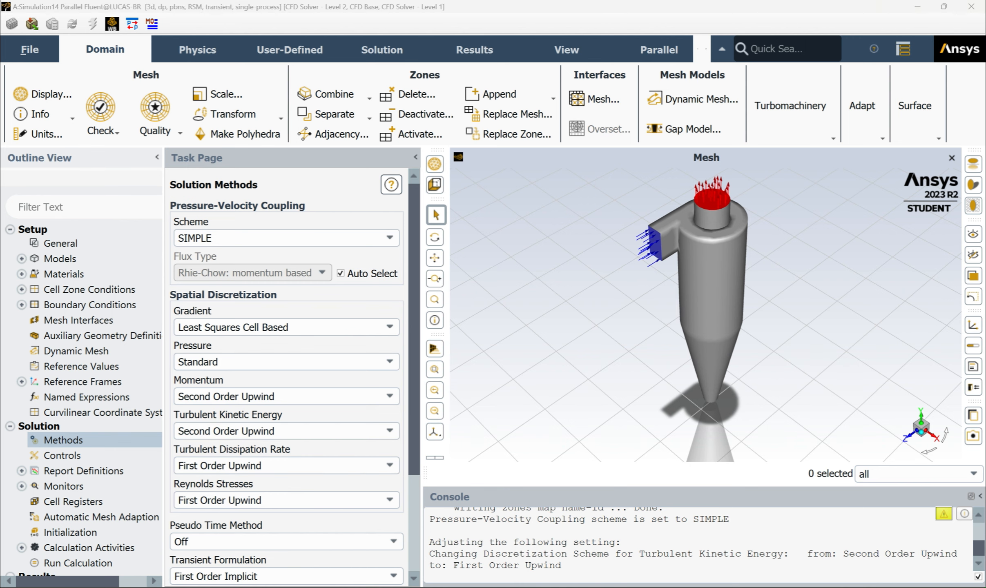
{"action": "left_click", "coordinate": [348, 462]}
{"action": "left_click", "coordinate": [306, 495]}
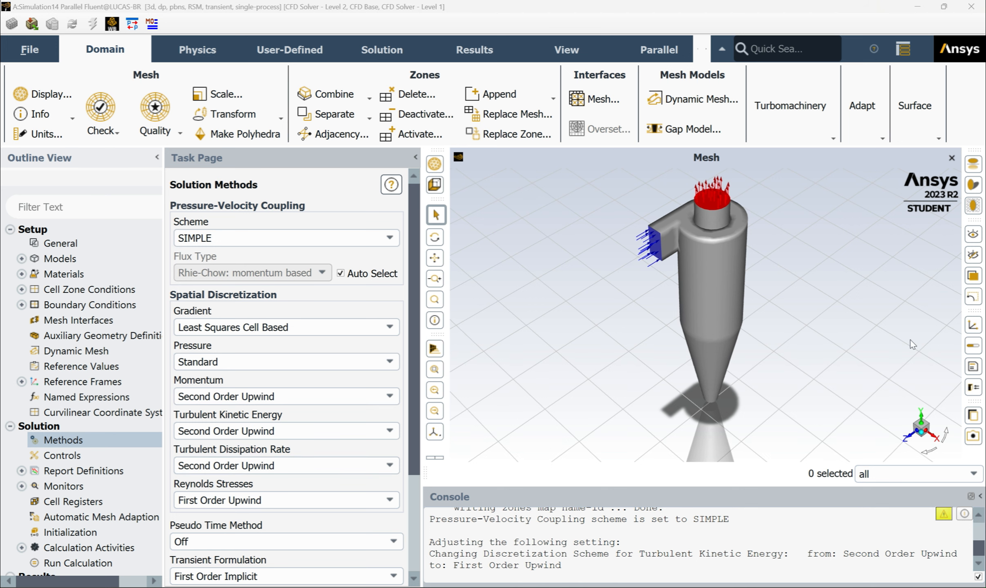
{"action": "left_click", "coordinate": [364, 508]}
{"action": "left_click", "coordinate": [286, 528]}
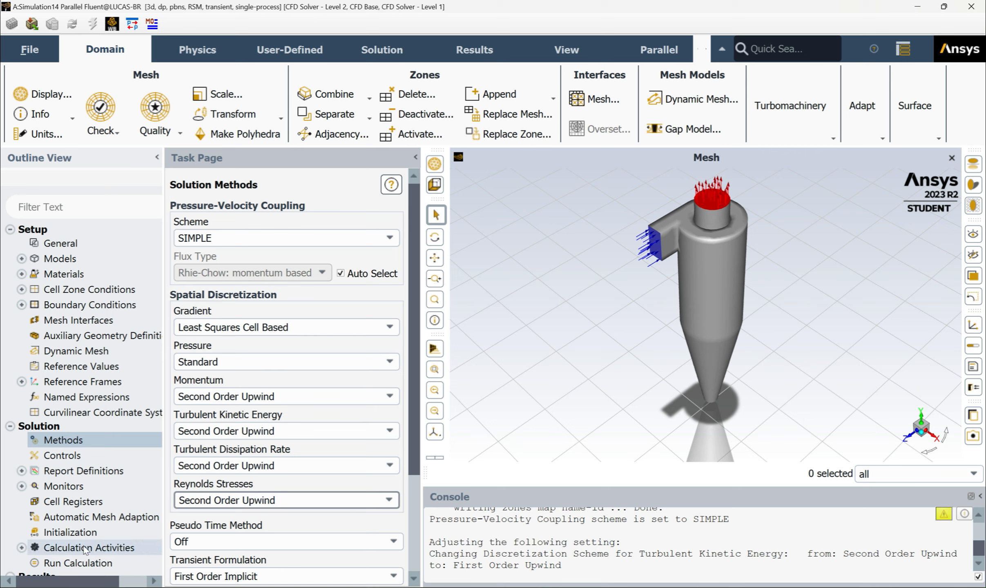
- Compute the standard initialization values from the inlet and set the initial X and Y velocities to 0 m/s
{"action": "left_click", "coordinate": [84, 532]}
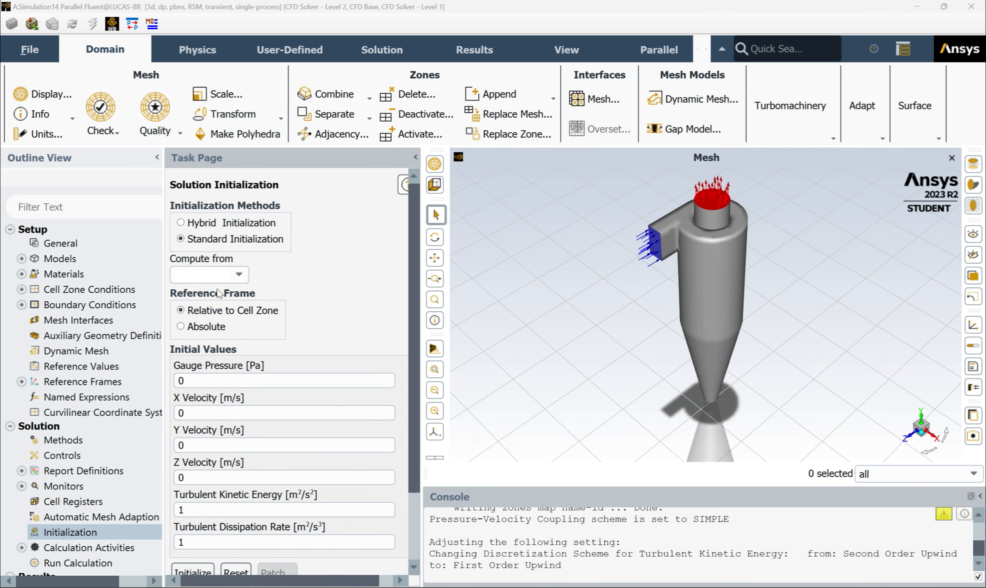
{"action": "left_click", "coordinate": [217, 275]}
{"action": "left_click", "coordinate": [187, 315]}
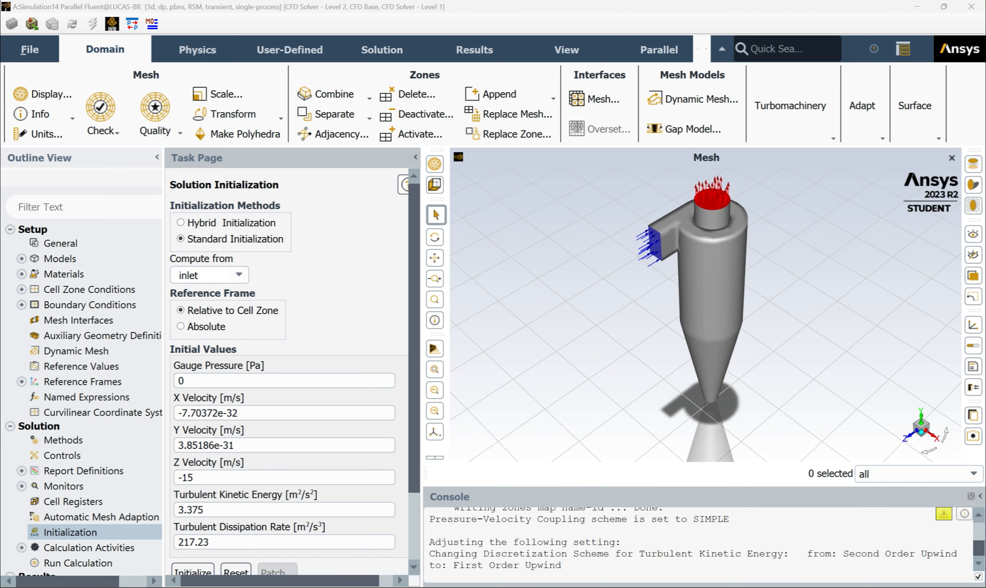
{"action": "left_click_drag", "start_coordinate": [254, 411], "coordinate": [155, 411]}
{"action": "type", "text": "0"}
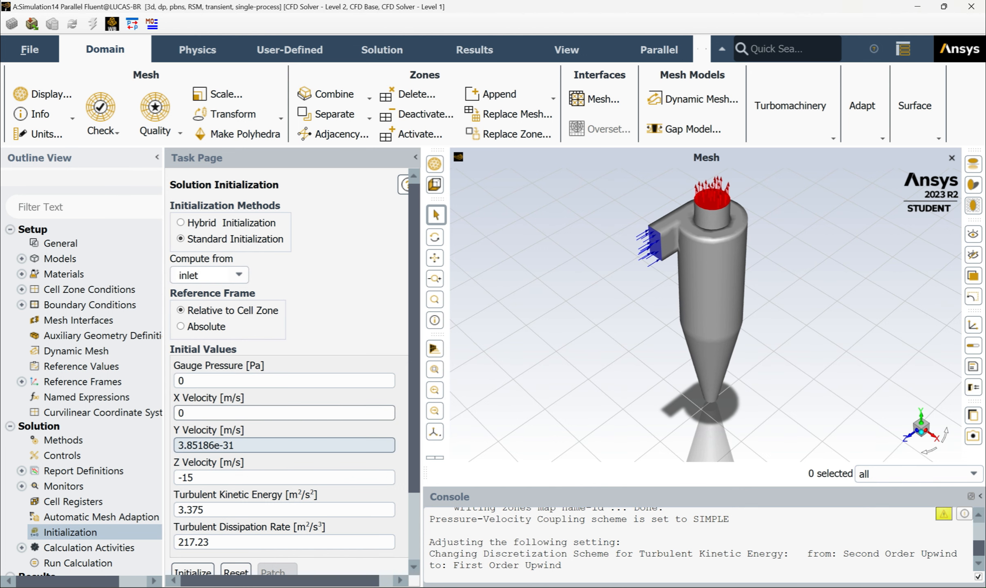
{"action": "left_click_drag", "start_coordinate": [261, 446], "coordinate": [163, 445]}
{"action": "type", "text": "0"}
- Set the initial Y velocity to 9.5 m/s and initialize the solution
{"action": "scroll", "coordinate": [296, 393], "scroll_direction": "down", "scroll_amount": 1}
{"action": "scroll", "coordinate": [296, 393], "scroll_direction": "down", "scroll_amount": 1}
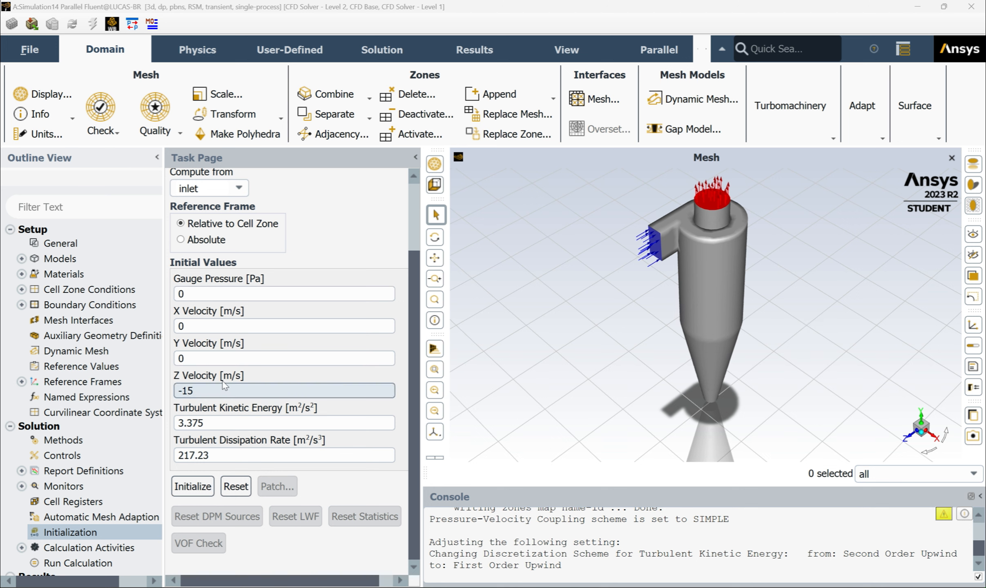
{"action": "double_click", "coordinate": [192, 357]}
{"action": "type", "text": "9.5"}
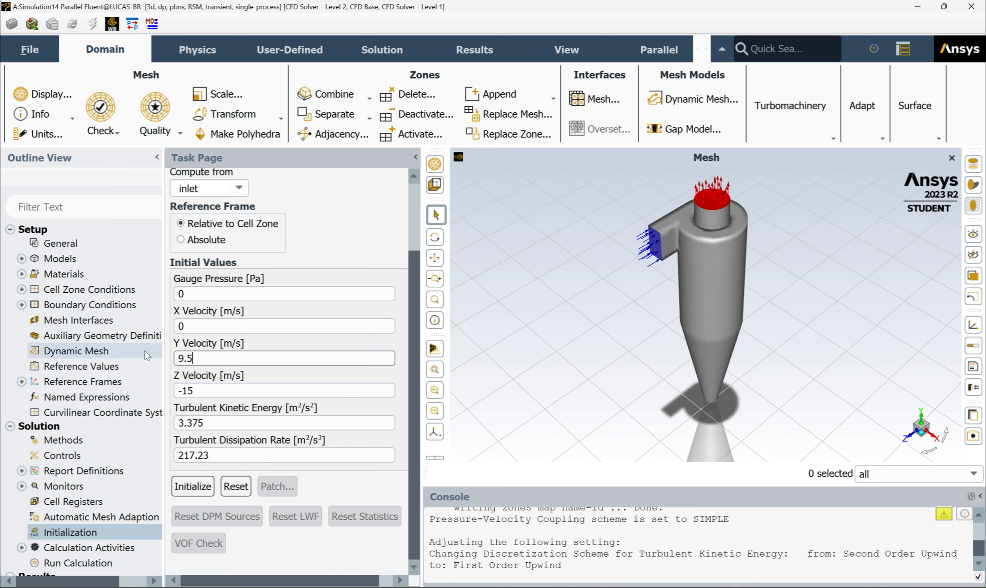
{"action": "left_click", "coordinate": [320, 250]}
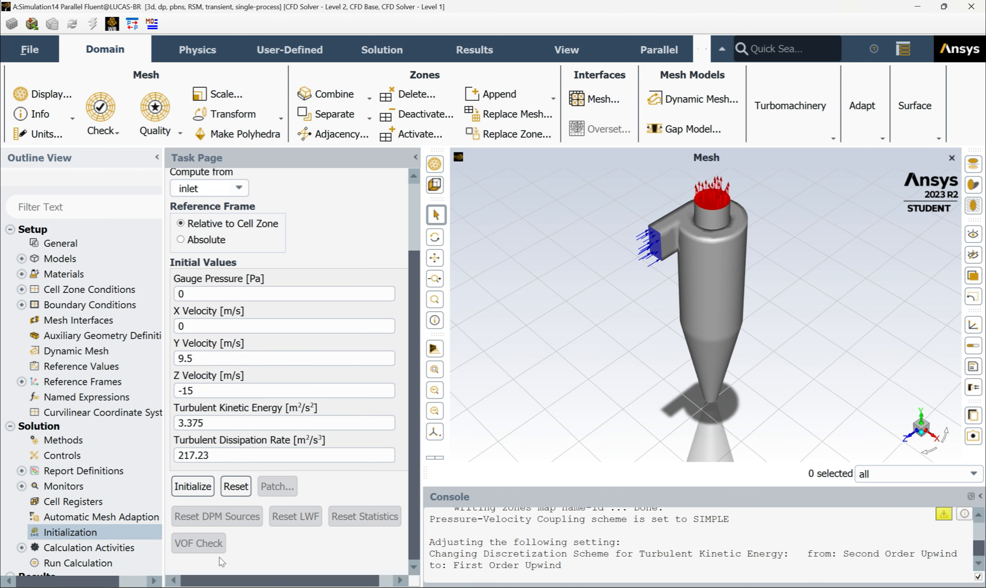
{"action": "left_click", "coordinate": [192, 486]}
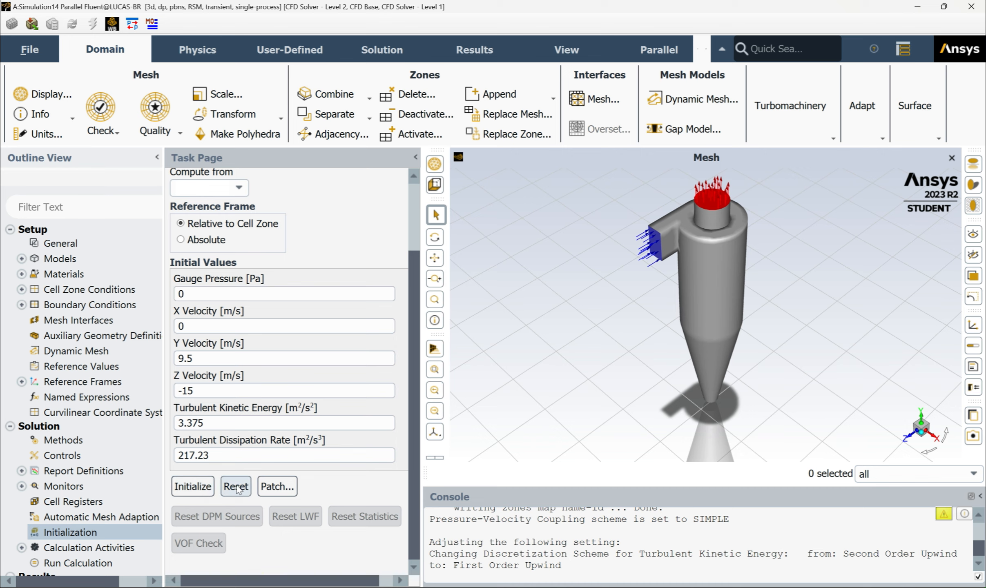
- Patch the Z velocity of the solid zone with a value of -15 m/s
{"action": "left_click", "coordinate": [277, 486]}
{"action": "left_click", "coordinate": [222, 294]}
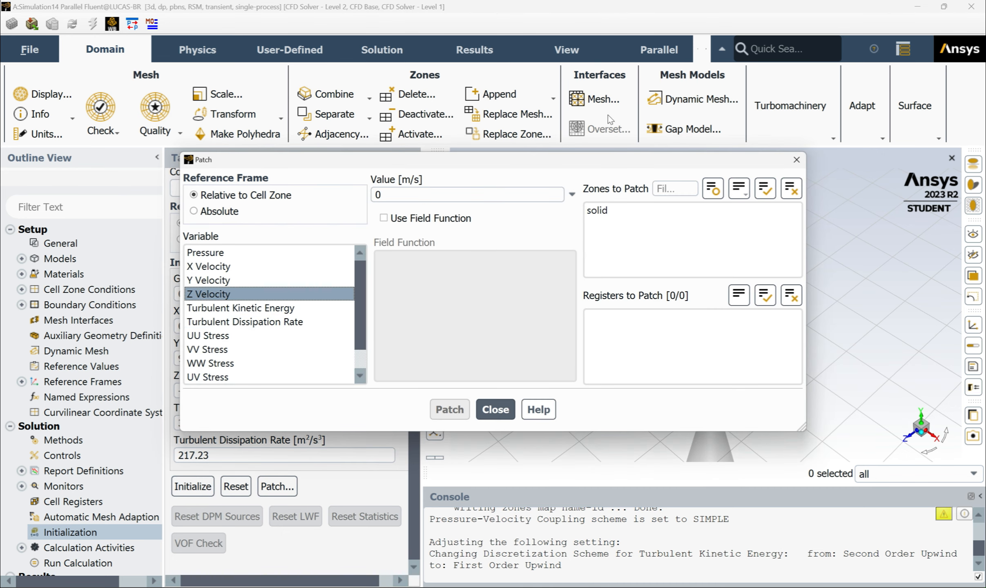
{"action": "left_click", "coordinate": [450, 195]}
{"action": "type", "text": "-15"}
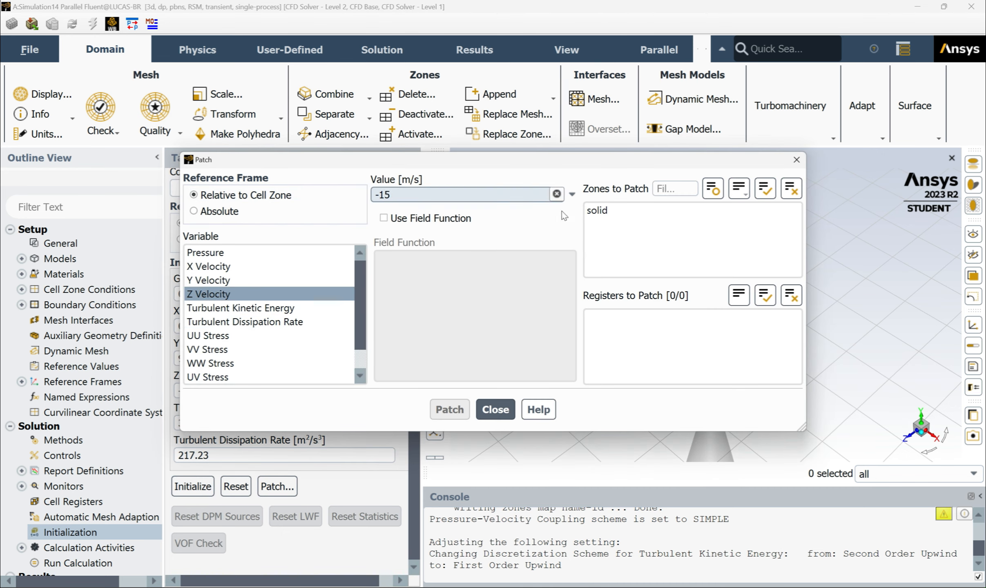
{"action": "left_click", "coordinate": [611, 211]}
{"action": "left_click", "coordinate": [460, 409]}
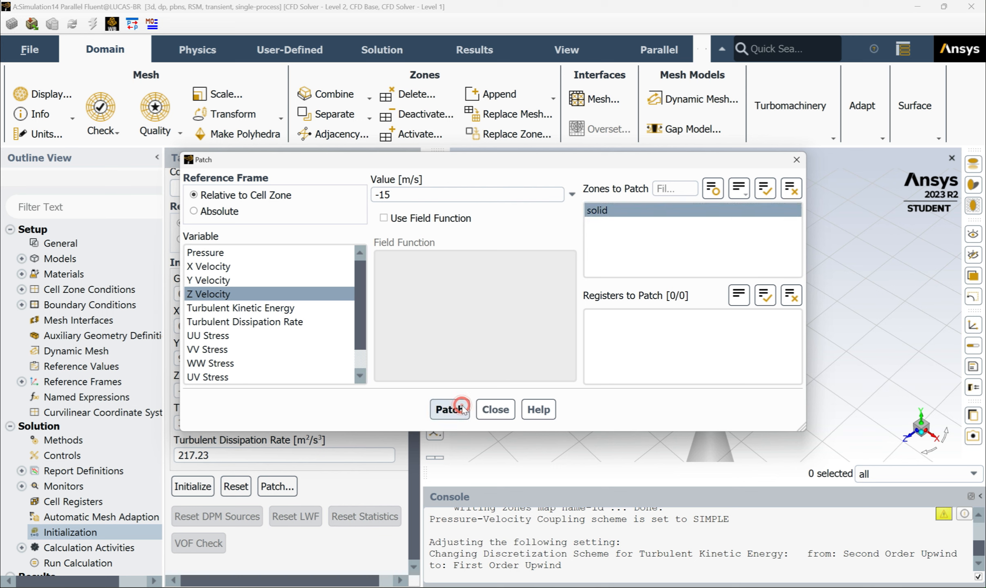
- Patch the Y velocity of the solid zone with 9.5 m/s and close the patch settings
{"action": "left_click", "coordinate": [252, 280]}
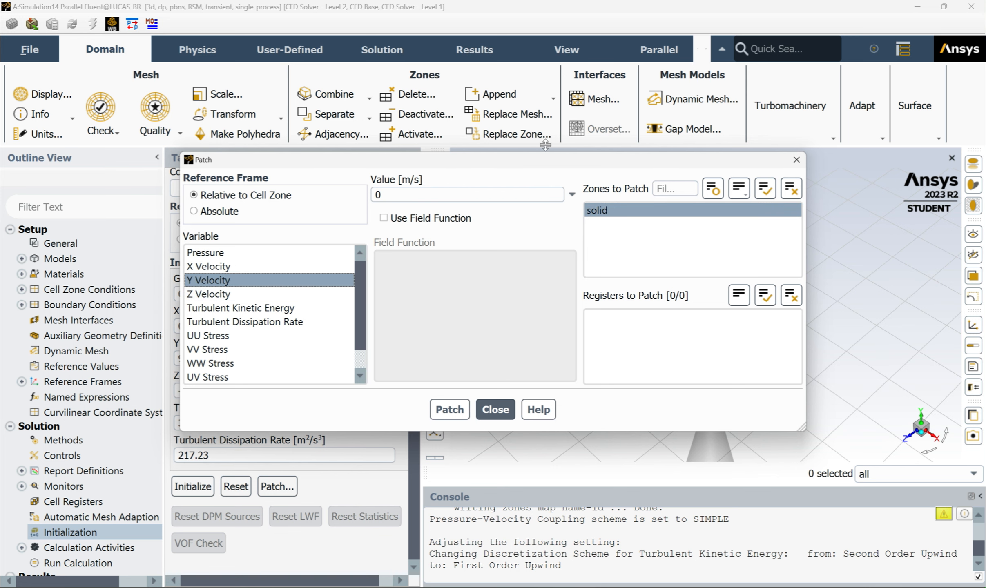
{"action": "left_click", "coordinate": [498, 195]}
{"action": "type", "text": "9.5"}
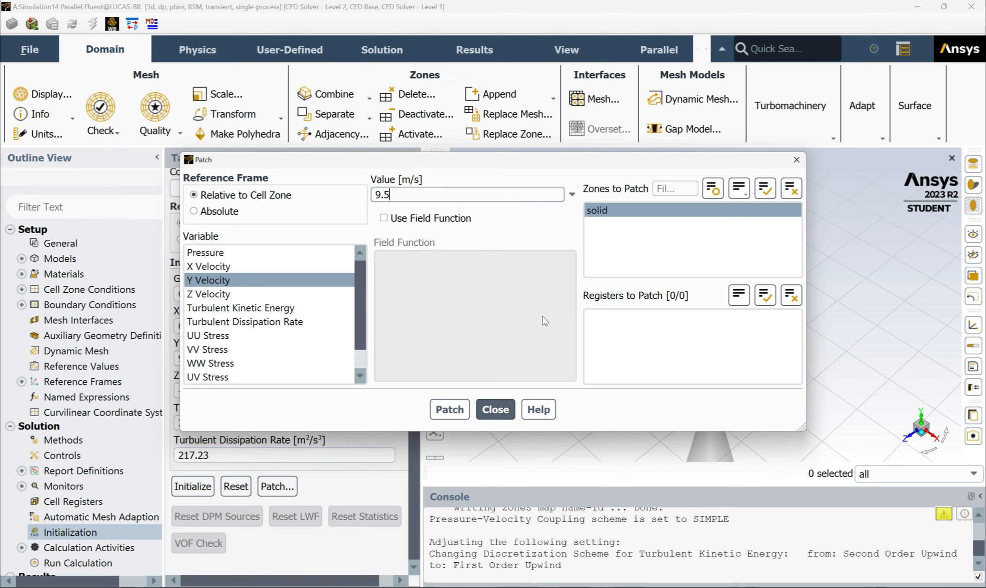
{"action": "left_click", "coordinate": [449, 410]}
{"action": "left_click", "coordinate": [495, 409]}
- Configure the calculation with a time step size of 0.0001 s and 3 time steps
{"action": "scroll", "coordinate": [67, 404], "scroll_direction": "down", "scroll_amount": 3}
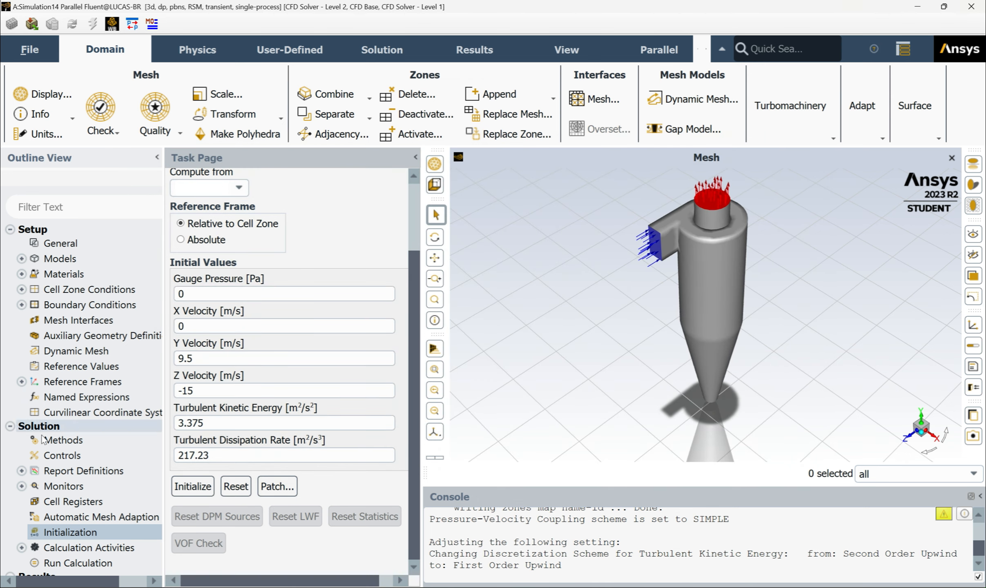
{"action": "left_click", "coordinate": [68, 411]}
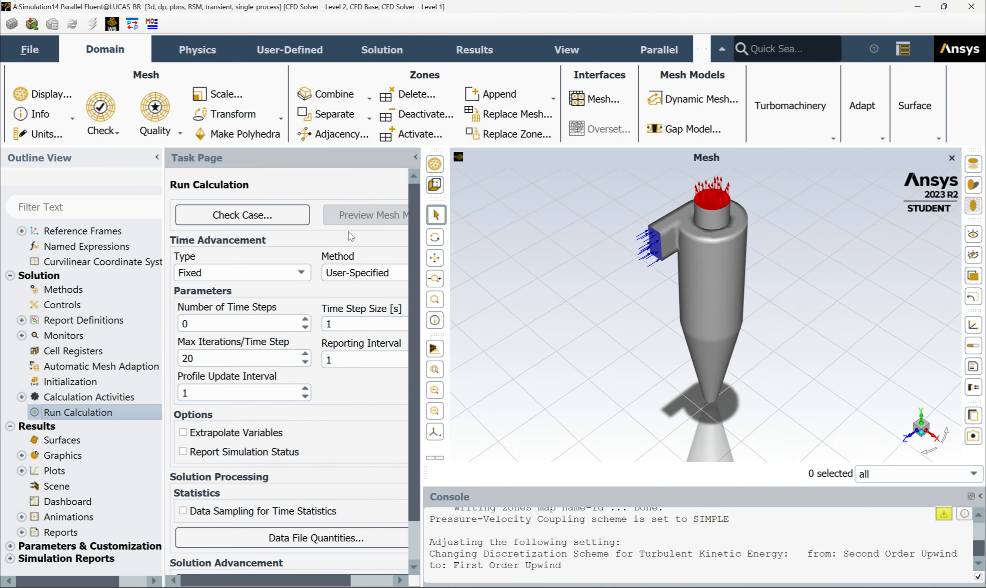
{"action": "left_click_drag", "start_coordinate": [339, 327], "coordinate": [311, 327]}
{"action": "type", "text": "0.000"}
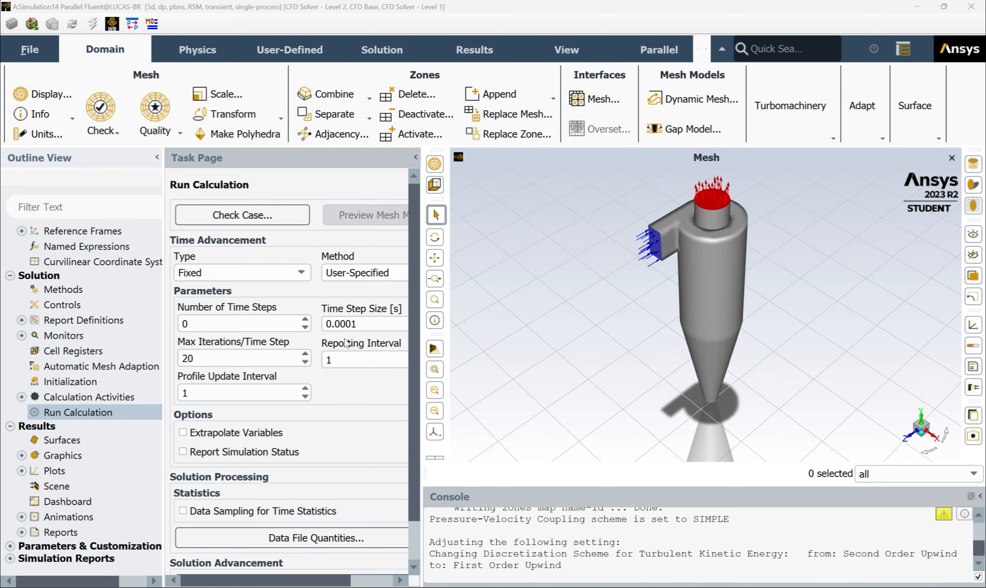
{"action": "scroll", "coordinate": [246, 385], "scroll_direction": "down", "scroll_amount": 1}
{"action": "scroll", "coordinate": [247, 385], "scroll_direction": "up", "scroll_amount": 1}
{"action": "double_click", "coordinate": [242, 324]}
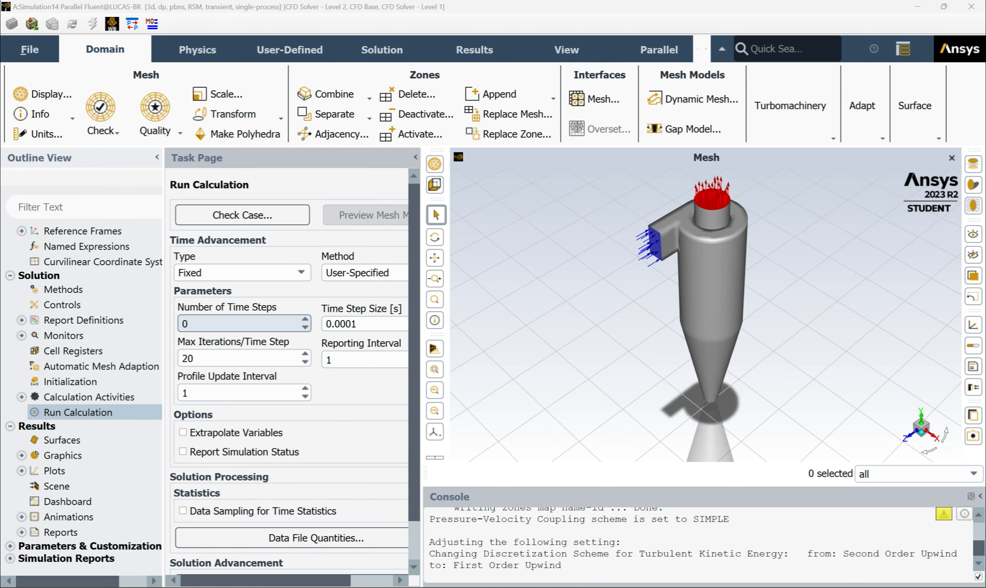
{"action": "type", "text": "3"}
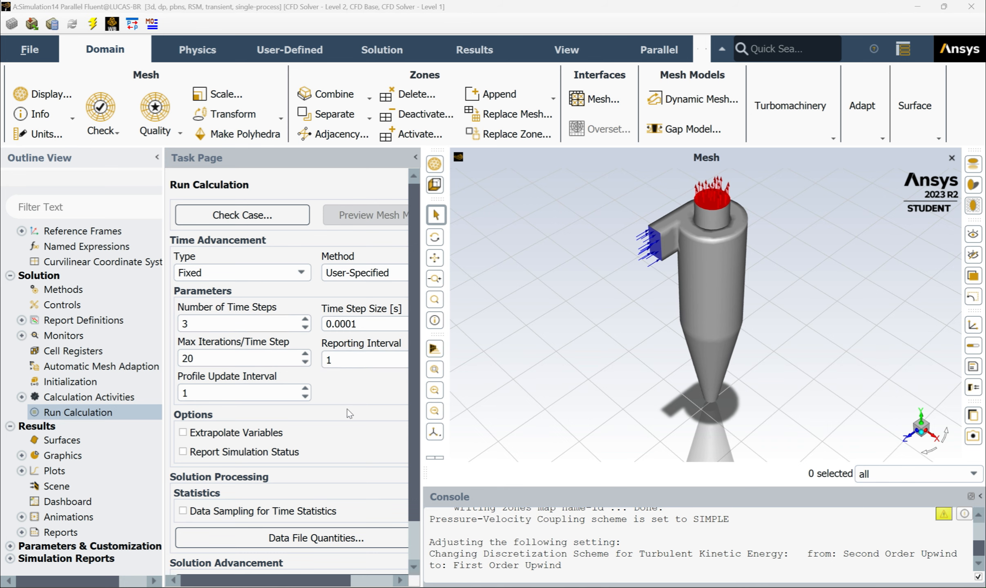
- Save the project and run the calculation to completion
{"action": "scroll", "coordinate": [306, 448], "scroll_direction": "down", "scroll_amount": 1}
{"action": "left_click", "coordinate": [30, 49]}
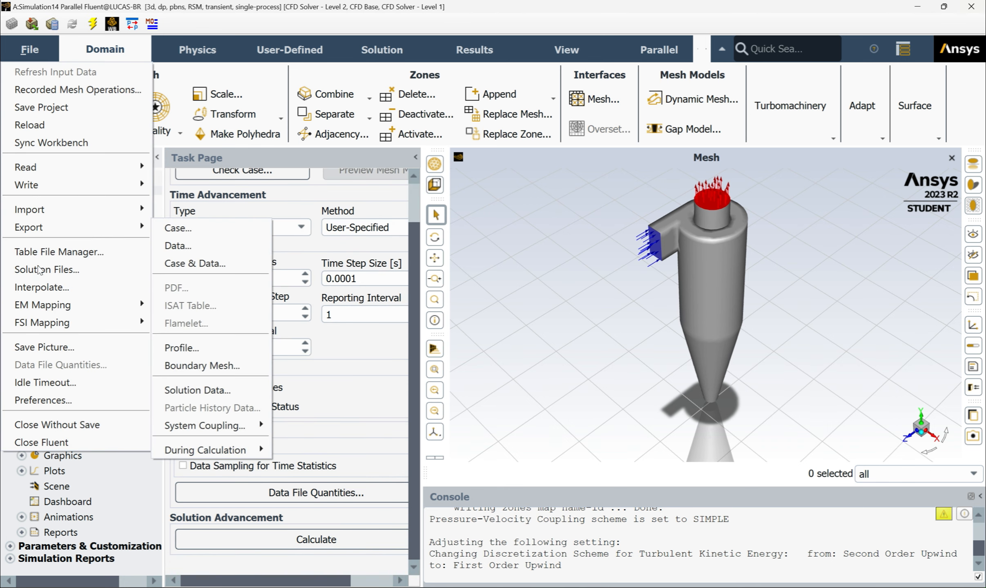
{"action": "left_click", "coordinate": [42, 107]}
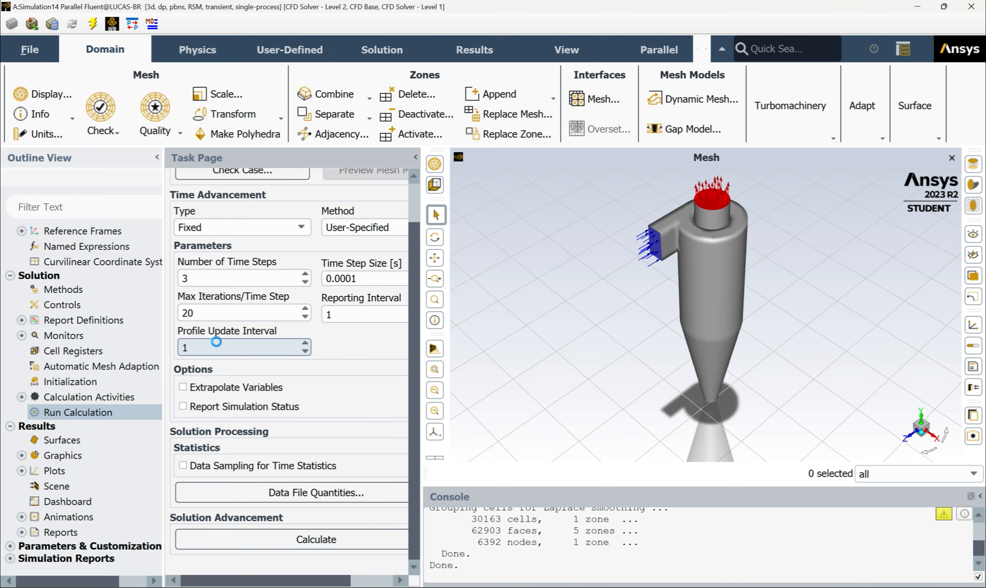
{"action": "left_click", "coordinate": [349, 538]}
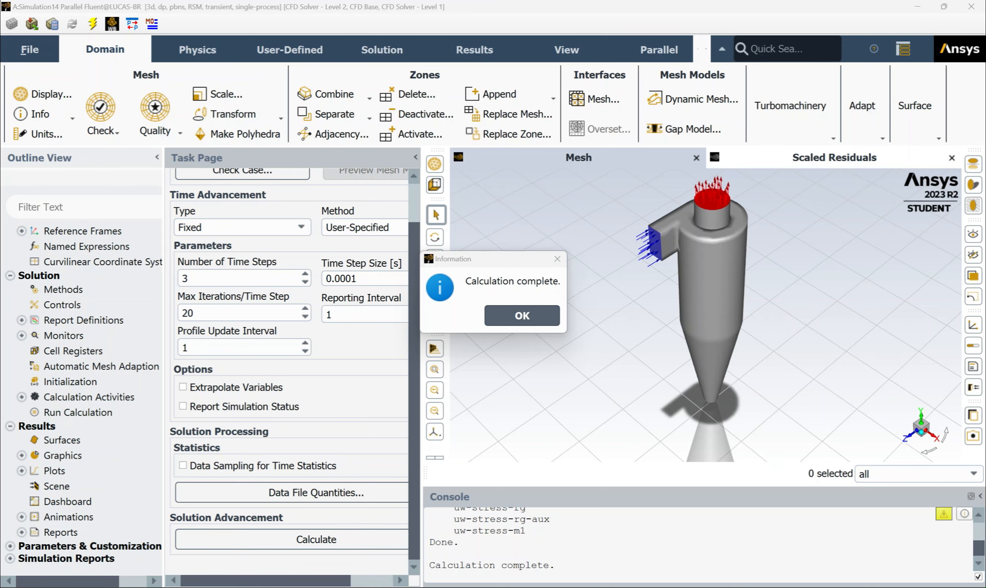
{"action": "left_click", "coordinate": [523, 316]}
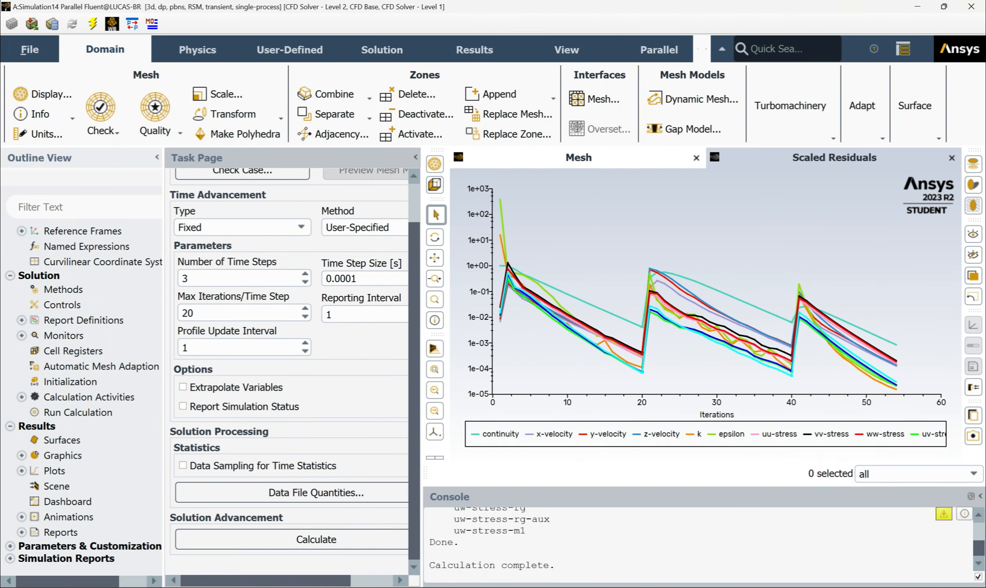
- Compute the mass-averaged static pressure of the solid cell zone with a volume integral report and close the report
{"action": "left_click", "coordinate": [578, 157]}
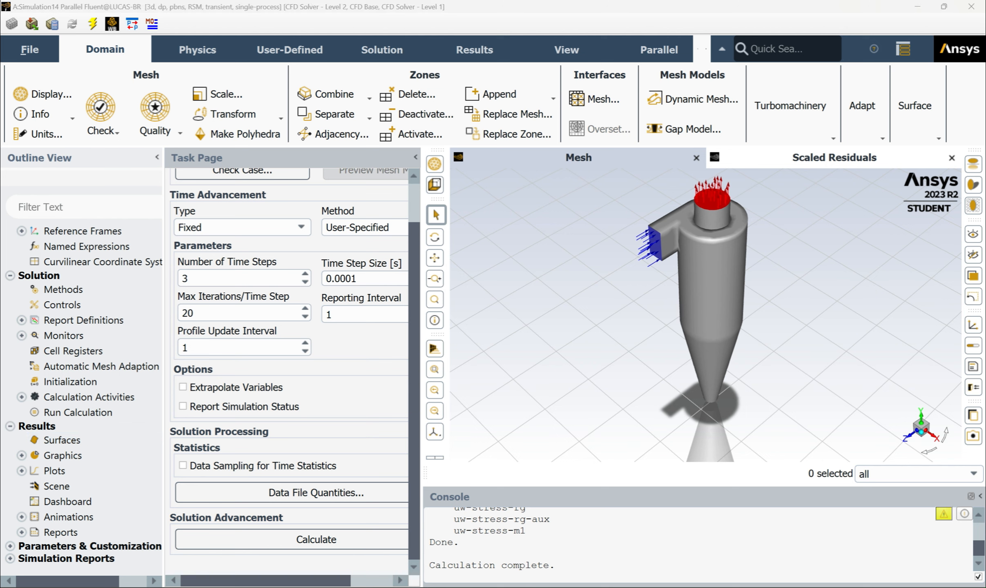
{"action": "double_click", "coordinate": [61, 532]}
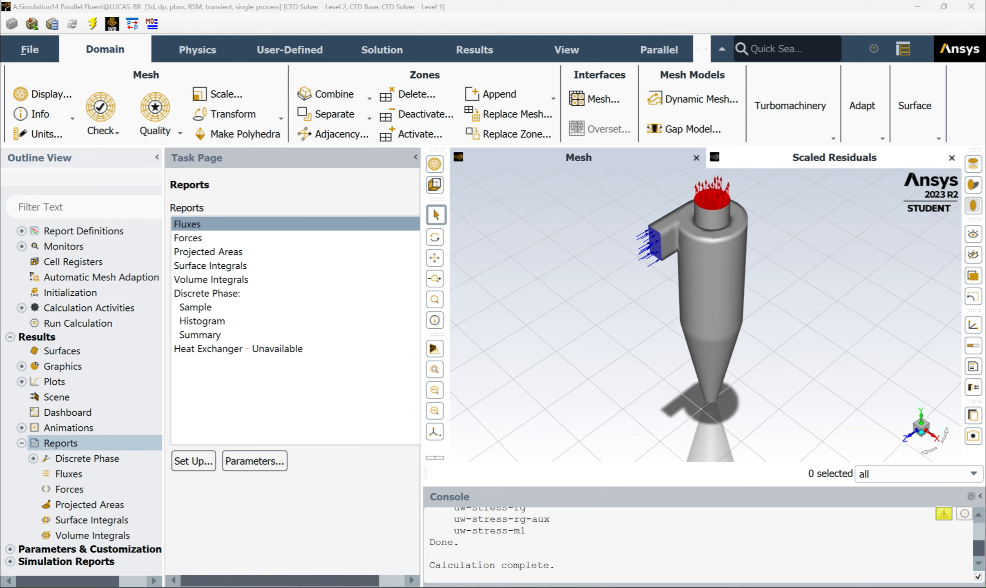
{"action": "double_click", "coordinate": [210, 279]}
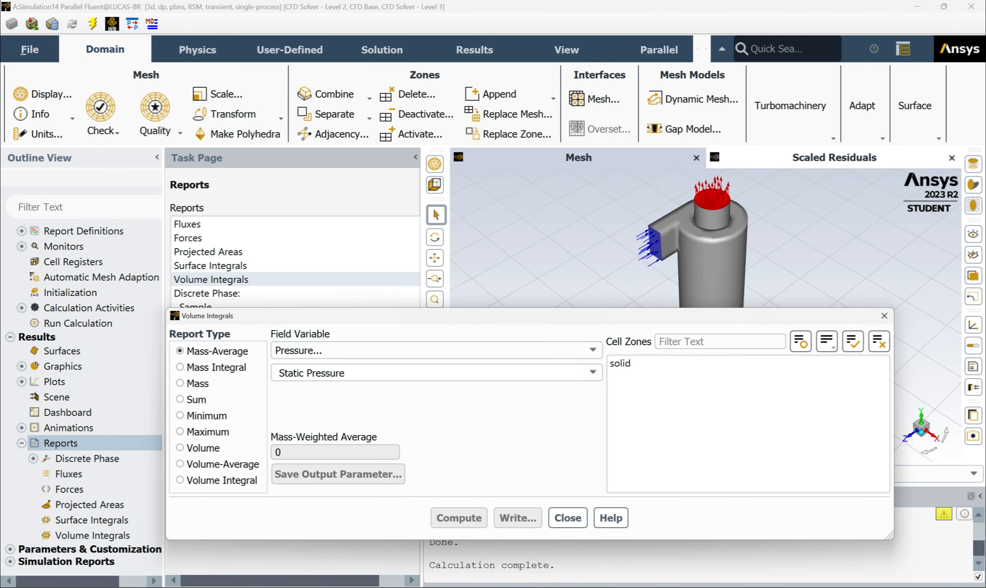
{"action": "left_click", "coordinate": [620, 363]}
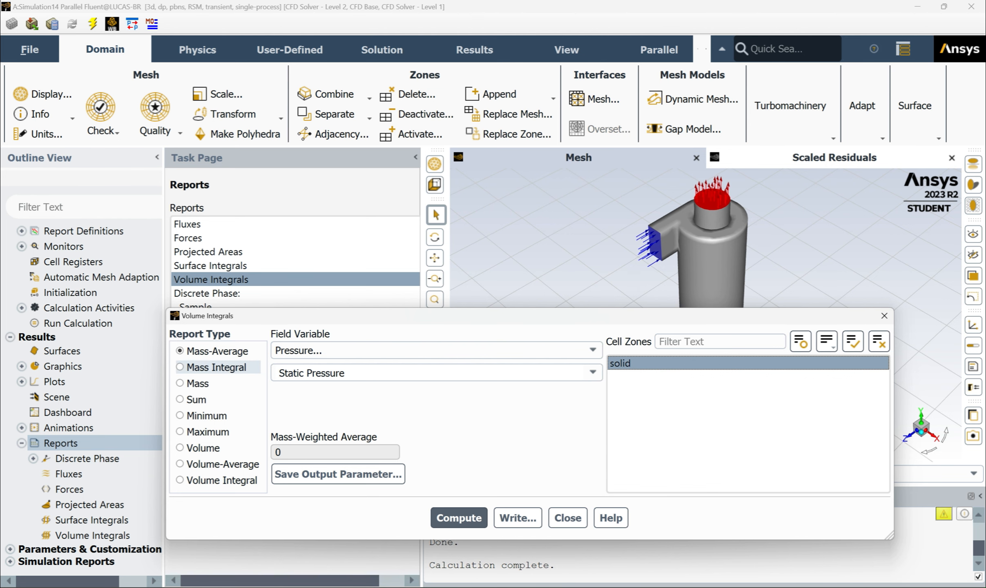
{"action": "left_click", "coordinate": [459, 518]}
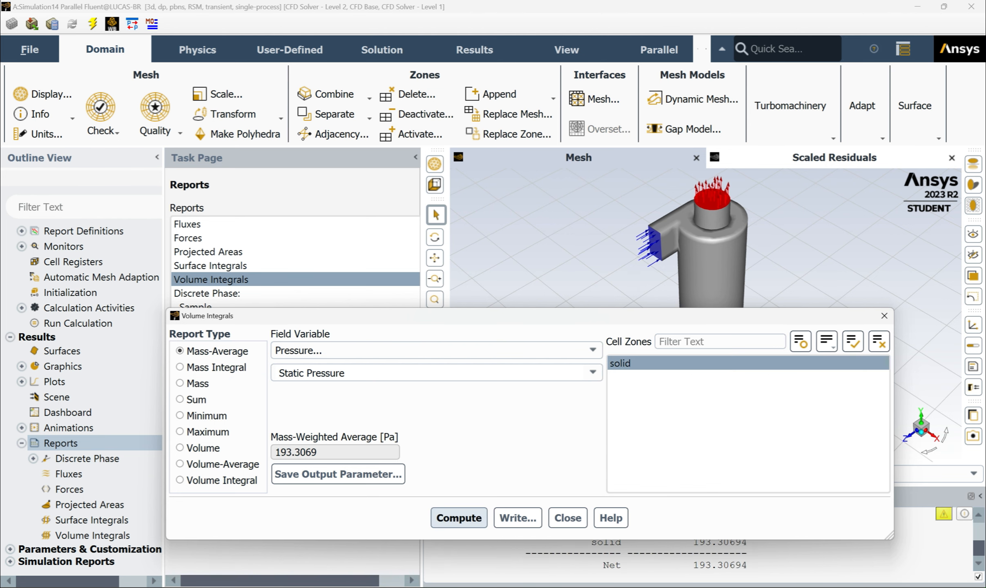
{"action": "left_click_drag", "start_coordinate": [327, 315], "coordinate": [230, 174]}
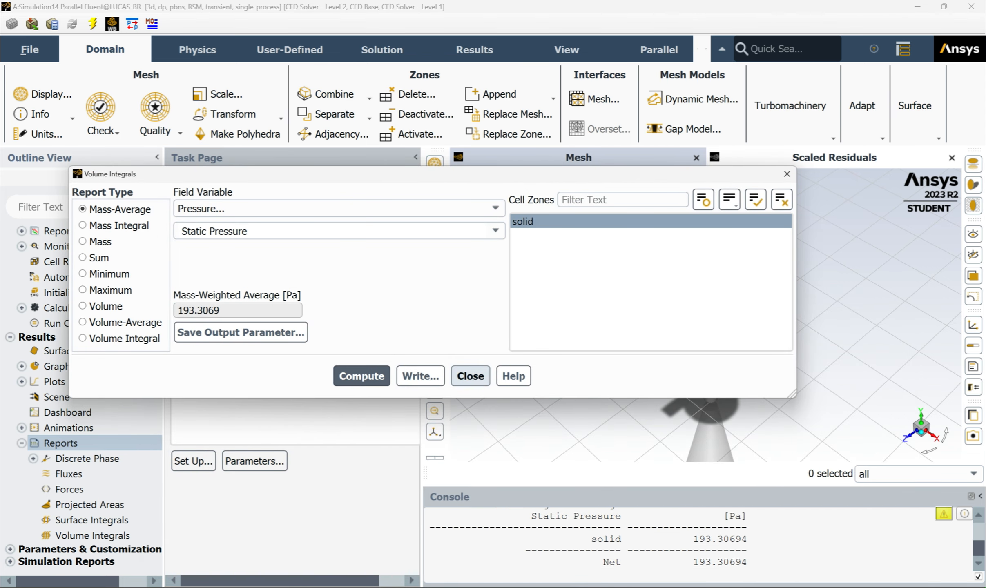
{"action": "left_click", "coordinate": [471, 375]}
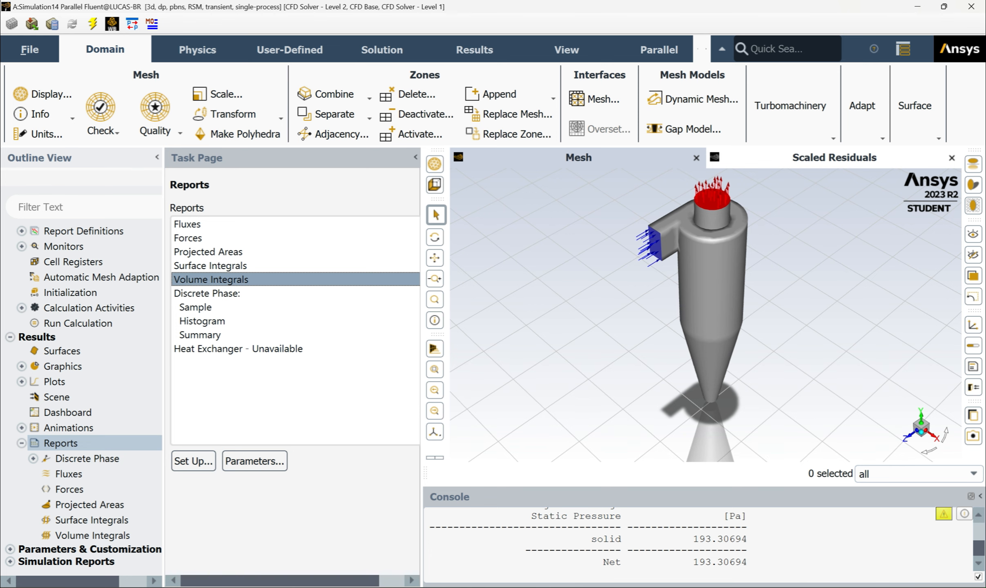
- Create a filled static pressure contour plot on the collectionbin, inlet, outlet and wall-solid surfaces and display it
{"action": "left_click", "coordinate": [833, 158]}
{"action": "left_click", "coordinate": [578, 158]}
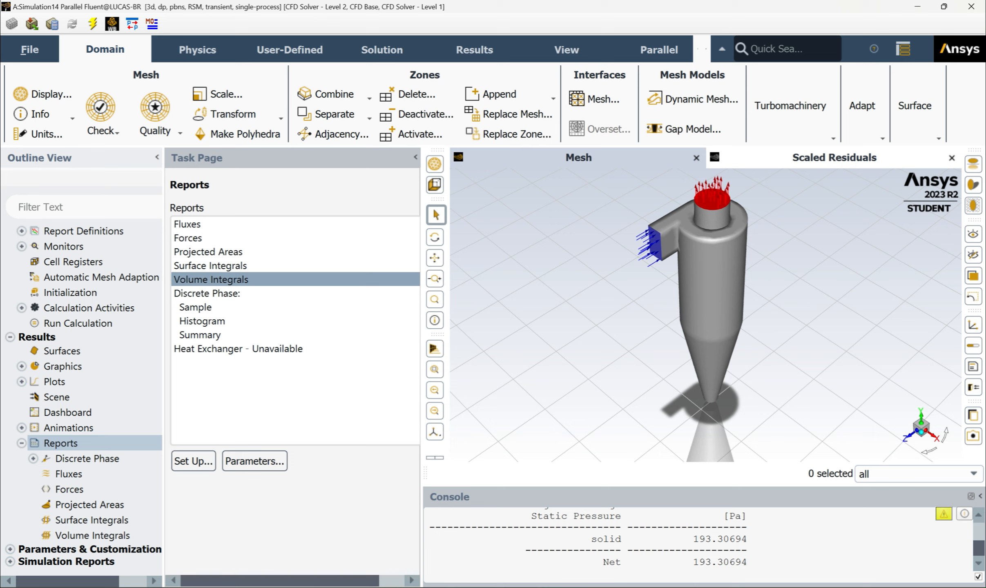
{"action": "double_click", "coordinate": [63, 366]}
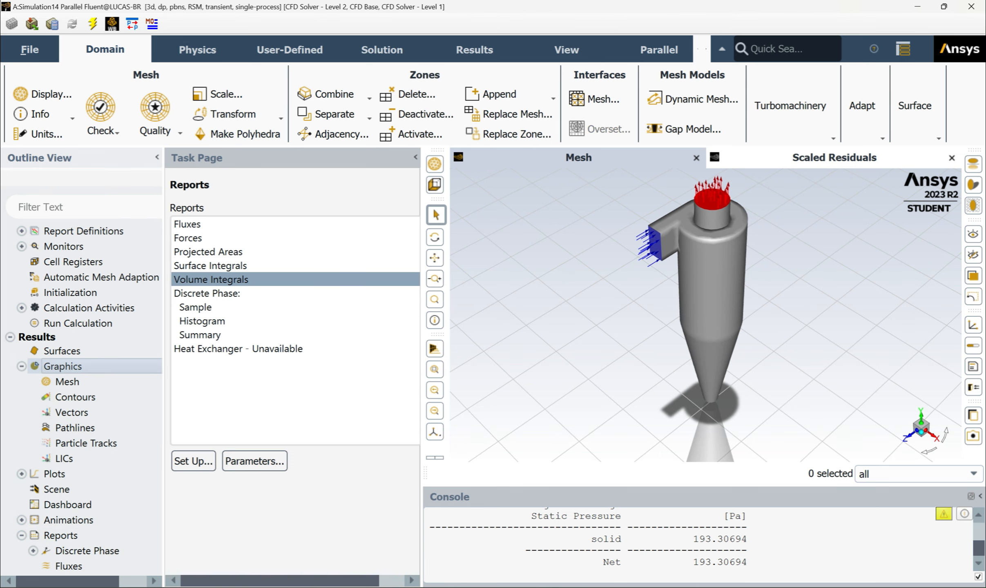
{"action": "double_click", "coordinate": [75, 397]}
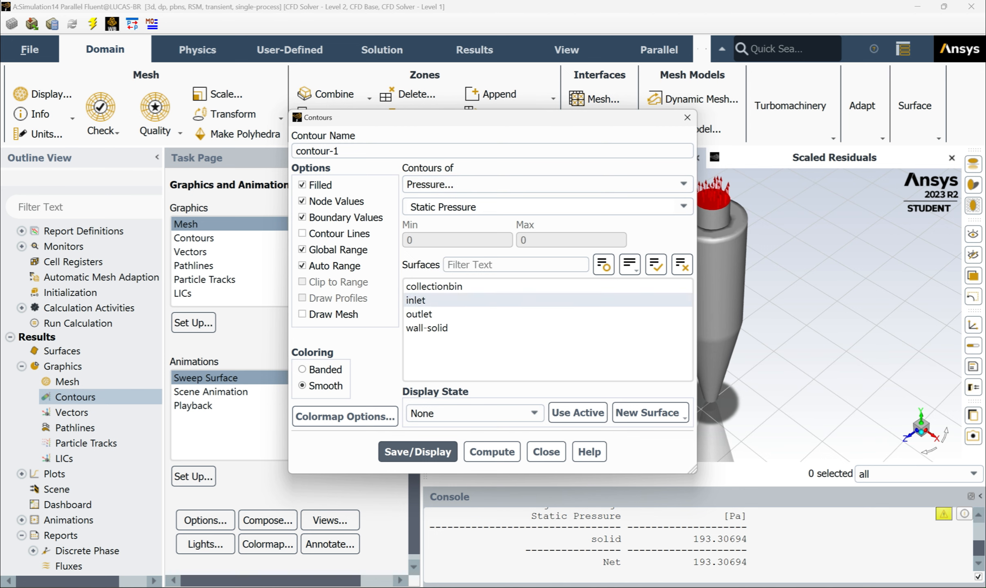
{"action": "left_click", "coordinate": [441, 286]}
{"action": "left_click", "coordinate": [441, 328], "text": "shift"}
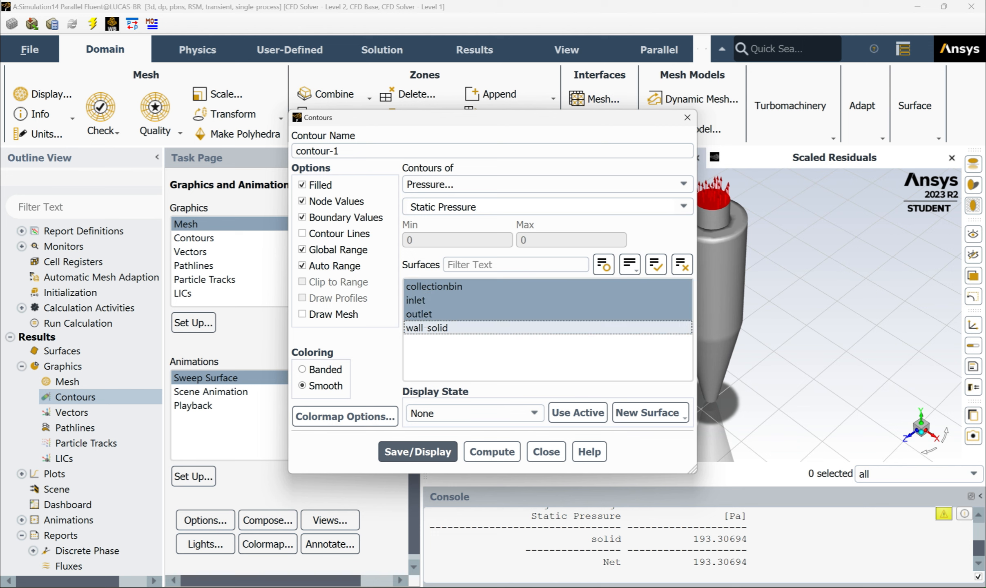
{"action": "left_click", "coordinate": [441, 328], "text": "shift"}
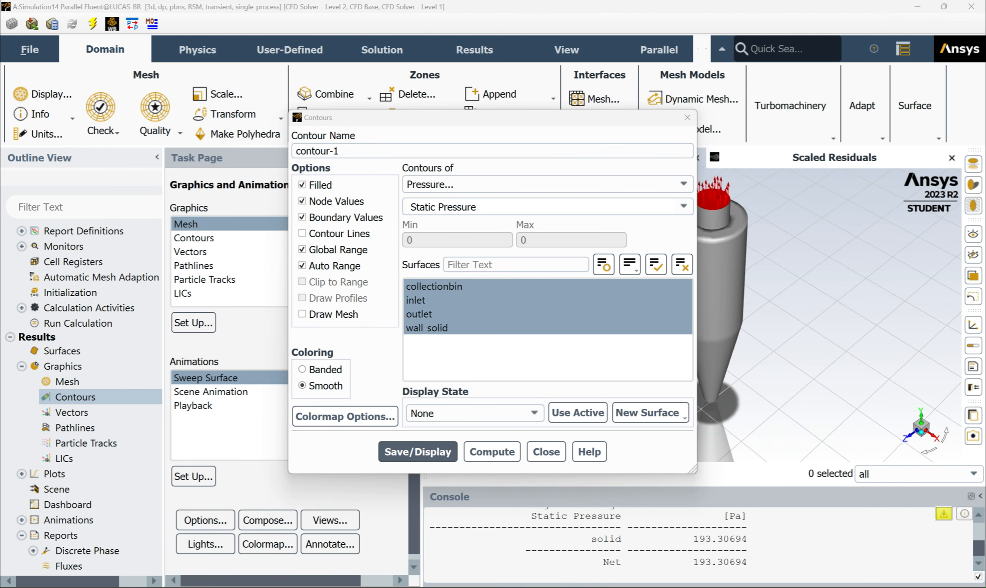
{"action": "left_click", "coordinate": [417, 451]}
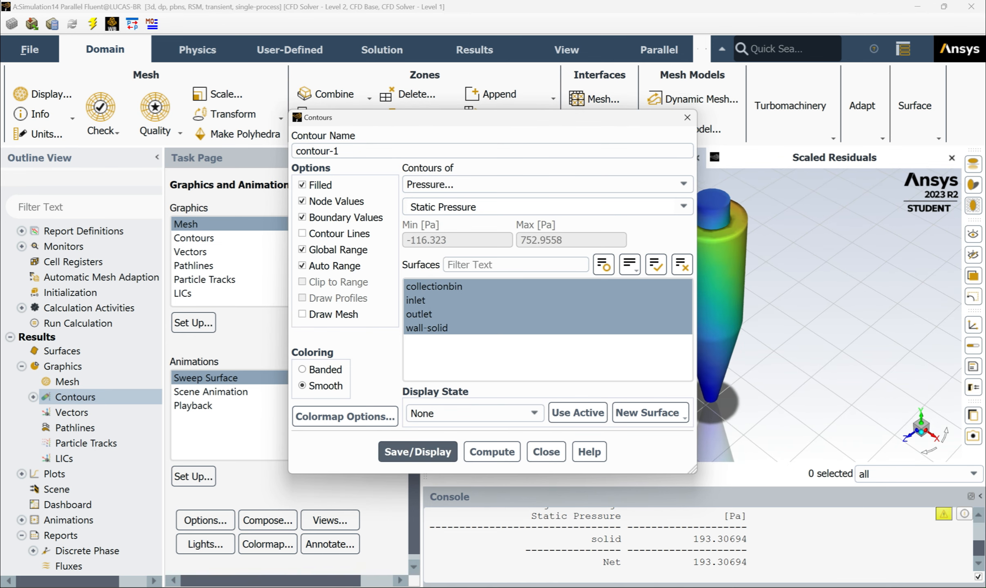
{"action": "left_click_drag", "start_coordinate": [544, 117], "coordinate": [353, 118]}
{"action": "left_click", "coordinate": [355, 452]}
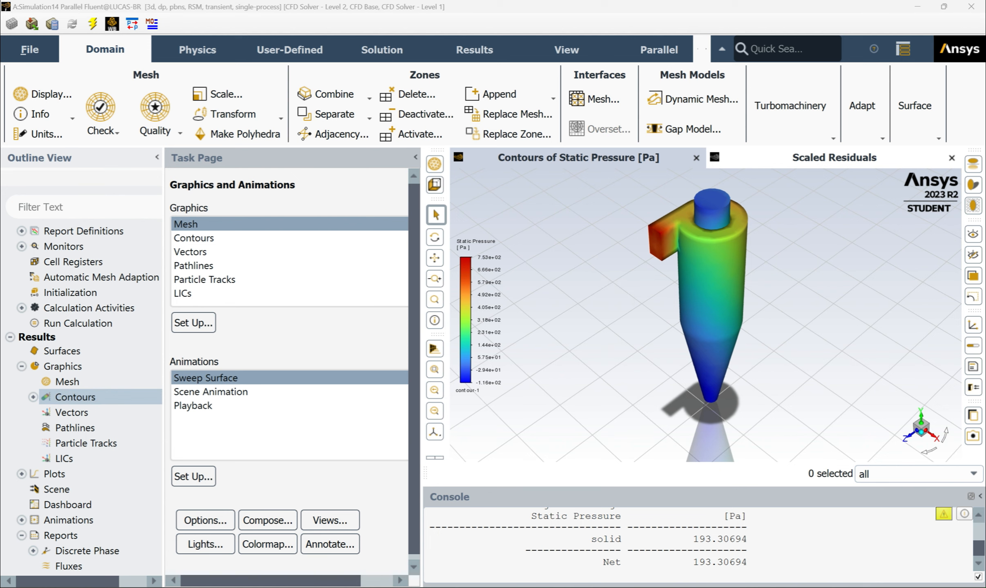
- Examine the static pressure contours over the whole cyclone from different angles and distances
{"action": "scroll", "coordinate": [705, 314], "scroll_direction": "down", "scroll_amount": 2}
{"action": "scroll", "coordinate": [706, 314], "scroll_direction": "up", "scroll_amount": 3}
{"action": "left_click_drag", "start_coordinate": [706, 314], "coordinate": [682, 327]}
{"action": "scroll", "coordinate": [706, 314], "scroll_direction": "down", "scroll_amount": 3}
{"action": "middle_click_drag", "start_coordinate": [705, 314], "coordinate": [923, 391]}
{"action": "scroll", "coordinate": [736, 368], "scroll_direction": "up", "scroll_amount": 2}
{"action": "scroll", "coordinate": [744, 384], "scroll_direction": "down", "scroll_amount": 3}
{"action": "scroll", "coordinate": [860, 427], "scroll_direction": "down", "scroll_amount": 1}
{"action": "left_click_drag", "start_coordinate": [711, 348], "coordinate": [783, 396]}
{"action": "left_click", "coordinate": [436, 257]}
{"action": "left_click_drag", "start_coordinate": [899, 433], "coordinate": [703, 270]}
{"action": "scroll", "coordinate": [703, 270], "scroll_direction": "down", "scroll_amount": 2}
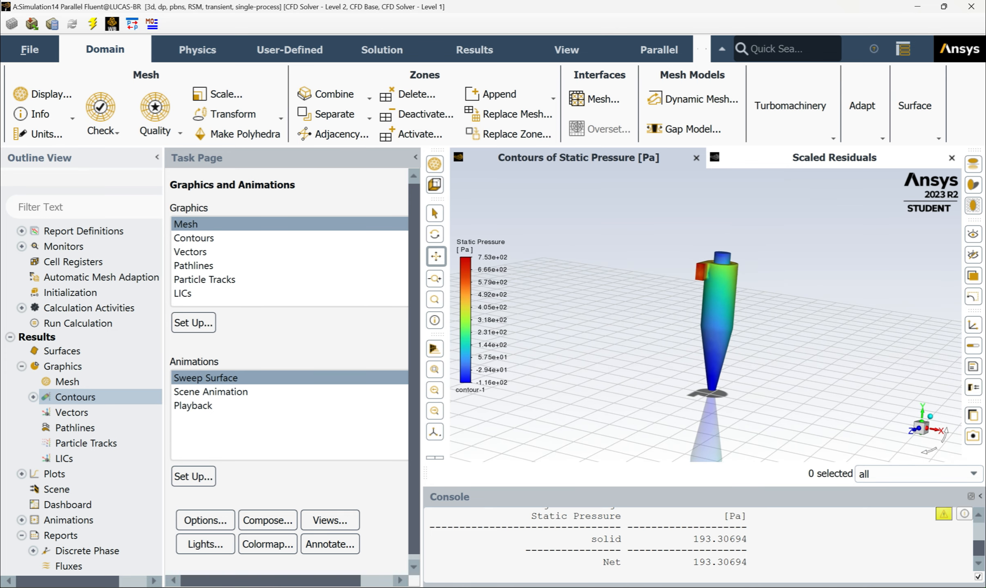
{"action": "scroll", "coordinate": [702, 270], "scroll_direction": "up", "scroll_amount": 3}
{"action": "scroll", "coordinate": [690, 327], "scroll_direction": "down", "scroll_amount": 1}
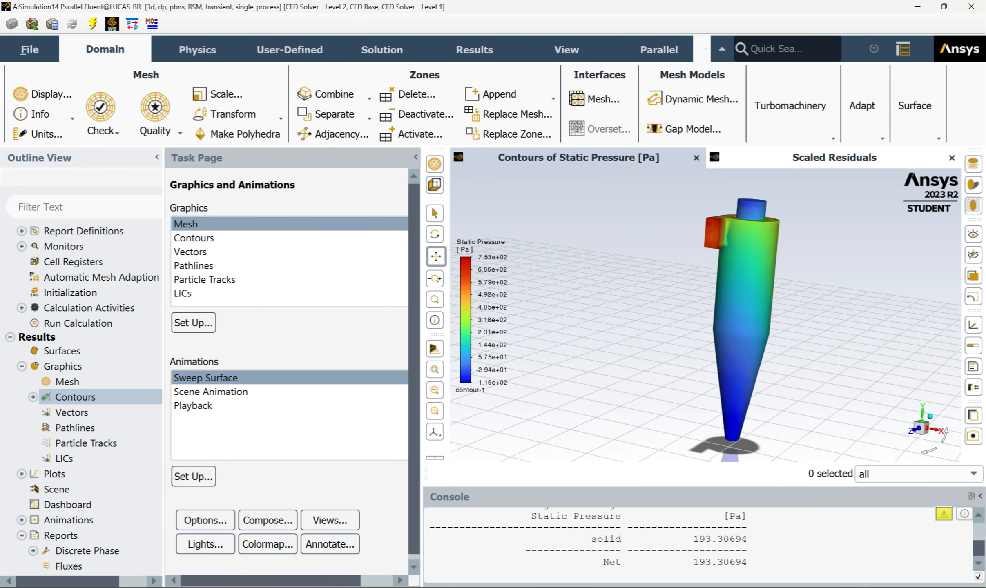
- Save the project, using the settings changes for the current calculation only
{"action": "left_click", "coordinate": [30, 50]}
{"action": "left_click", "coordinate": [37, 106]}
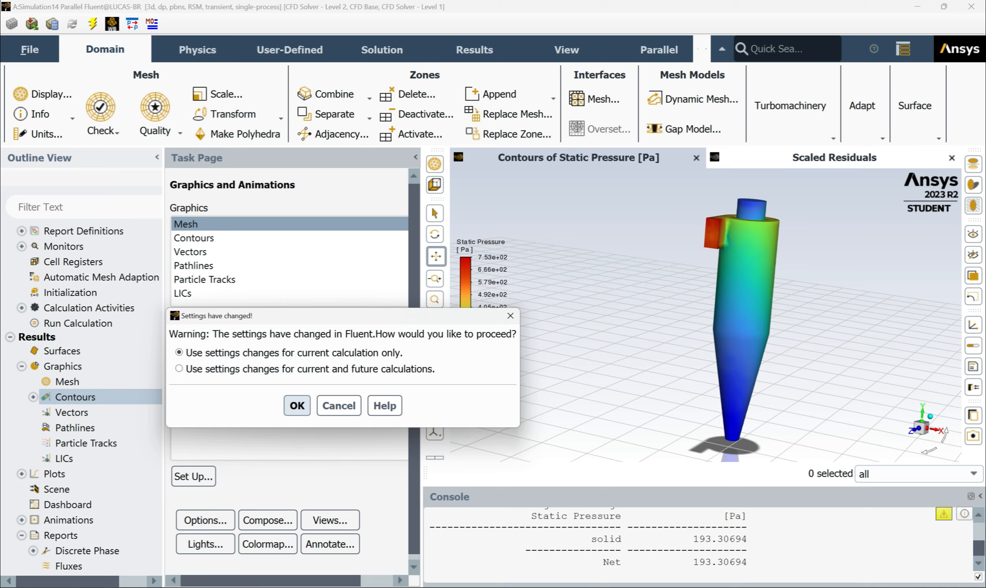
{"action": "key", "text": "Return"}
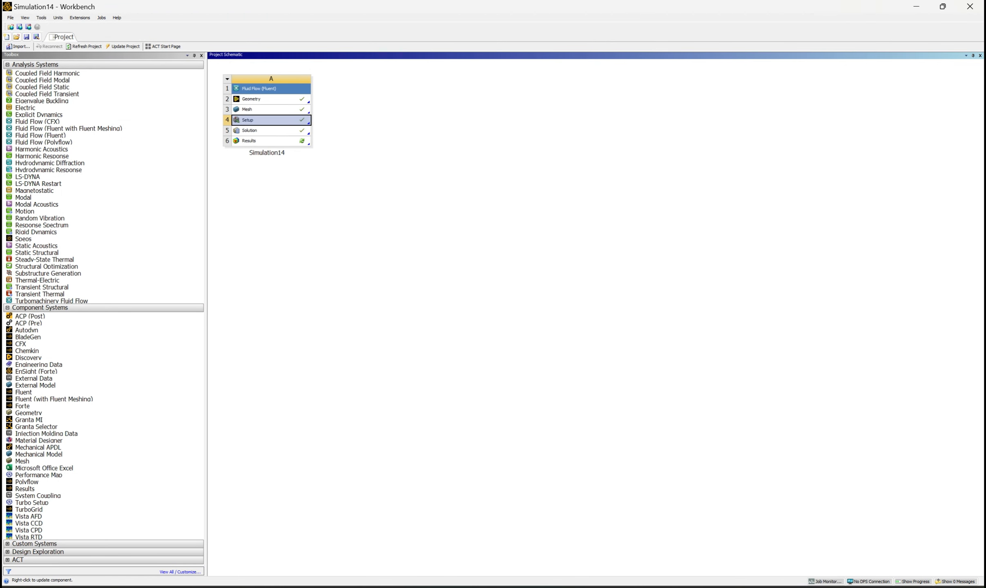
- Open the Simulation14 geometry in DesignModeler and select the small circular face at the cone's tip, viewed straight on
{"action": "double_click", "coordinate": [265, 99]}
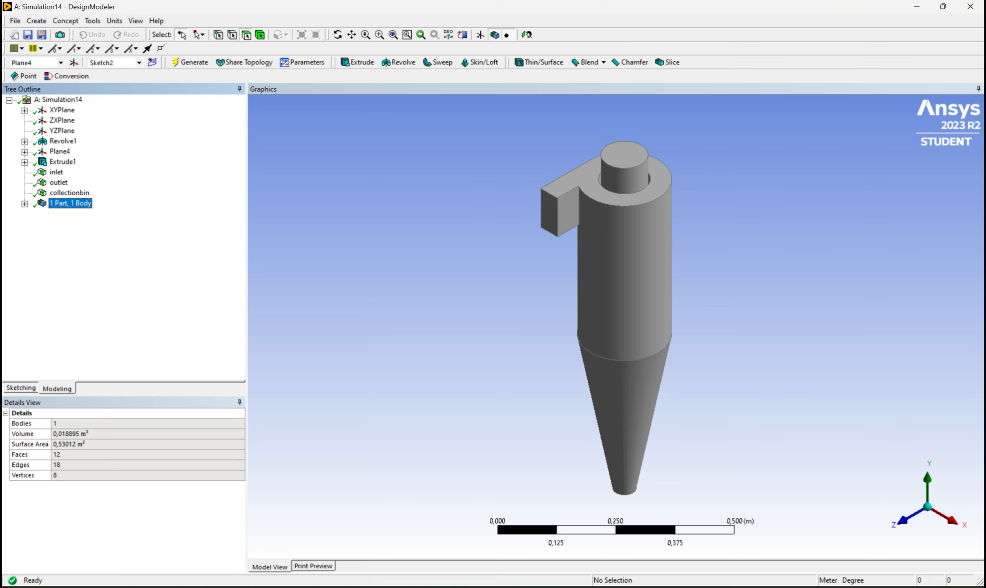
{"action": "left_click", "coordinate": [338, 35]}
{"action": "left_click_drag", "start_coordinate": [616, 347], "coordinate": [605, 322]}
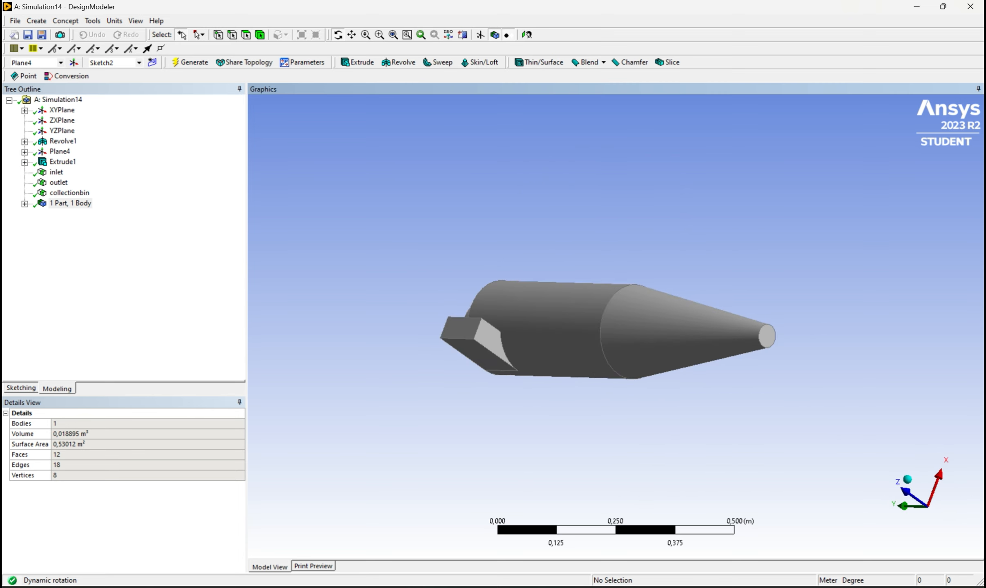
{"action": "left_click", "coordinate": [526, 34]}
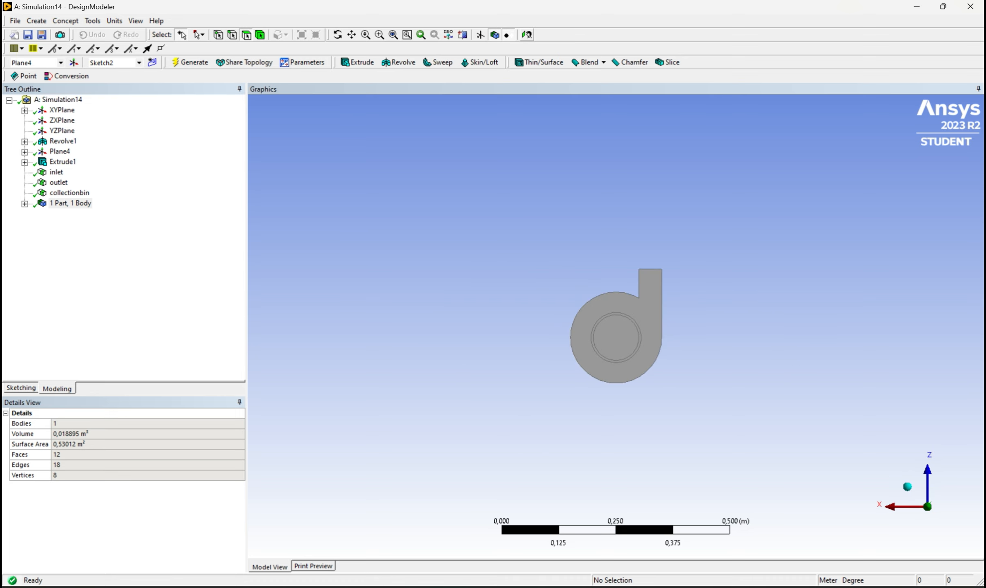
{"action": "left_click", "coordinate": [337, 34]}
{"action": "left_click_drag", "start_coordinate": [674, 326], "coordinate": [507, 341]}
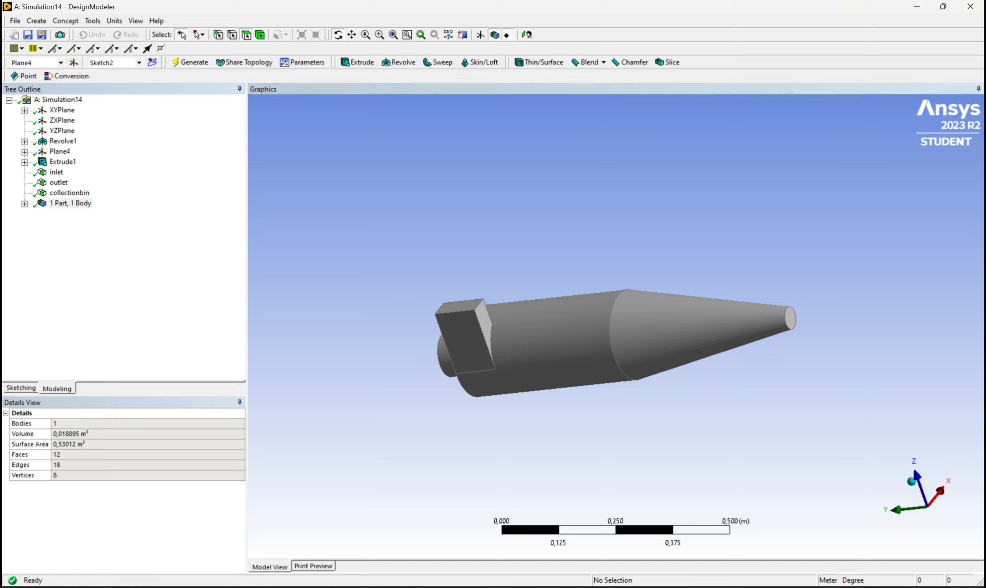
{"action": "left_click", "coordinate": [790, 318]}
{"action": "left_click", "coordinate": [526, 35]}
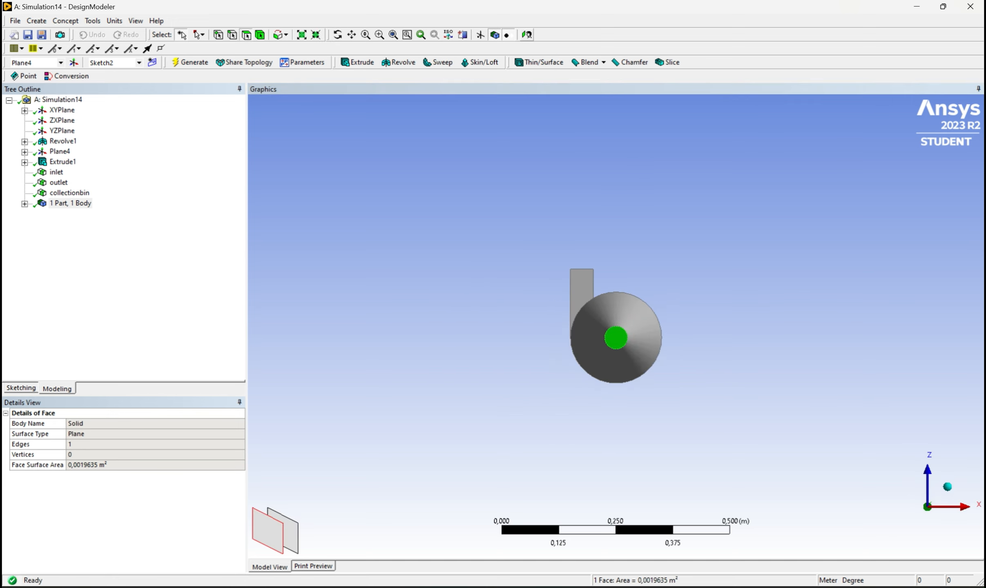
{"action": "scroll", "coordinate": [616, 326], "scroll_direction": "up", "scroll_amount": 6}
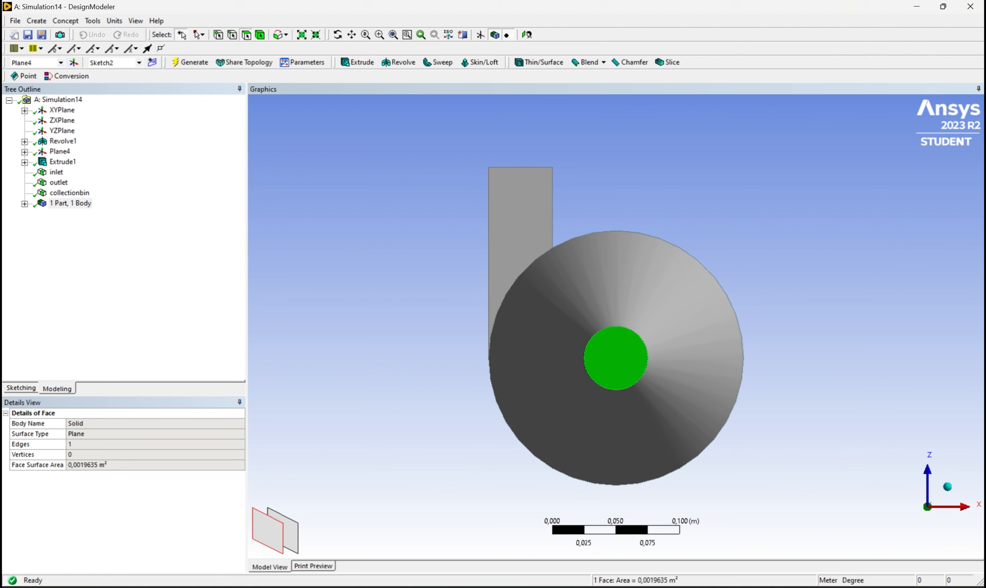
- Start a sketch on the cone's tip face and draw a concentric circle about 0.07 m in diameter
{"action": "left_click", "coordinate": [21, 388]}
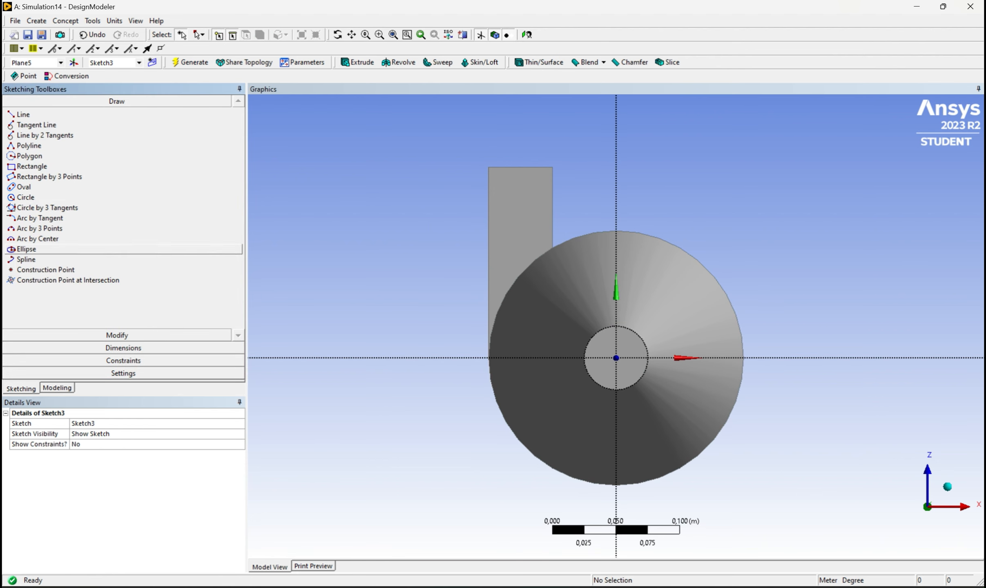
{"action": "left_click", "coordinate": [25, 197]}
{"action": "left_click", "coordinate": [616, 357]}
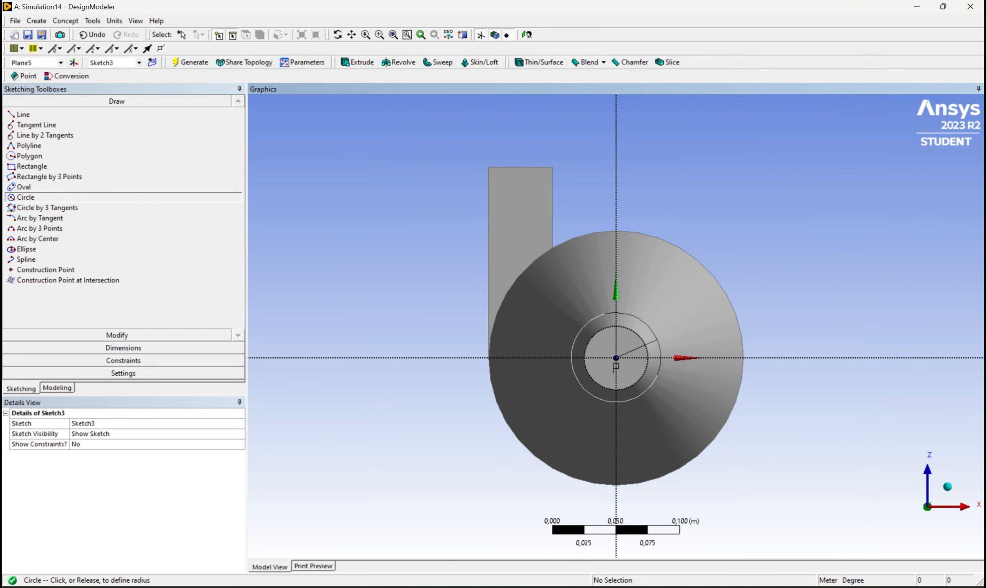
{"action": "left_click", "coordinate": [658, 339]}
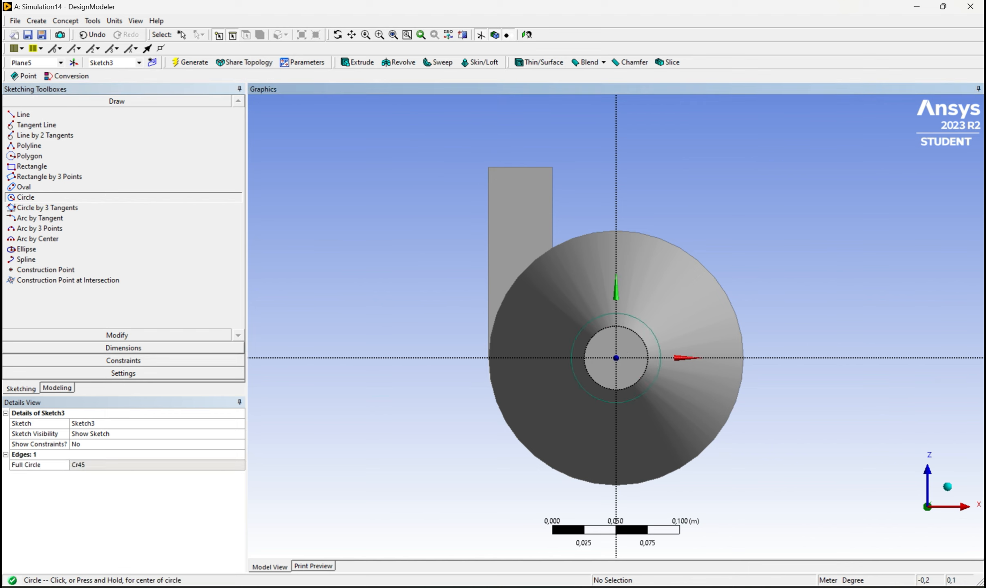
- Dimension the new circle's diameter and set it to 0.05 m
{"action": "left_click", "coordinate": [123, 347]}
{"action": "left_click", "coordinate": [31, 191]}
{"action": "left_click", "coordinate": [647, 326]}
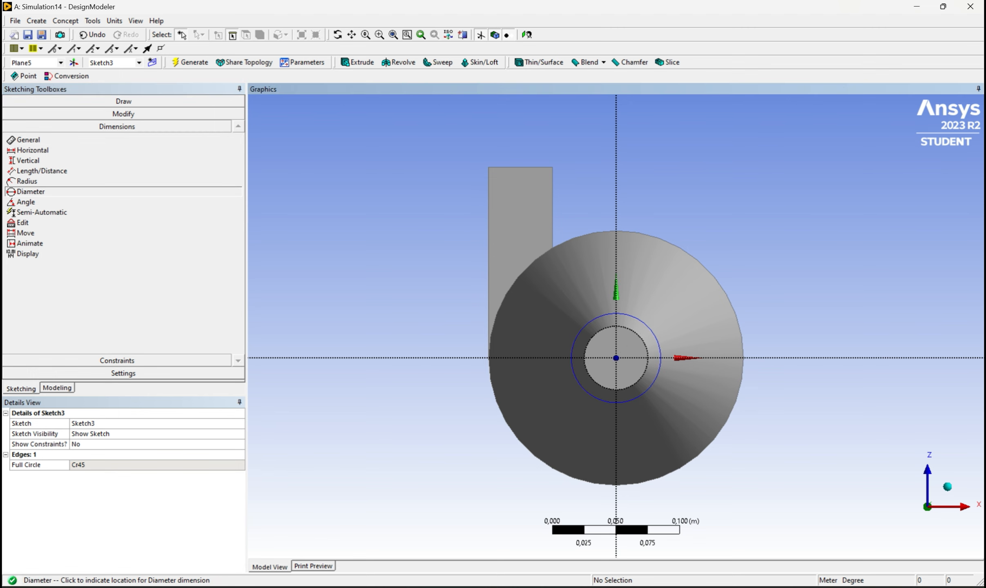
{"action": "left_click", "coordinate": [662, 312]}
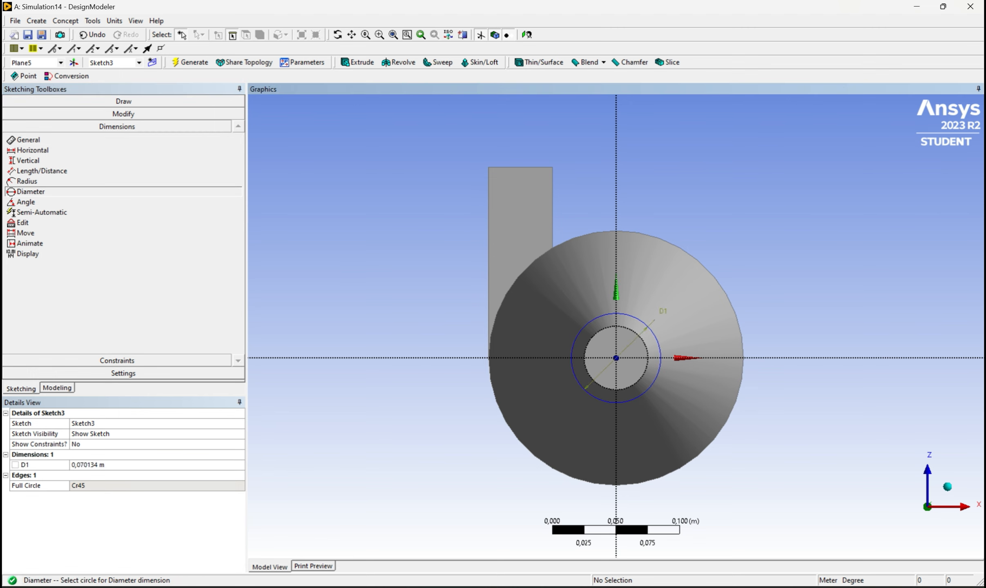
{"action": "left_click", "coordinate": [100, 465]}
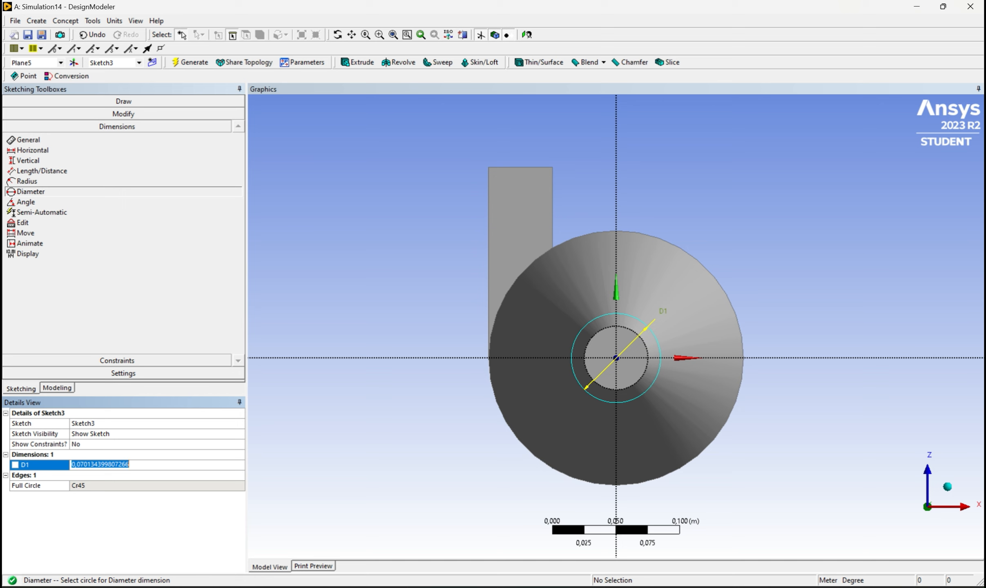
{"action": "type", "text": "0.05"}
{"action": "key", "text": "Return"}
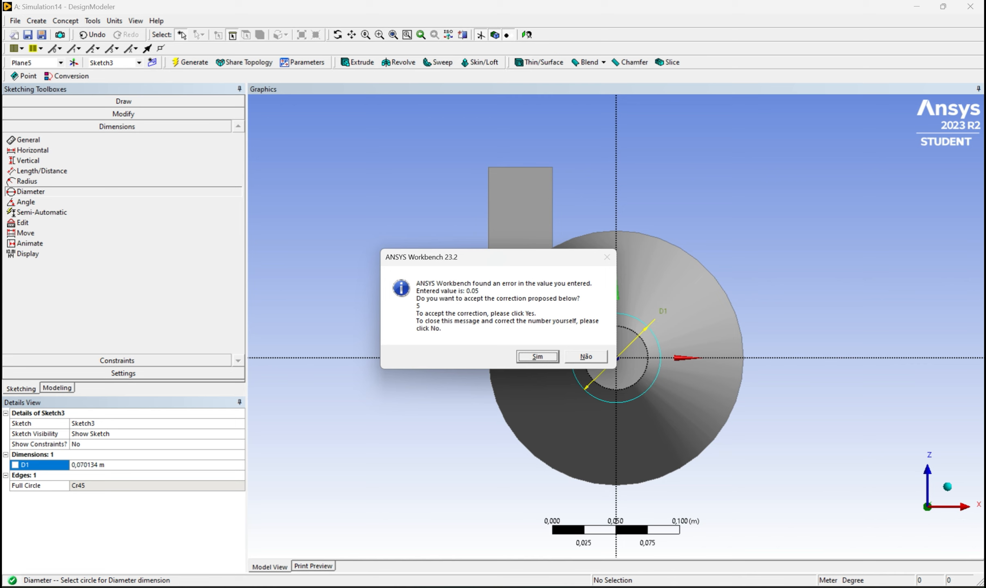
{"action": "key", "text": "Return"}
{"action": "left_click", "coordinate": [76, 465]}
{"action": "type", "text": "0,5"}
{"action": "key", "text": "Return"}
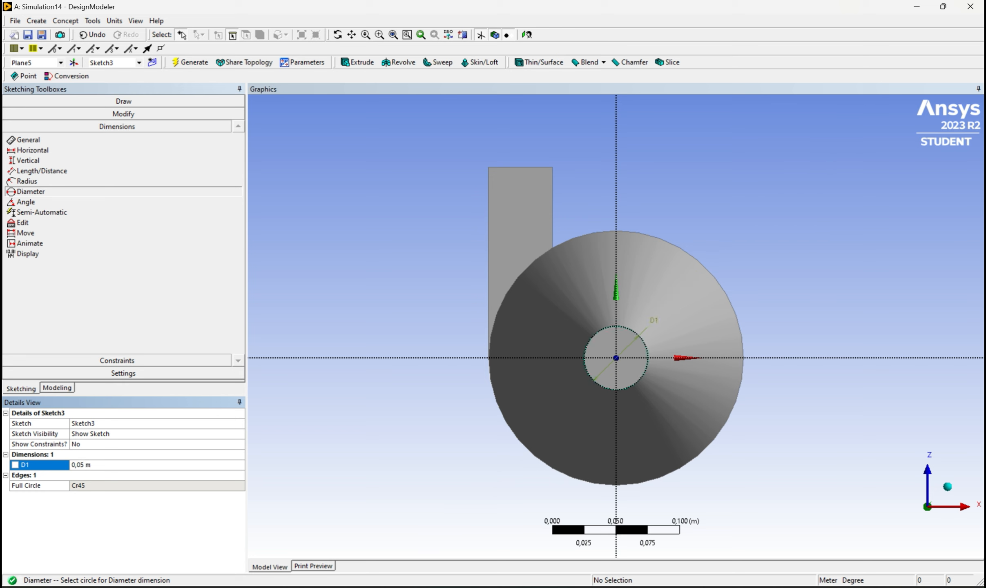
- Extrude the circular sketch at the cone's tip outward by 0,05 m as added material and generate the feature
{"action": "left_click", "coordinate": [57, 387]}
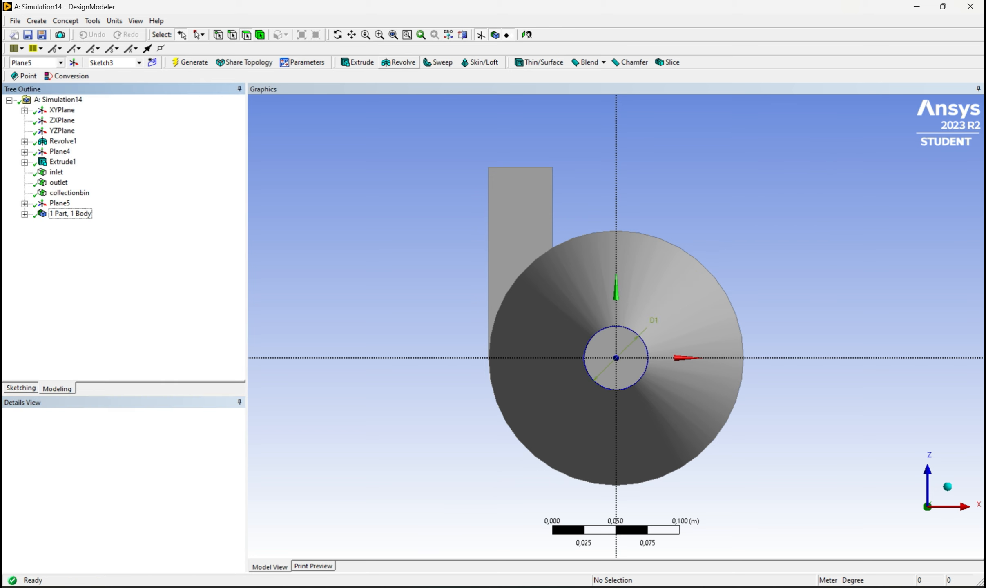
{"action": "left_click", "coordinate": [357, 62]}
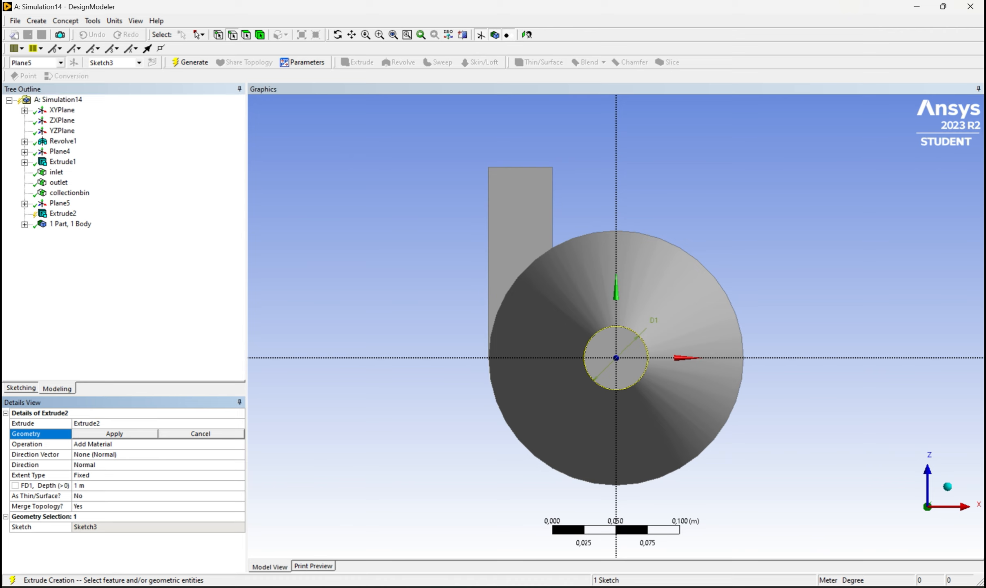
{"action": "left_click", "coordinate": [78, 485]}
{"action": "type", "text": "0,05"}
{"action": "key", "text": "Return"}
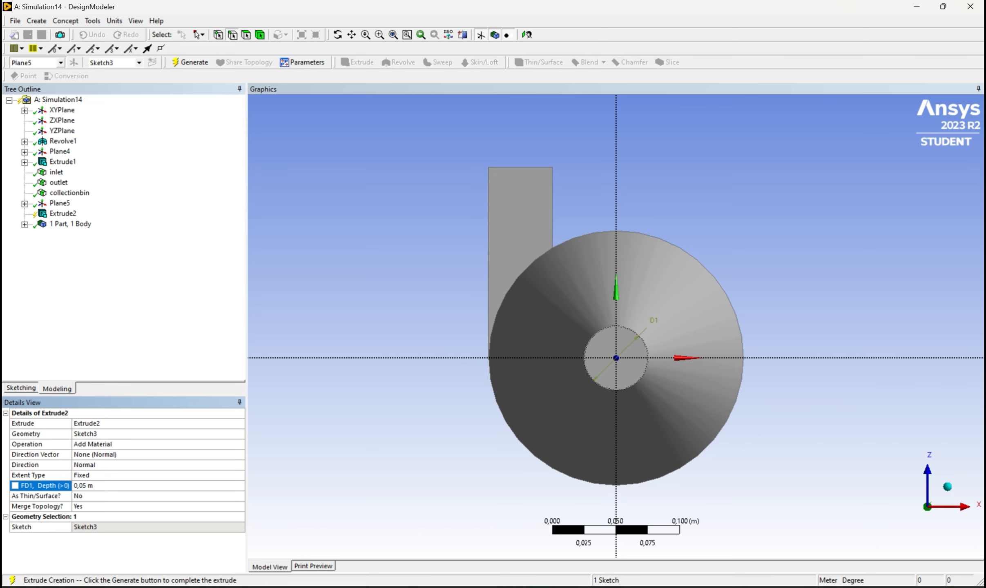
{"action": "middle_click_drag", "start_coordinate": [616, 326], "coordinate": [686, 363]}
{"action": "scroll", "coordinate": [616, 327], "scroll_direction": "down", "scroll_amount": 2}
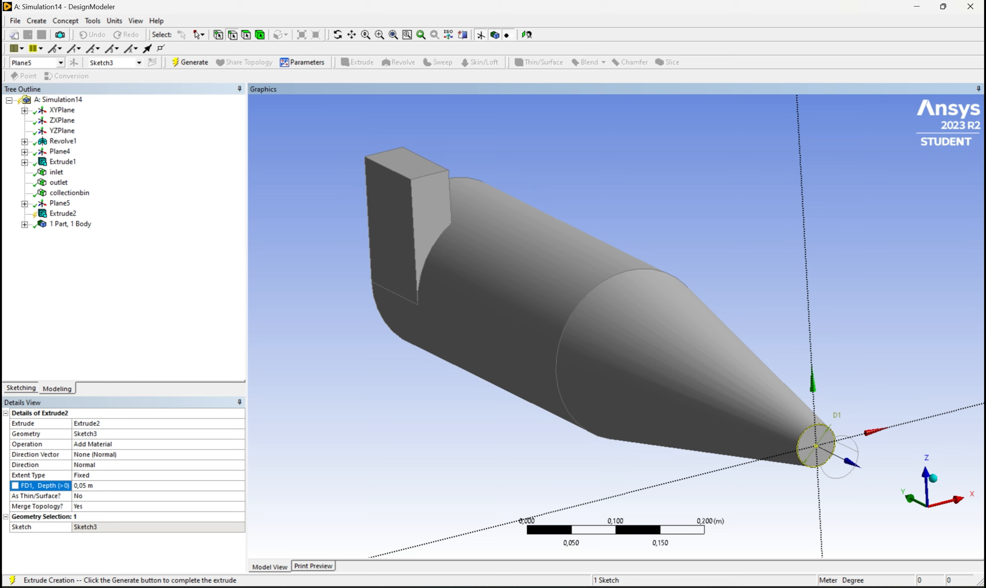
{"action": "scroll", "coordinate": [621, 333], "scroll_direction": "down", "scroll_amount": 2}
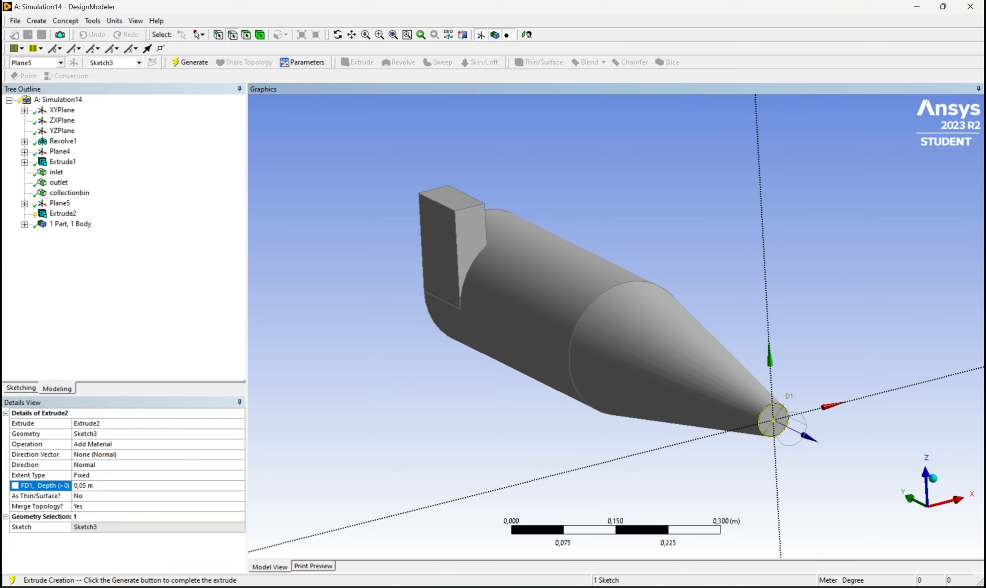
{"action": "left_click", "coordinate": [190, 62]}
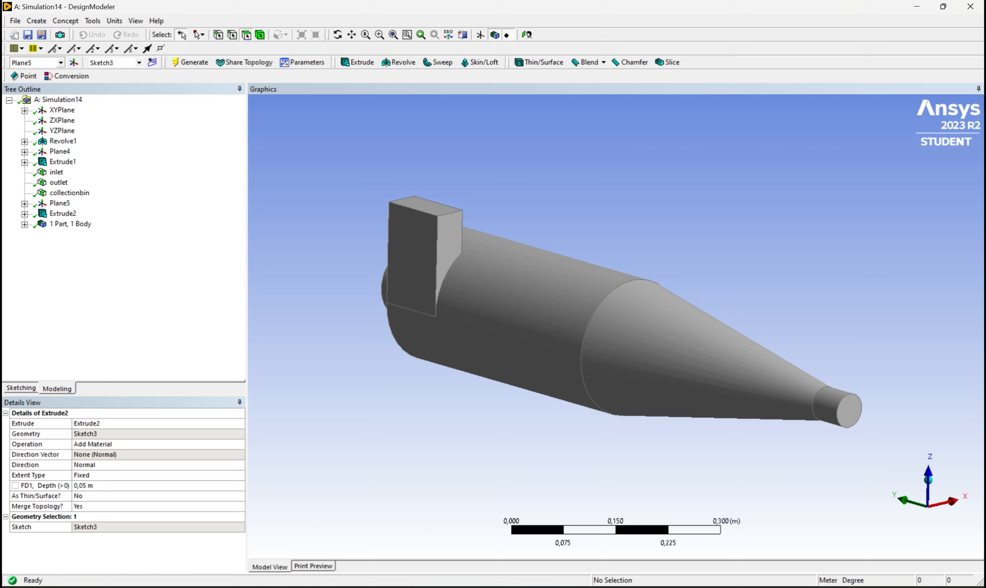
- On the end face of the short cylindrical extension, sketch a circle about 0,095 m in diameter centred on the origin
{"action": "left_click", "coordinate": [849, 411]}
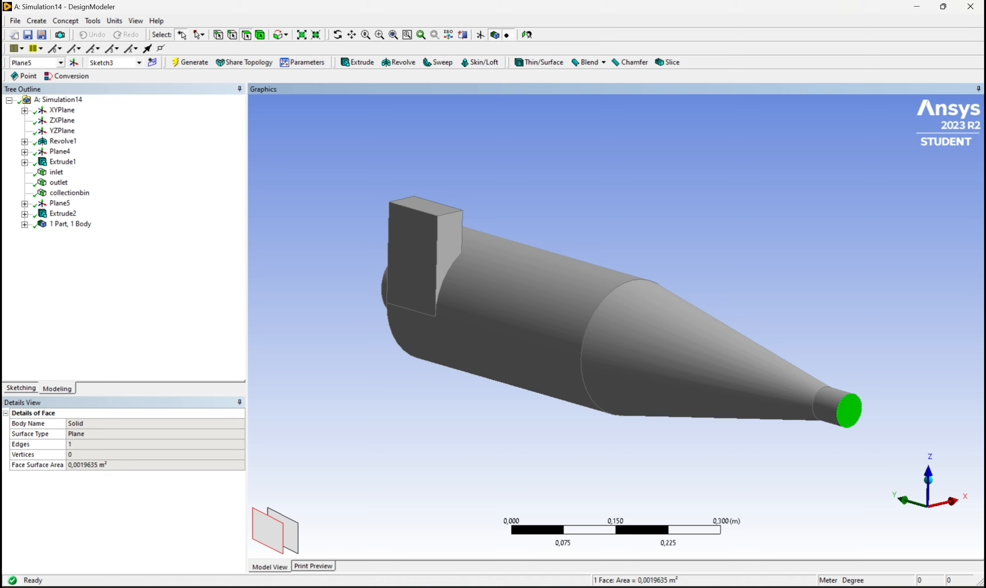
{"action": "left_click", "coordinate": [527, 35]}
{"action": "left_click", "coordinate": [480, 35]}
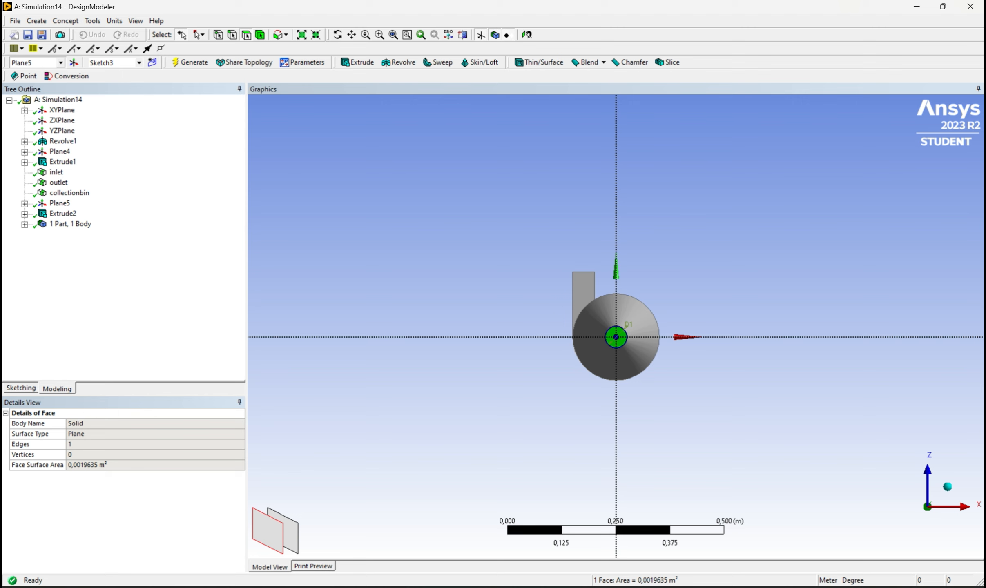
{"action": "left_click", "coordinate": [21, 387]}
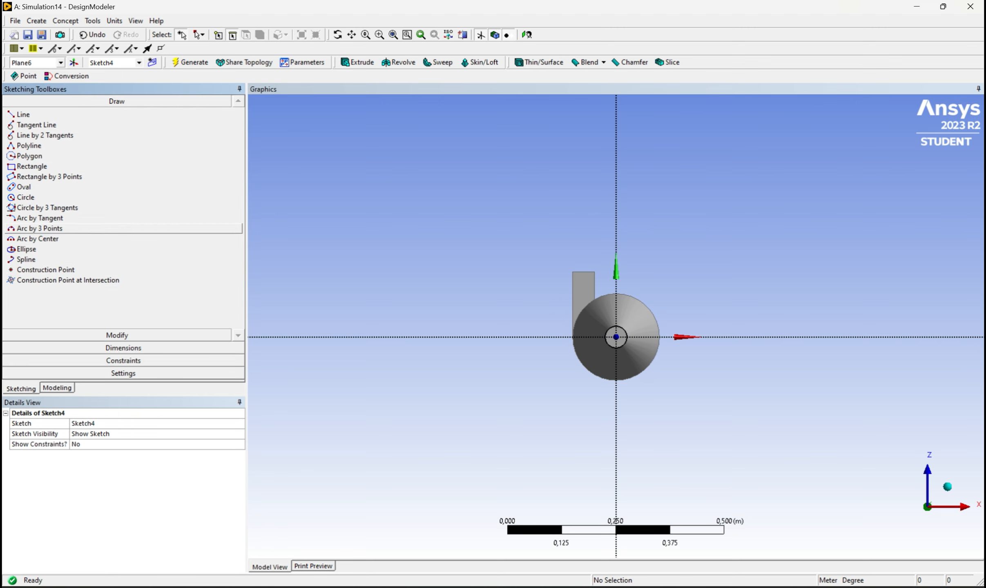
{"action": "left_click", "coordinate": [26, 197]}
{"action": "left_click", "coordinate": [616, 337]}
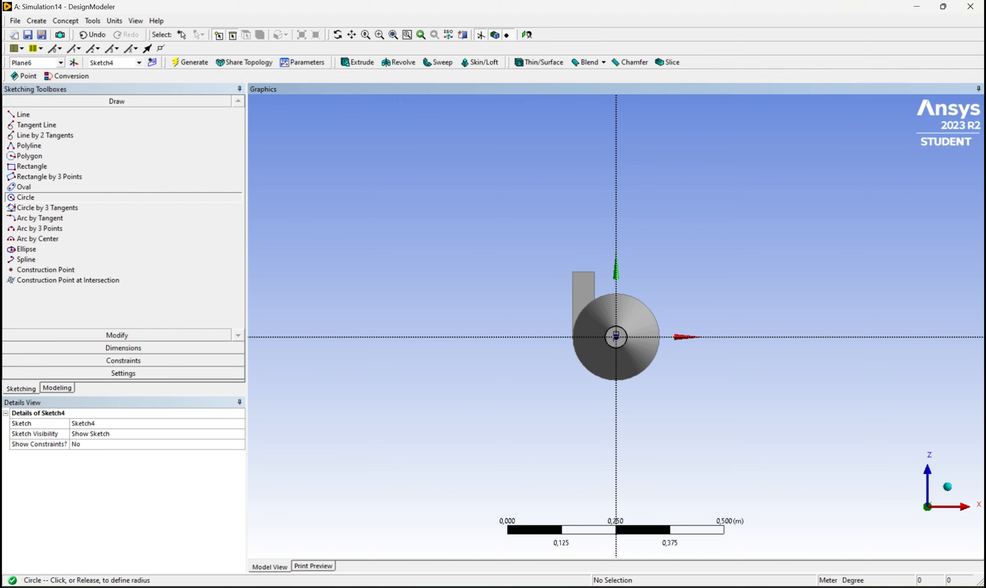
{"action": "left_click", "coordinate": [635, 329]}
{"action": "scroll", "coordinate": [635, 328], "scroll_direction": "up", "scroll_amount": 5}
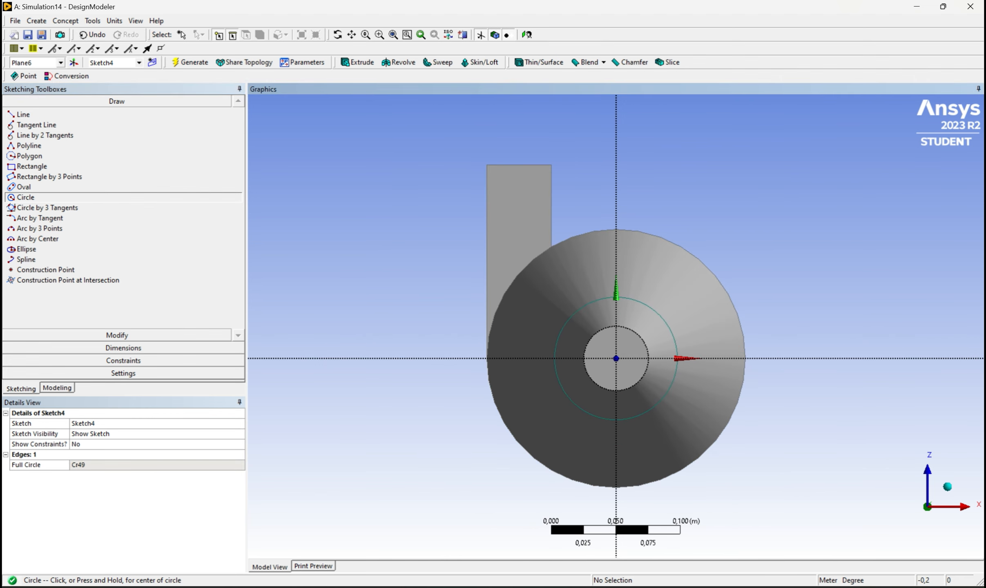
- Dimension the new circle's diameter and set it to 0,15 m
{"action": "left_click", "coordinate": [123, 347]}
{"action": "left_click", "coordinate": [25, 192]}
{"action": "left_click", "coordinate": [659, 316]}
{"action": "left_click", "coordinate": [679, 299]}
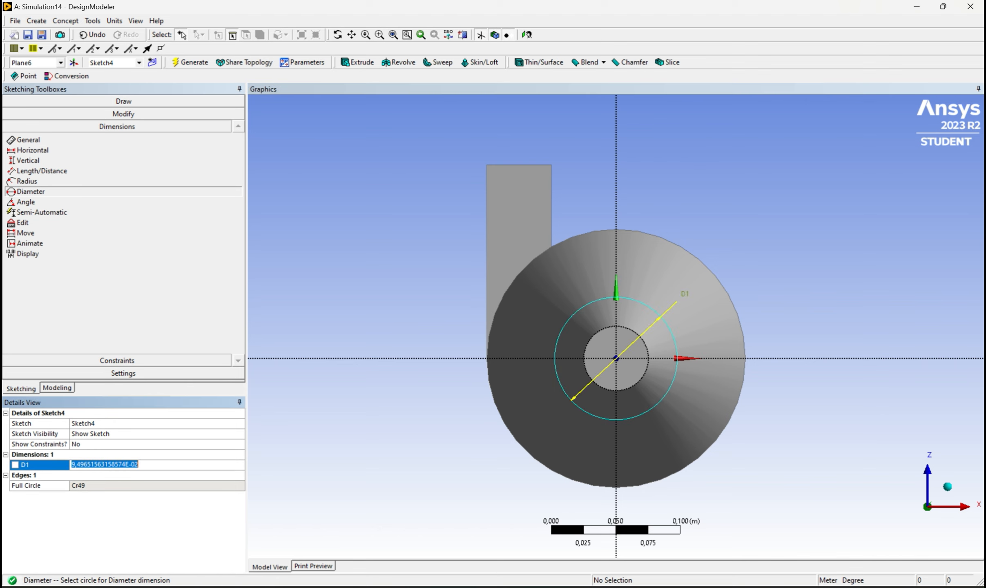
{"action": "type", "text": "0,15"}
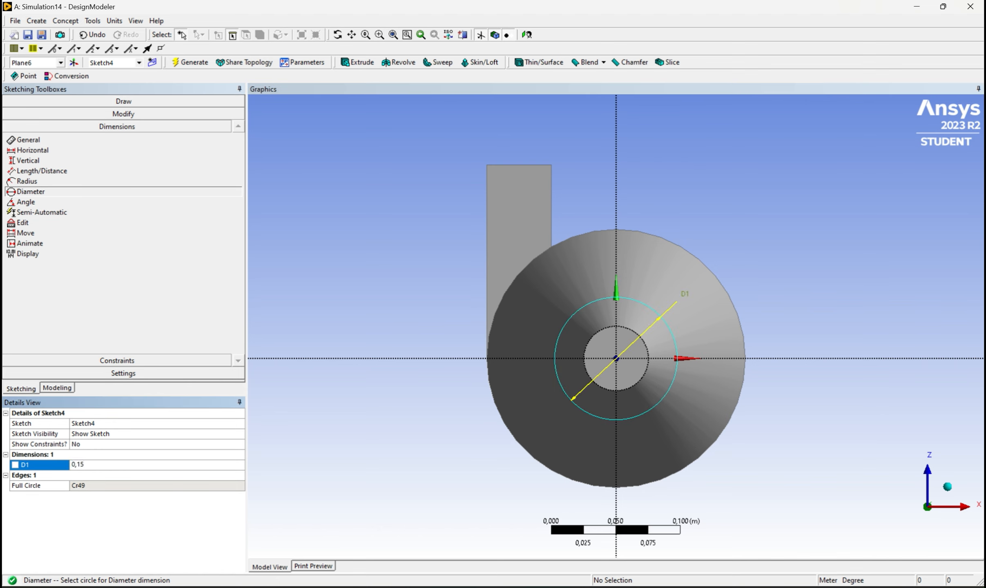
{"action": "key", "text": "Return"}
- Extrude the large circle by 0,15 m as added material to form the collection bin cylinder and generate it
{"action": "left_click", "coordinate": [57, 388]}
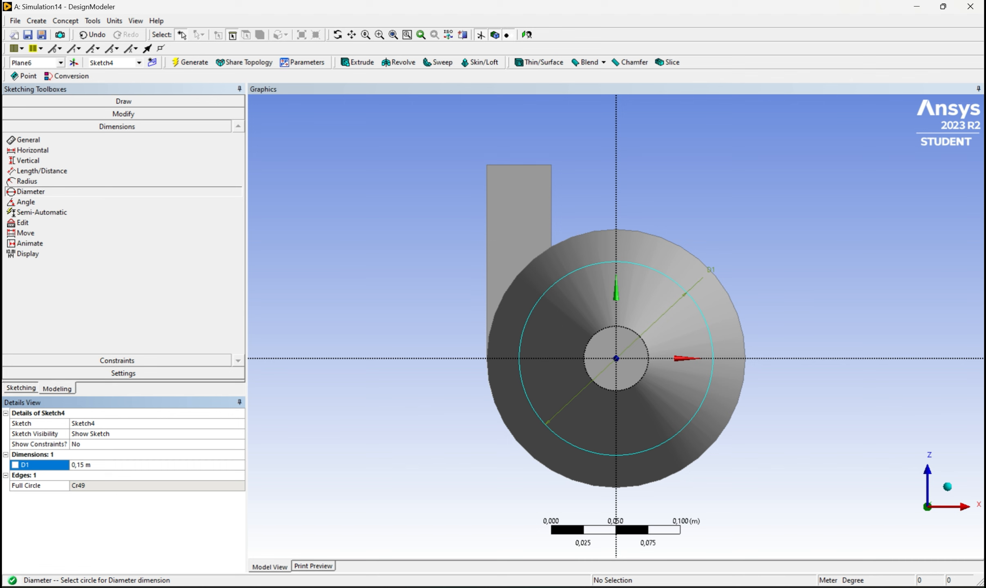
{"action": "left_click", "coordinate": [357, 62]}
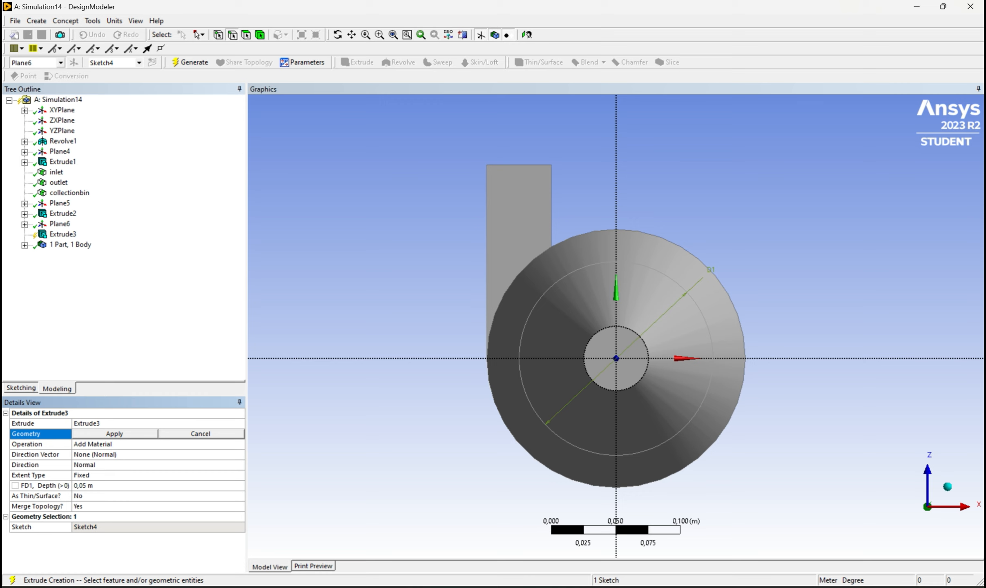
{"action": "left_click", "coordinate": [105, 485]}
{"action": "type", "text": "0,15"}
{"action": "key", "text": "Return"}
{"action": "left_click", "coordinate": [190, 62]}
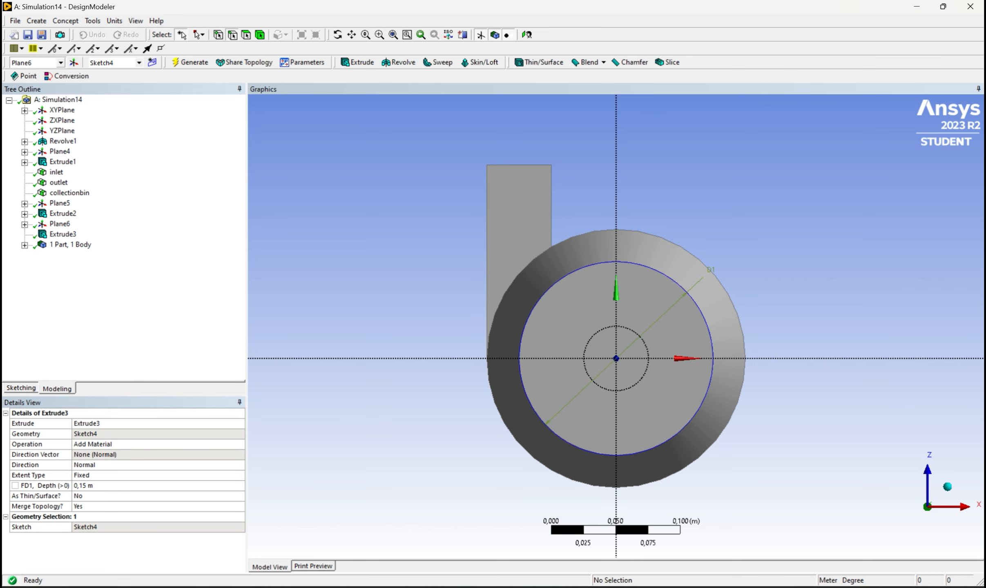
{"action": "middle_click_drag", "start_coordinate": [616, 327], "coordinate": [674, 380]}
{"action": "scroll", "coordinate": [616, 327], "scroll_direction": "down", "scroll_amount": 3}
{"action": "scroll", "coordinate": [616, 327], "scroll_direction": "down", "scroll_amount": 1}
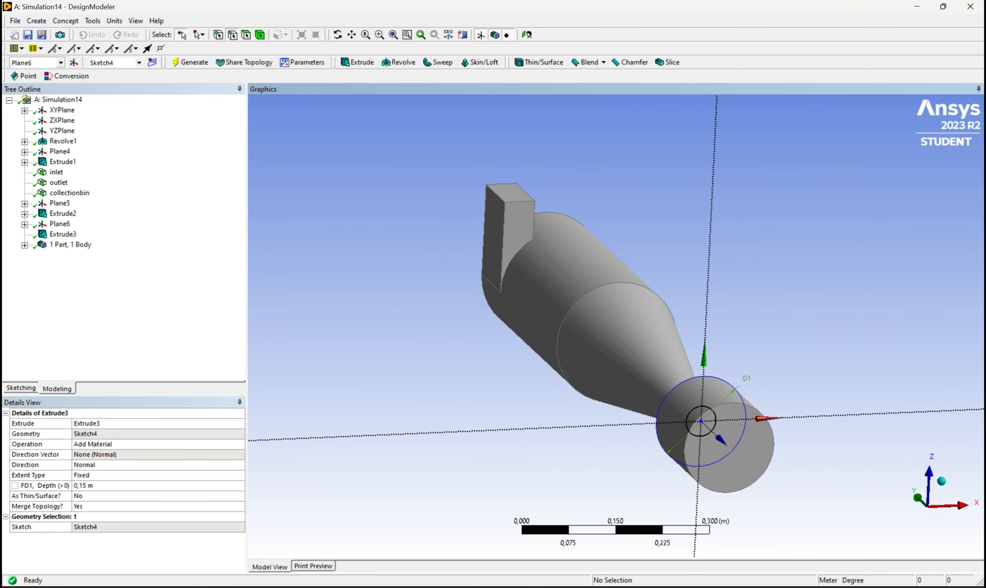
{"action": "middle_click_drag", "start_coordinate": [616, 327], "coordinate": [666, 349]}
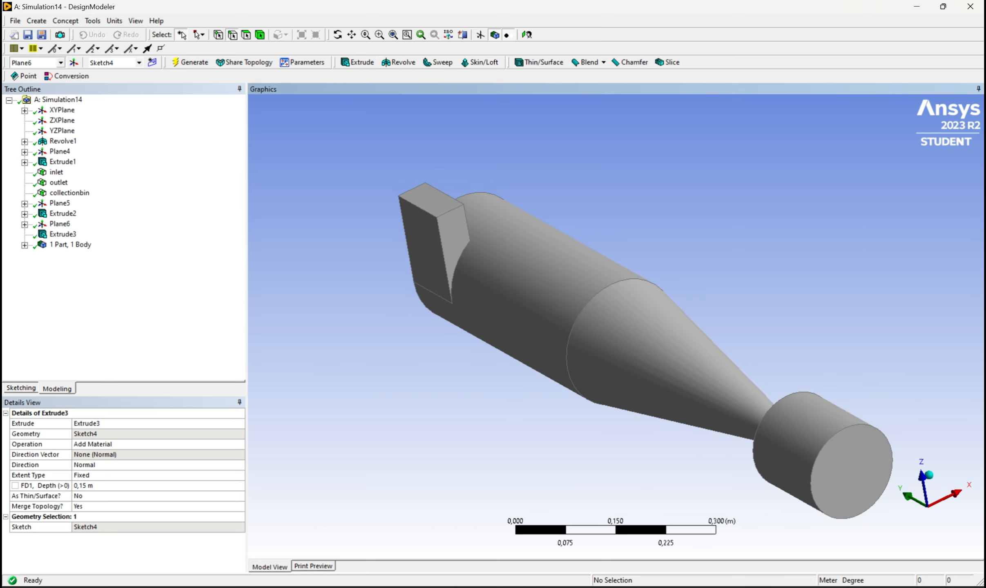
- Create a named selection called inlet from the end face of the rectangular duct
{"action": "left_click", "coordinate": [246, 34]}
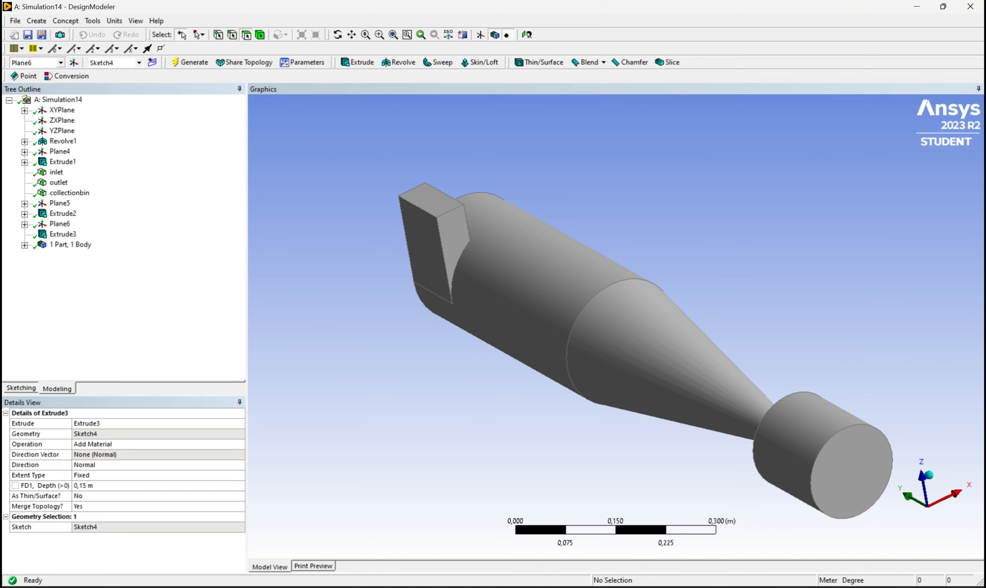
{"action": "left_click", "coordinate": [431, 200]}
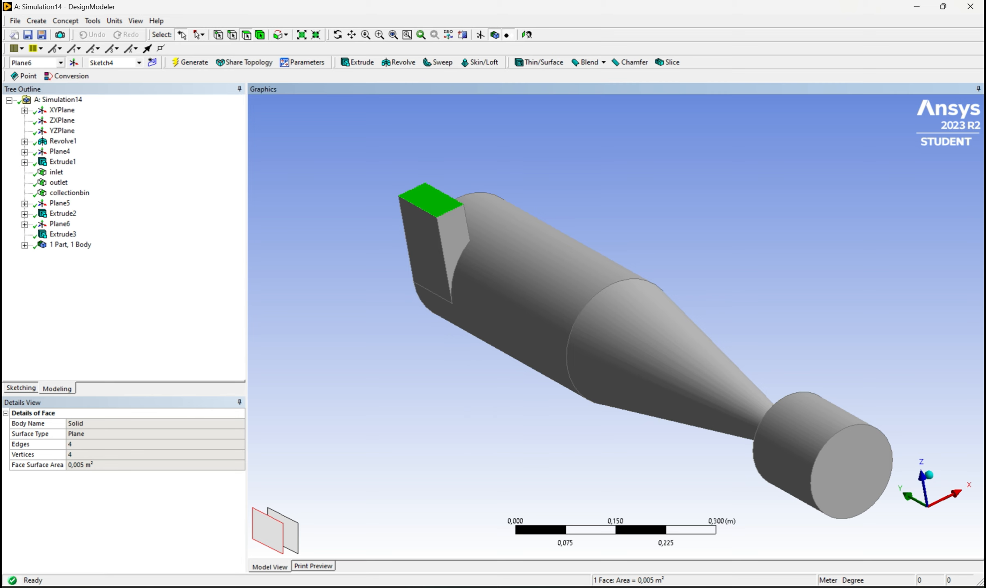
{"action": "right_click", "coordinate": [435, 196]}
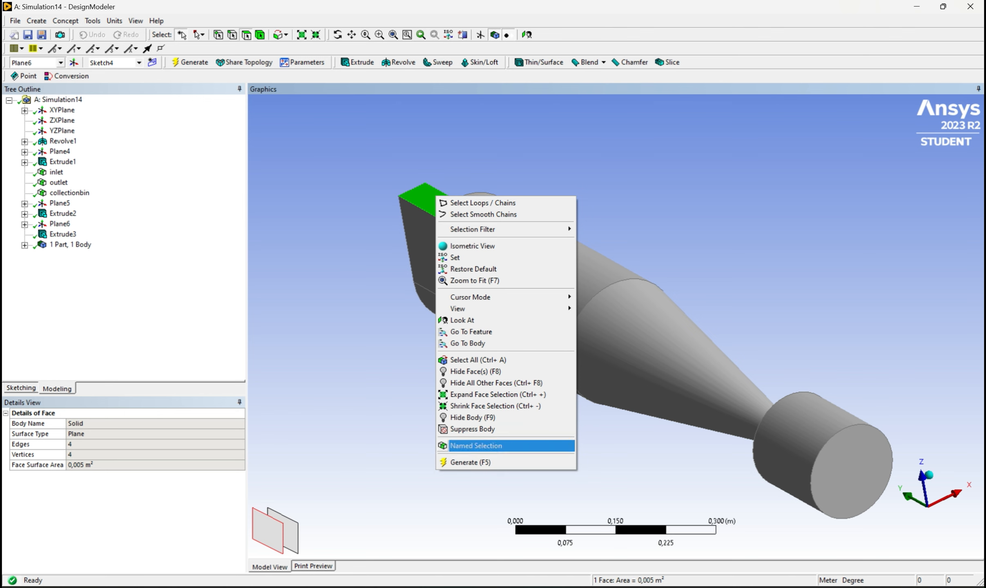
{"action": "left_click", "coordinate": [476, 446]}
{"action": "type", "text": "inlet"}
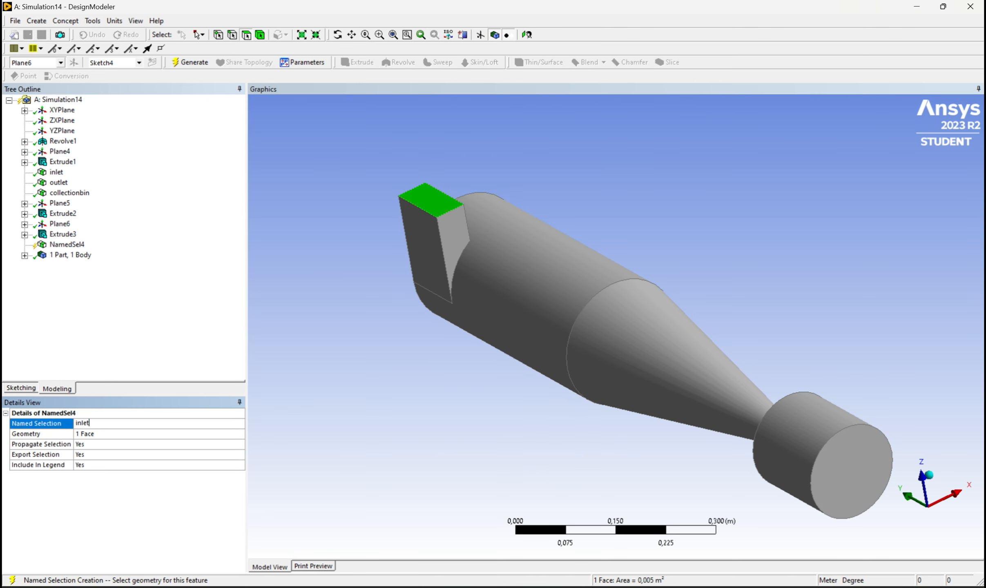
{"action": "key", "text": "Return"}
{"action": "key", "text": "Return"}
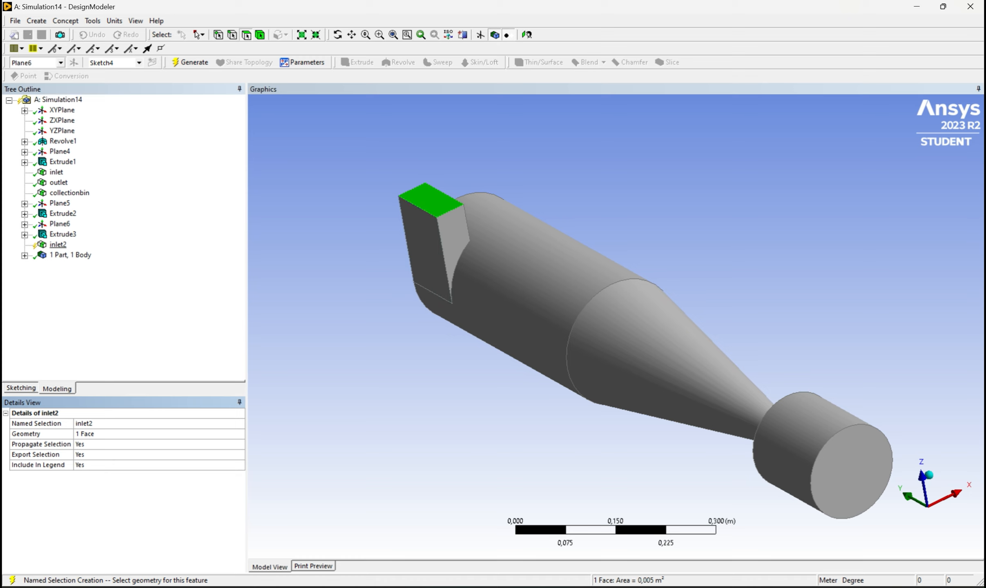
- Suppress and unsuppress the bodies of the original inlet group, and hide and show its face
{"action": "right_click", "coordinate": [56, 172]}
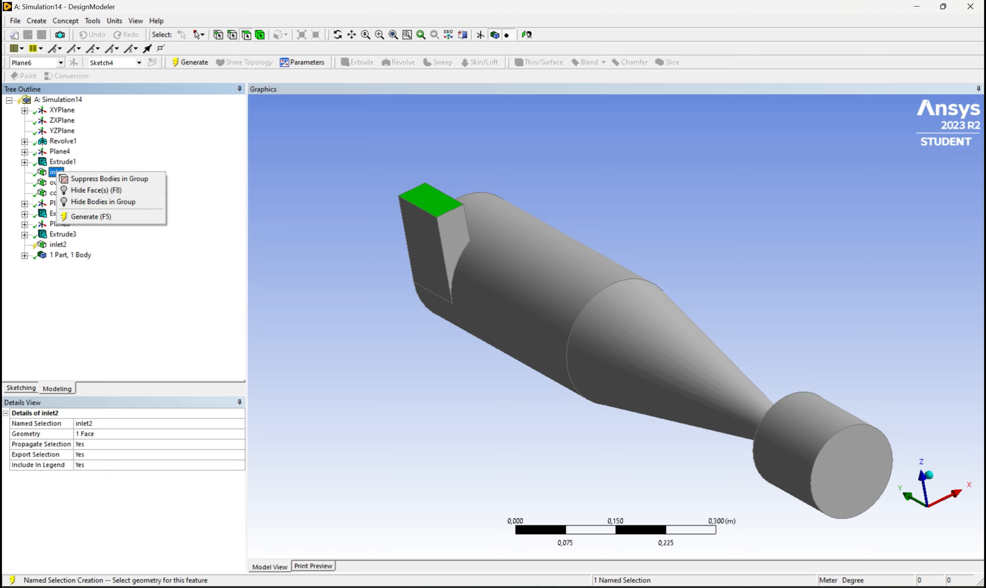
{"action": "left_click", "coordinate": [109, 179]}
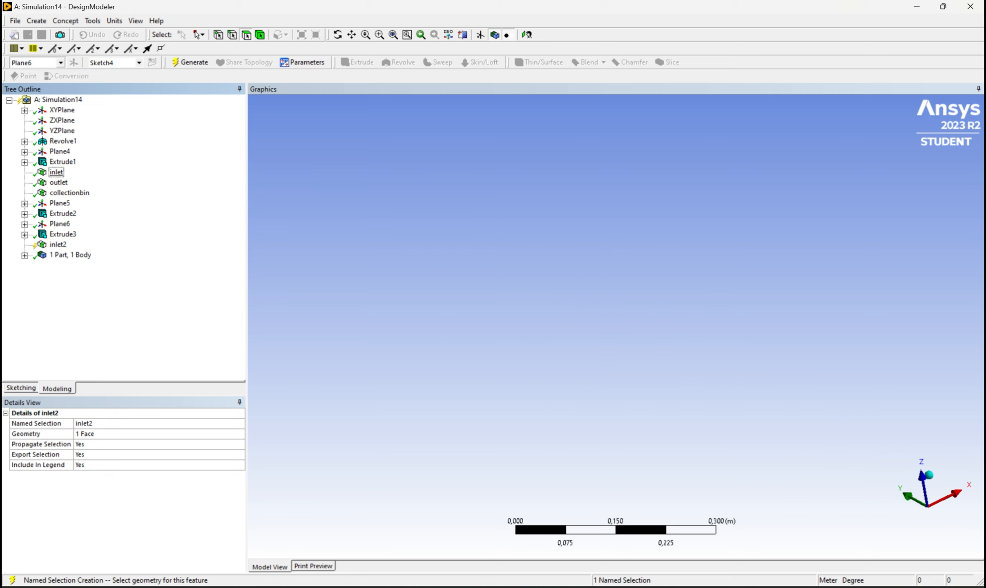
{"action": "right_click", "coordinate": [56, 172]}
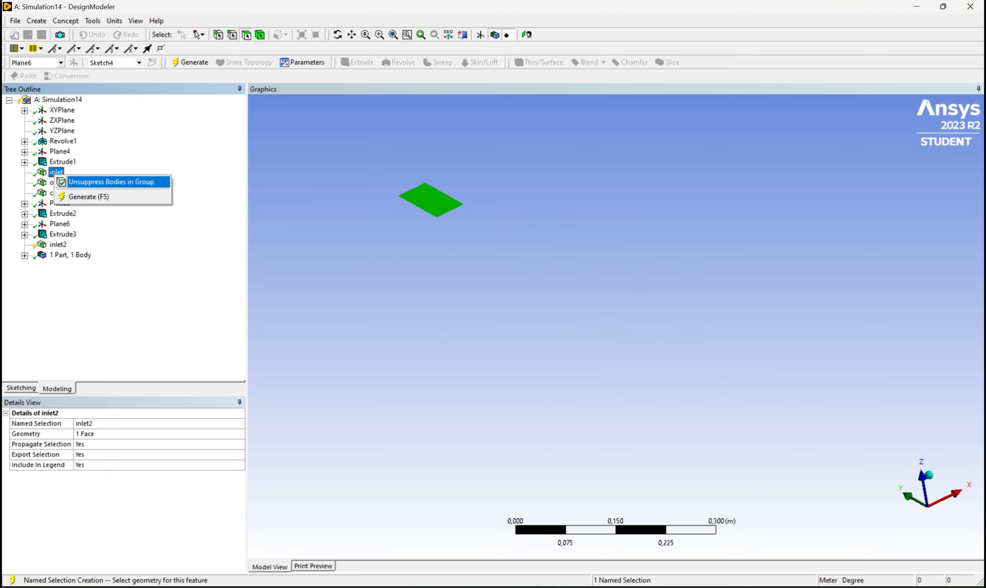
{"action": "left_click", "coordinate": [110, 181]}
{"action": "right_click", "coordinate": [57, 172]}
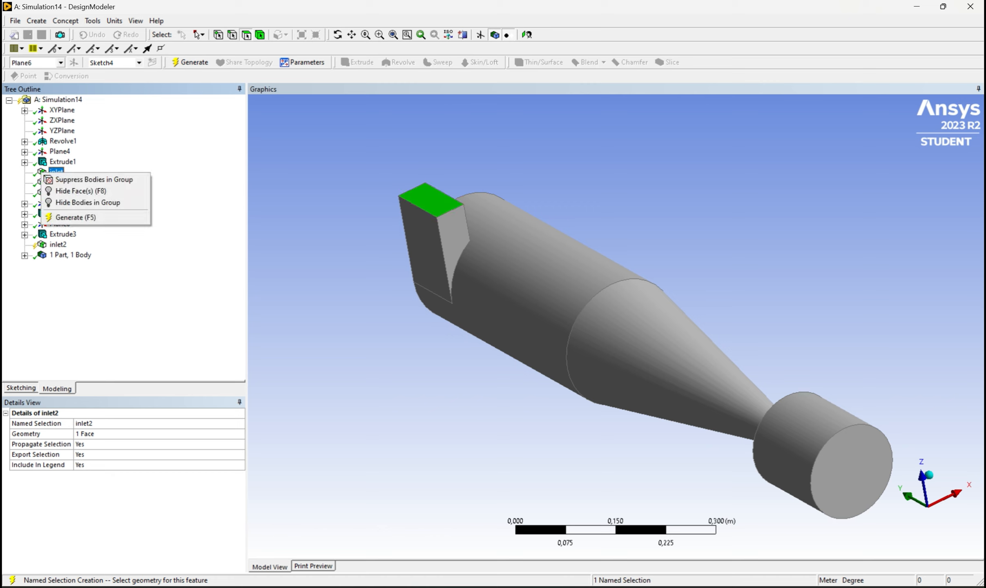
{"action": "left_click", "coordinate": [109, 191]}
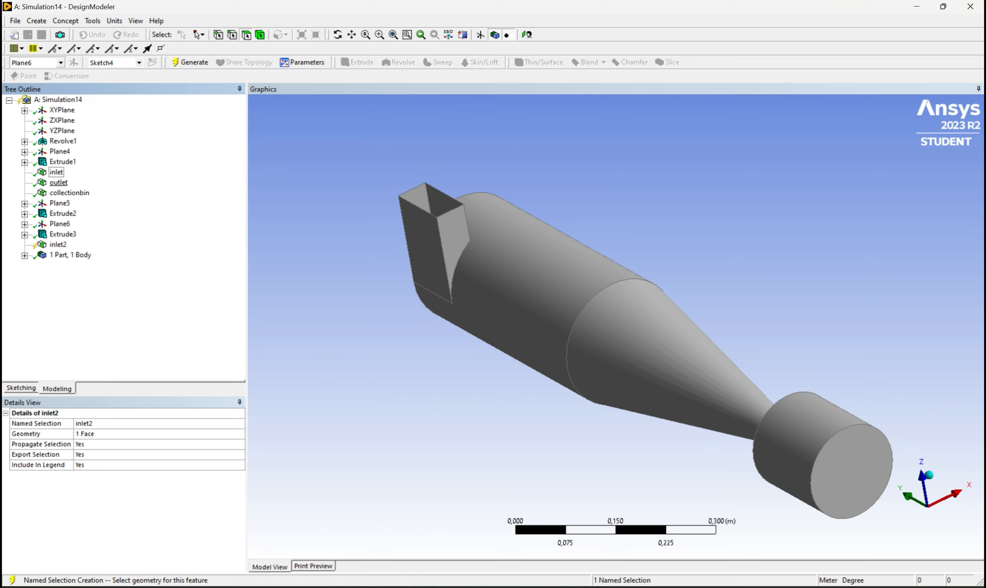
{"action": "right_click", "coordinate": [57, 172]}
{"action": "left_click", "coordinate": [109, 192]}
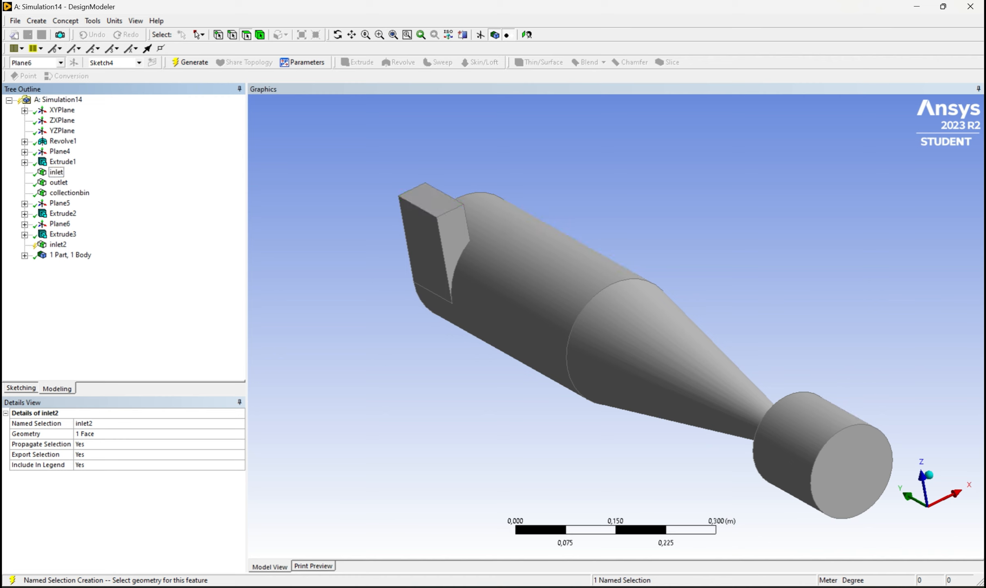
{"action": "right_click", "coordinate": [85, 193]}
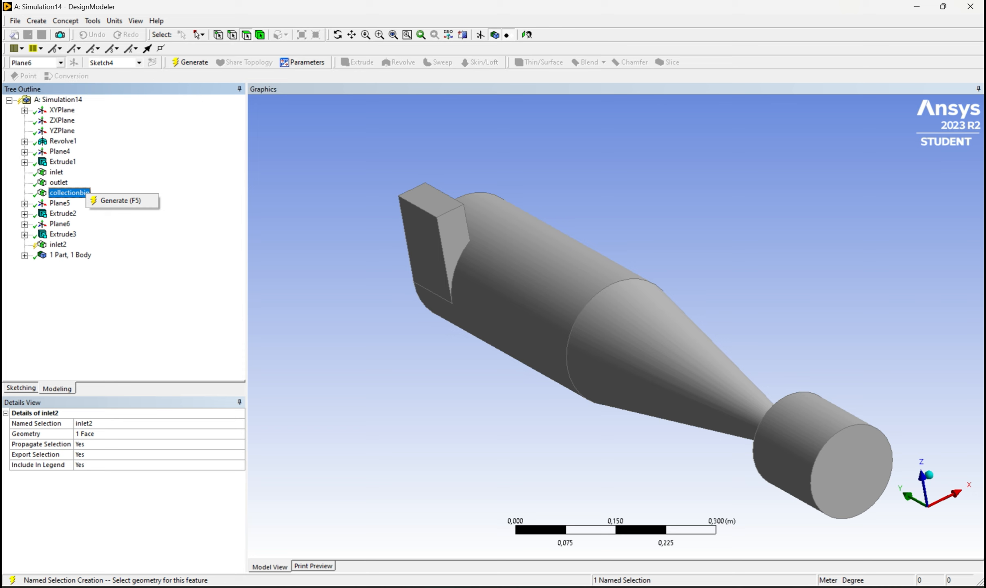
- Delete the duplicate named selection inlet2 and confirm the deletion
{"action": "left_click", "coordinate": [58, 244]}
{"action": "right_click", "coordinate": [55, 244]}
{"action": "left_click", "coordinate": [78, 248]}
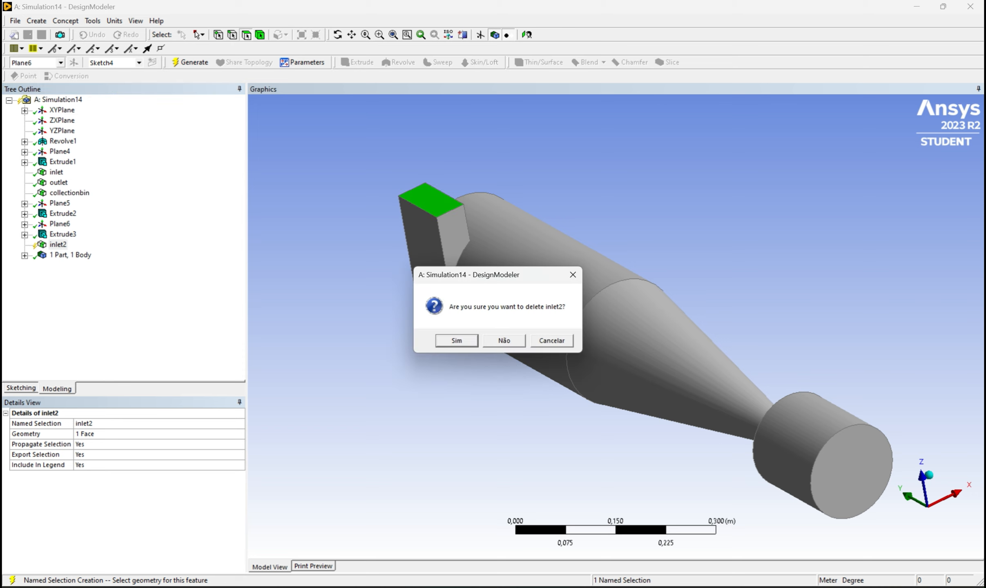
{"action": "key", "text": "Return"}
- Delete the old named selections inlet, outlet and collectionbin, confirming each deletion
{"action": "left_click", "coordinate": [56, 172]}
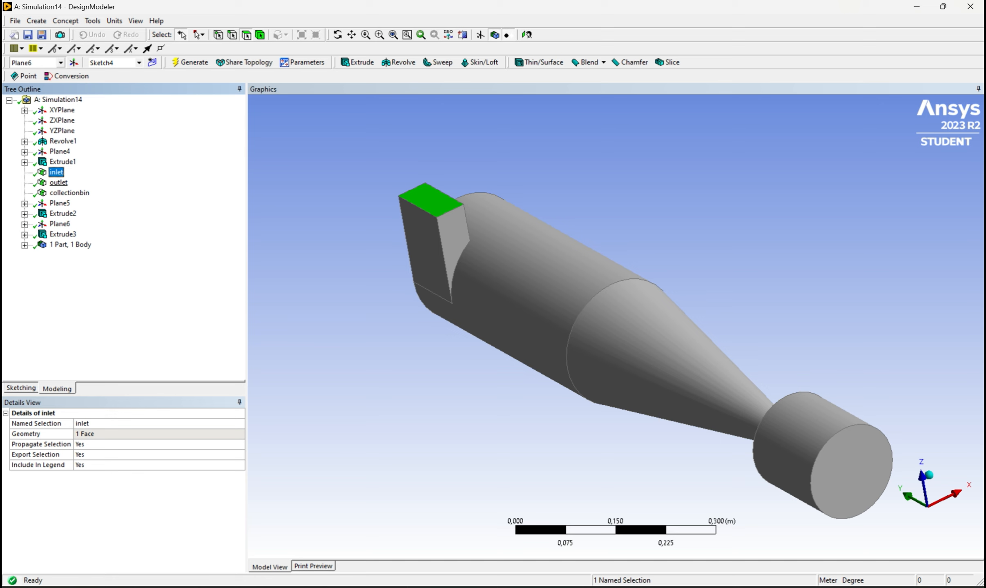
{"action": "right_click", "coordinate": [56, 172]}
{"action": "left_click", "coordinate": [80, 288]}
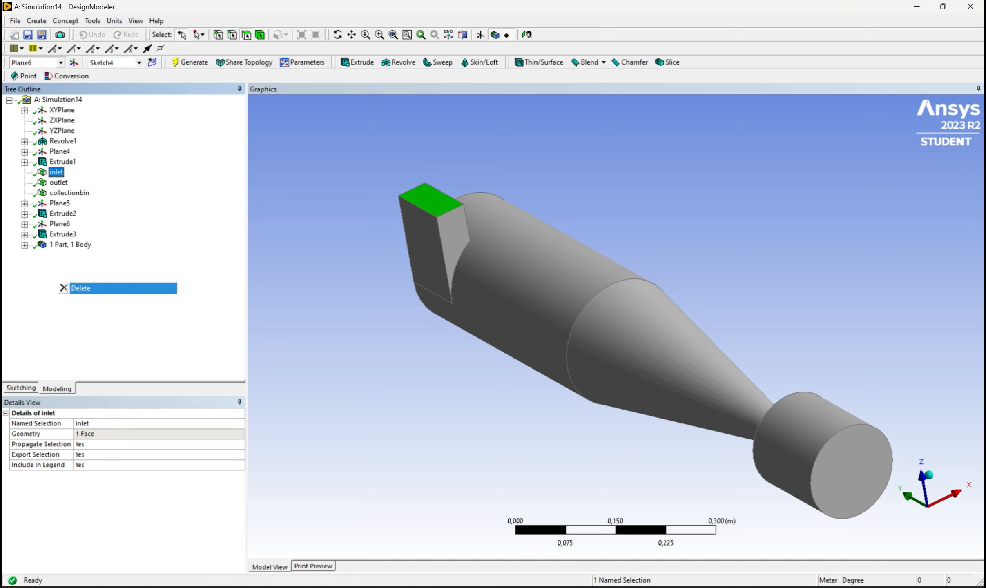
{"action": "key", "text": "Return"}
{"action": "right_click", "coordinate": [58, 172]}
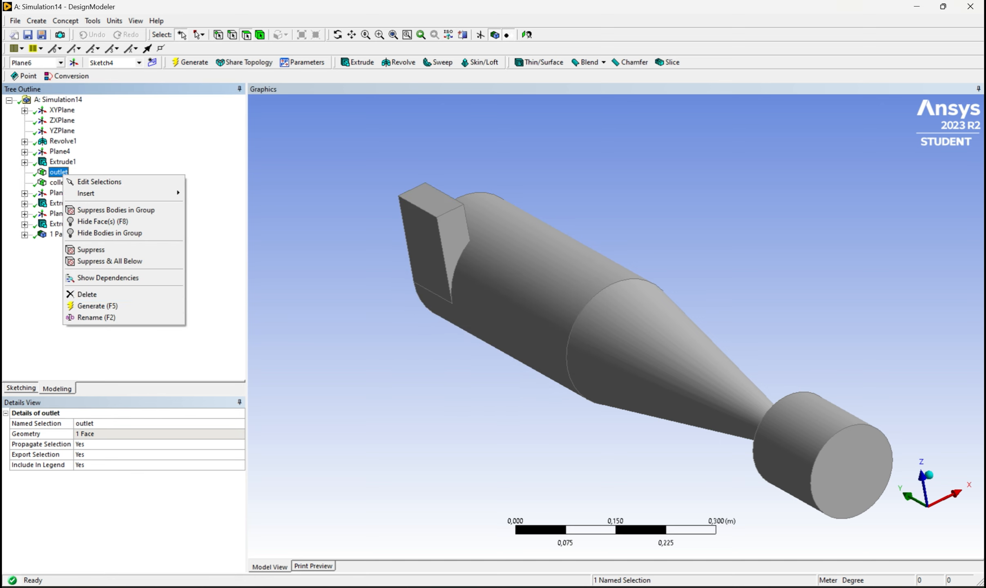
{"action": "left_click", "coordinate": [80, 287]}
{"action": "left_click", "coordinate": [458, 341]}
{"action": "right_click", "coordinate": [74, 172]}
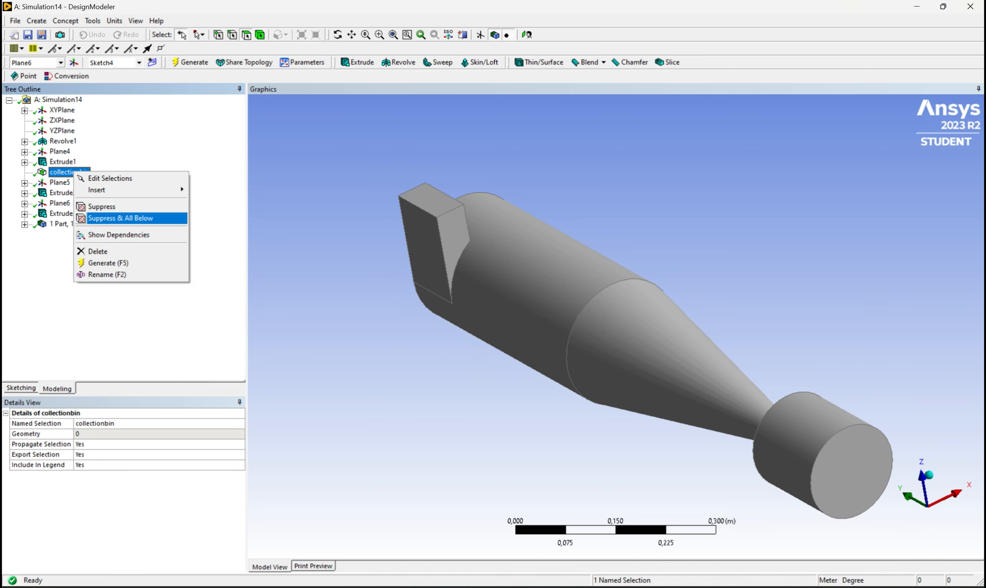
{"action": "left_click", "coordinate": [94, 252]}
{"action": "key", "text": "Return"}
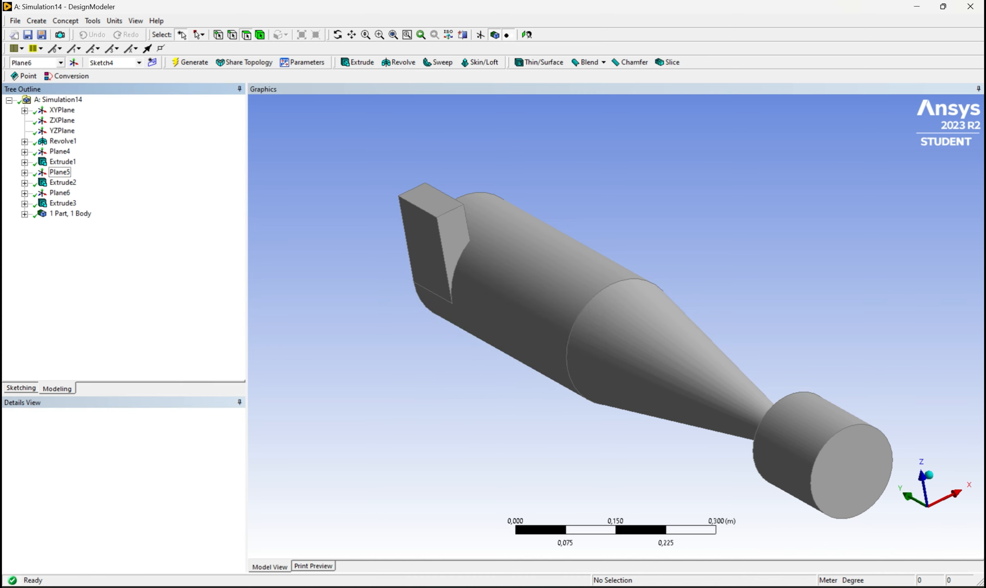
- Create a named selection called inlet from the end face of the rectangular duct
{"action": "left_click", "coordinate": [428, 198]}
{"action": "right_click", "coordinate": [427, 198]}
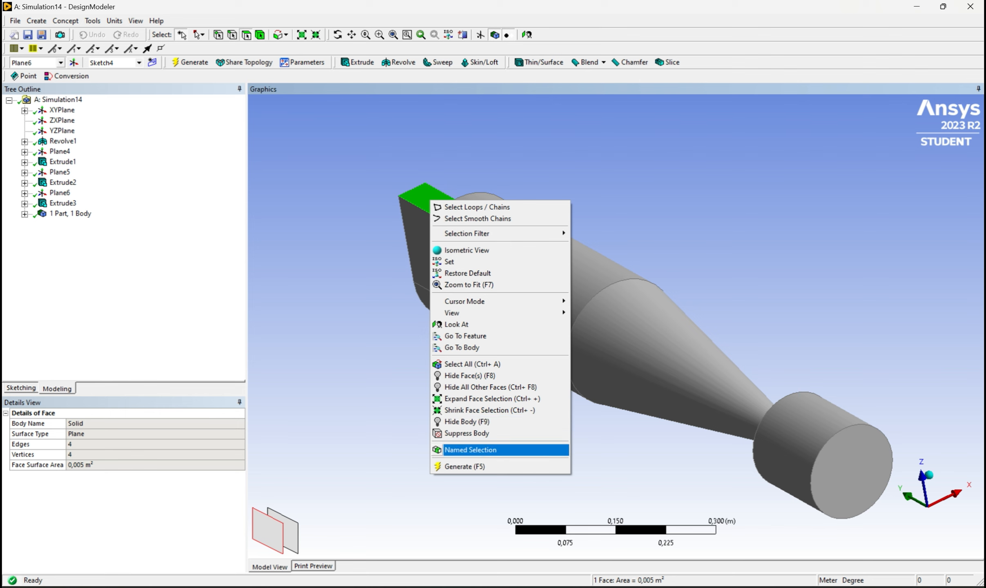
{"action": "left_click", "coordinate": [469, 451]}
{"action": "left_click", "coordinate": [92, 423]}
{"action": "type", "text": "inlet"}
{"action": "key", "text": "Return"}
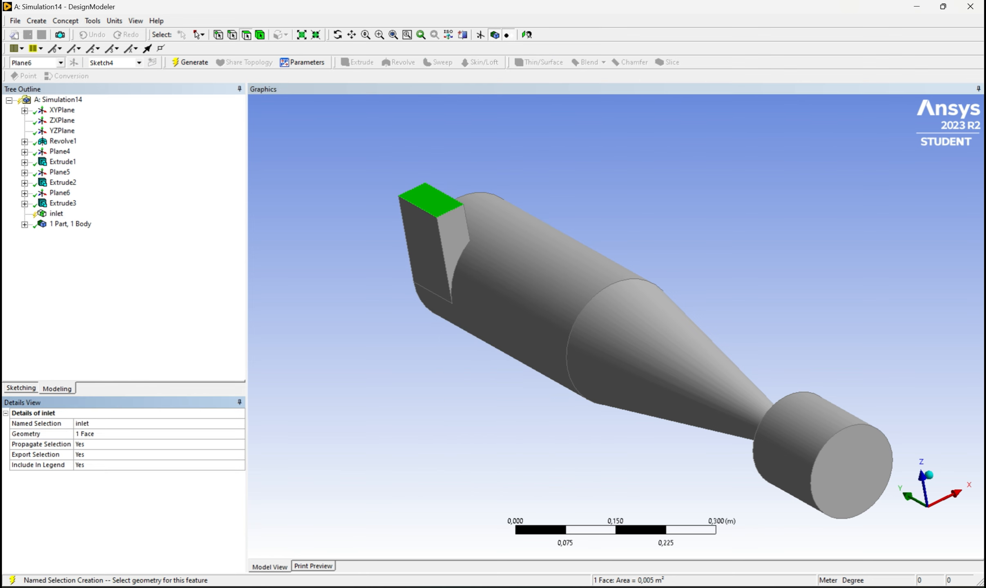
- Try to create a named selection from the end face of the small cylindrical tube on the cyclone's inlet end
{"action": "right_click_drag", "start_coordinate": [389, 325], "coordinate": [345, 292]}
{"action": "scroll", "coordinate": [616, 327], "scroll_direction": "down", "scroll_amount": 12}
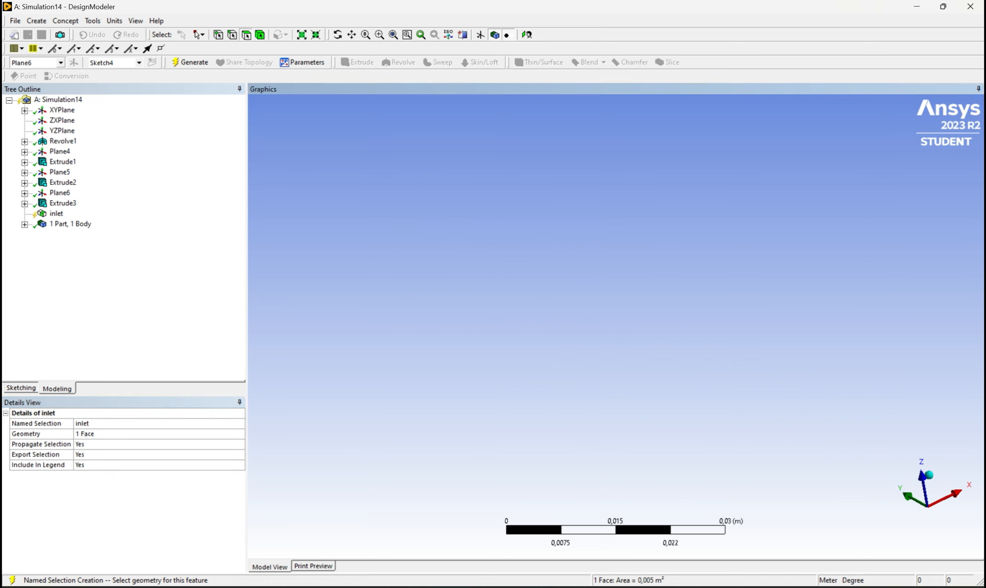
{"action": "scroll", "coordinate": [616, 326], "scroll_direction": "down", "scroll_amount": 3}
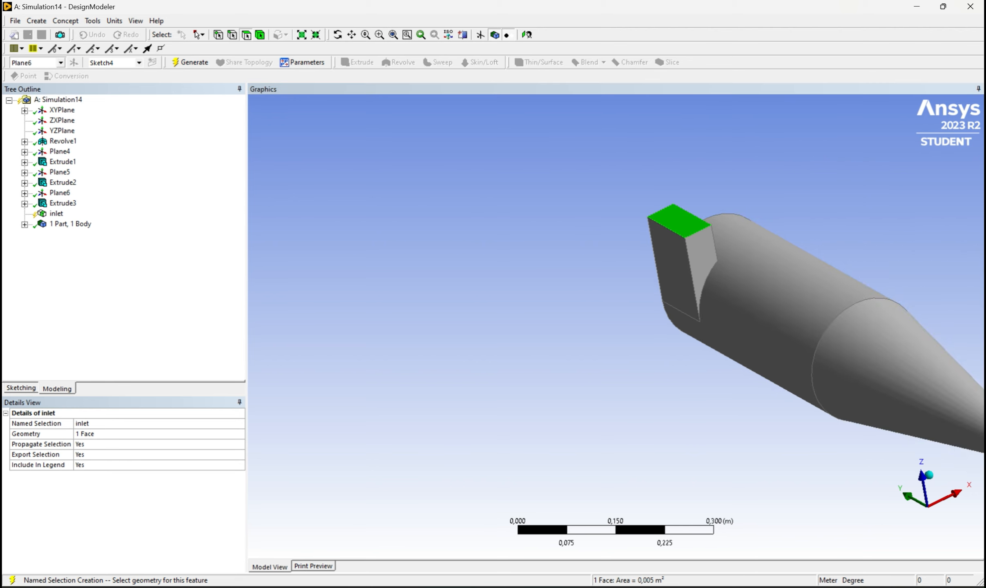
{"action": "left_click", "coordinate": [352, 35]}
{"action": "left_click_drag", "start_coordinate": [616, 326], "coordinate": [380, 286]}
{"action": "left_click", "coordinate": [338, 34]}
{"action": "left_click_drag", "start_coordinate": [531, 326], "coordinate": [694, 327]}
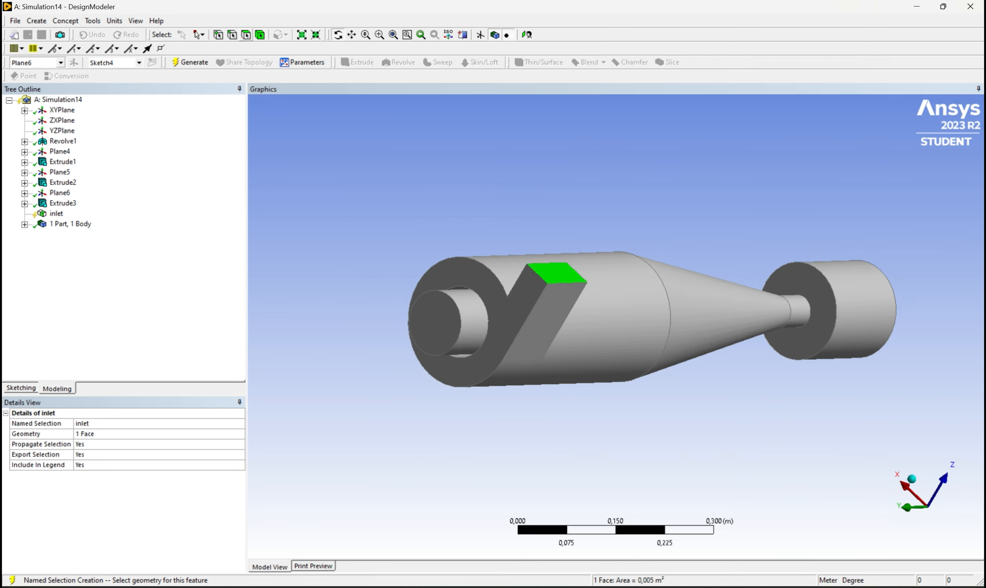
{"action": "left_click", "coordinate": [433, 320]}
{"action": "right_click", "coordinate": [433, 320]}
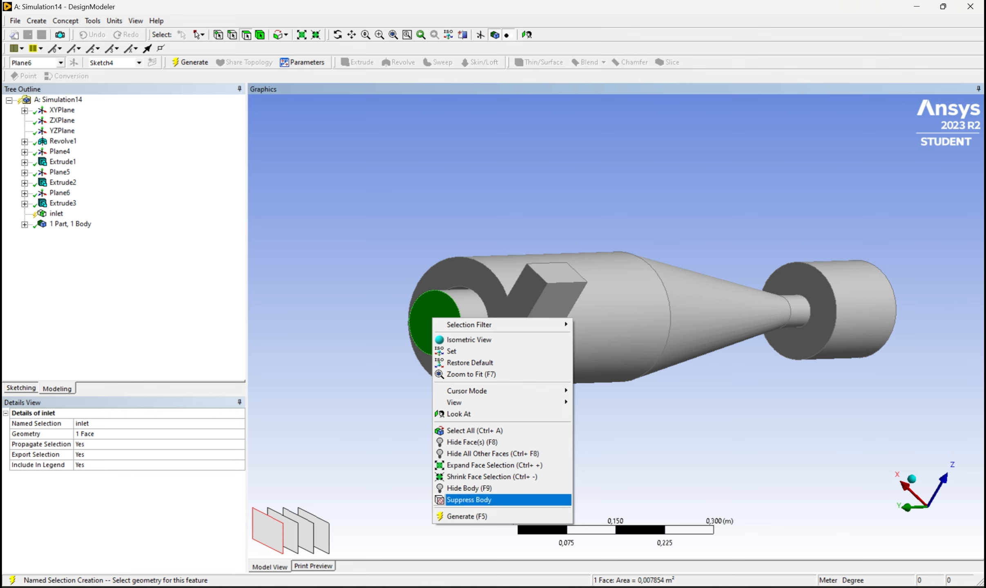
{"action": "left_click", "coordinate": [405, 500]}
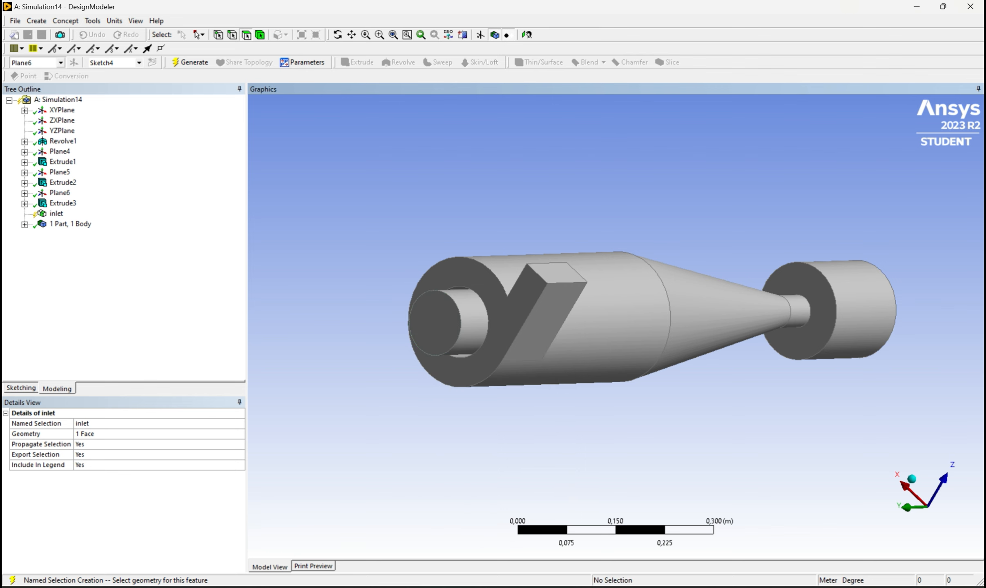
{"action": "left_click", "coordinate": [427, 322]}
{"action": "right_click", "coordinate": [427, 322]}
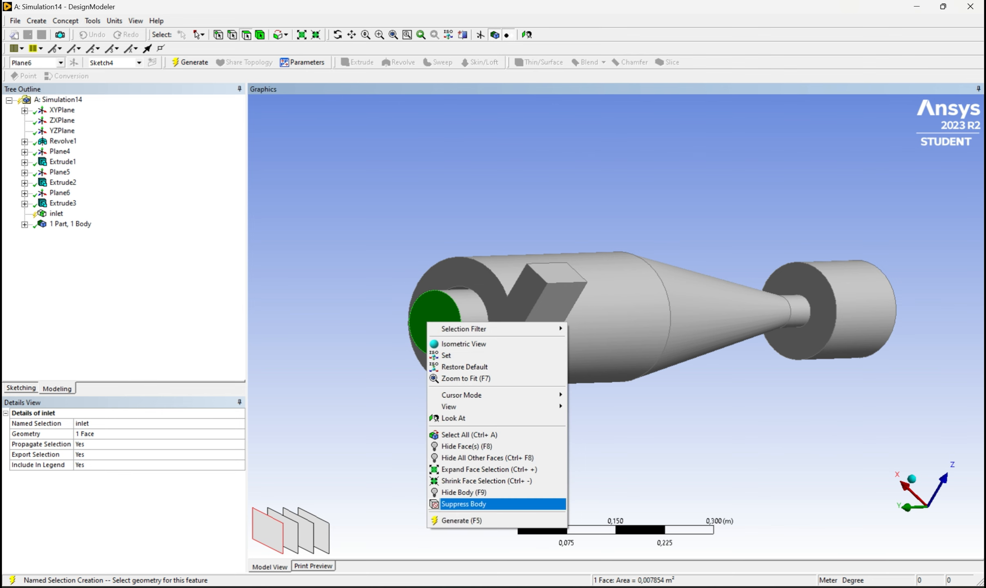
- Generate the pending inlet named selection
{"action": "left_click", "coordinate": [63, 203]}
{"action": "left_click", "coordinate": [56, 214]}
{"action": "left_click", "coordinate": [190, 62]}
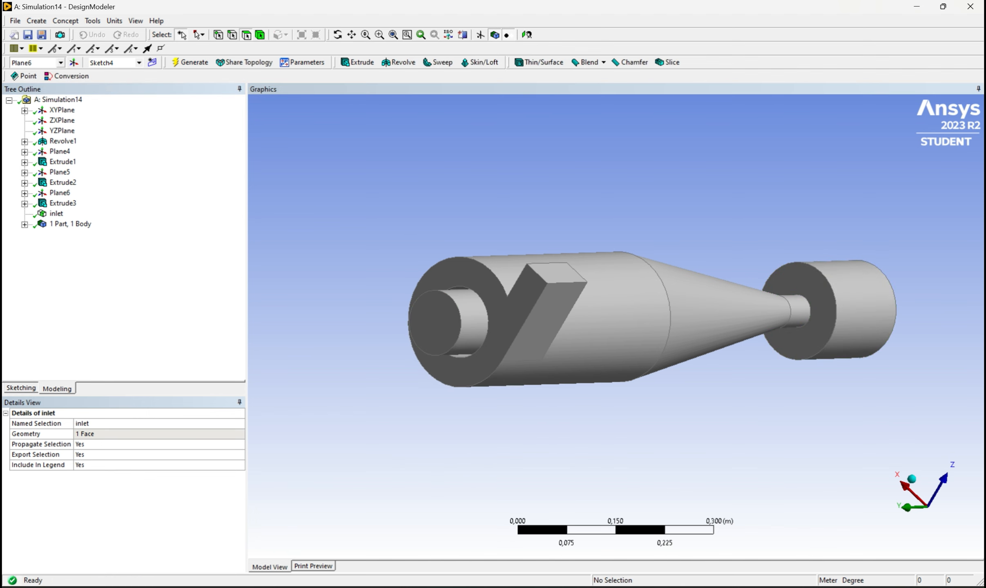
- Create a named selection called outlet from the end face of the small cylindrical tube beside the duct and generate it
{"action": "left_click", "coordinate": [434, 312]}
{"action": "right_click", "coordinate": [435, 312]}
{"action": "left_click", "coordinate": [470, 562]}
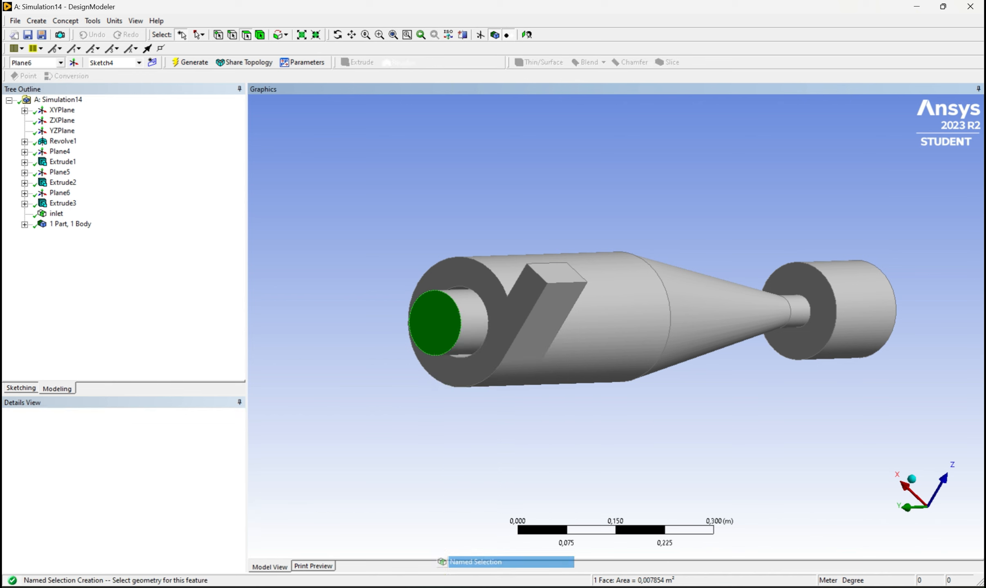
{"action": "left_click", "coordinate": [91, 424]}
{"action": "type", "text": "outlet"}
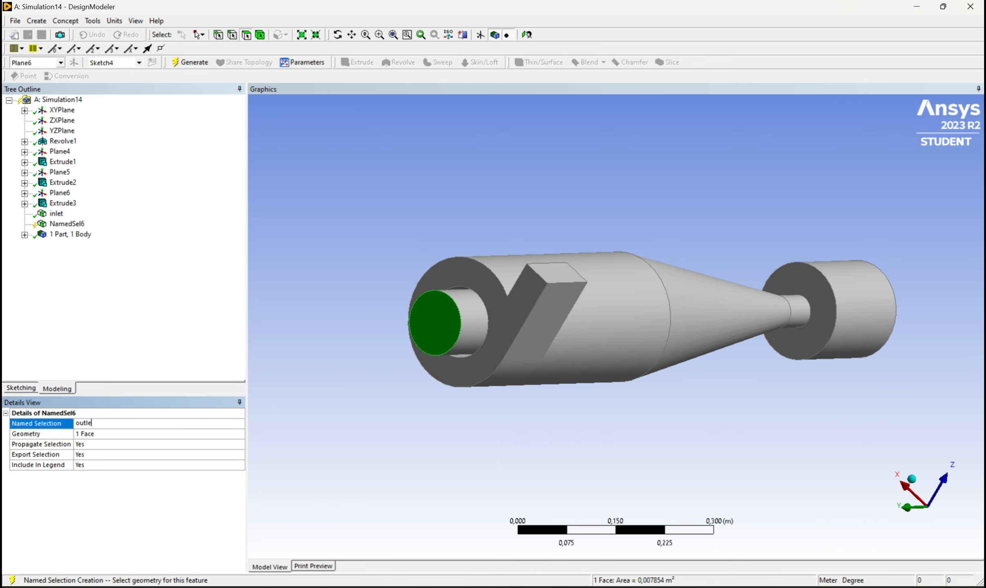
{"action": "key", "text": "Return"}
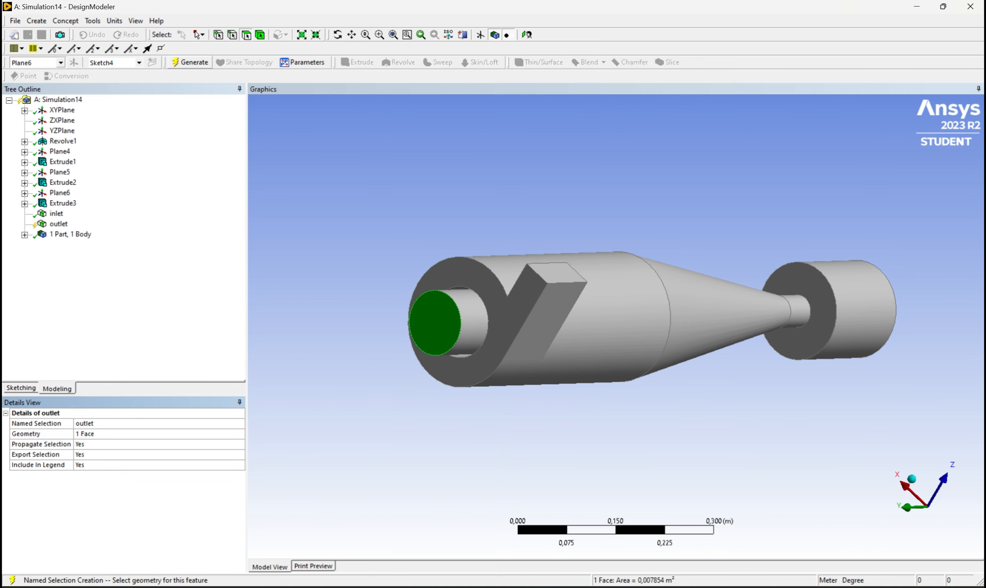
{"action": "left_click", "coordinate": [190, 62]}
- Create a named selection called colletionbin from the outer end face of the collection bin cylinder and generate it
{"action": "left_click", "coordinate": [337, 35]}
{"action": "left_click_drag", "start_coordinate": [613, 266], "coordinate": [539, 384]}
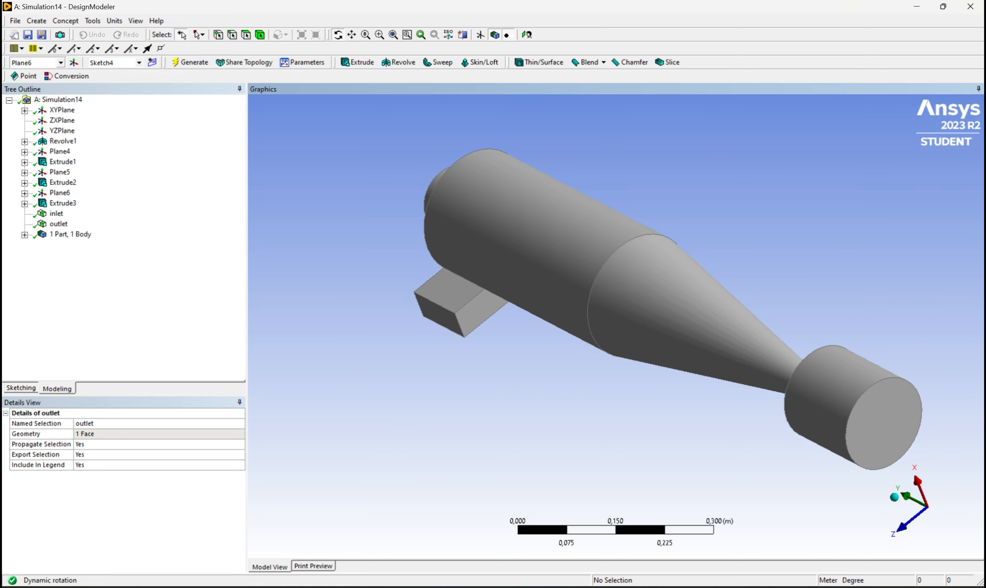
{"action": "left_click", "coordinate": [199, 34]}
{"action": "left_click", "coordinate": [221, 49]}
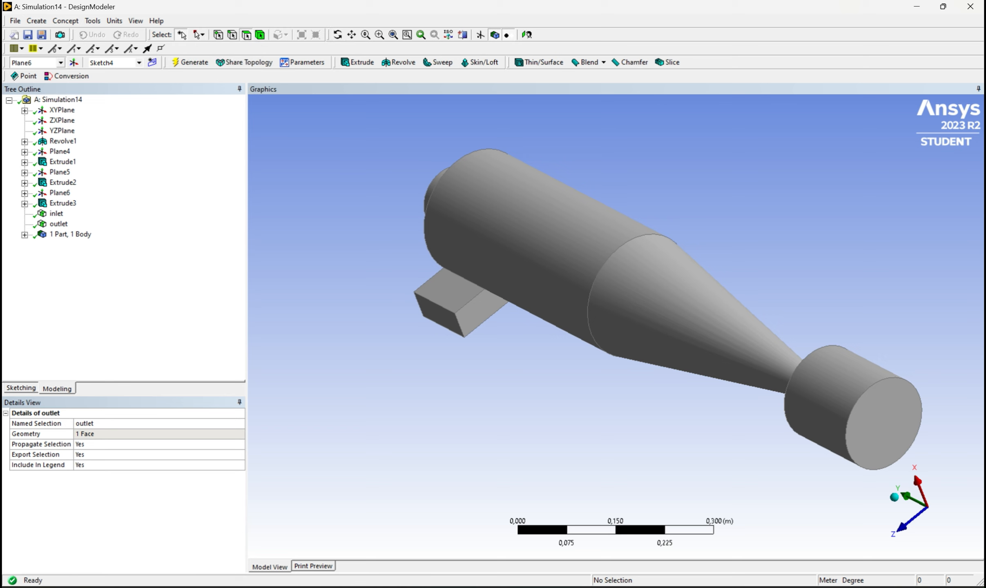
{"action": "left_click", "coordinate": [882, 415]}
{"action": "right_click", "coordinate": [882, 416]}
{"action": "left_click", "coordinate": [883, 389]}
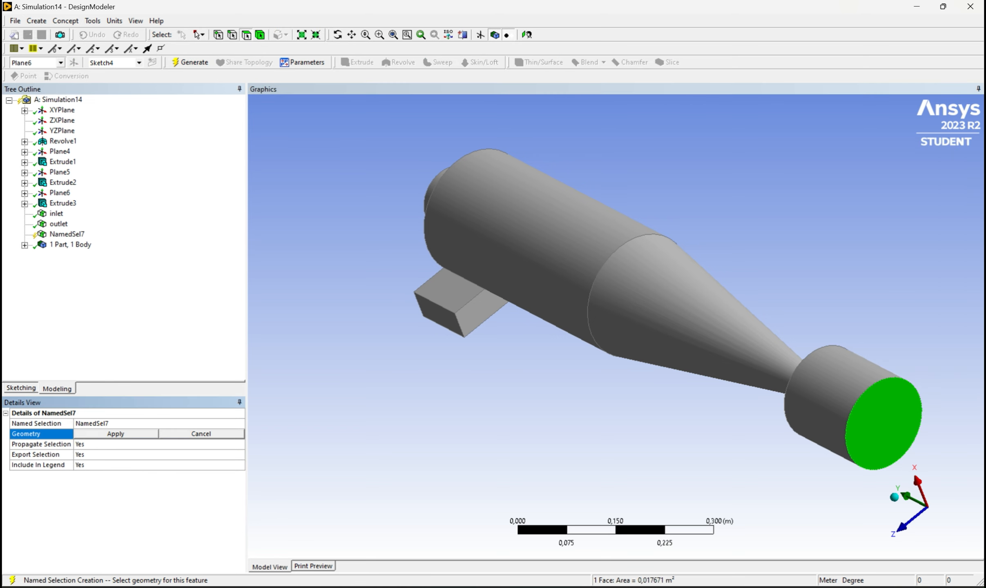
{"action": "left_click", "coordinate": [103, 423]}
{"action": "double_click", "coordinate": [102, 423]}
{"action": "type", "text": "colletionbin"}
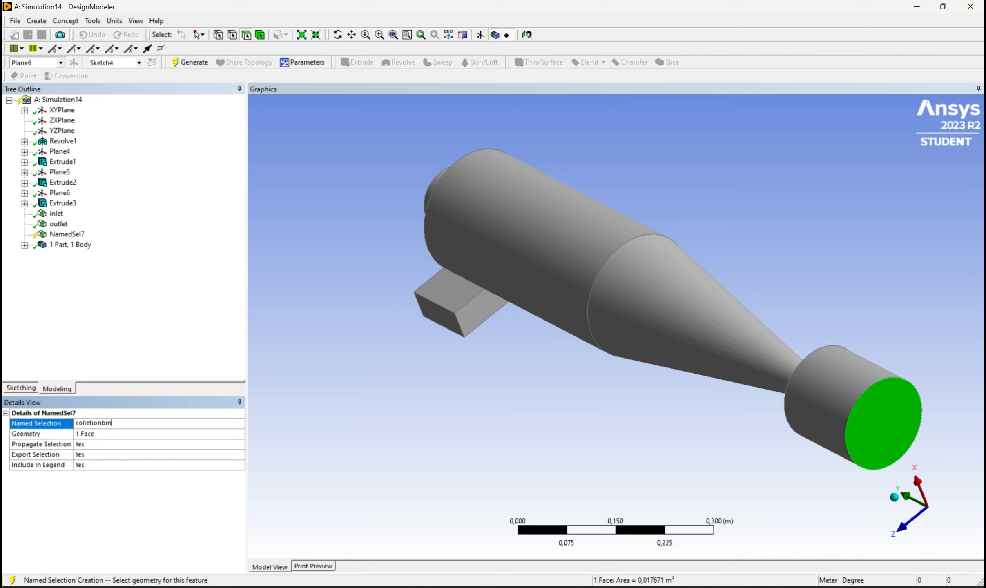
{"action": "key", "text": "Return"}
{"action": "left_click", "coordinate": [190, 62]}
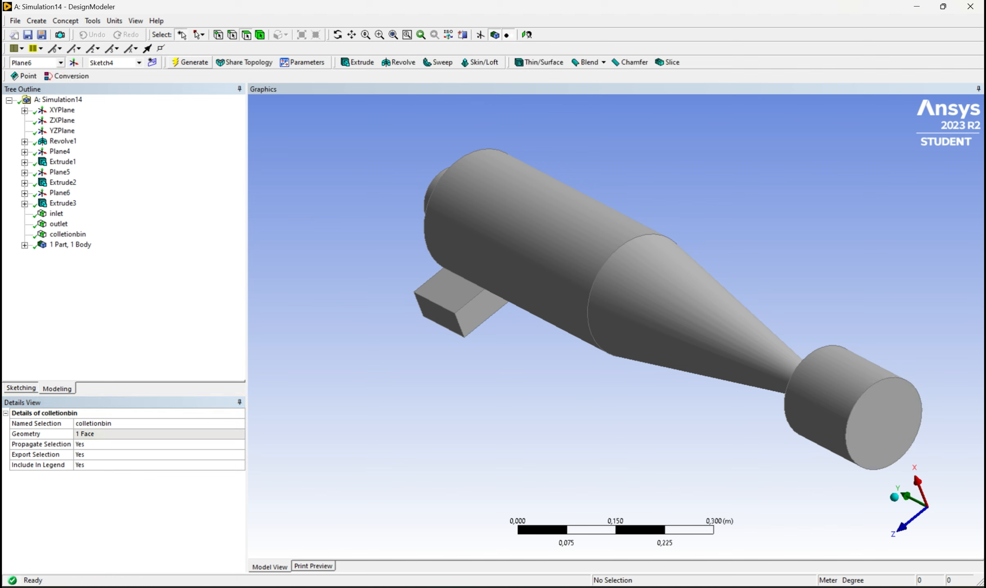
- Close DesignModeler and open the Mesh cell of the Simulation14 Fluid Flow (Fluent) system in Meshing
{"action": "left_click", "coordinate": [338, 35]}
{"action": "left_click_drag", "start_coordinate": [531, 286], "coordinate": [654, 273]}
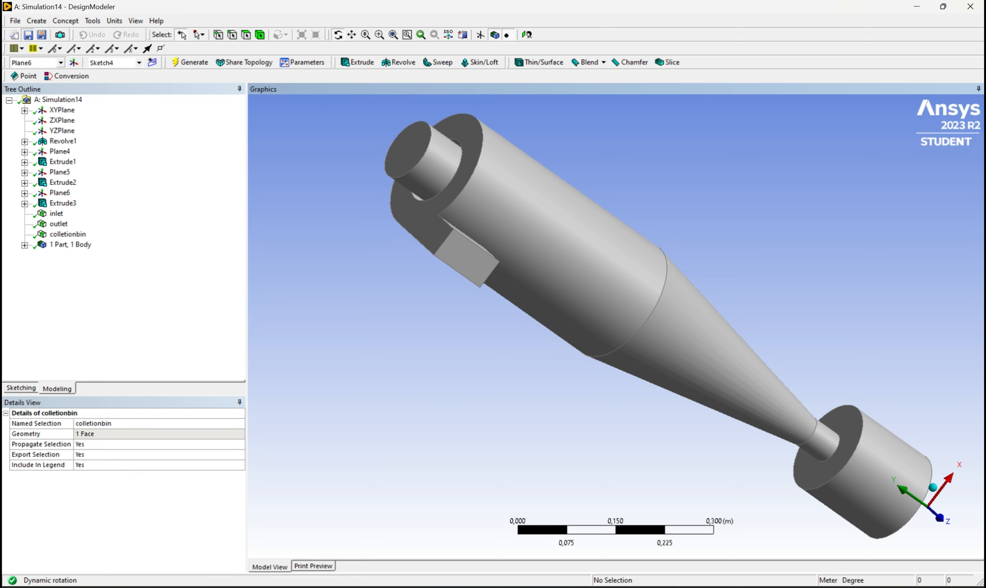
{"action": "left_click", "coordinate": [971, 7]}
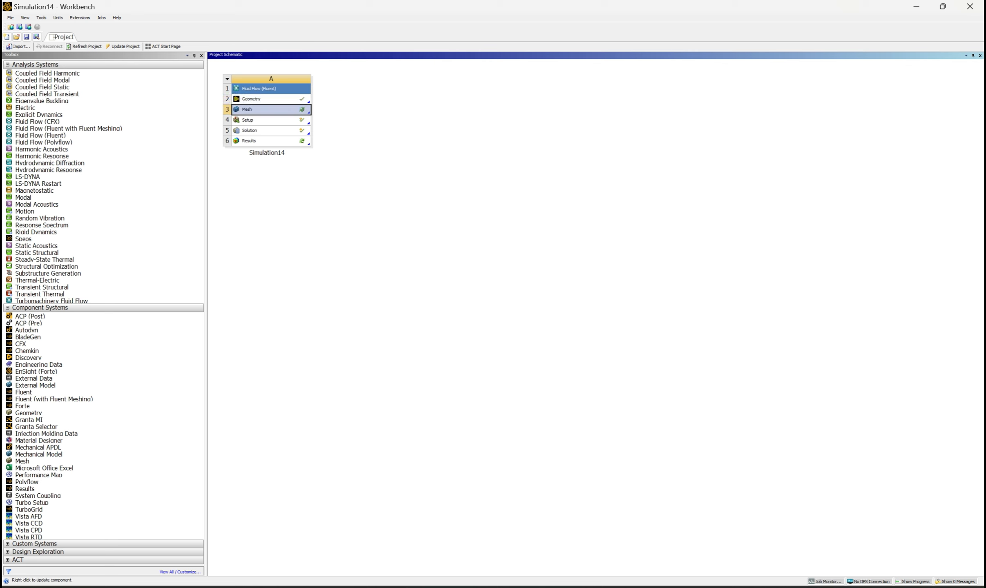
{"action": "double_click", "coordinate": [271, 109]}
{"action": "left_click", "coordinate": [532, 340]}
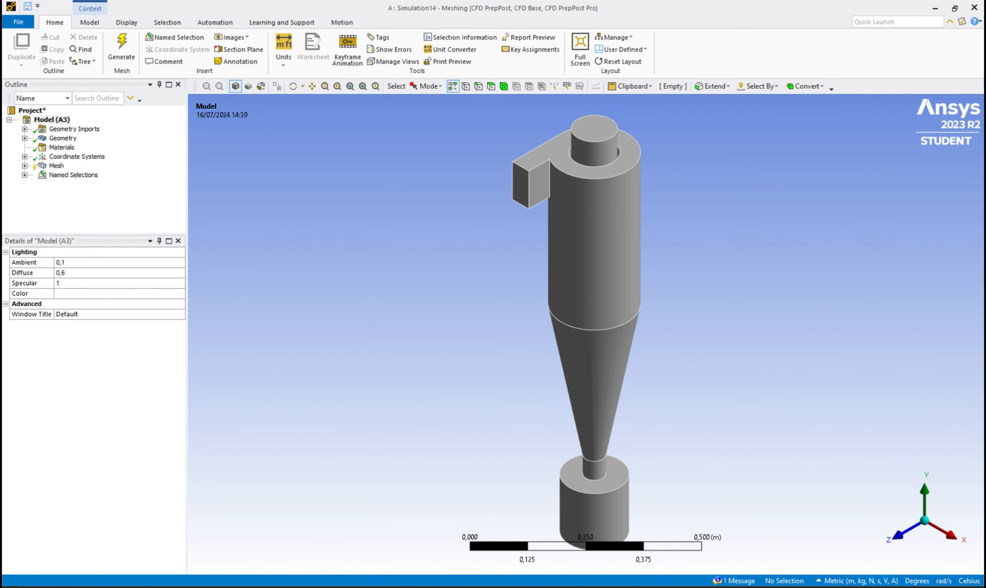
- Set Use Adaptive Sizing to No in the mesh's sizing settings
{"action": "left_click", "coordinate": [56, 166]}
{"action": "left_click", "coordinate": [24, 166]}
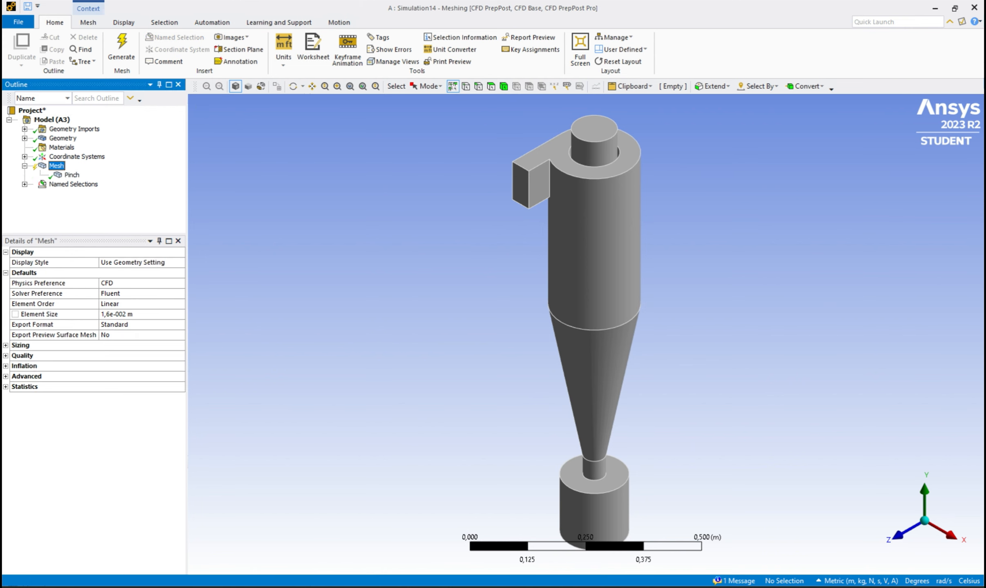
{"action": "left_click", "coordinate": [6, 345]}
{"action": "left_click", "coordinate": [139, 355]}
{"action": "left_click", "coordinate": [179, 356]}
{"action": "left_click", "coordinate": [106, 371]}
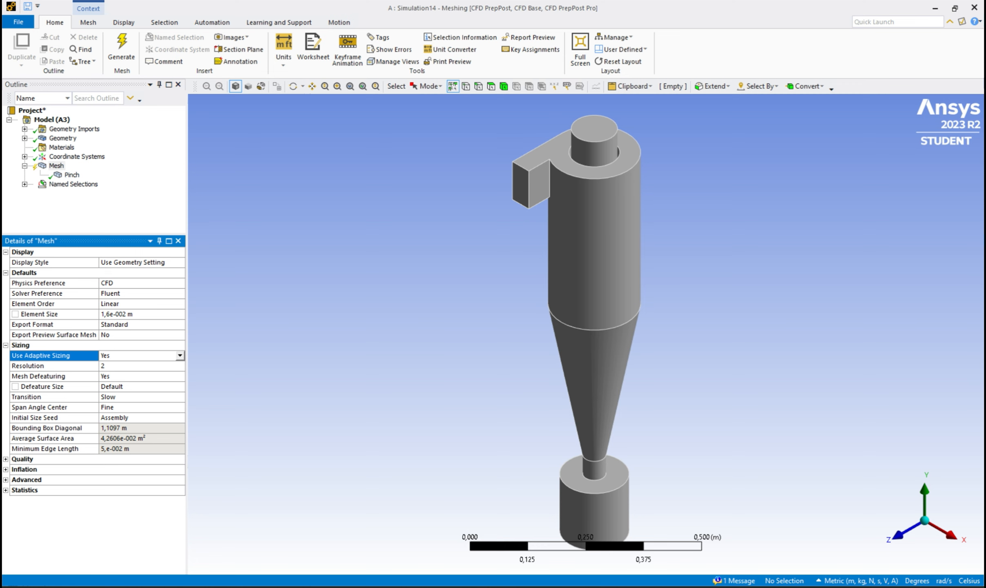
{"action": "left_click", "coordinate": [180, 355]}
{"action": "left_click", "coordinate": [105, 372]}
{"action": "left_click", "coordinate": [180, 355]}
{"action": "left_click", "coordinate": [105, 364]}
- Review the mesh's inflation settings and the choices available for the inflation option
{"action": "left_click", "coordinate": [5, 469]}
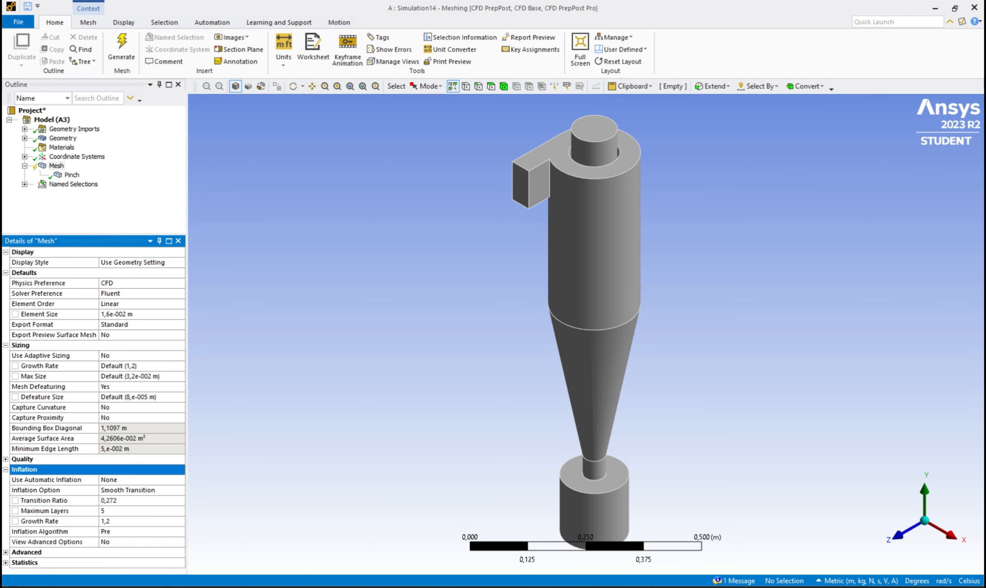
{"action": "left_click", "coordinate": [128, 490]}
{"action": "left_click", "coordinate": [179, 491]}
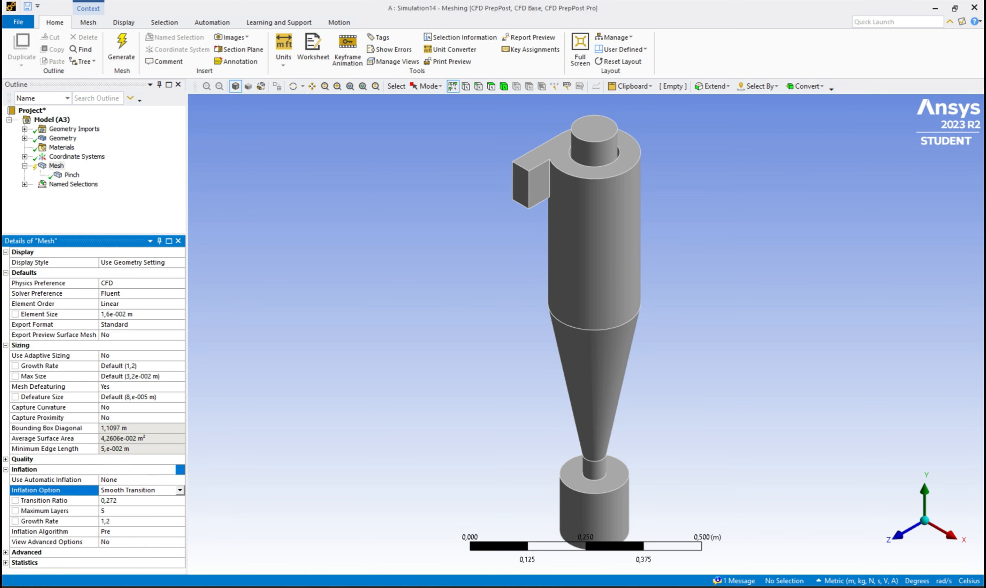
{"action": "left_click", "coordinate": [123, 514]}
{"action": "left_click", "coordinate": [180, 491]}
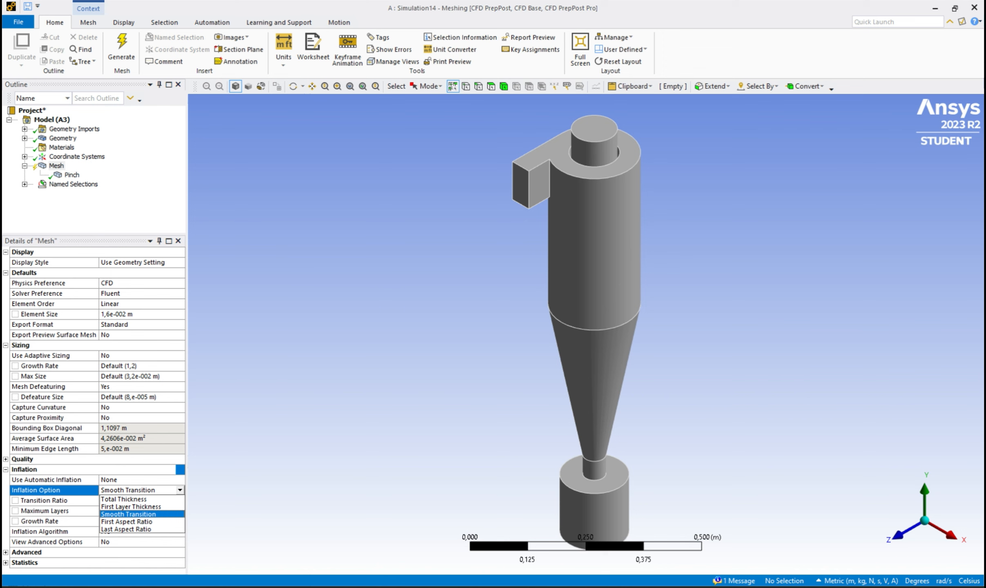
{"action": "left_click", "coordinate": [5, 469]}
- Set the mesh quality smoothing to High
{"action": "left_click", "coordinate": [5, 459]}
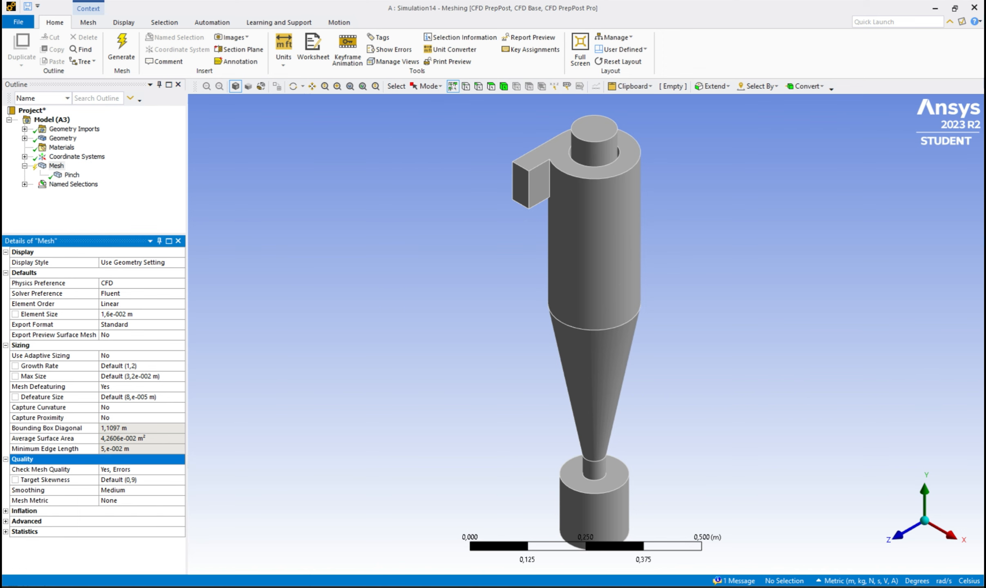
{"action": "left_click", "coordinate": [123, 490]}
{"action": "left_click", "coordinate": [179, 490]}
{"action": "left_click", "coordinate": [123, 515]}
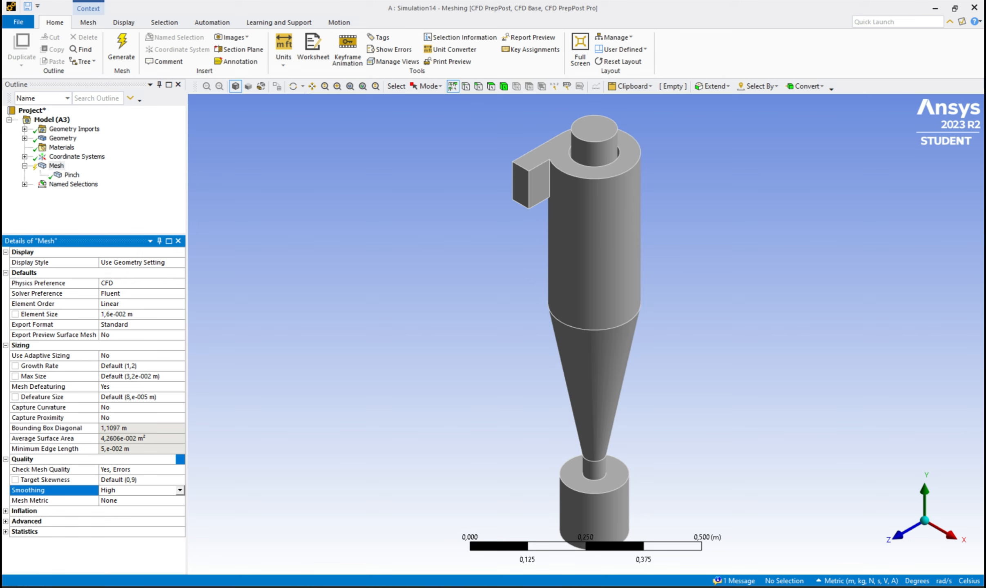
- Set Capture Curvature to Yes in the sizing settings and generate the mesh
{"action": "left_click", "coordinate": [41, 408]}
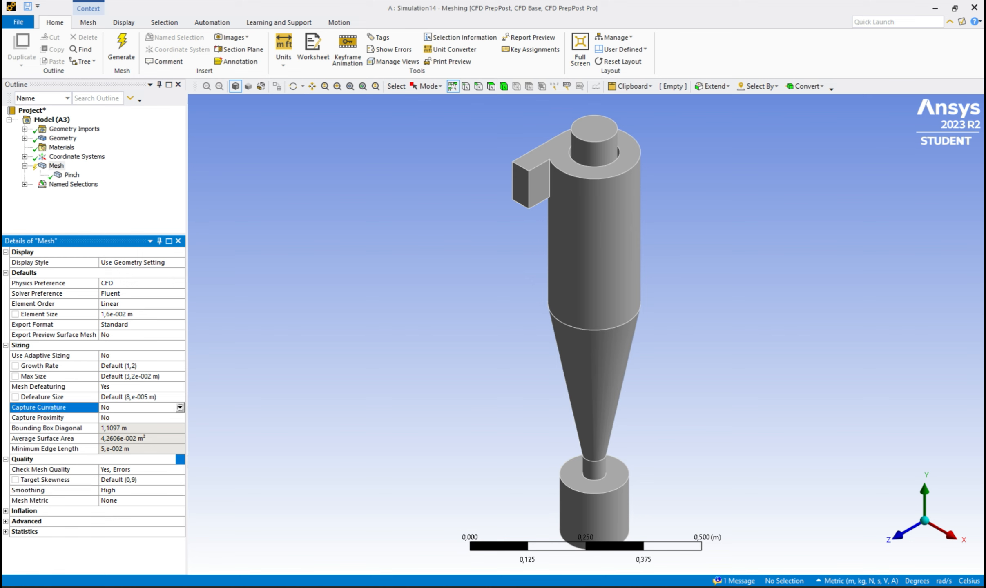
{"action": "left_click", "coordinate": [179, 407]}
{"action": "left_click", "coordinate": [122, 425]}
{"action": "left_click", "coordinate": [121, 44]}
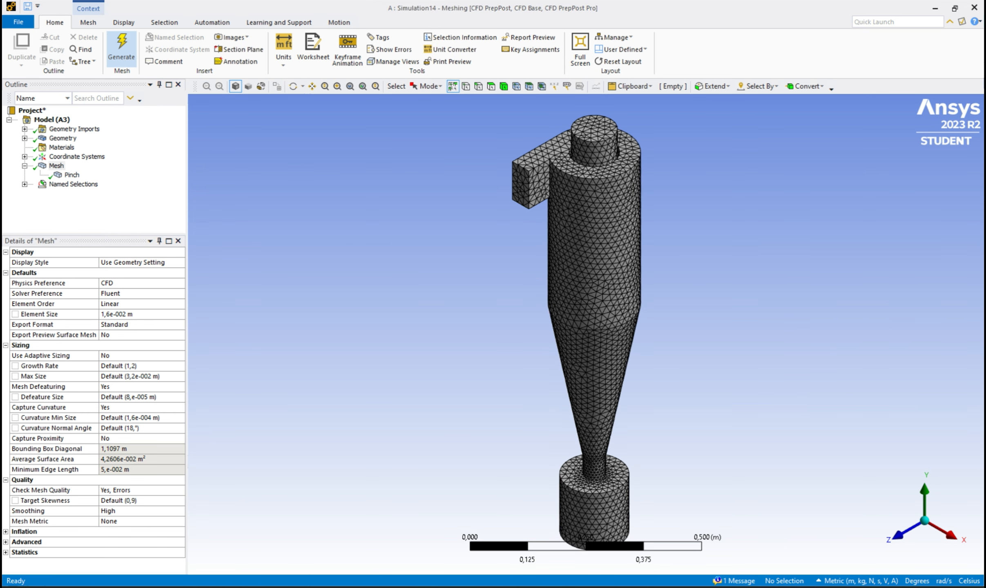
{"action": "left_click", "coordinate": [261, 86]}
{"action": "left_click", "coordinate": [586, 215]}
{"action": "left_click", "coordinate": [511, 243]}
{"action": "left_click", "coordinate": [261, 85]}
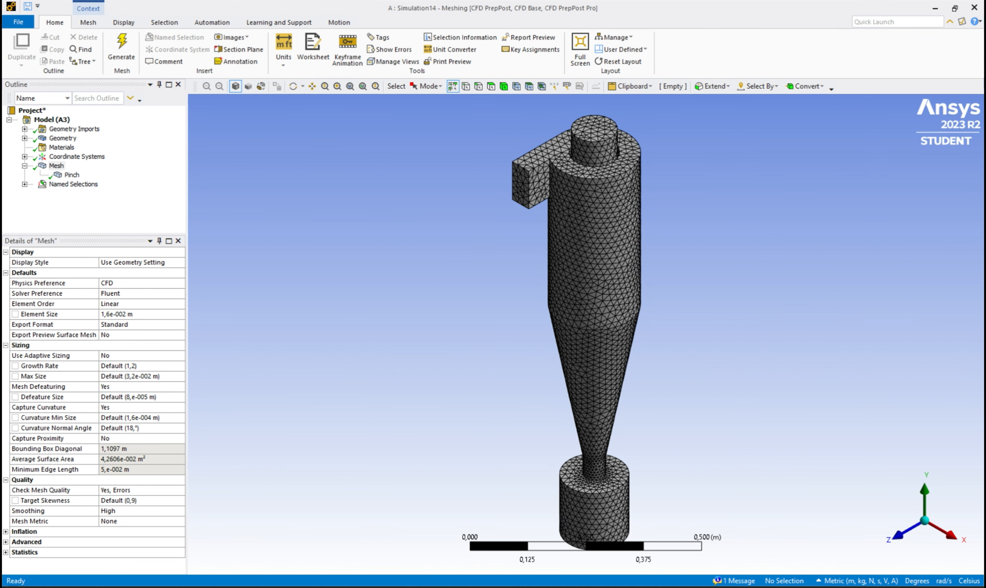
- Save the project, switch back to Workbench and update the Mesh cell of the Fluid Flow system
{"action": "left_click", "coordinate": [27, 7]}
{"action": "left_click", "coordinate": [974, 7]}
{"action": "right_click", "coordinate": [283, 110]}
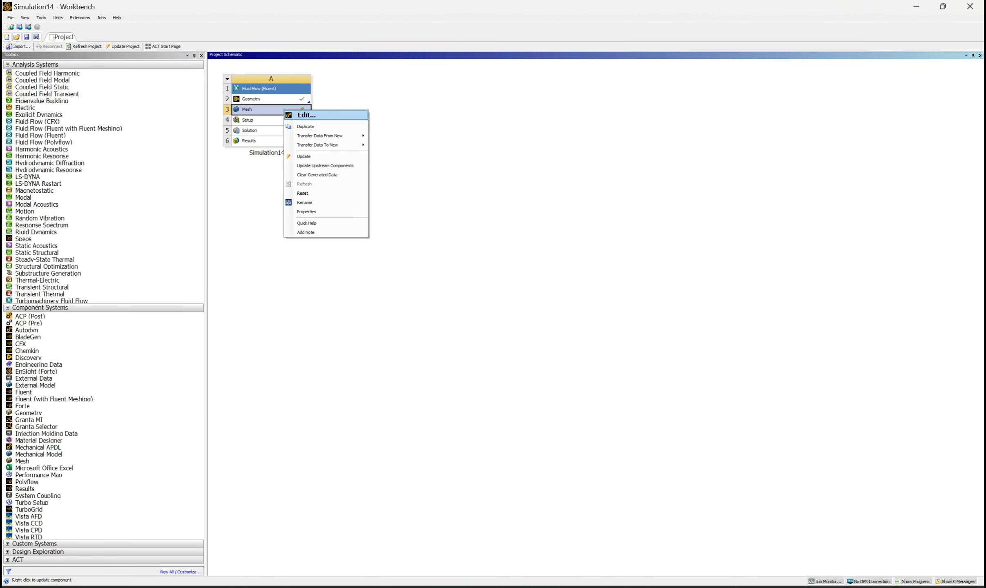
{"action": "left_click", "coordinate": [310, 165]}
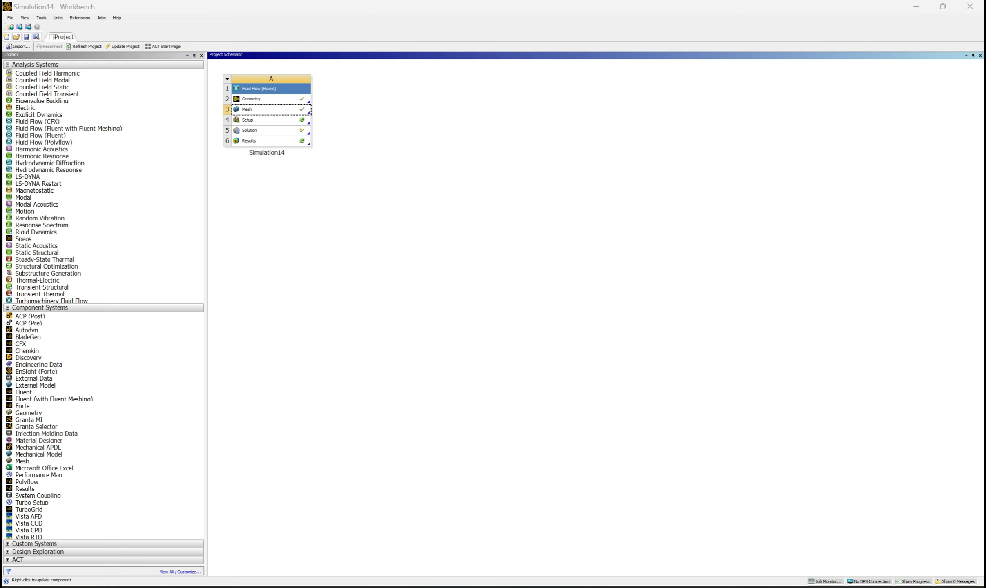
- Open the Setup cell in Fluent with the changed upstream mesh loaded and dismiss the mesh incompatibility notice
{"action": "double_click", "coordinate": [266, 119]}
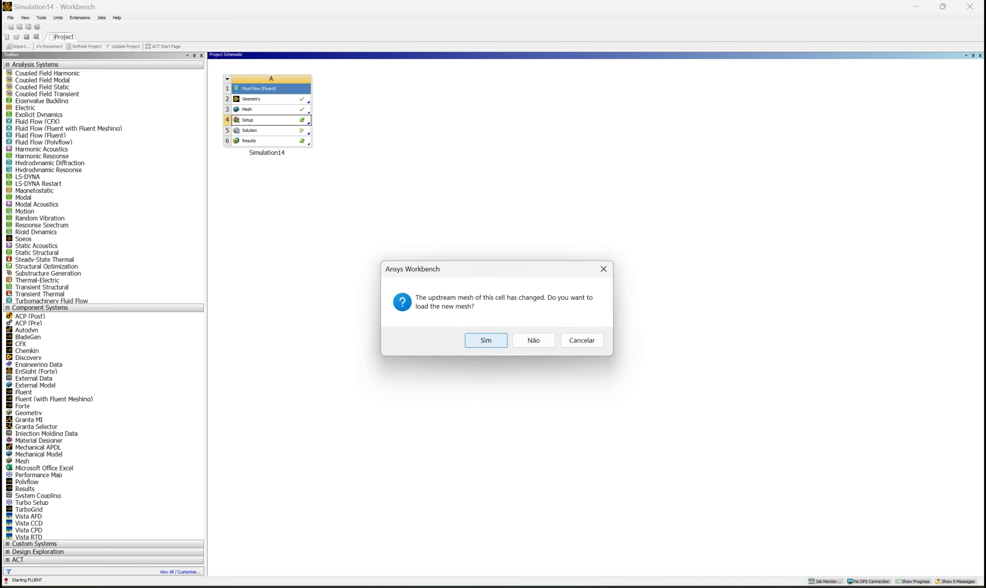
{"action": "left_click", "coordinate": [486, 340]}
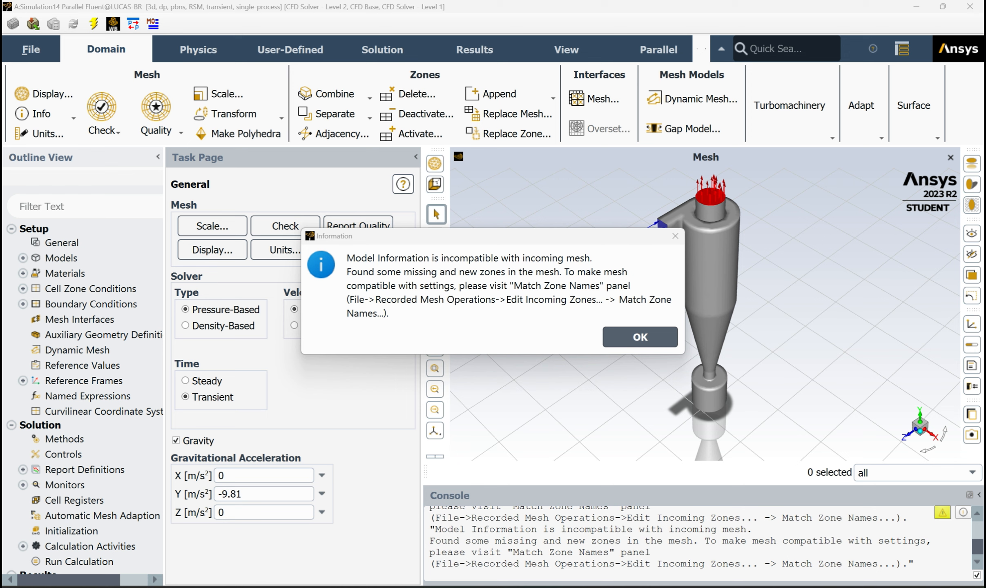
{"action": "key", "text": "Return"}
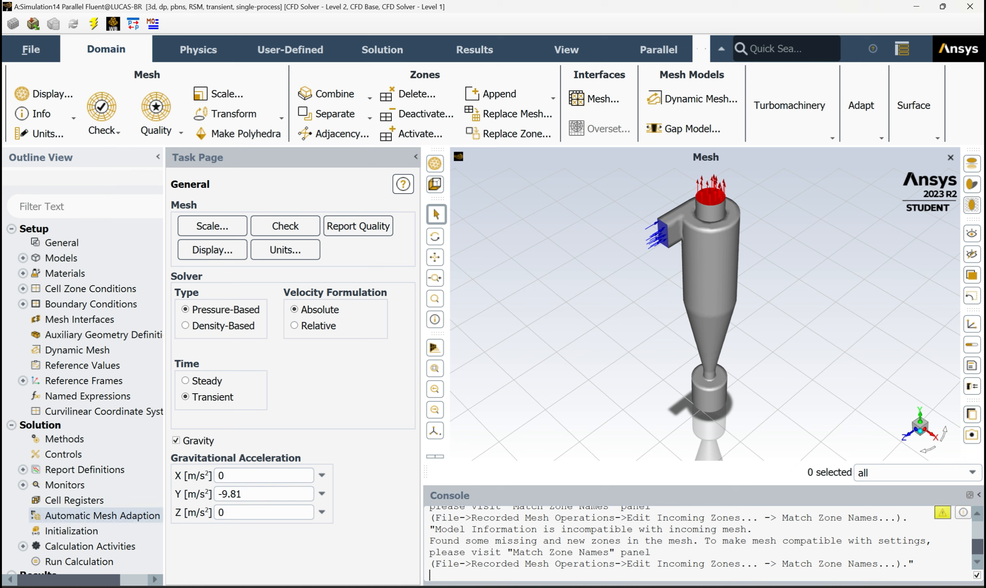
- Change the viscous model to standard k-epsilon (2 eqn) with Standard Wall Functions
{"action": "double_click", "coordinate": [61, 258]}
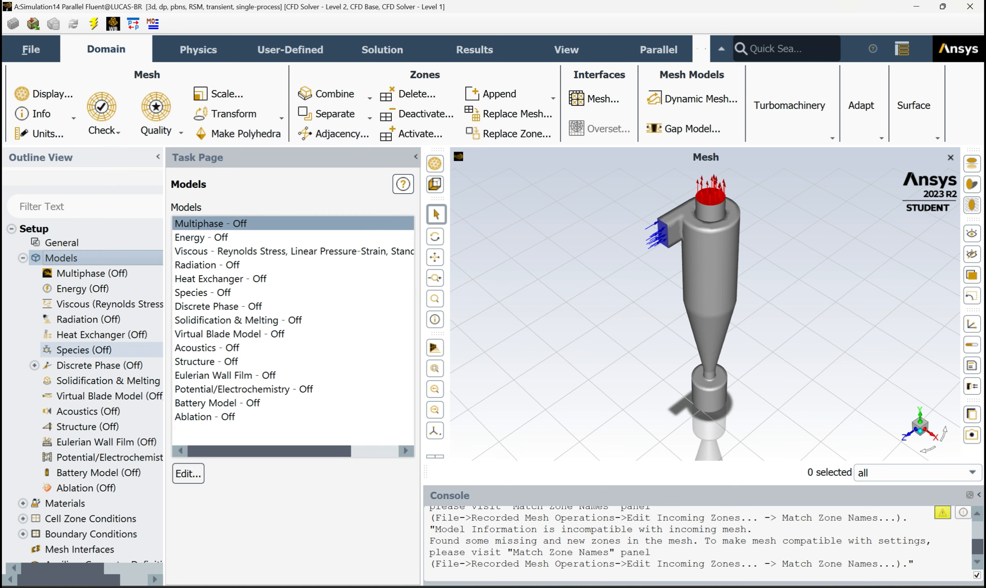
{"action": "double_click", "coordinate": [102, 304]}
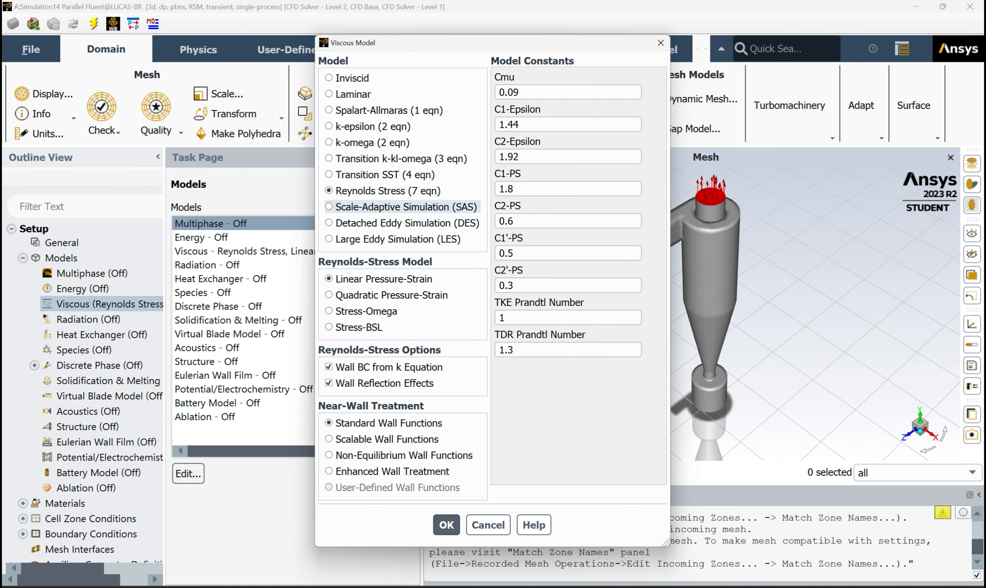
{"action": "left_click", "coordinate": [372, 126]}
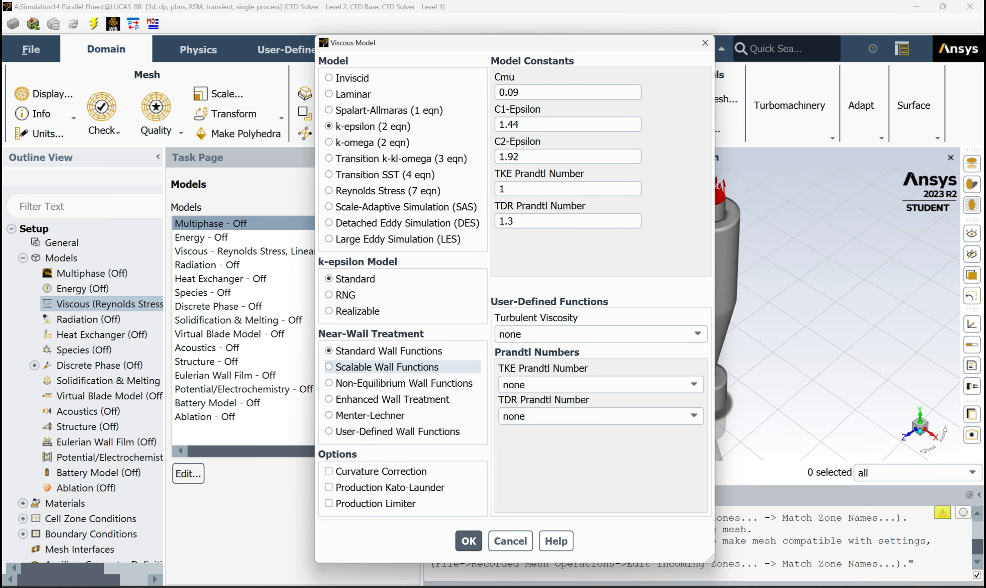
{"action": "left_click", "coordinate": [468, 541]}
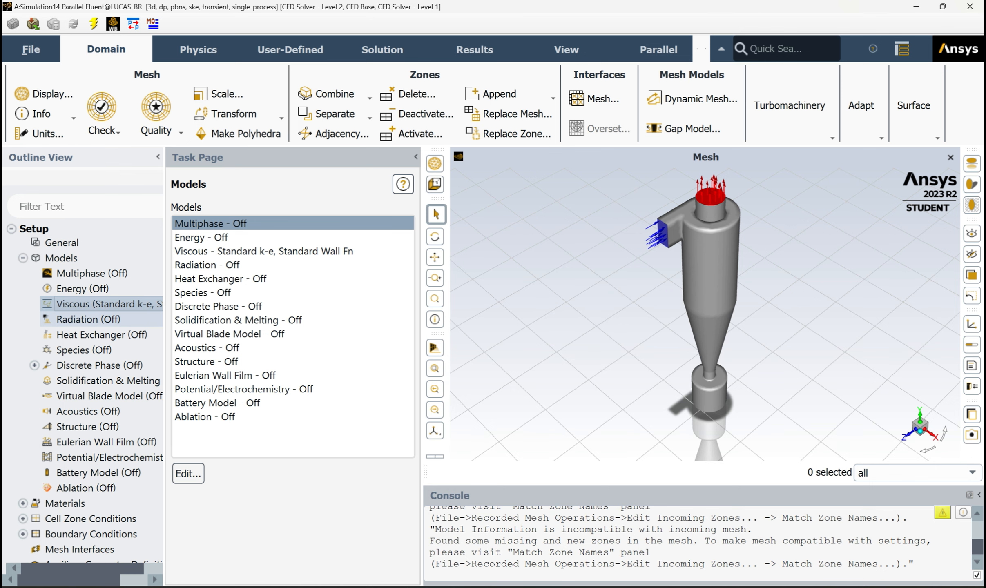
- Set the maximum number of tracking steps to 500000 in the Discrete Phase model
{"action": "double_click", "coordinate": [98, 365]}
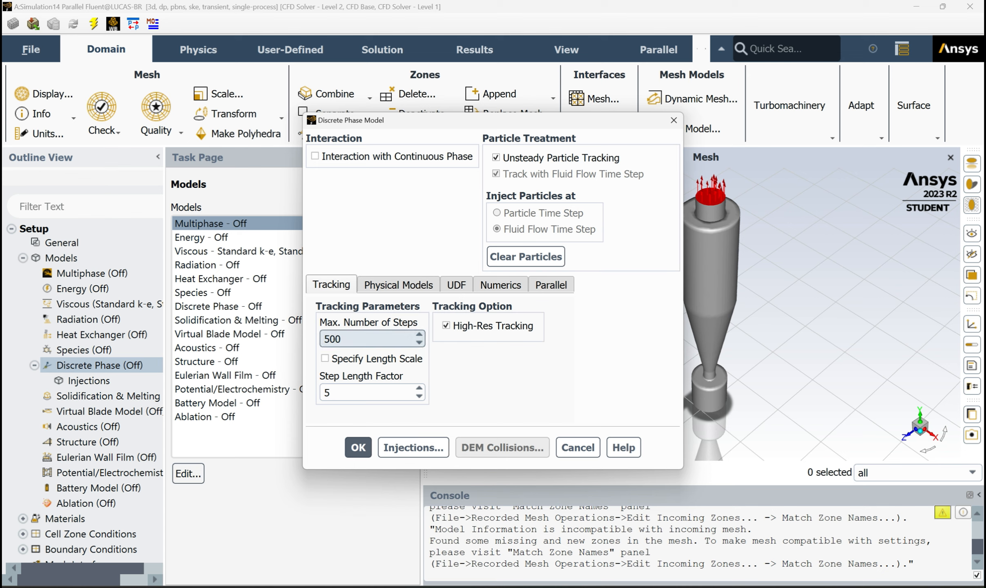
{"action": "left_click", "coordinate": [342, 338]}
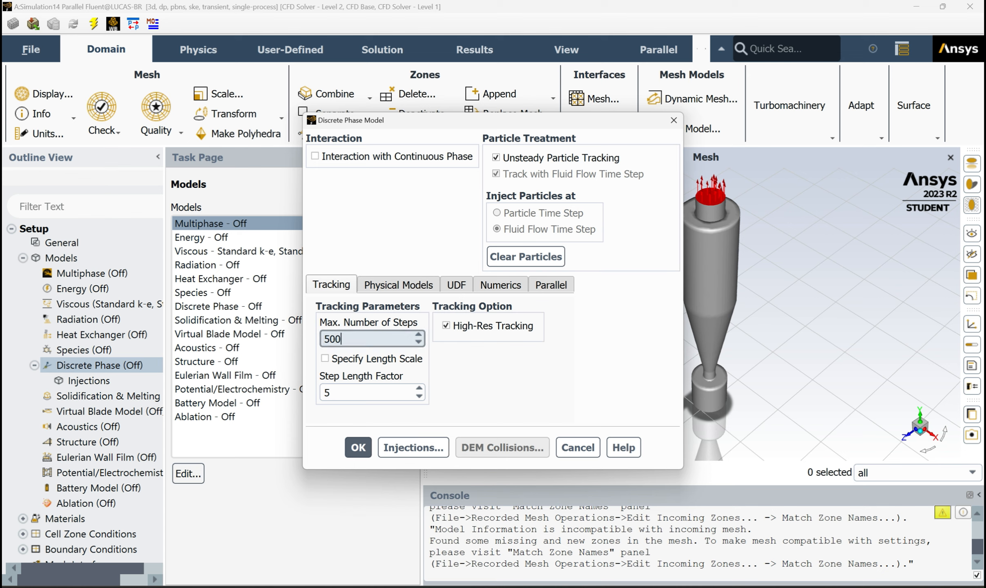
{"action": "type", "text": "000"}
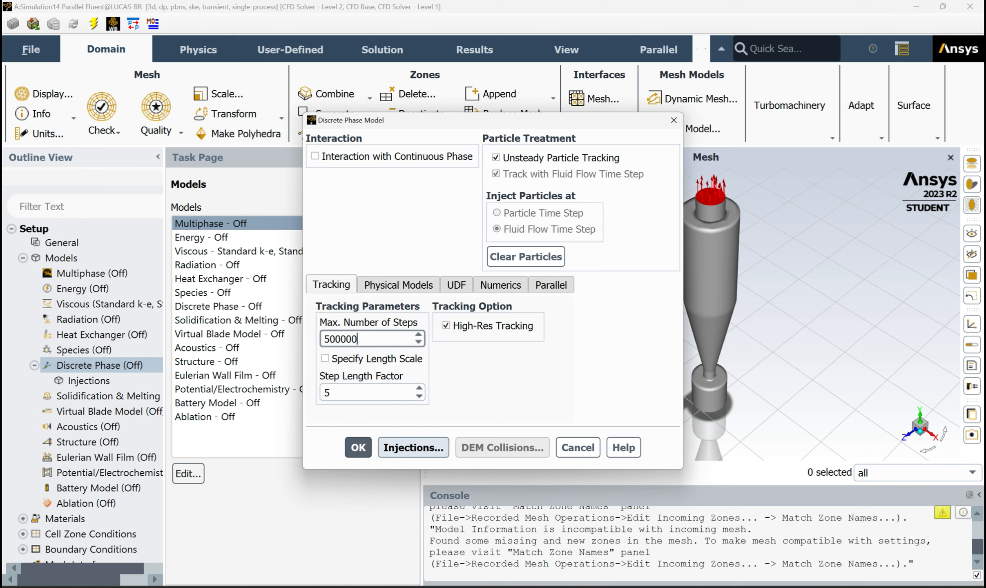
- Create a particle injection of type surface that releases from the inlet surface
{"action": "left_click", "coordinate": [413, 448]}
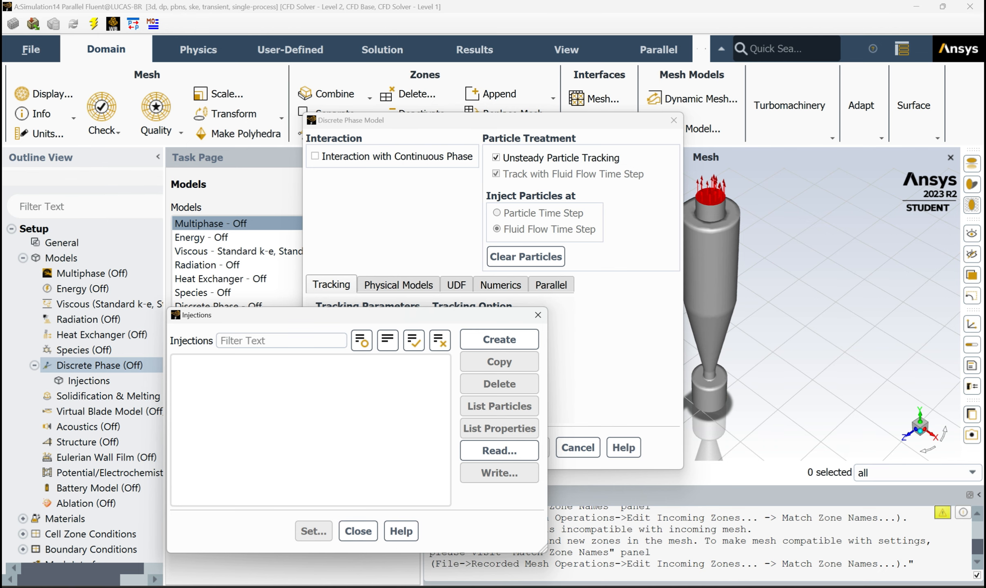
{"action": "left_click", "coordinate": [499, 340]}
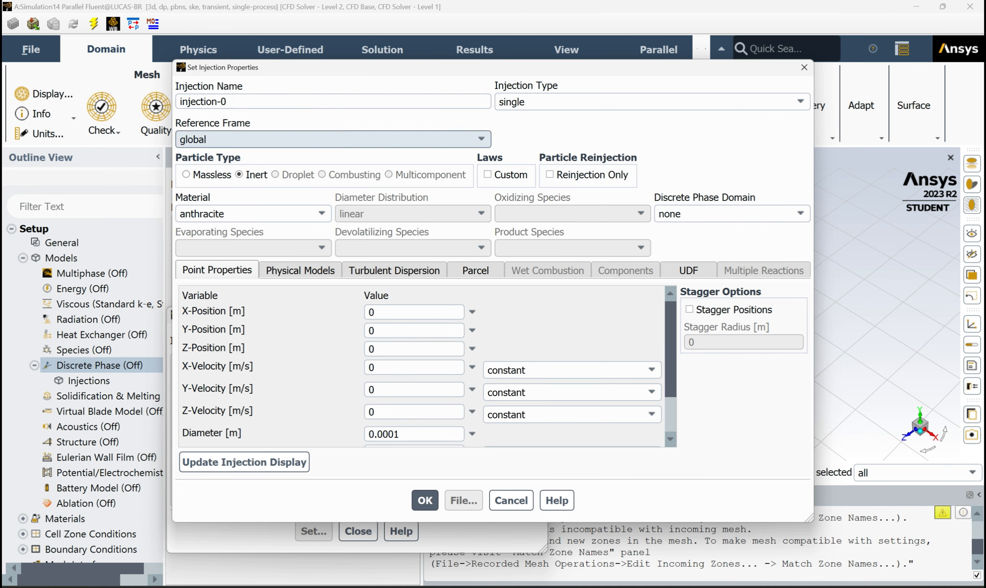
{"action": "left_click", "coordinate": [652, 102]}
{"action": "key", "text": "Down"}
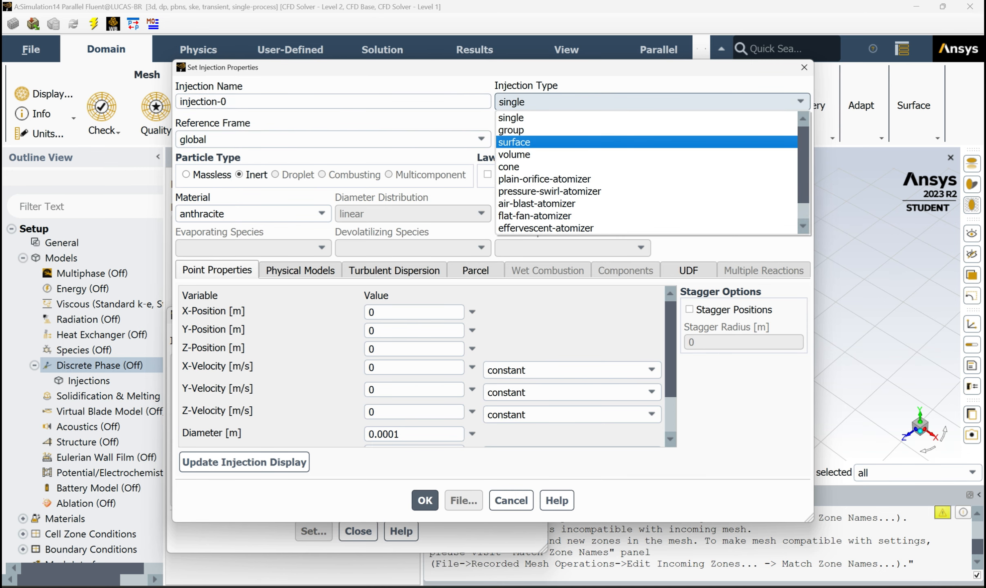
{"action": "key", "text": "Return"}
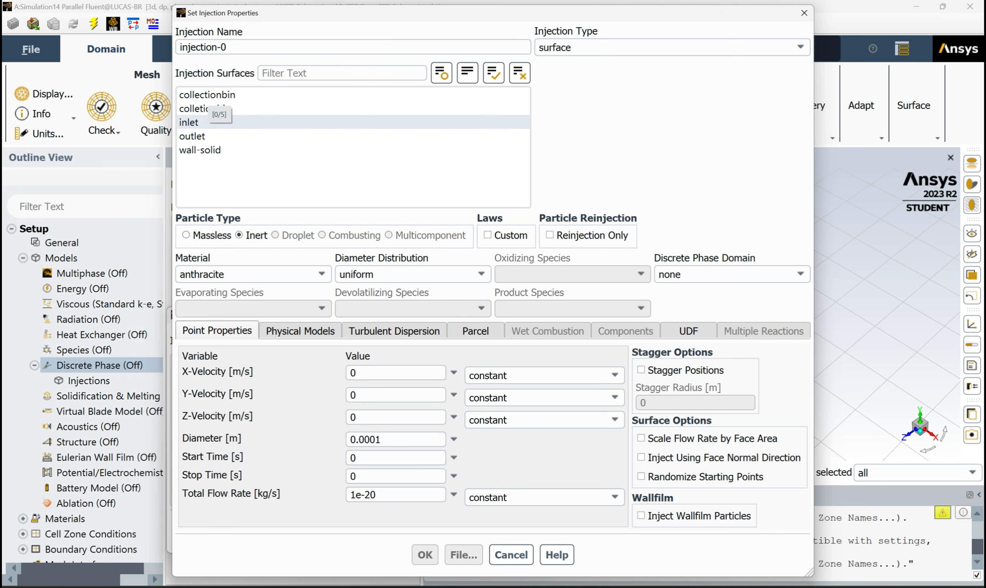
{"action": "left_click", "coordinate": [196, 122]}
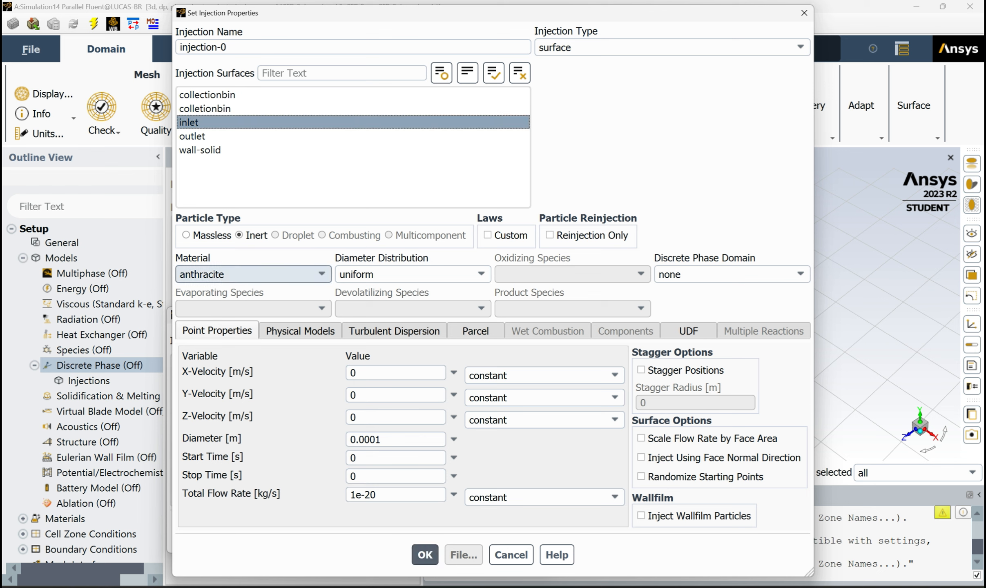
- Set the injection's particle material to steel
{"action": "left_click", "coordinate": [252, 274]}
{"action": "scroll", "coordinate": [249, 346], "scroll_direction": "down", "scroll_amount": 10}
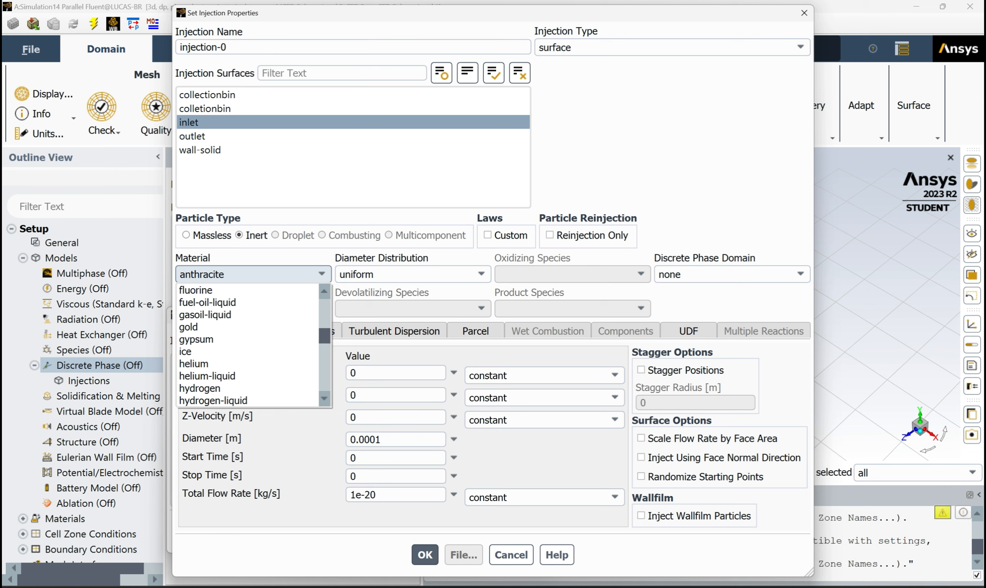
{"action": "scroll", "coordinate": [249, 345], "scroll_direction": "down", "scroll_amount": 3}
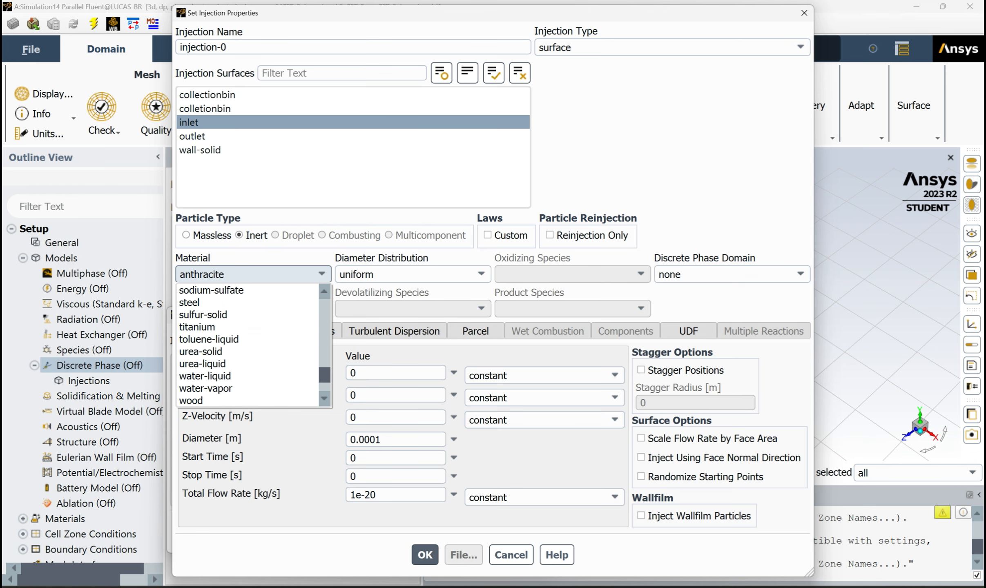
{"action": "left_click", "coordinate": [213, 302]}
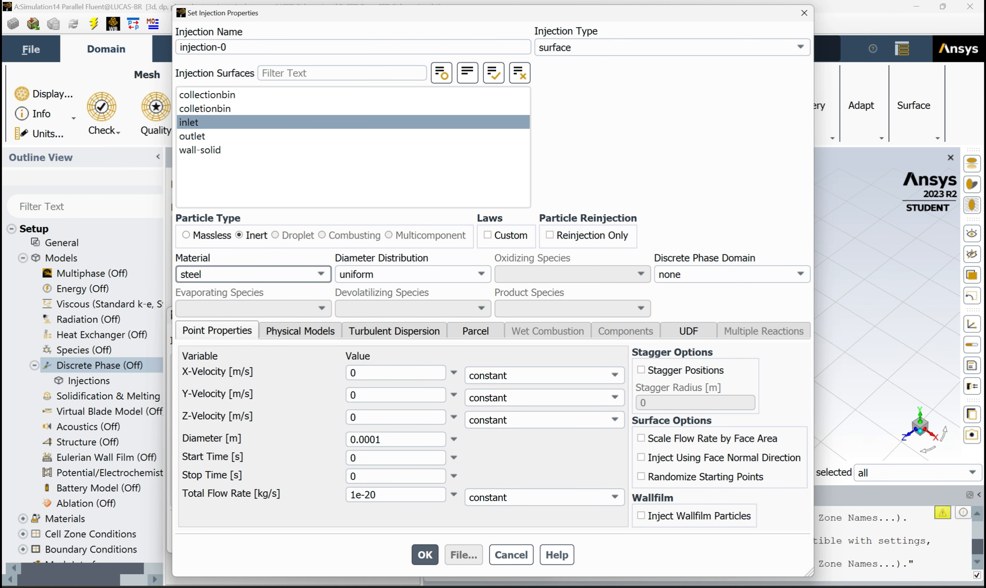
- Keep the uniform diameter distribution and enable Scale Flow Rate by Face Area and Inject Using Face Normal Direction for the injection
{"action": "left_click", "coordinate": [412, 274]}
{"action": "left_click", "coordinate": [413, 289]}
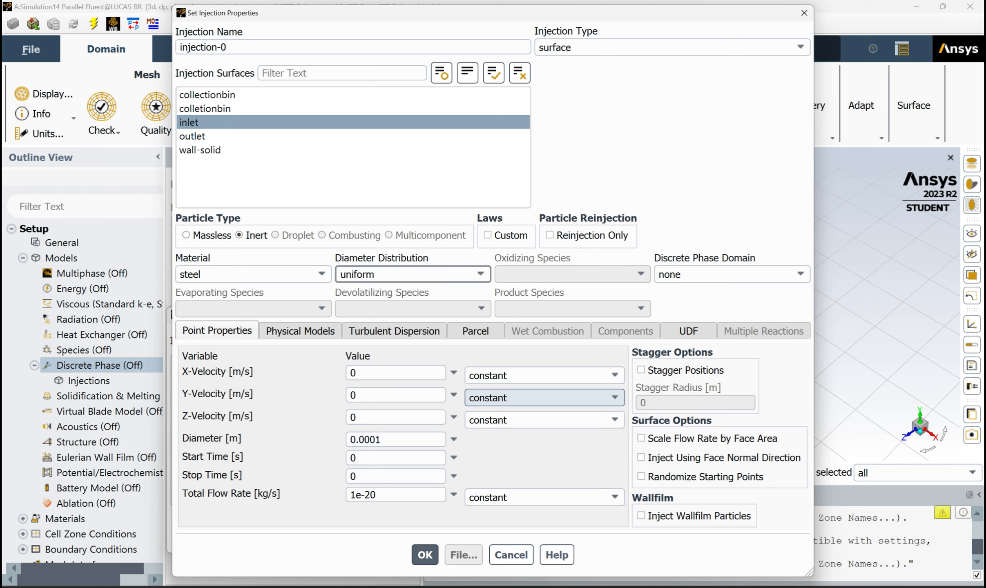
{"action": "left_click", "coordinate": [670, 438]}
{"action": "left_click", "coordinate": [670, 457]}
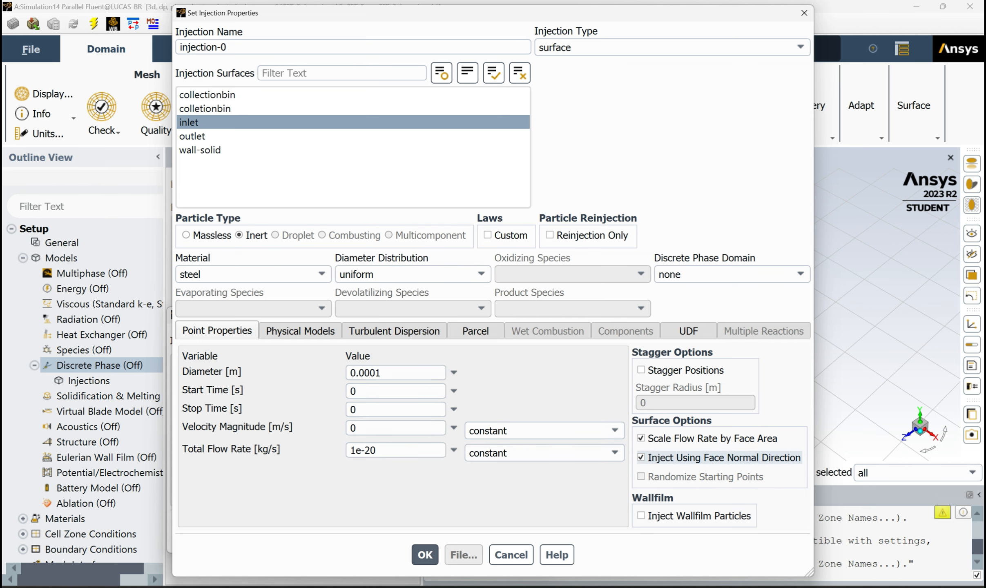
- Set the injection's diameter to 0.000001 m, velocity magnitude to 3 m/s and total flow rate to 0.000001 kg/s
{"action": "type", "text": "00"}
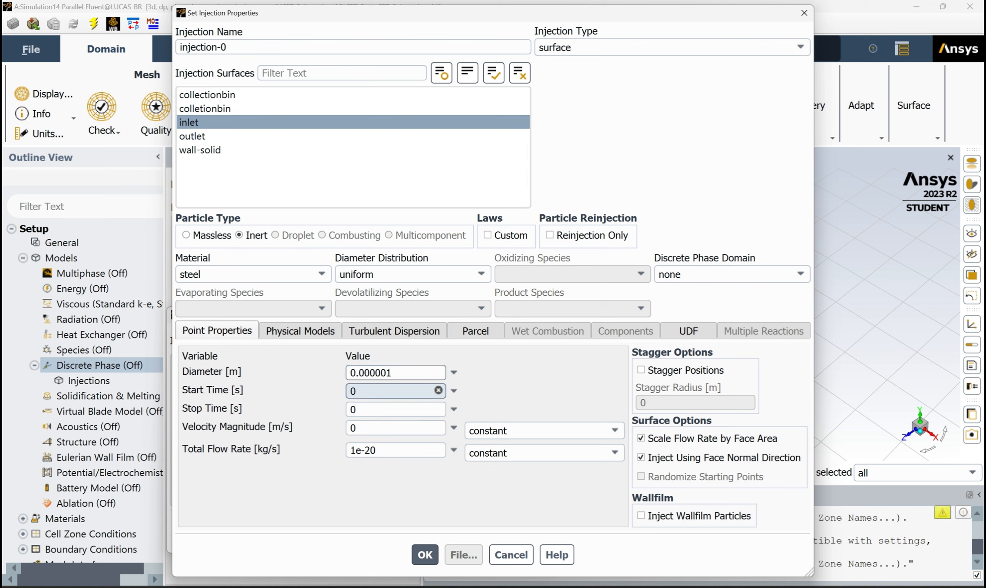
{"action": "double_click", "coordinate": [392, 428]}
{"action": "type", "text": "3"}
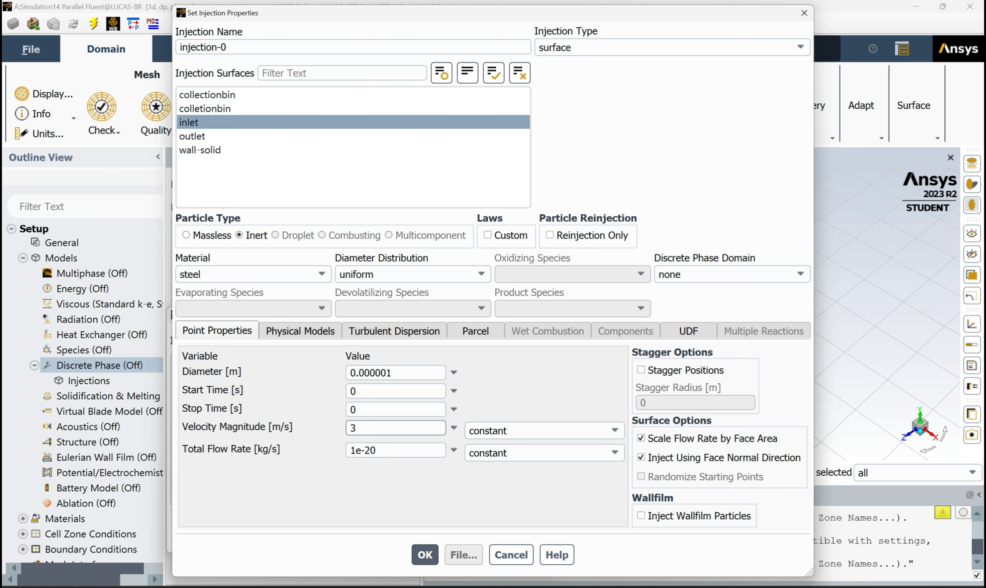
{"action": "double_click", "coordinate": [438, 450]}
{"action": "type", "text": "00000"}
{"action": "key", "text": "BackSpace"}
{"action": "key", "text": "BackSpace"}
{"action": "key", "text": "BackSpace"}
{"action": "key", "text": "BackSpace"}
{"action": "type", "text": ".000001"}
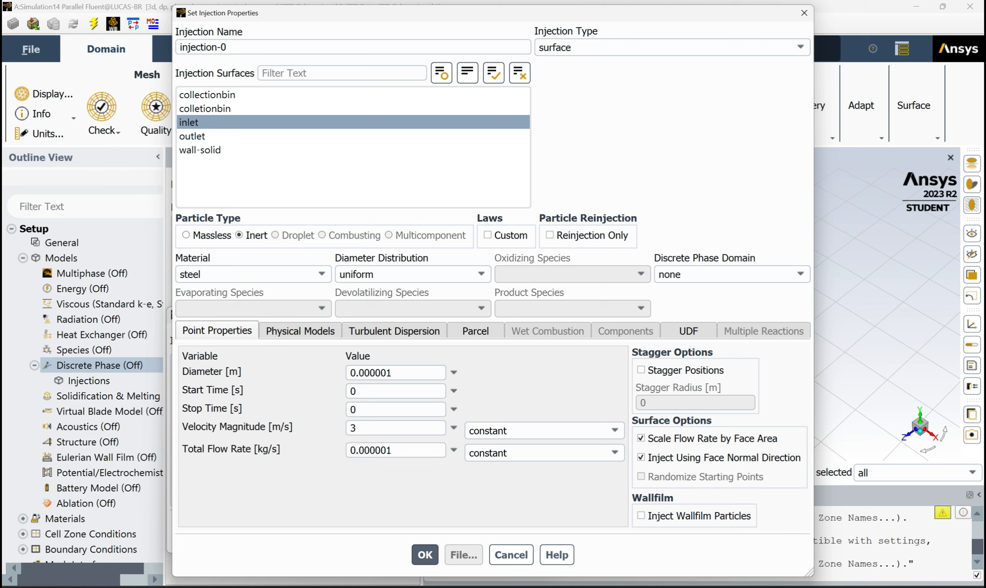
- Enable the Discrete Random Walk Model for the injection and confirm the injection and Discrete Phase settings
{"action": "left_click", "coordinate": [394, 330]}
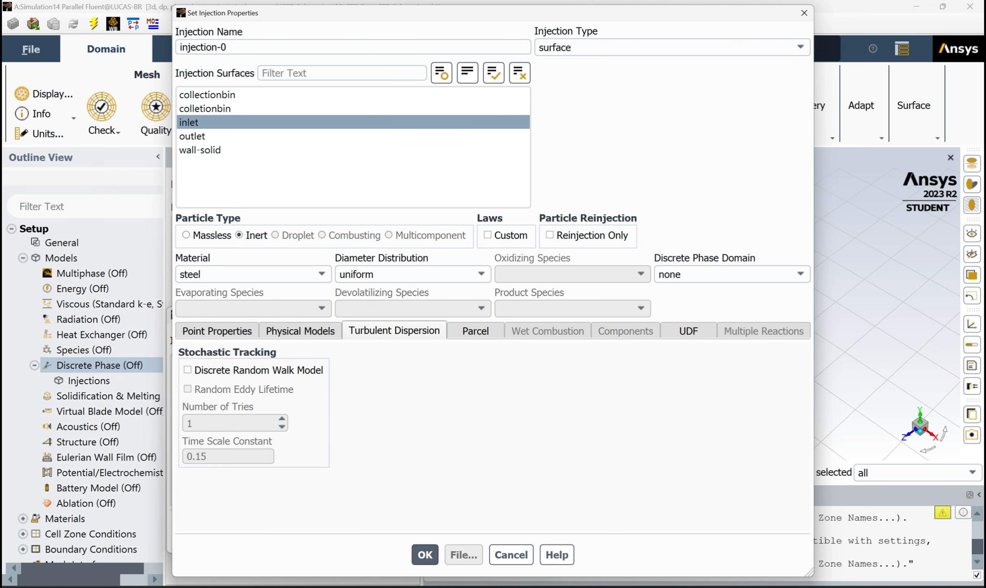
{"action": "left_click", "coordinate": [187, 370]}
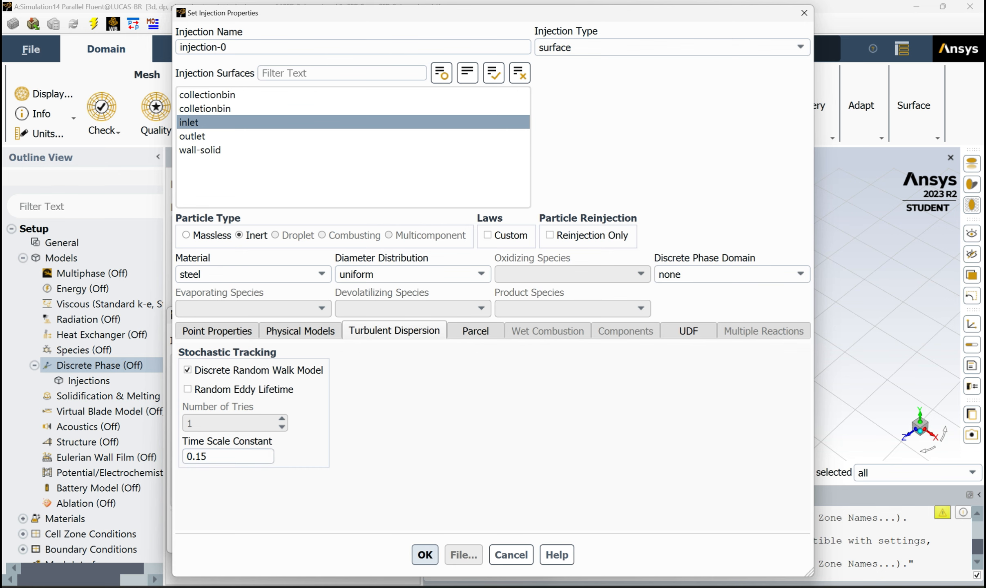
{"action": "left_click", "coordinate": [425, 555]}
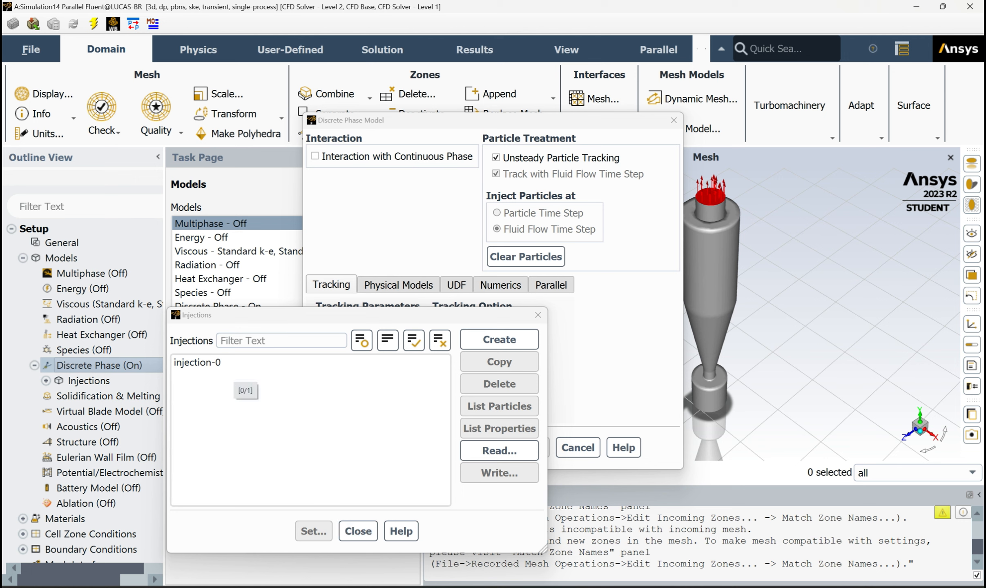
{"action": "left_click", "coordinate": [237, 363]}
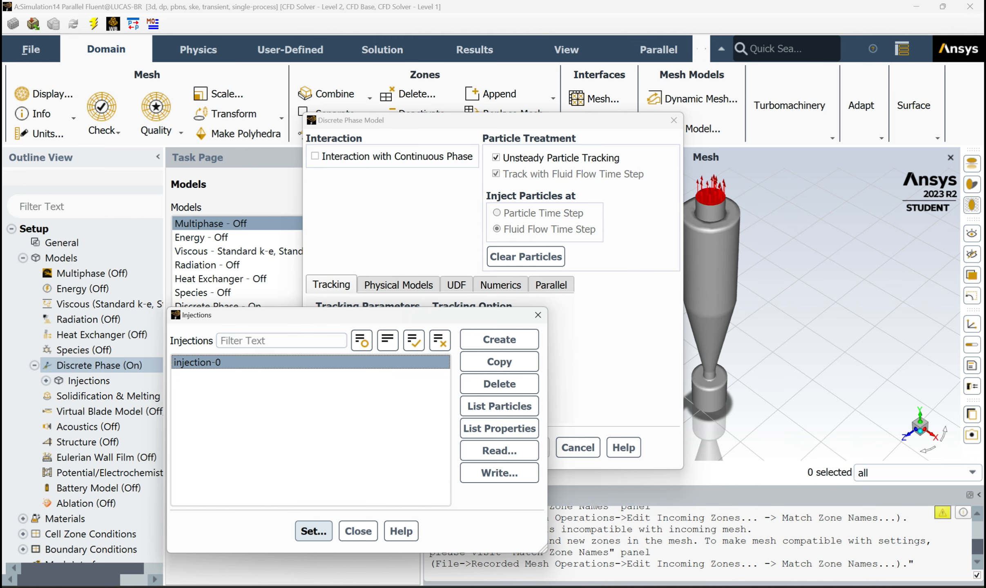
{"action": "left_click", "coordinate": [358, 531]}
{"action": "left_click", "coordinate": [358, 447]}
- Set the fluid material air to a density of 1.225 kg/m³ and a viscosity of 0.000017894 kg/(m s), and apply the changes
{"action": "scroll", "coordinate": [85, 396], "scroll_direction": "down", "scroll_amount": 5}
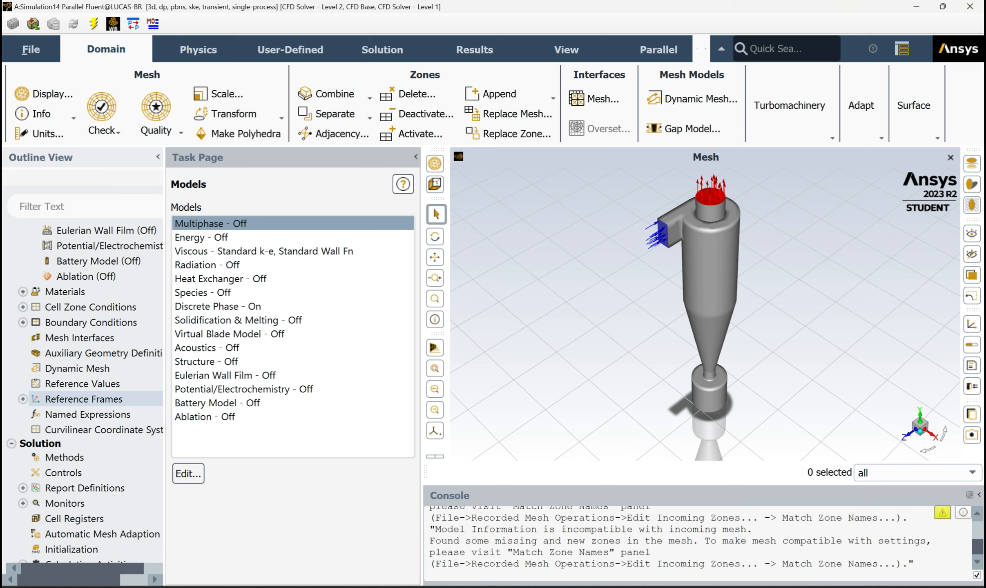
{"action": "left_click", "coordinate": [23, 292]}
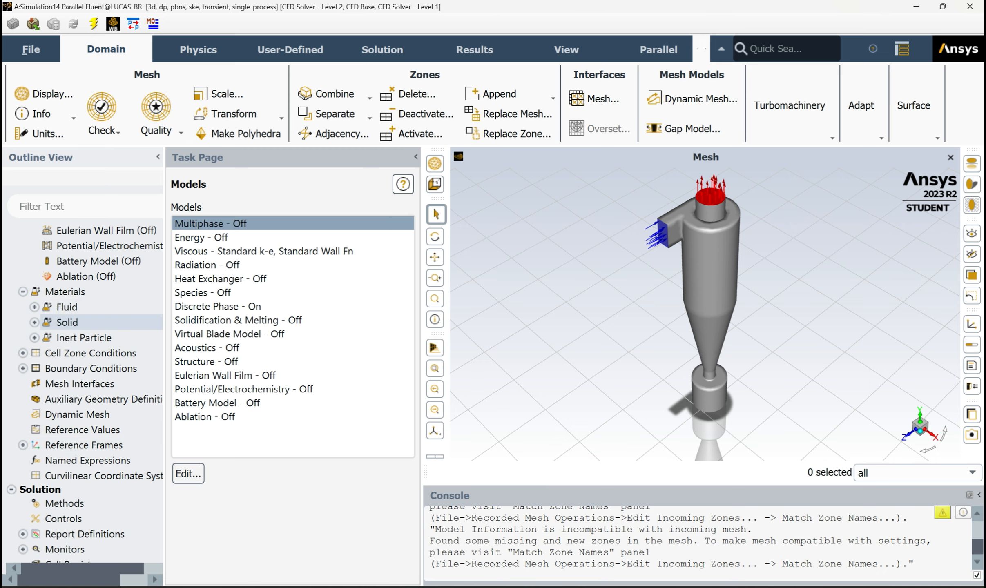
{"action": "double_click", "coordinate": [67, 306]}
{"action": "double_click", "coordinate": [73, 322]}
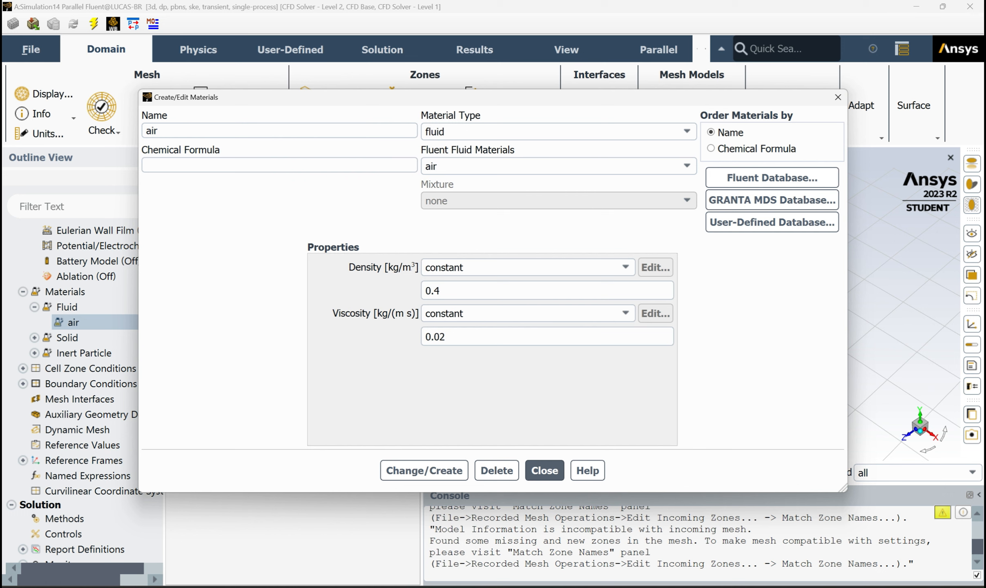
{"action": "double_click", "coordinate": [432, 291]}
{"action": "type", "text": "1.225"}
{"action": "key", "text": "Tab"}
{"action": "key", "text": "Tab"}
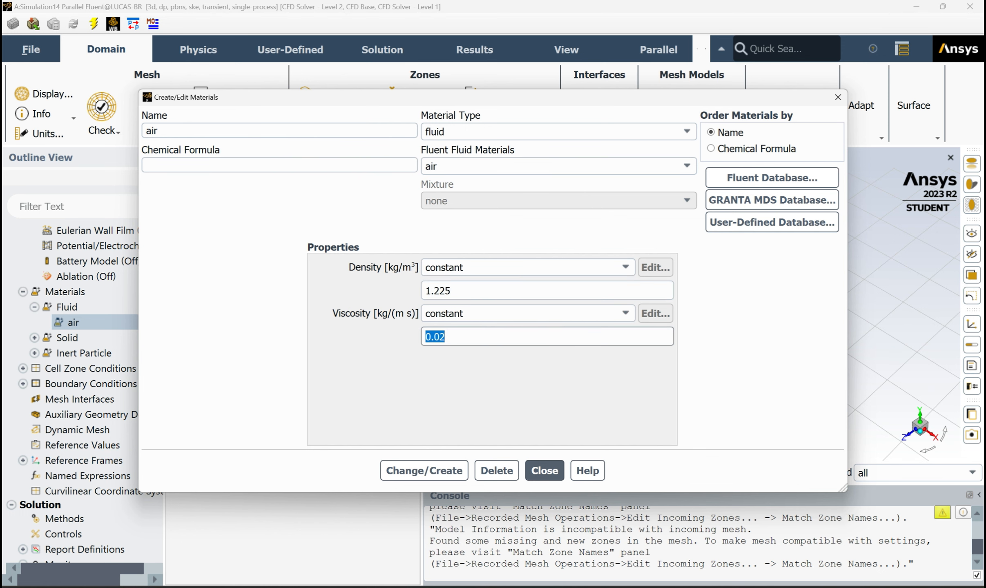
{"action": "type", "text": "0.000017894"}
{"action": "key", "text": "Tab"}
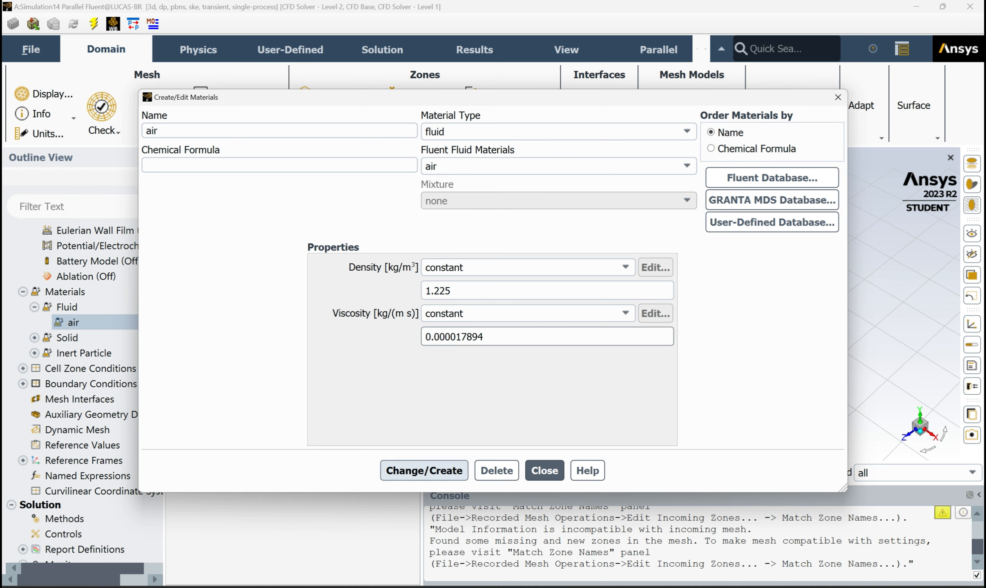
{"action": "key", "text": "Return"}
{"action": "key", "text": "Tab"}
{"action": "key", "text": "Tab"}
{"action": "key", "text": "Return"}
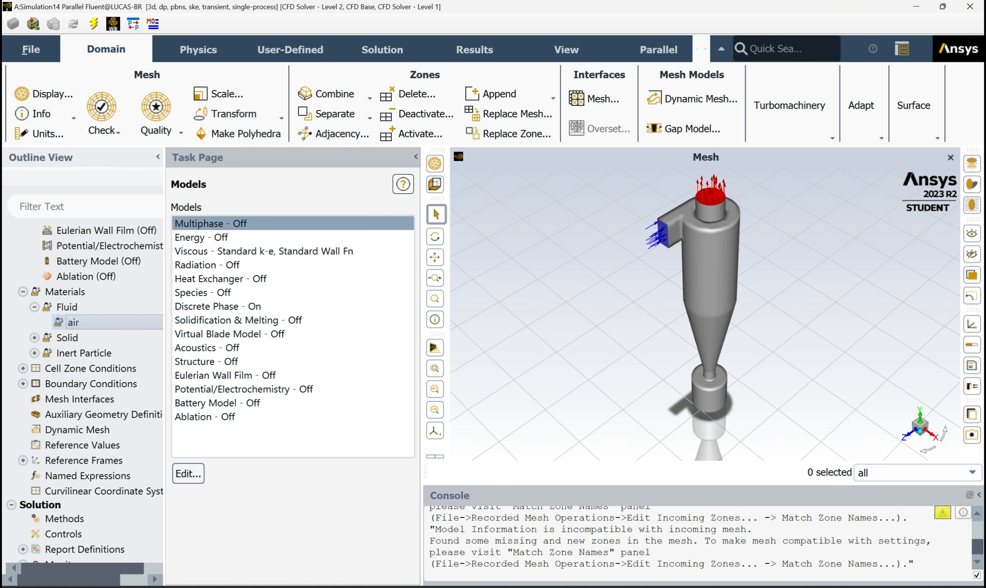
- Check the density defined for the steel inert-particle material, leaving its properties as they are
{"action": "double_click", "coordinate": [83, 353]}
{"action": "double_click", "coordinate": [77, 369]}
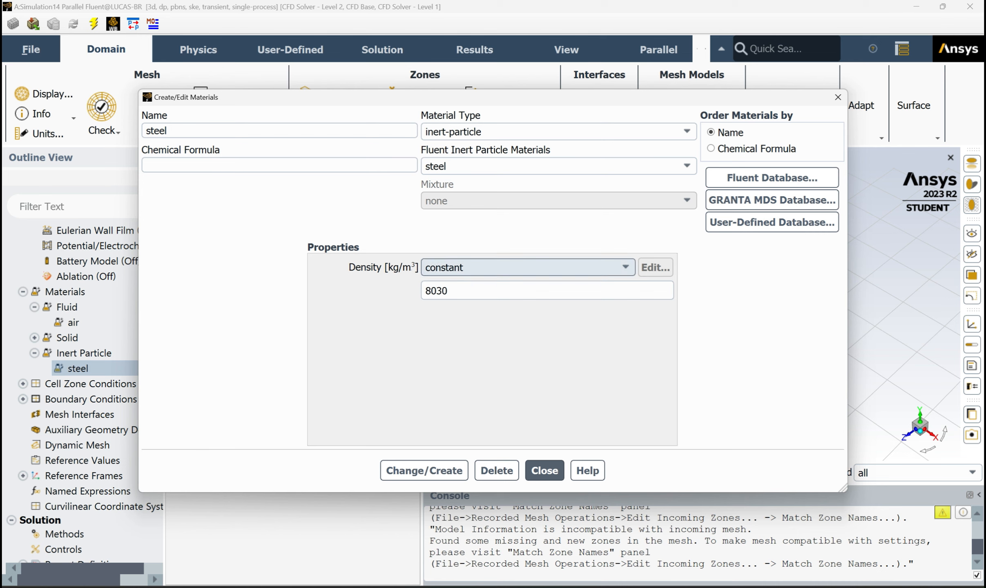
{"action": "left_click", "coordinate": [544, 470]}
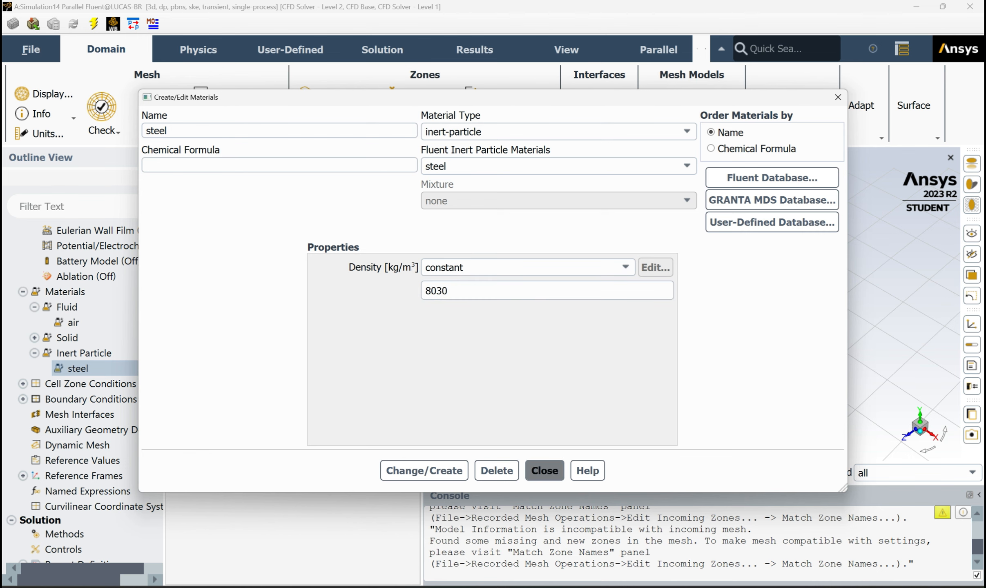
- Examine the fluid cell zone "solid", checking its assigned material and zone options
{"action": "scroll", "coordinate": [102, 307], "scroll_direction": "up", "scroll_amount": 1}
{"action": "double_click", "coordinate": [90, 399]}
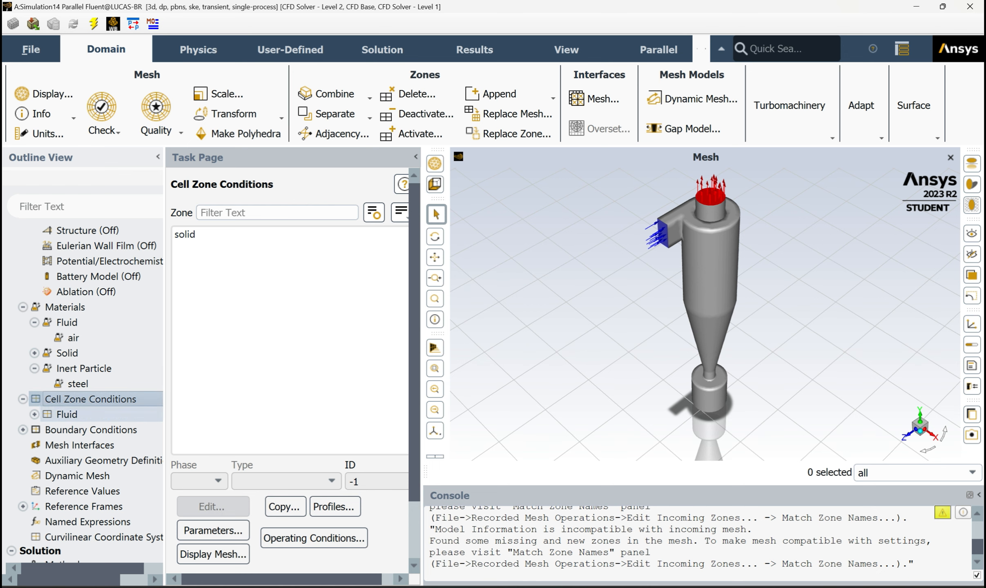
{"action": "left_click", "coordinate": [35, 414]}
{"action": "left_click", "coordinate": [105, 430]}
{"action": "double_click", "coordinate": [105, 429]}
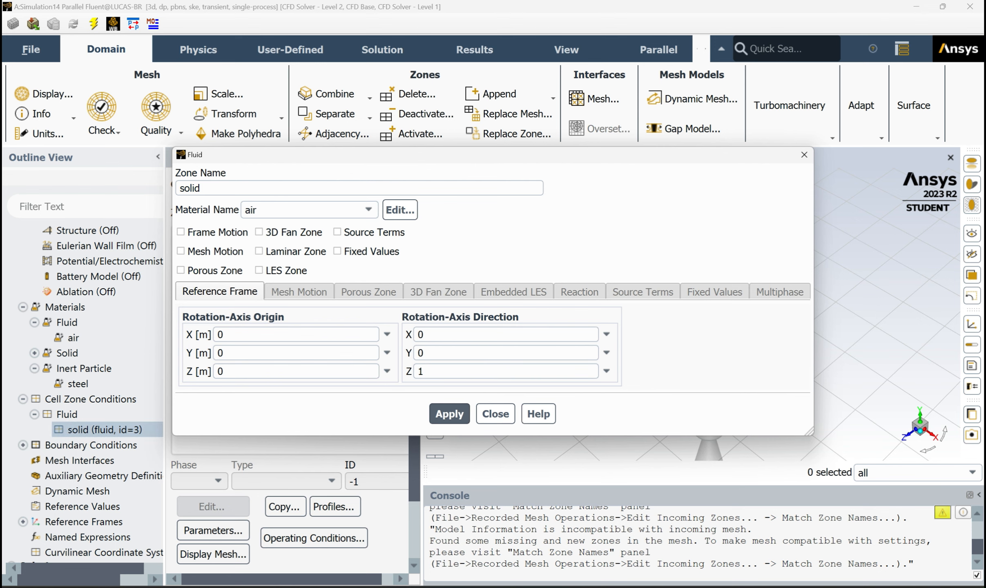
{"action": "left_click", "coordinate": [495, 414]}
- Set the velocity magnitude of the inlet boundary condition to 3 m/s
{"action": "double_click", "coordinate": [91, 445]}
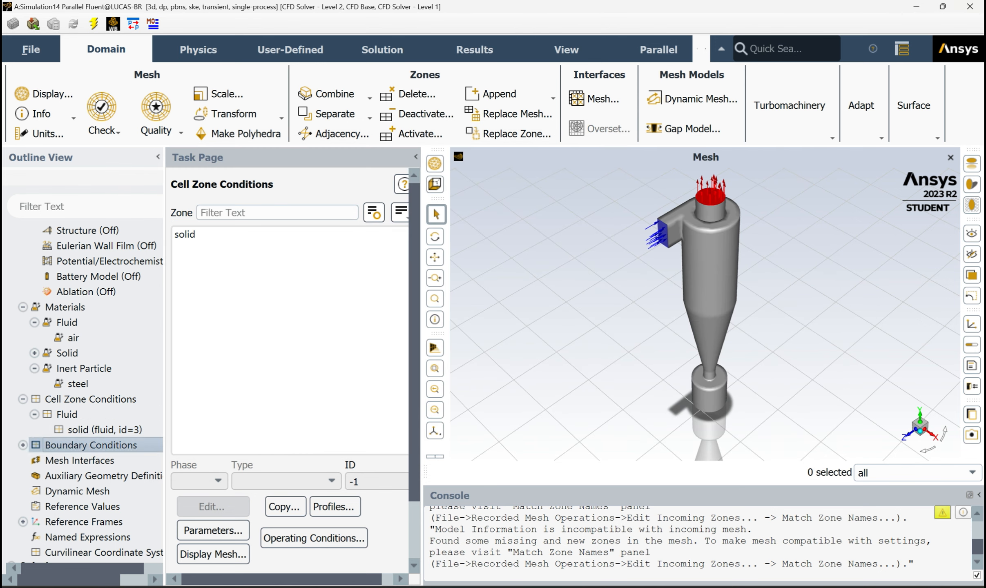
{"action": "double_click", "coordinate": [66, 460]}
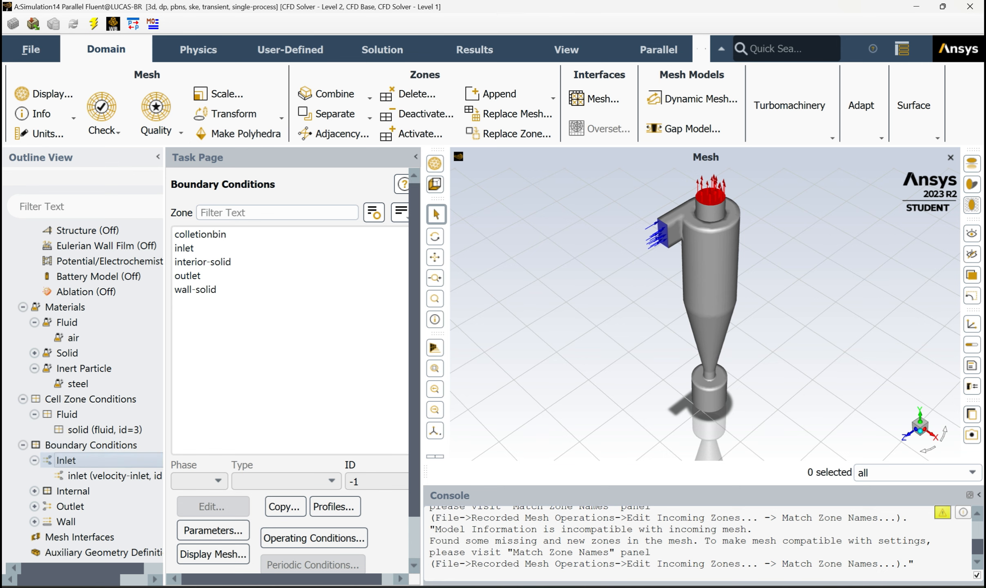
{"action": "double_click", "coordinate": [551, 278]}
{"action": "type", "text": "3"}
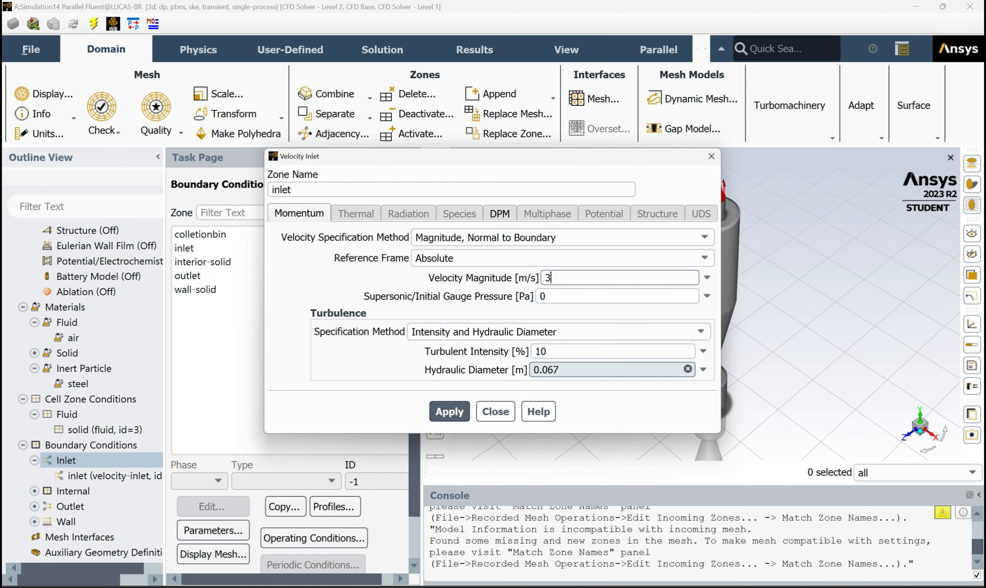
- Set the inlet's discrete phase boundary condition type to reflect and apply the inlet settings
{"action": "left_click", "coordinate": [500, 213]}
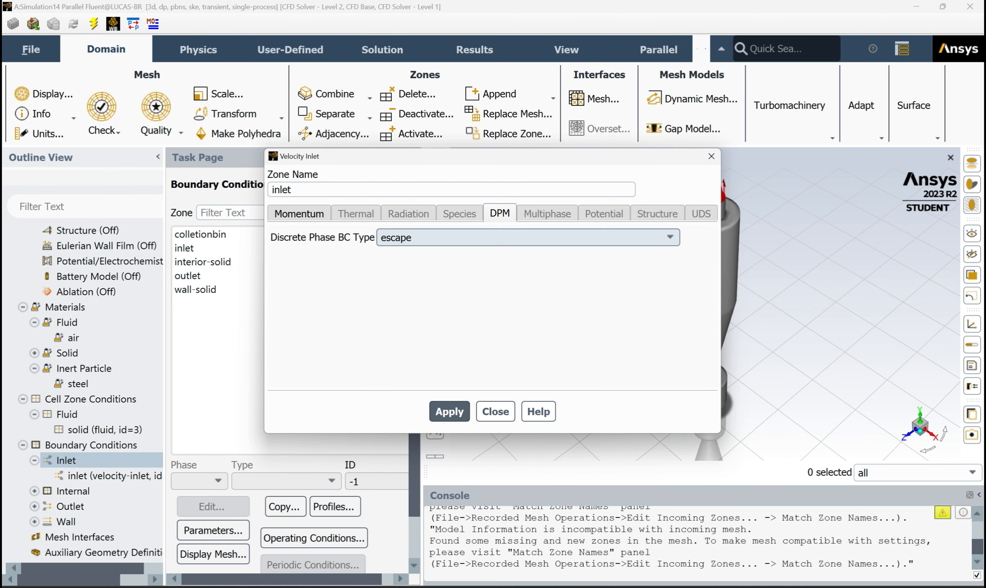
{"action": "left_click", "coordinate": [500, 238]}
{"action": "left_click", "coordinate": [500, 254]}
{"action": "left_click", "coordinate": [449, 412]}
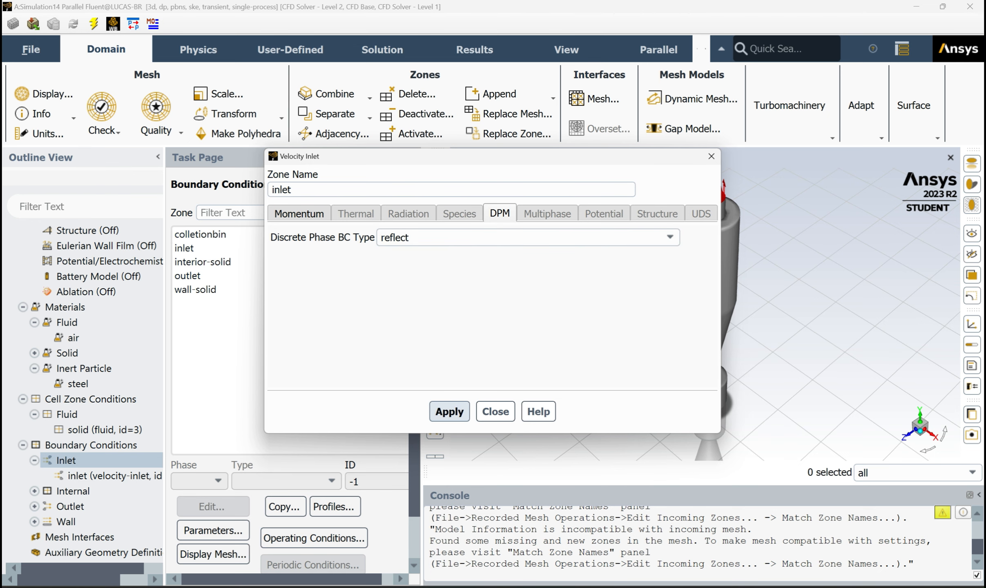
{"action": "left_click", "coordinate": [495, 411]}
- Check the outlet's momentum settings and its discrete phase boundary condition type
{"action": "left_click", "coordinate": [188, 275]}
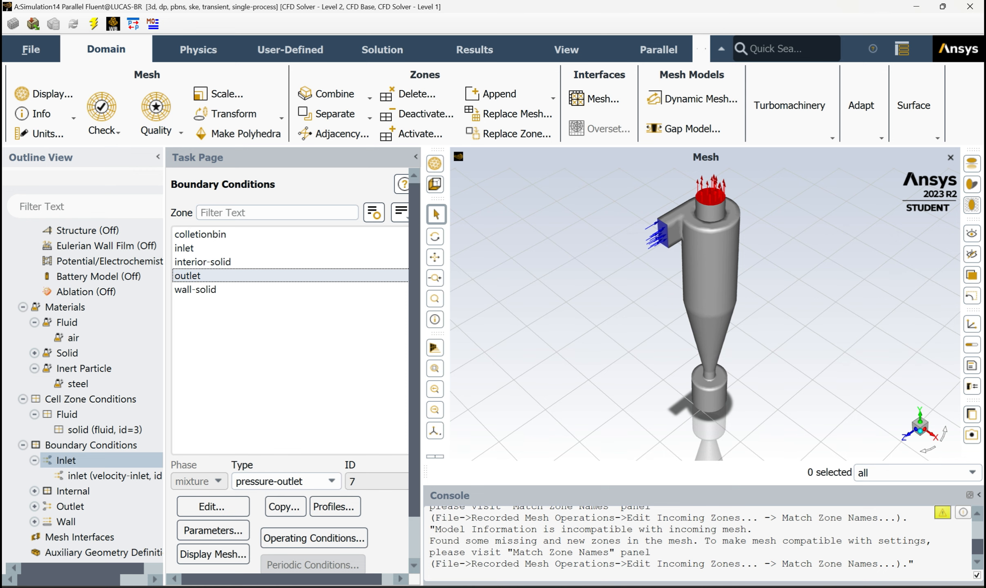
{"action": "double_click", "coordinate": [188, 276]}
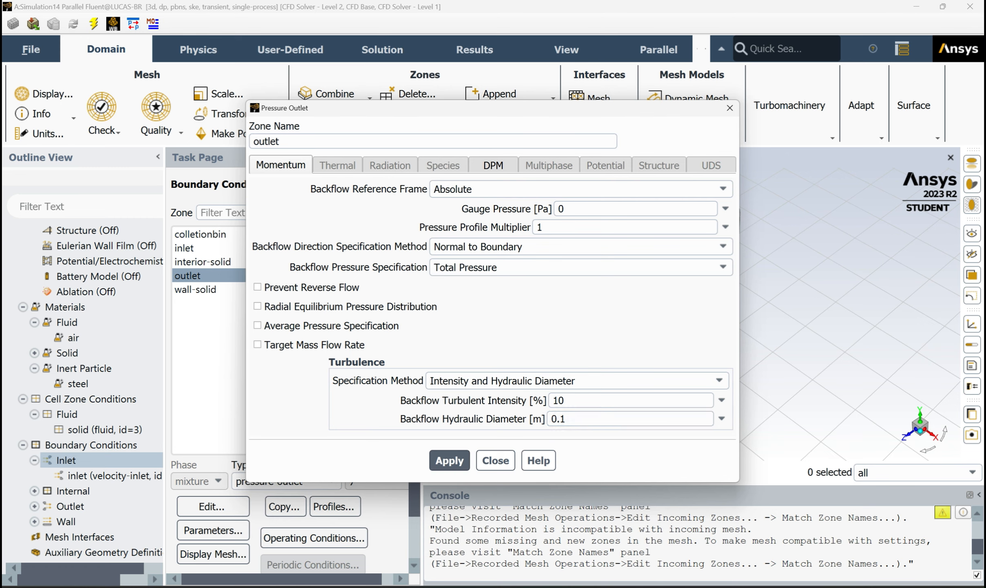
{"action": "left_click", "coordinate": [493, 165]}
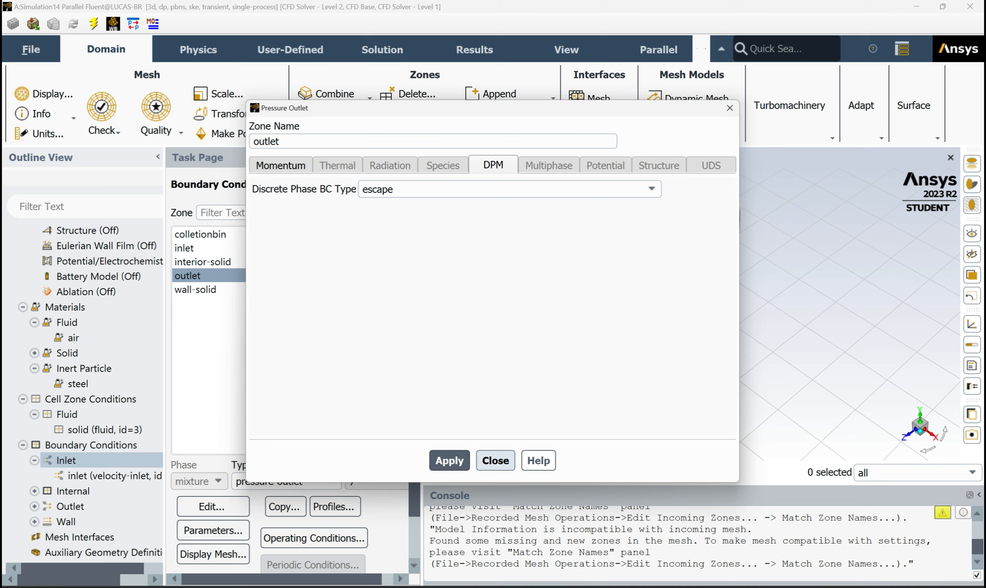
{"action": "left_click", "coordinate": [495, 461]}
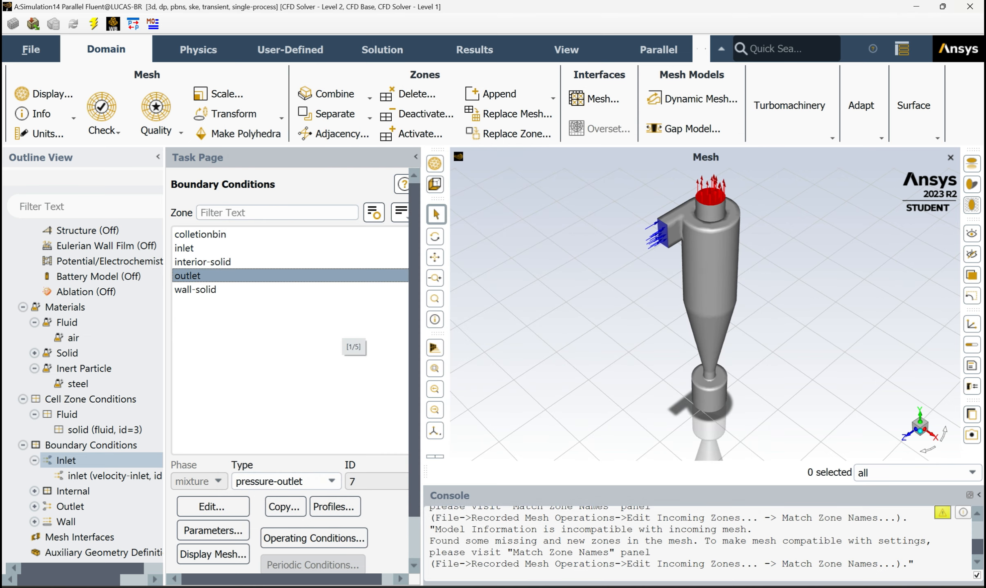
- Keep the discrete phase boundary condition type of wall-solid as reflect and apply the wall settings
{"action": "left_click", "coordinate": [195, 289]}
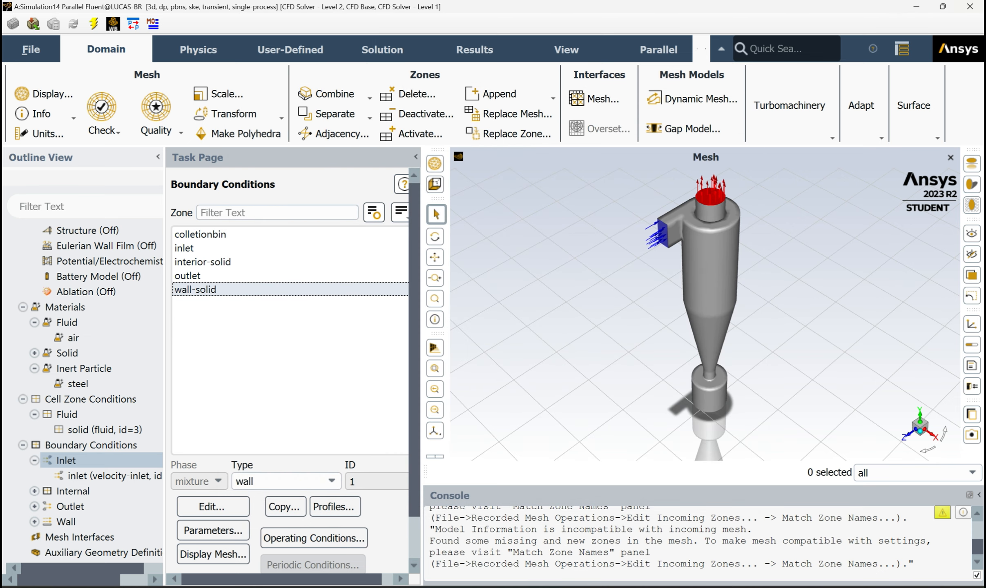
{"action": "left_click", "coordinate": [213, 507]}
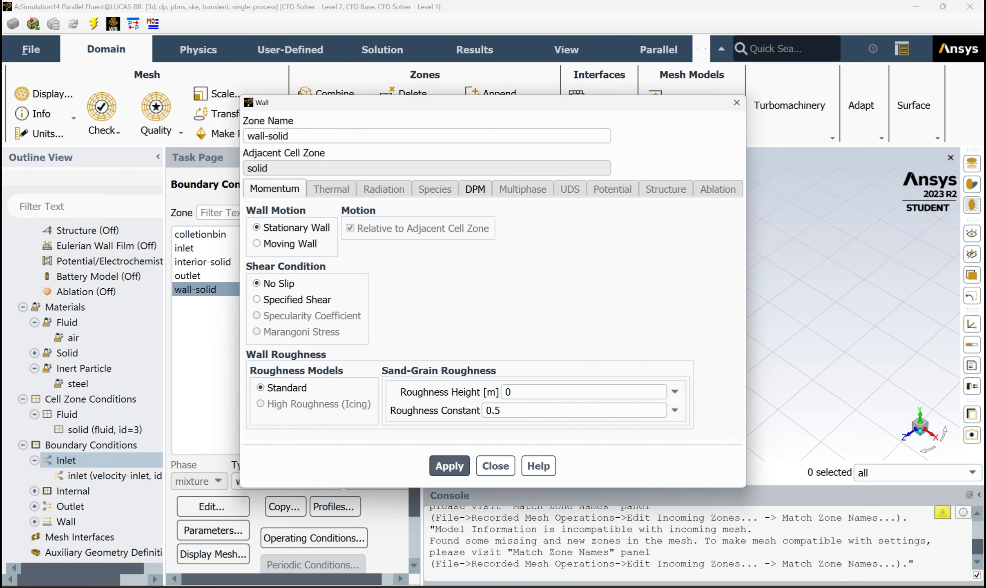
{"action": "left_click", "coordinate": [475, 189]}
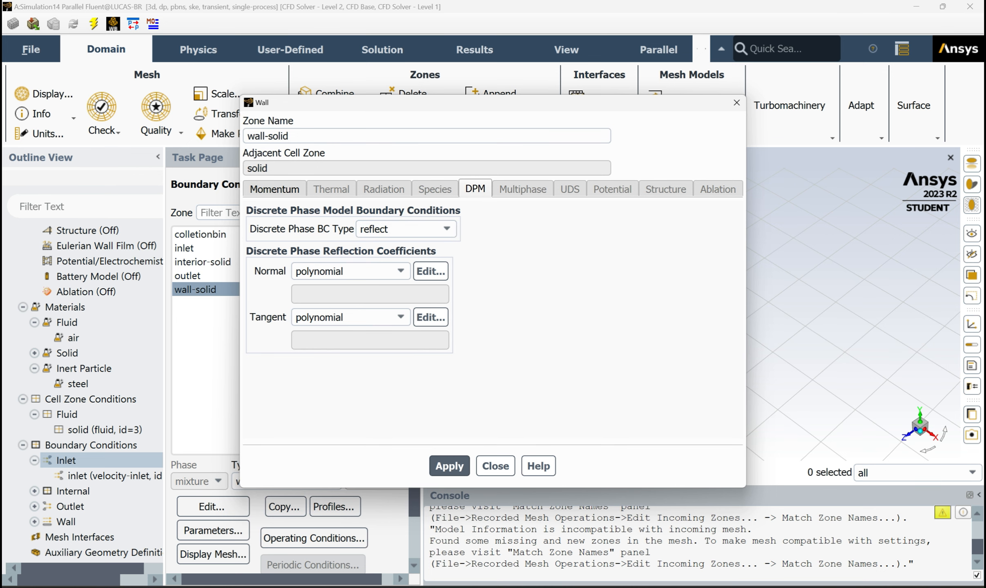
{"action": "left_click", "coordinate": [449, 466]}
{"action": "left_click", "coordinate": [495, 467]}
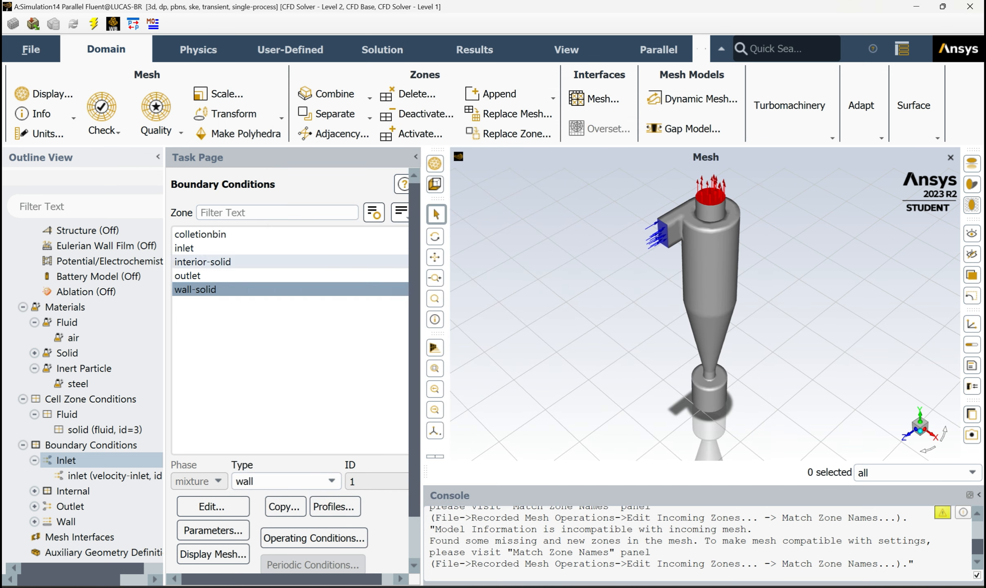
- Set the discrete phase boundary condition type of the colletionbin wall to trap and apply it
{"action": "left_click", "coordinate": [200, 234]}
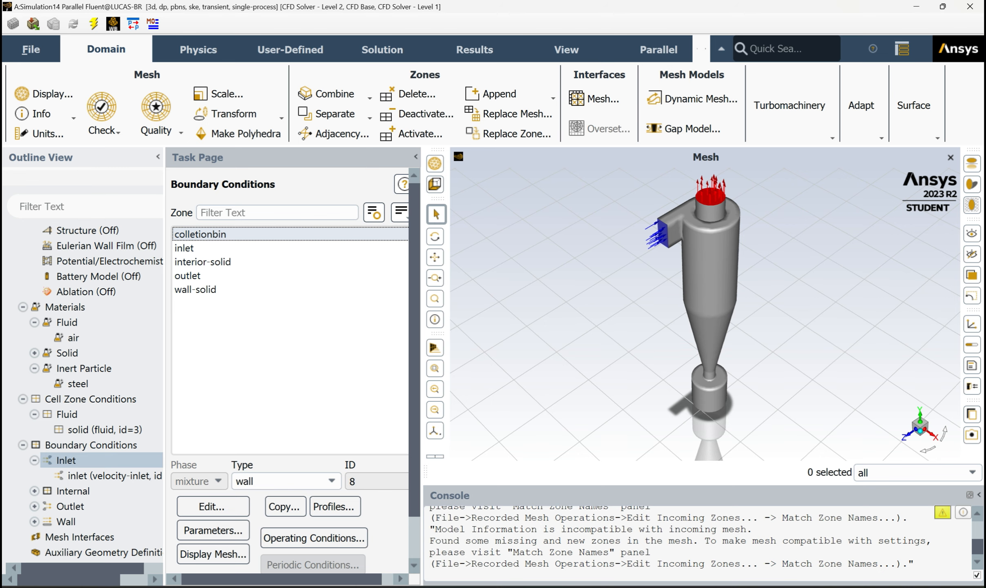
{"action": "double_click", "coordinate": [200, 234]}
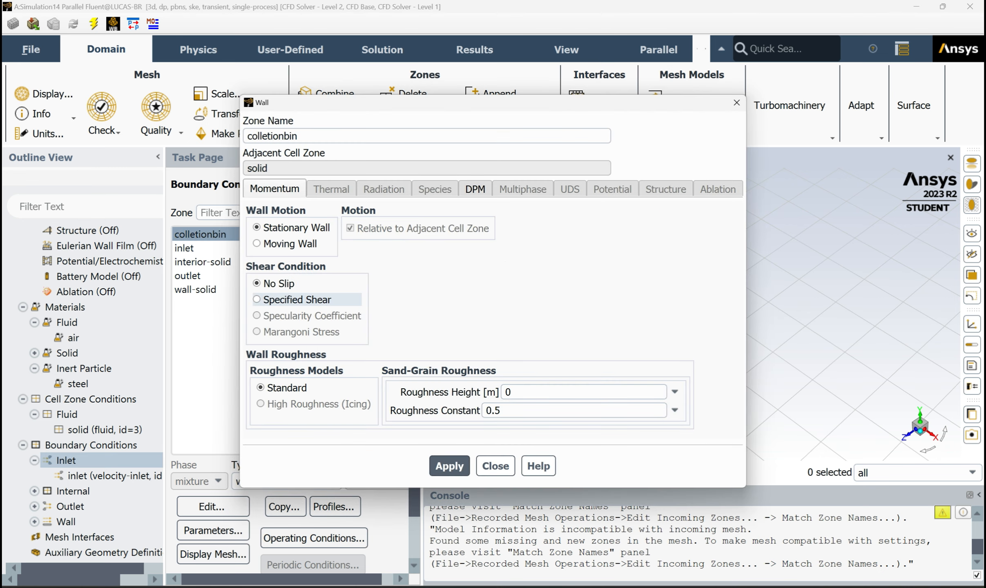
{"action": "left_click", "coordinate": [475, 189]}
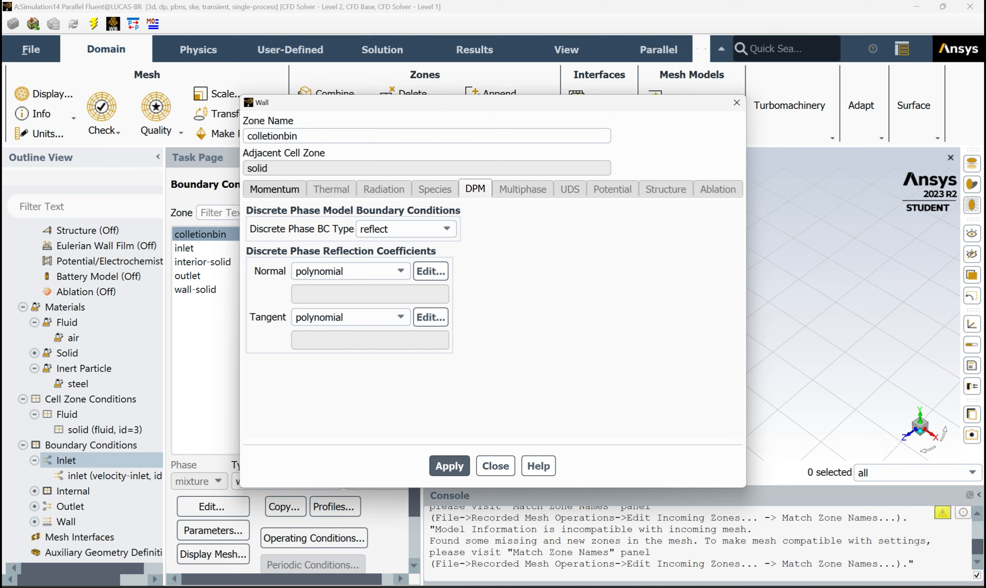
{"action": "left_click", "coordinate": [405, 229]}
{"action": "left_click", "coordinate": [368, 257]}
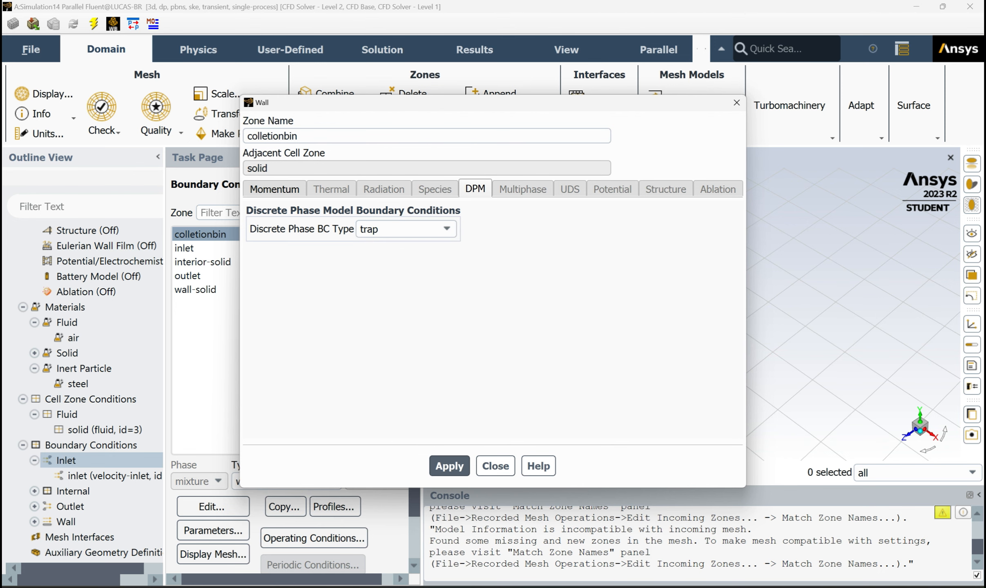
{"action": "left_click", "coordinate": [449, 466]}
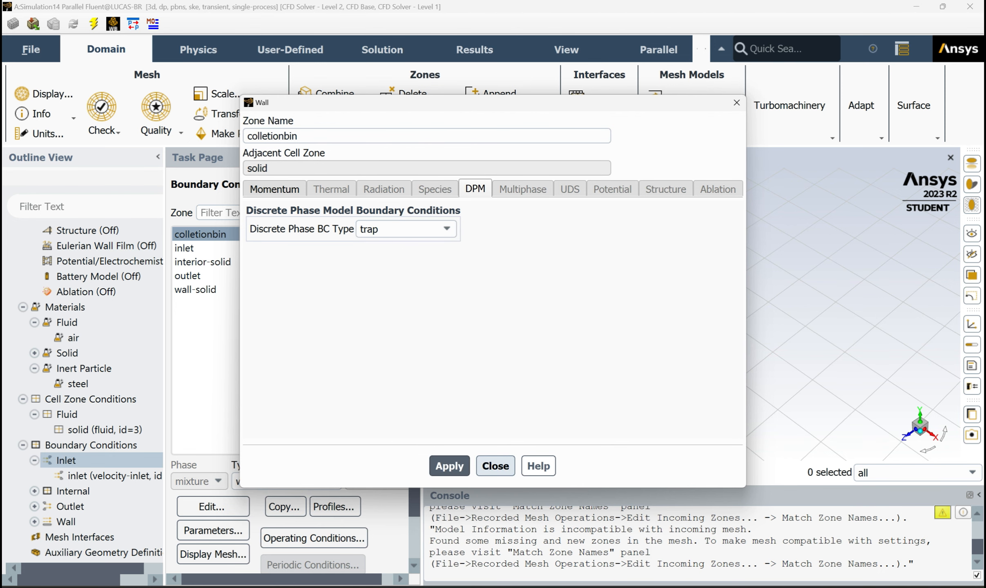
{"action": "left_click", "coordinate": [495, 466]}
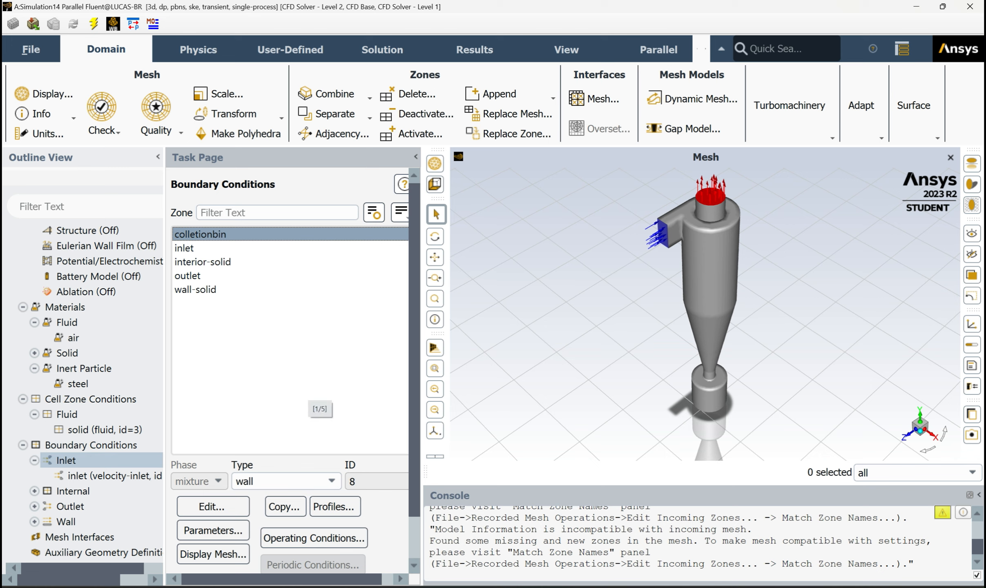
- Review the solution methods, including the pressure-velocity coupling scheme, spatial discretization and transient formulation
{"action": "scroll", "coordinate": [102, 388], "scroll_direction": "down", "scroll_amount": 7}
{"action": "double_click", "coordinate": [64, 320]}
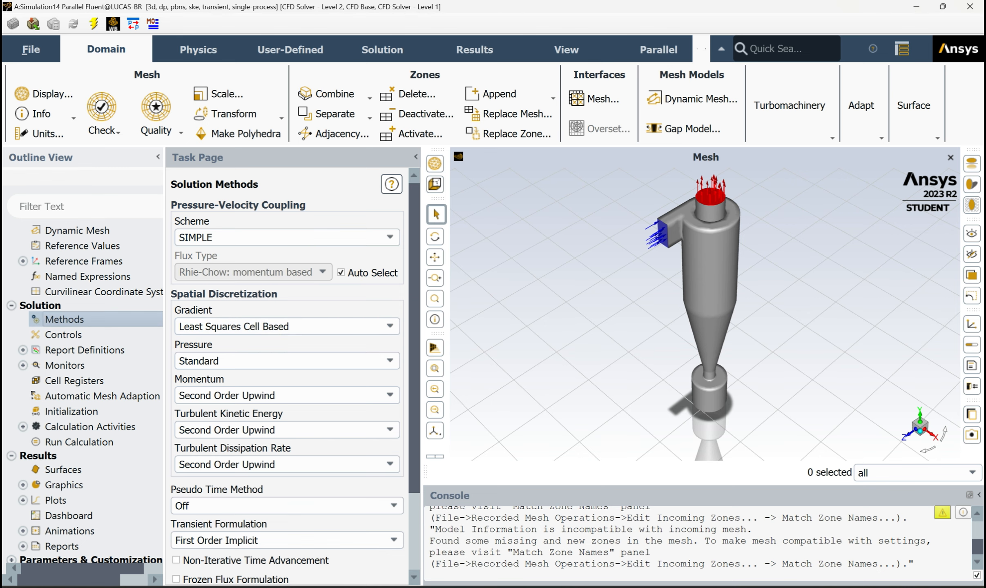
{"action": "scroll", "coordinate": [286, 439], "scroll_direction": "down", "scroll_amount": 3}
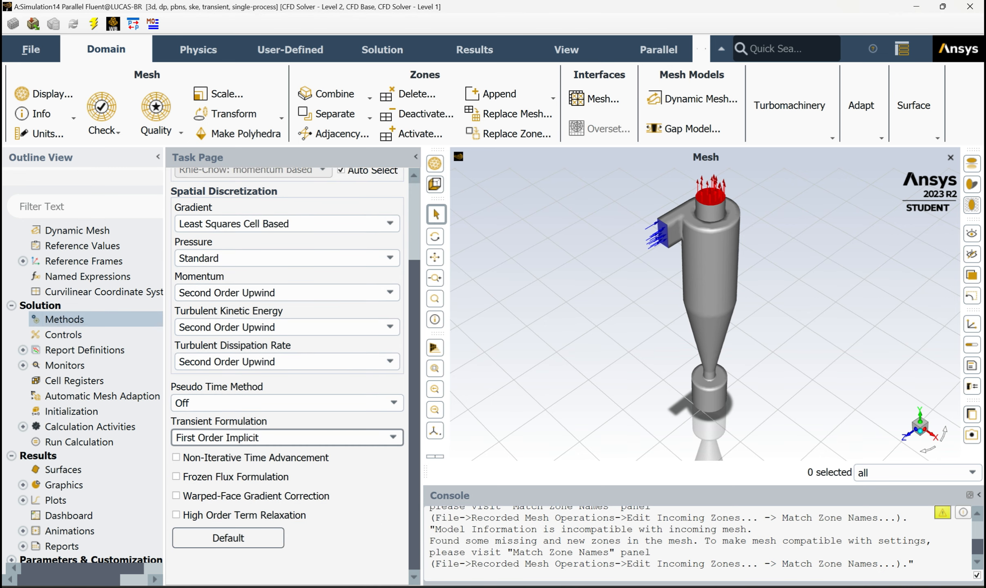
- Compute the standard initialization values from the inlet
{"action": "left_click", "coordinate": [72, 411]}
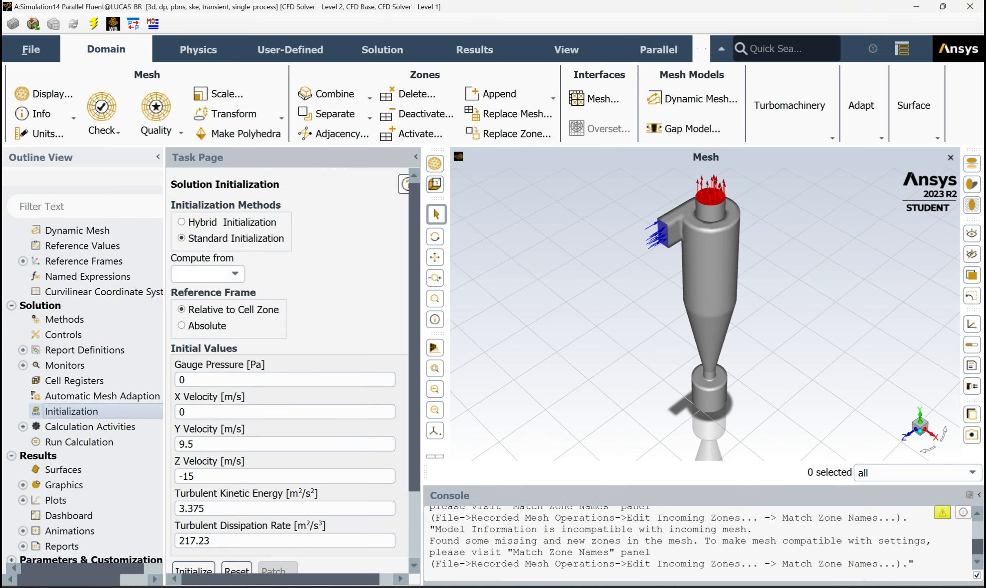
{"action": "left_click", "coordinate": [235, 274]}
{"action": "left_click", "coordinate": [188, 312]}
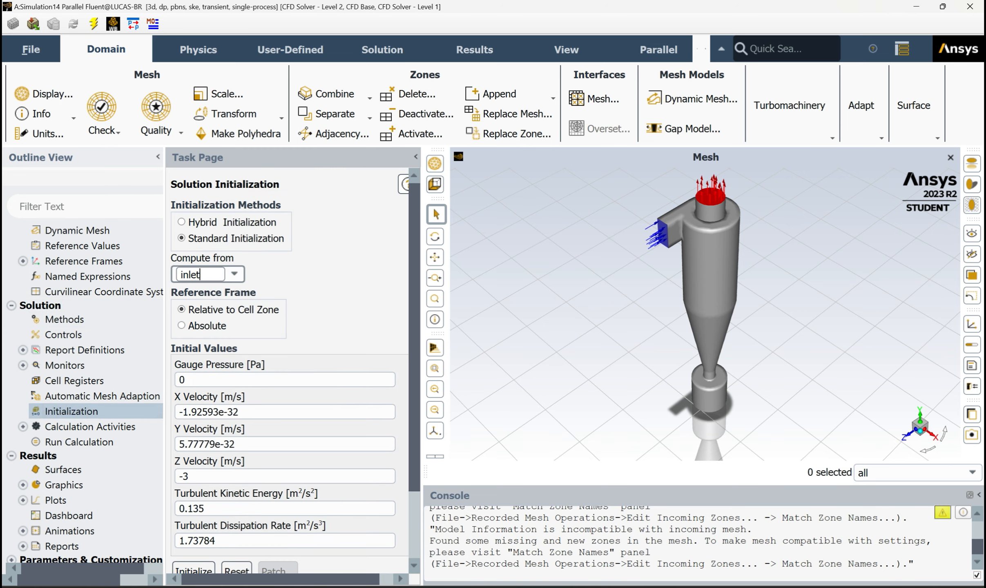
- Set the initial X velocity and Y velocity to 0 m/s for the solution initialization
{"action": "scroll", "coordinate": [229, 368], "scroll_direction": "down", "scroll_amount": 1}
{"action": "scroll", "coordinate": [285, 373], "scroll_direction": "down", "scroll_amount": 1}
{"action": "left_click_drag", "start_coordinate": [245, 325], "coordinate": [135, 292]}
{"action": "type", "text": "0"}
{"action": "left_click_drag", "start_coordinate": [245, 357], "coordinate": [135, 319]}
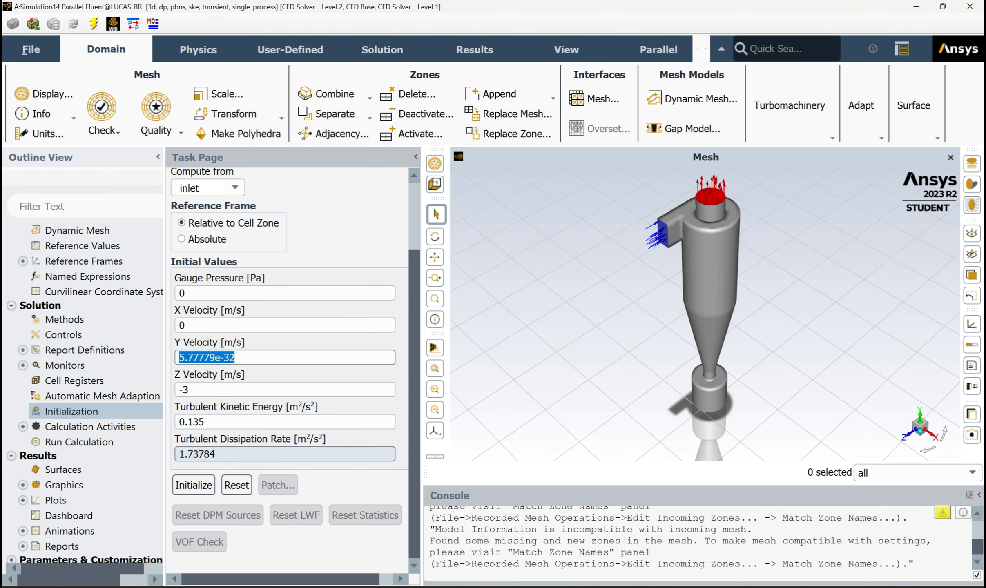
{"action": "left_click", "coordinate": [285, 453]}
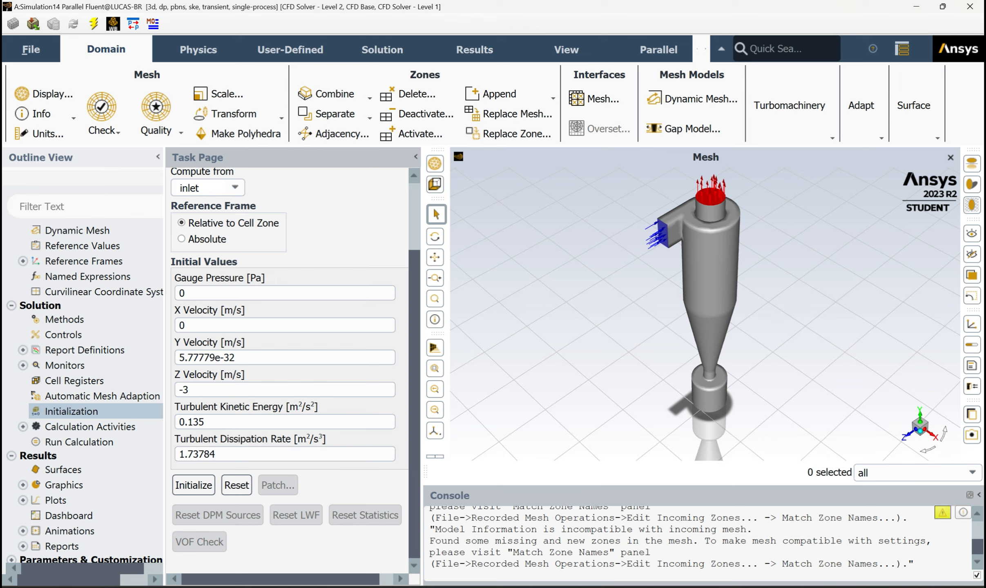
{"action": "left_click_drag", "start_coordinate": [235, 358], "coordinate": [156, 363]}
{"action": "type", "text": "0"}
- Look over the calculation's time-stepping parameters and recheck the solution methods
{"action": "left_click", "coordinate": [79, 442]}
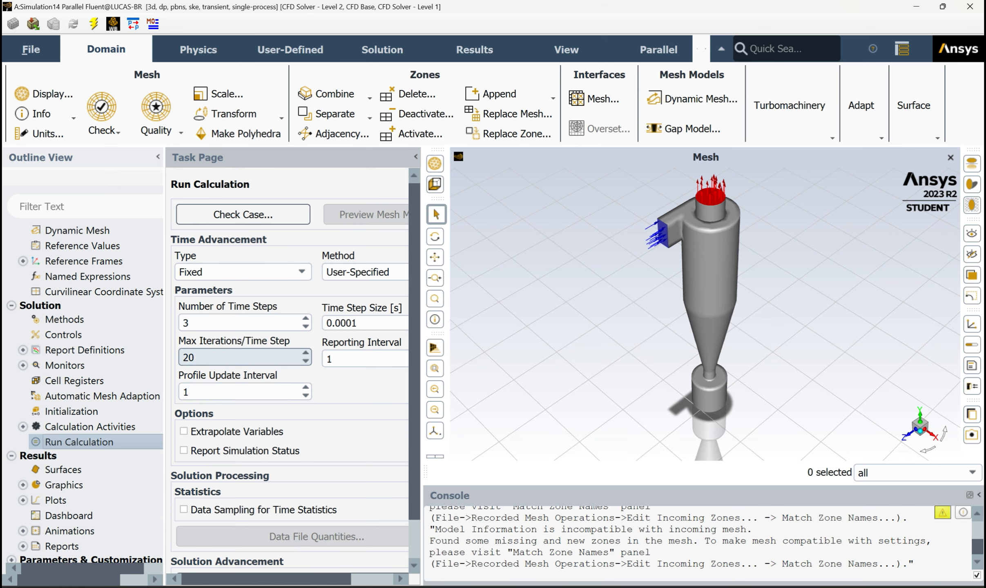
{"action": "scroll", "coordinate": [292, 364], "scroll_direction": "down", "scroll_amount": 2}
{"action": "scroll", "coordinate": [292, 364], "scroll_direction": "up", "scroll_amount": 2}
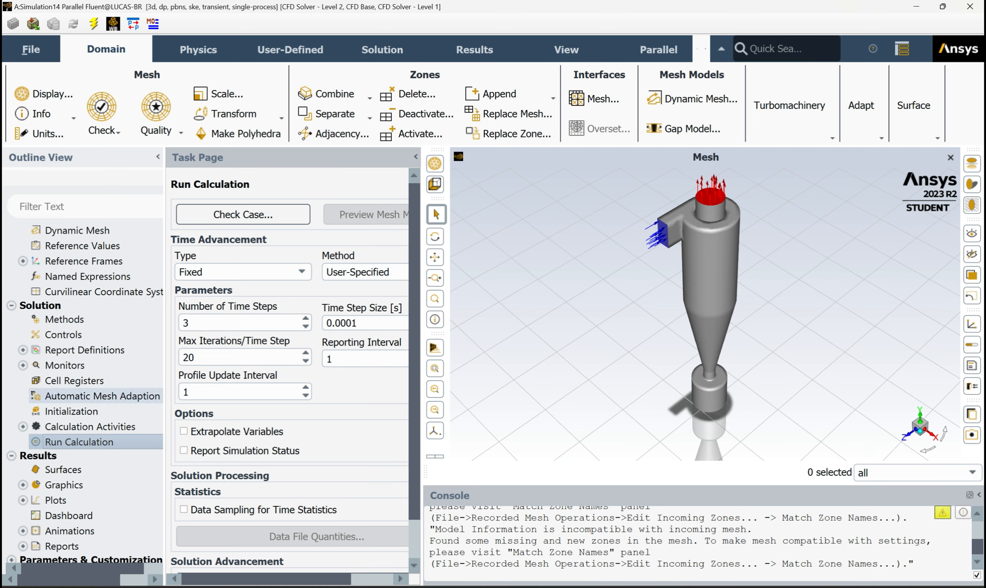
{"action": "left_click", "coordinate": [65, 319]}
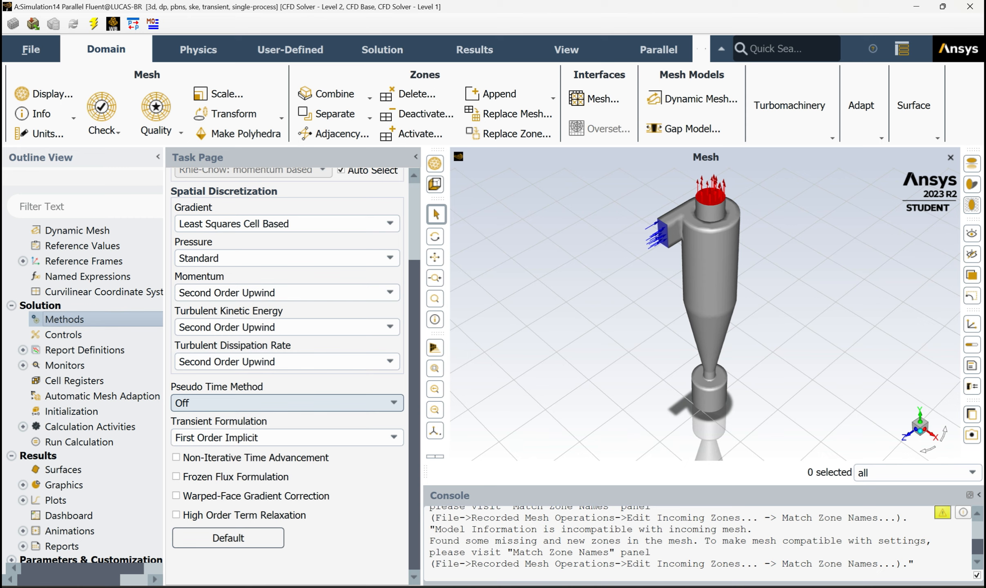
{"action": "scroll", "coordinate": [286, 227], "scroll_direction": "up", "scroll_amount": 1}
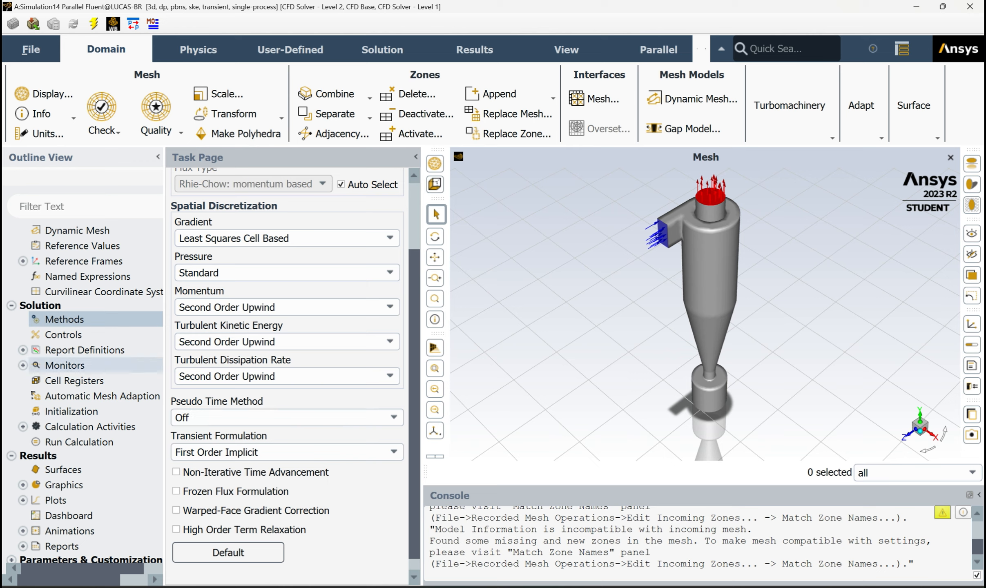
- Recompute the standard initialization values from the inlet
{"action": "left_click", "coordinate": [72, 411]}
{"action": "scroll", "coordinate": [287, 367], "scroll_direction": "up", "scroll_amount": 3}
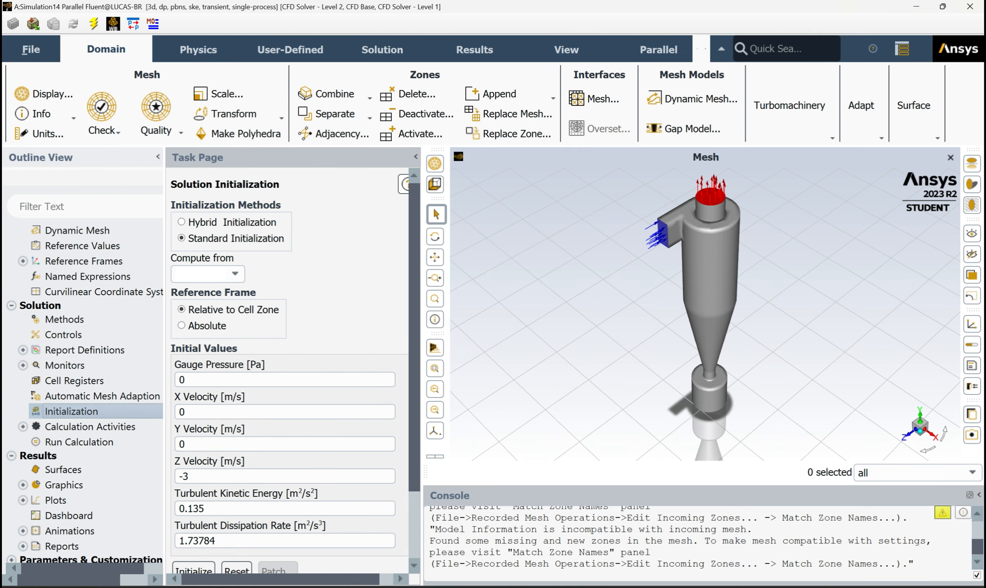
{"action": "left_click", "coordinate": [234, 274]}
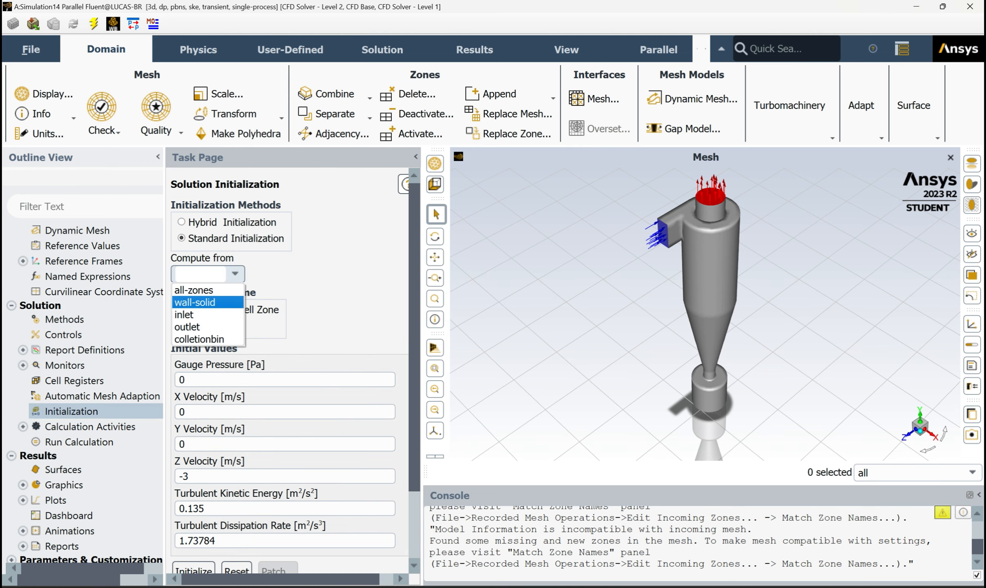
{"action": "left_click", "coordinate": [188, 316]}
- Set the initial X velocity and Y velocity to 0 m/s and initialize the solution
{"action": "double_click", "coordinate": [209, 411]}
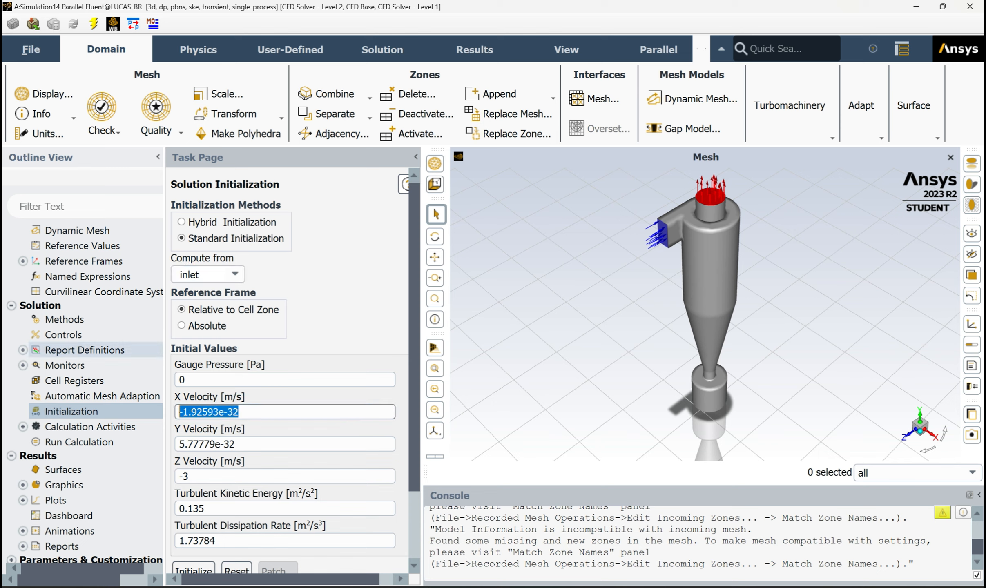
{"action": "type", "text": "0"}
{"action": "left_click_drag", "start_coordinate": [239, 444], "coordinate": [159, 453]}
{"action": "type", "text": "0"}
{"action": "scroll", "coordinate": [287, 367], "scroll_direction": "down", "scroll_amount": 3}
{"action": "left_click", "coordinate": [194, 485]}
{"action": "left_click", "coordinate": [278, 485]}
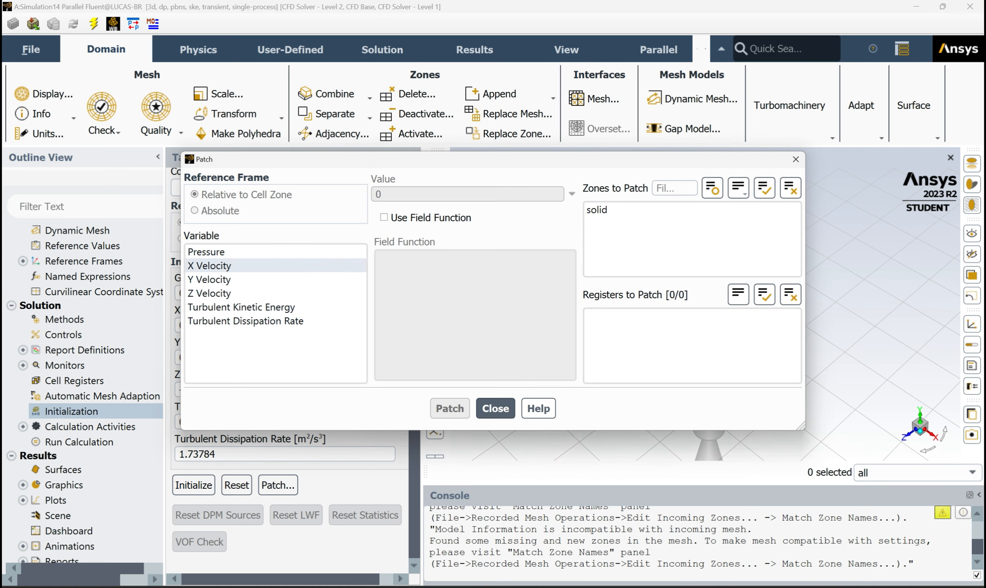
{"action": "left_click", "coordinate": [209, 294]}
{"action": "left_click_drag", "start_coordinate": [391, 194], "coordinate": [378, 194]}
{"action": "type", "text": "3"}
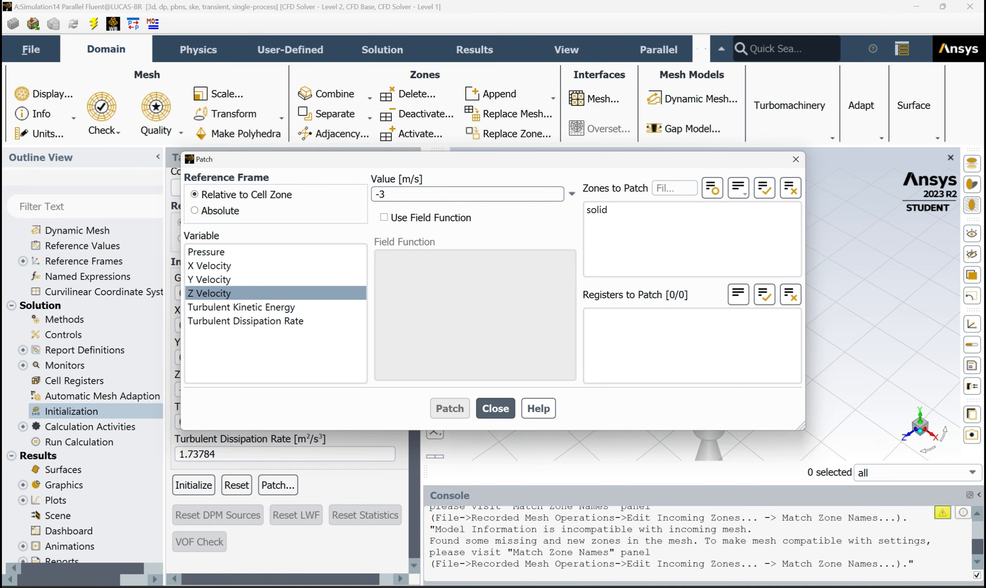
{"action": "left_click", "coordinate": [496, 409]}
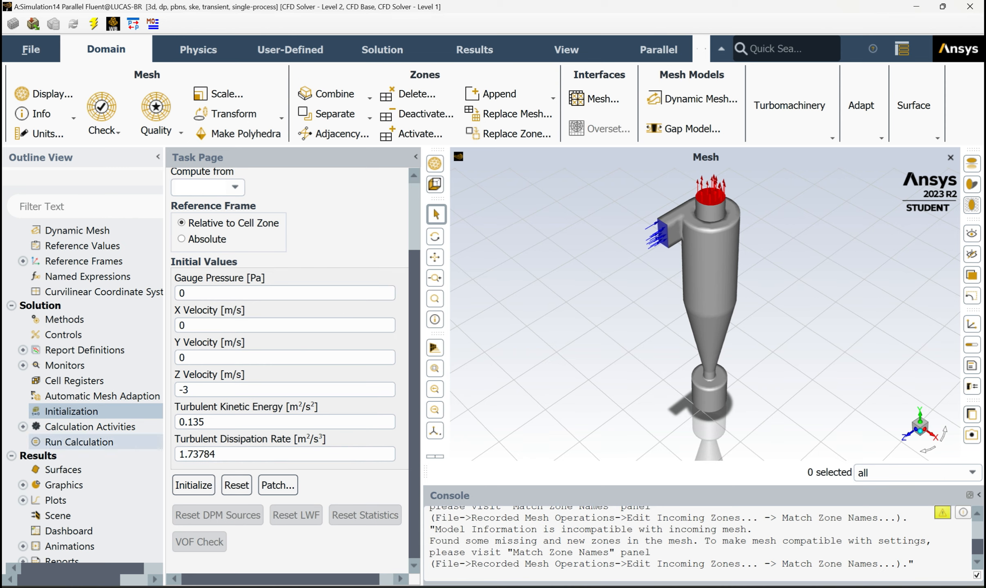
- Switch the solver from transient to steady and accept the change to steady particle tracking
{"action": "left_click", "coordinate": [78, 442]}
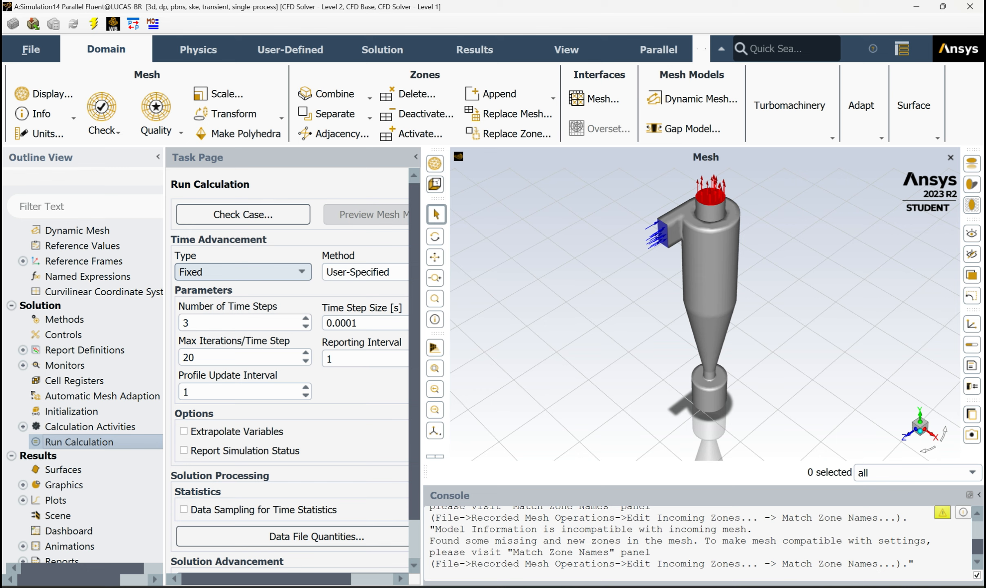
{"action": "scroll", "coordinate": [246, 323], "scroll_direction": "down", "scroll_amount": 2}
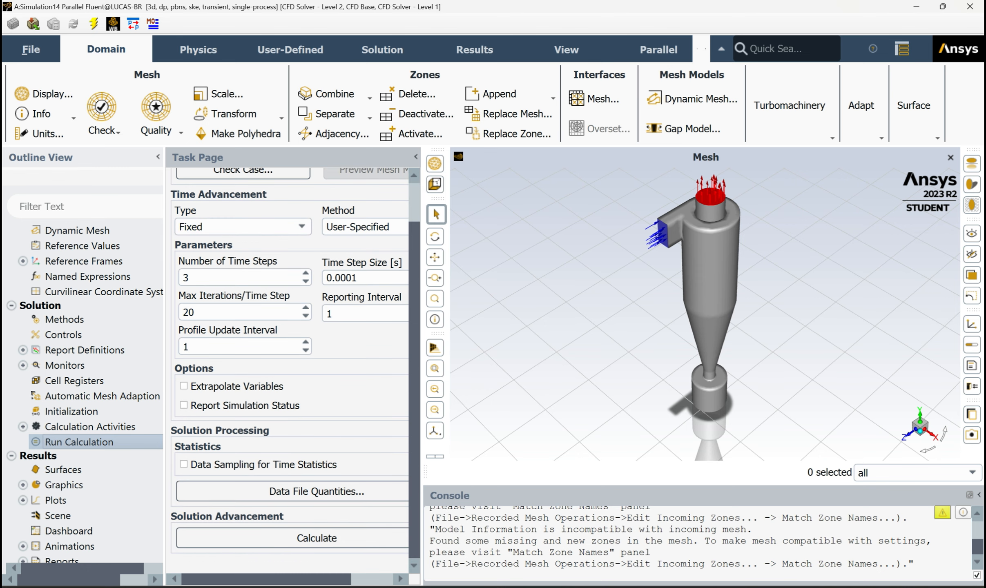
{"action": "scroll", "coordinate": [85, 393], "scroll_direction": "up", "scroll_amount": 12}
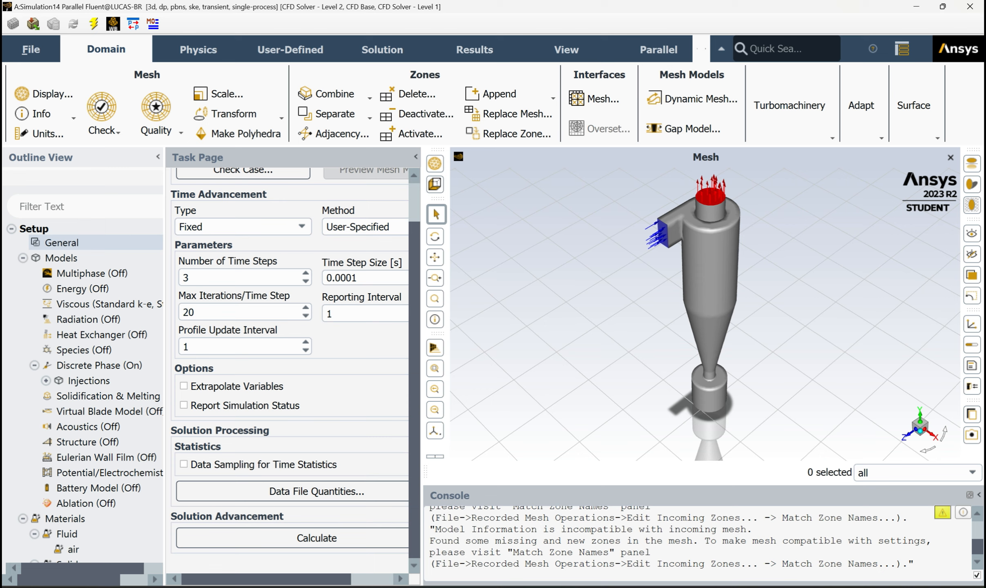
{"action": "left_click", "coordinate": [62, 242]}
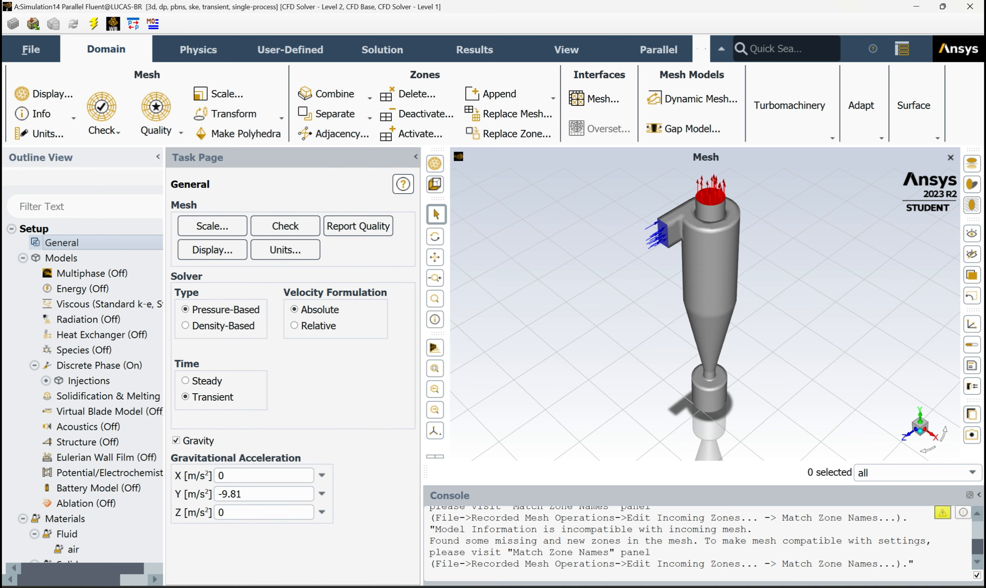
{"action": "left_click", "coordinate": [185, 380]}
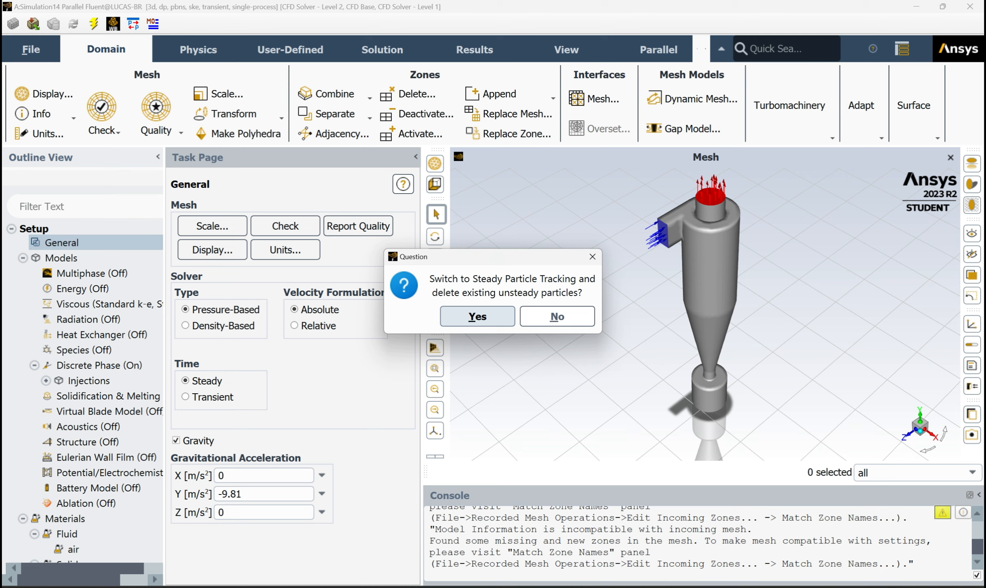
{"action": "key", "text": "Return"}
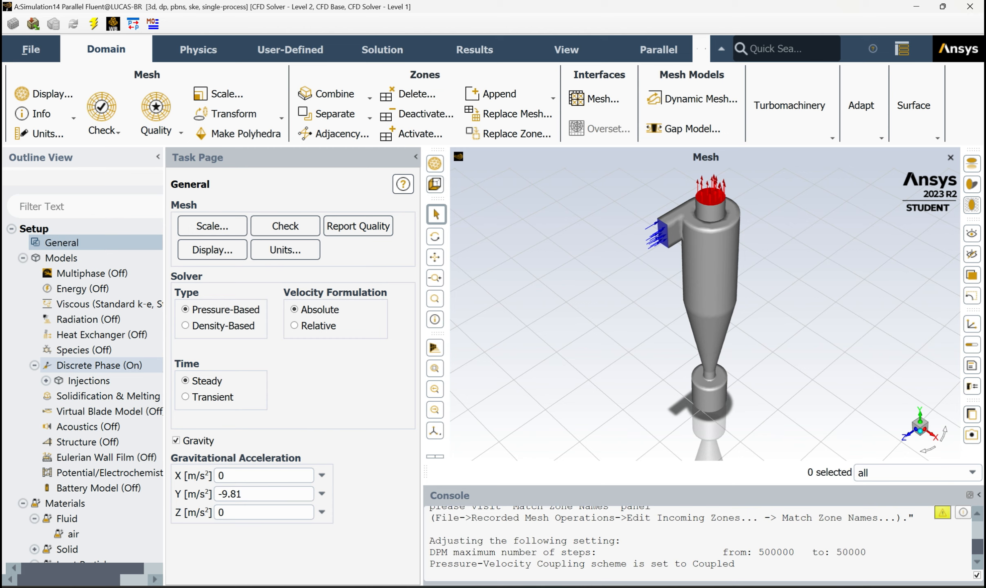
- Review the discrete phase tracking settings, the steel particle material and the solid cell zone's fluid settings
{"action": "double_click", "coordinate": [99, 365]}
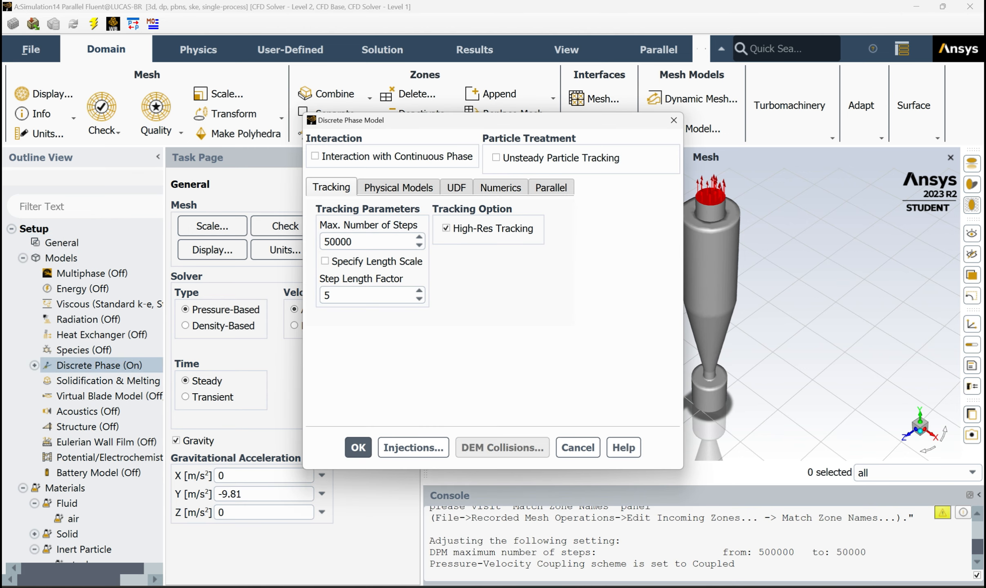
{"action": "left_click", "coordinate": [673, 121]}
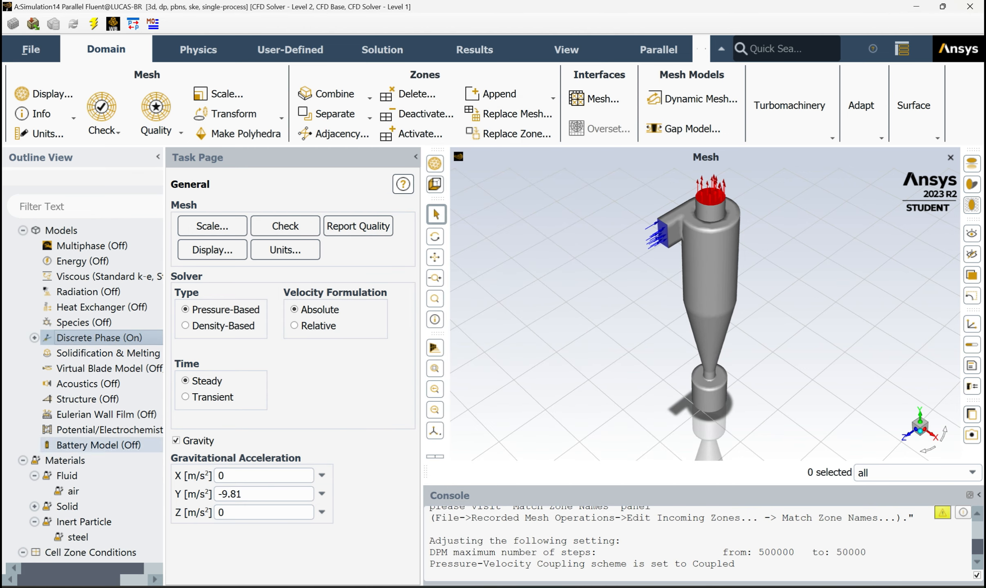
{"action": "scroll", "coordinate": [103, 445], "scroll_direction": "down", "scroll_amount": 4}
{"action": "double_click", "coordinate": [77, 368]}
{"action": "left_click", "coordinate": [837, 98]}
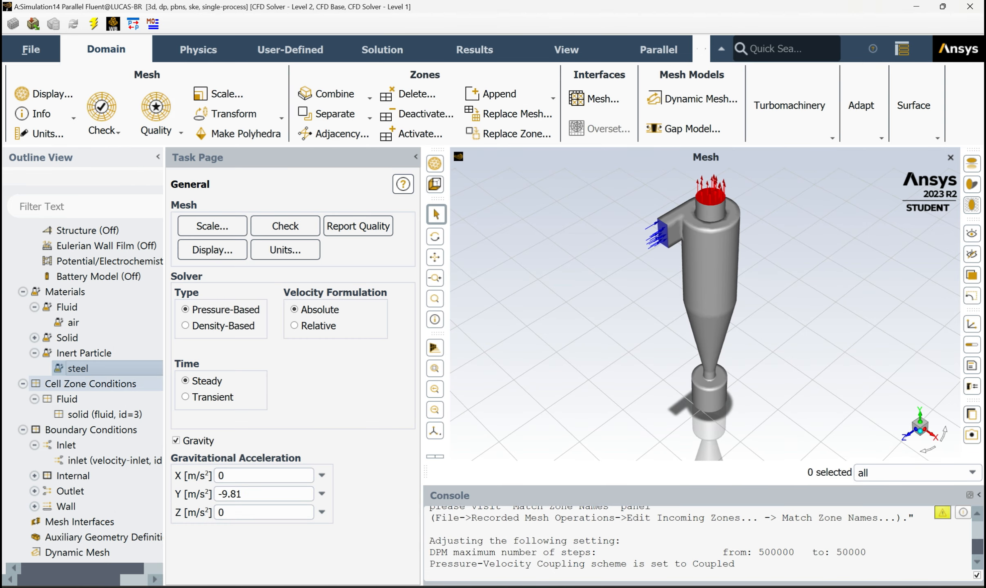
{"action": "scroll", "coordinate": [102, 383], "scroll_direction": "down", "scroll_amount": 2}
{"action": "left_click", "coordinate": [104, 307]}
{"action": "double_click", "coordinate": [104, 307]}
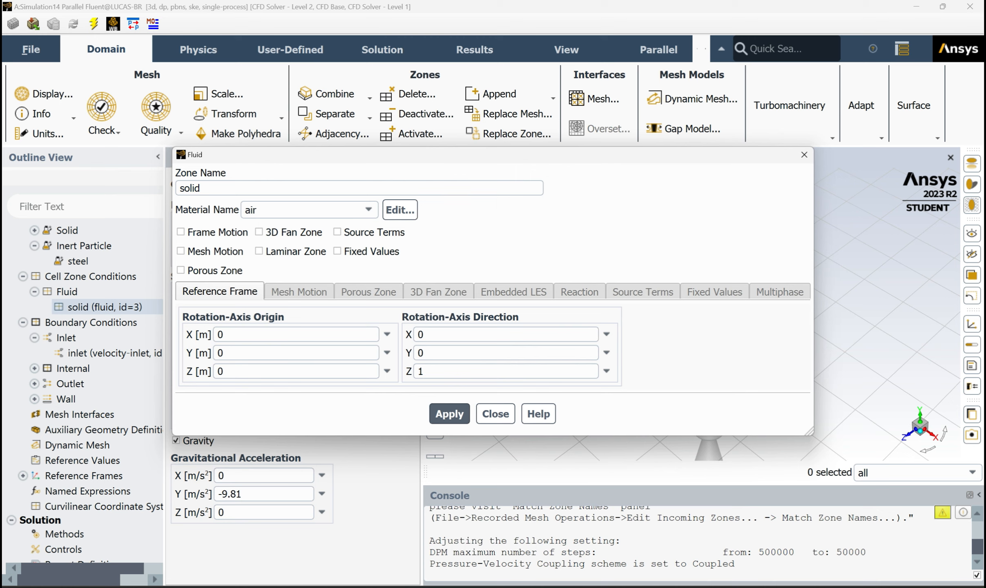
{"action": "left_click", "coordinate": [495, 414]}
{"action": "scroll", "coordinate": [96, 454], "scroll_direction": "down", "scroll_amount": 5}
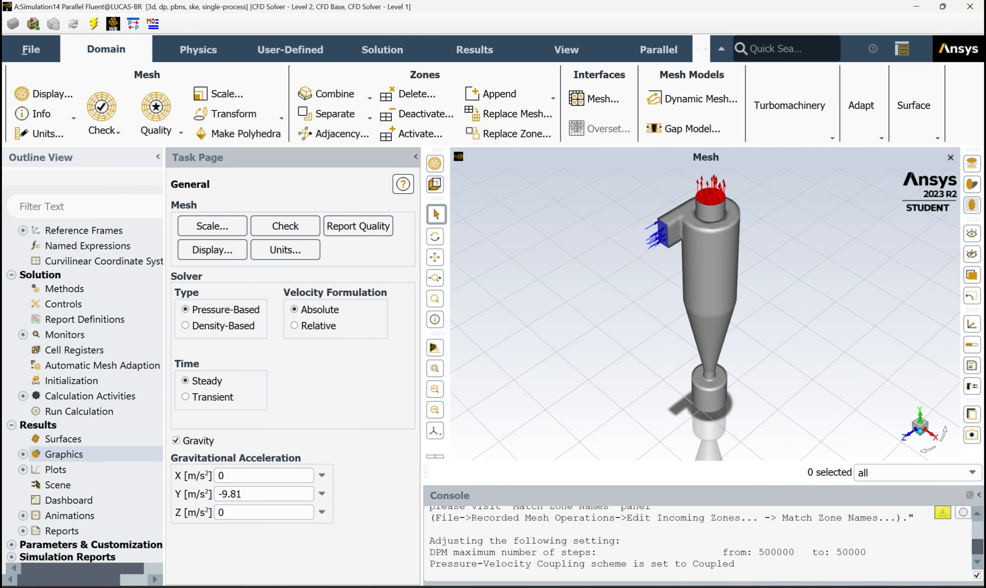
- Set the number of iterations for the steady calculation to 500 and save the project
{"action": "double_click", "coordinate": [79, 411]}
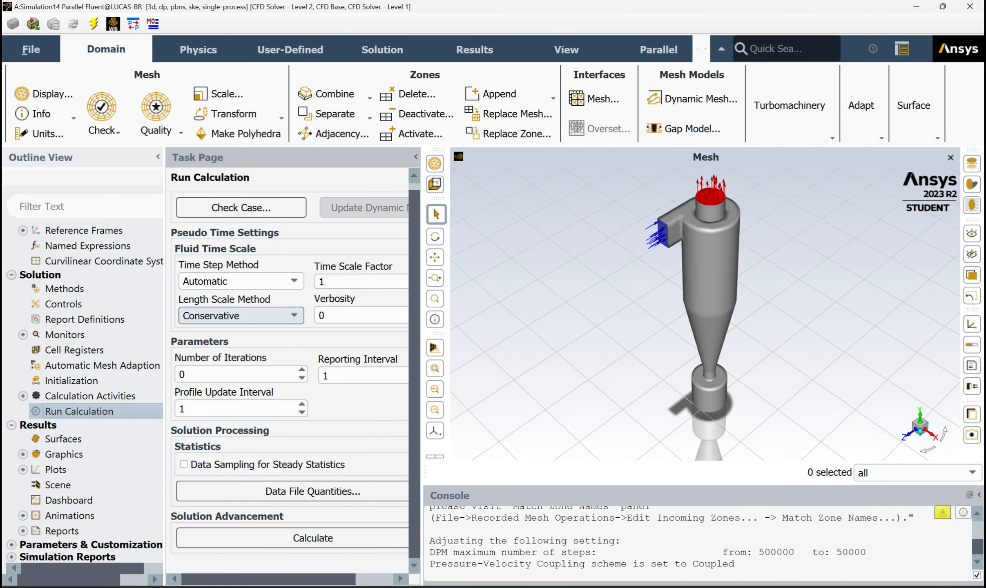
{"action": "scroll", "coordinate": [241, 281], "scroll_direction": "up", "scroll_amount": 1}
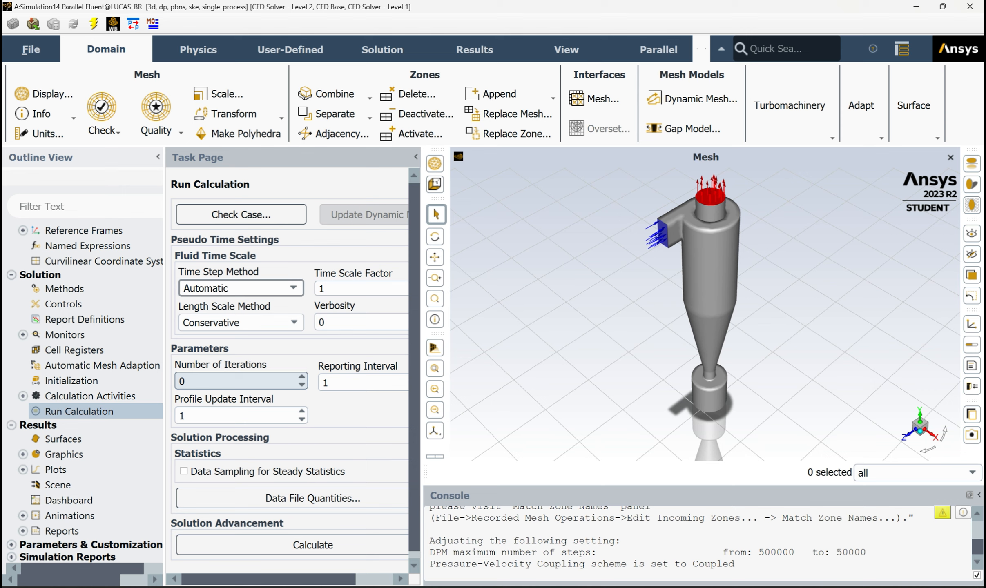
{"action": "double_click", "coordinate": [238, 380]}
{"action": "type", "text": "500"}
{"action": "key", "text": "Return"}
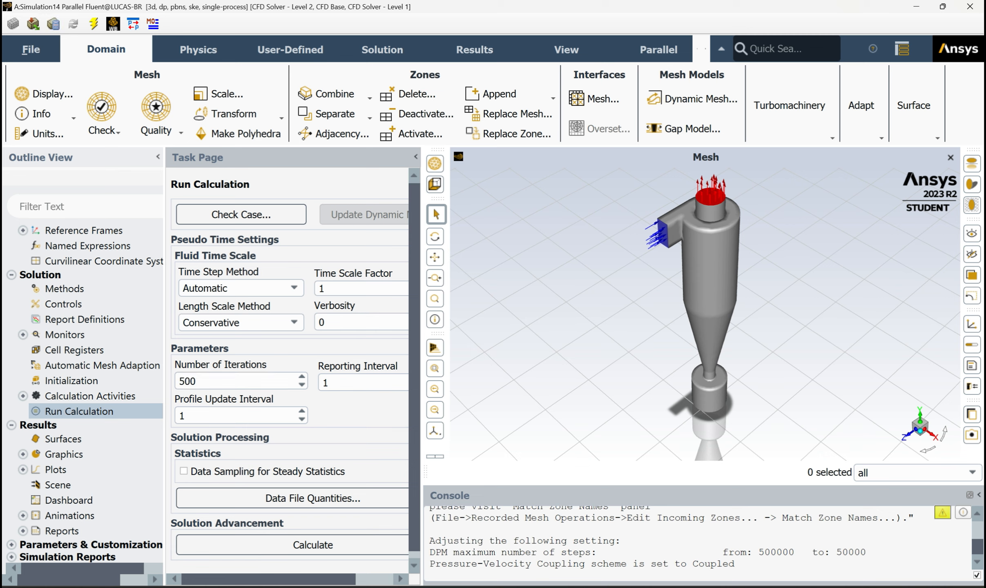
{"action": "left_click", "coordinate": [31, 49]}
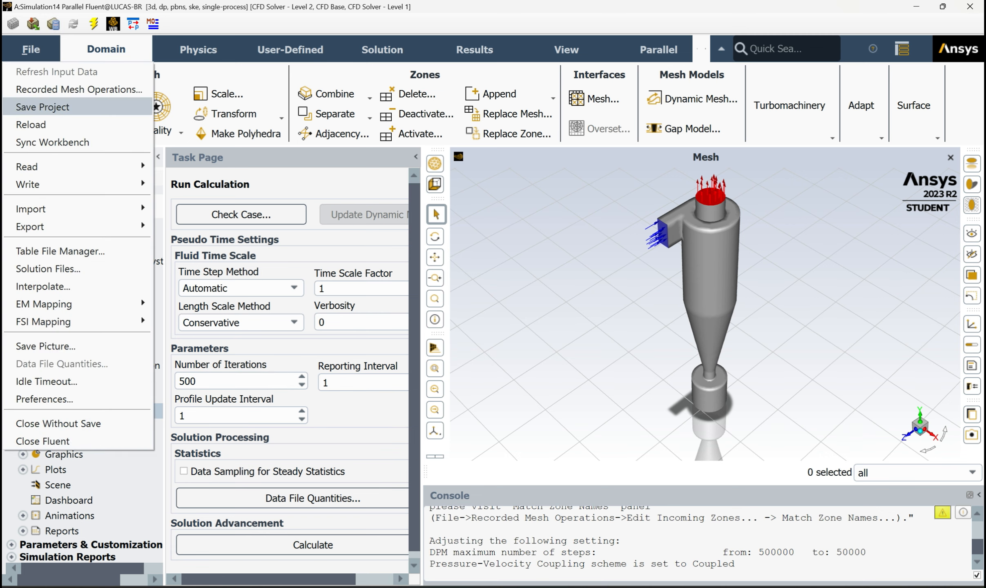
{"action": "left_click", "coordinate": [41, 107]}
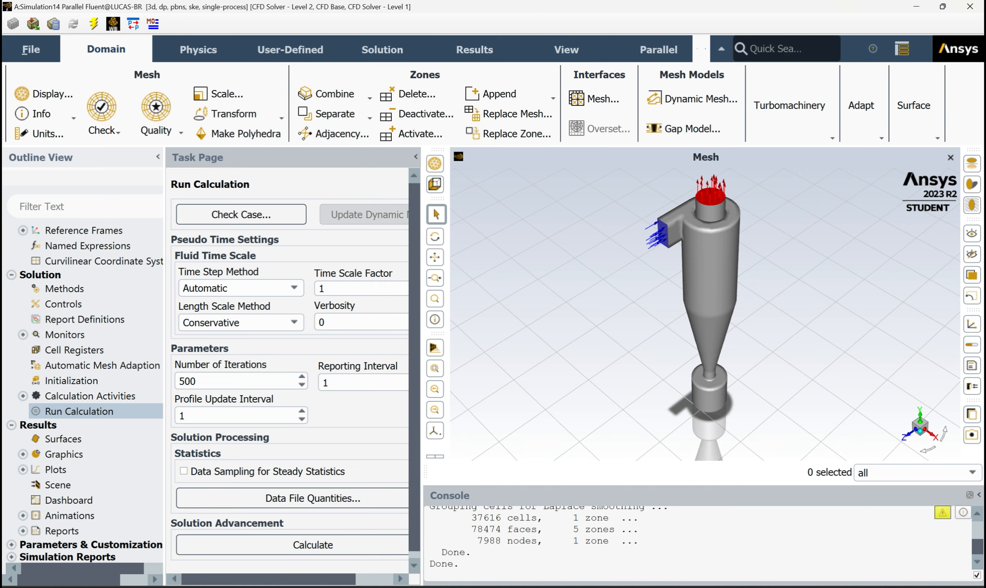
- Run the steady calculation and view the scaled residuals before returning to the mesh display
{"action": "left_click", "coordinate": [313, 545]}
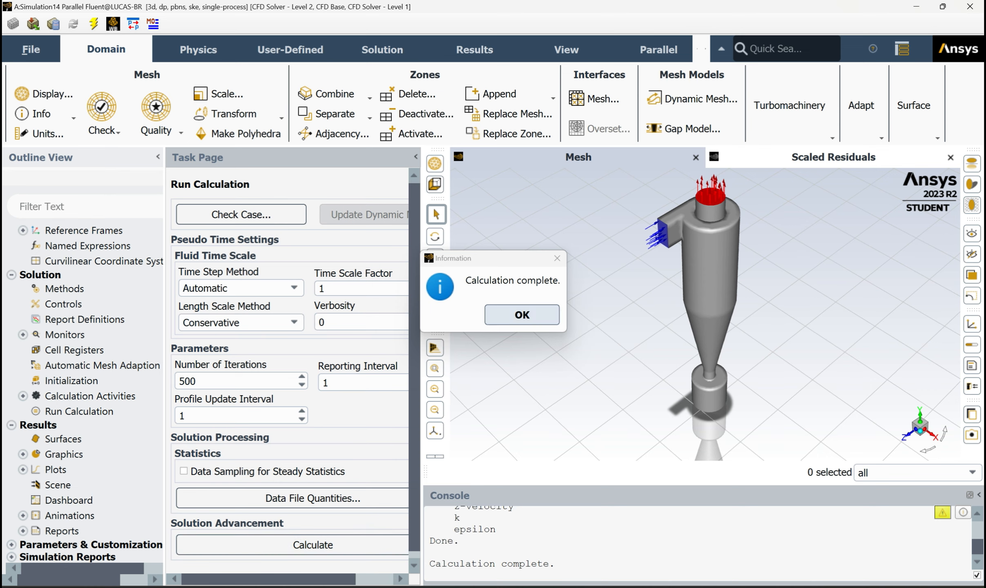
{"action": "key", "text": "Return"}
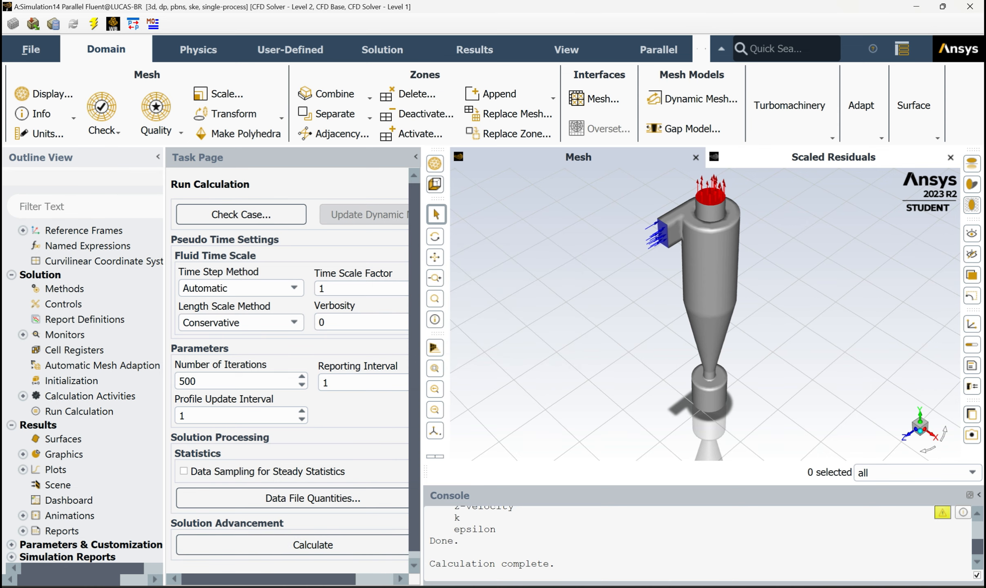
{"action": "left_click", "coordinate": [833, 158]}
{"action": "left_click", "coordinate": [578, 157]}
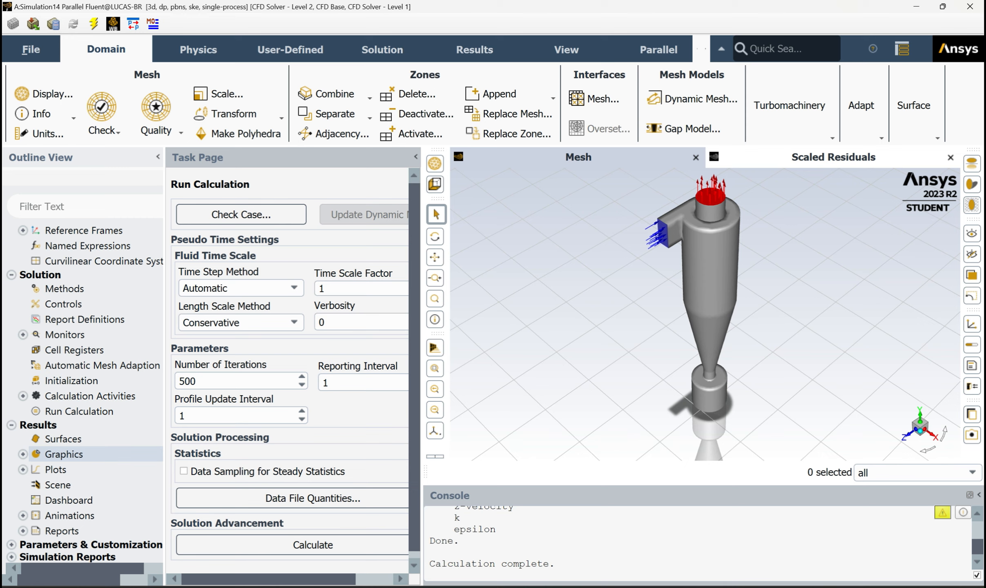
- Track the particles released from injection-0 with a particle tracks definition
{"action": "left_click", "coordinate": [12, 274]}
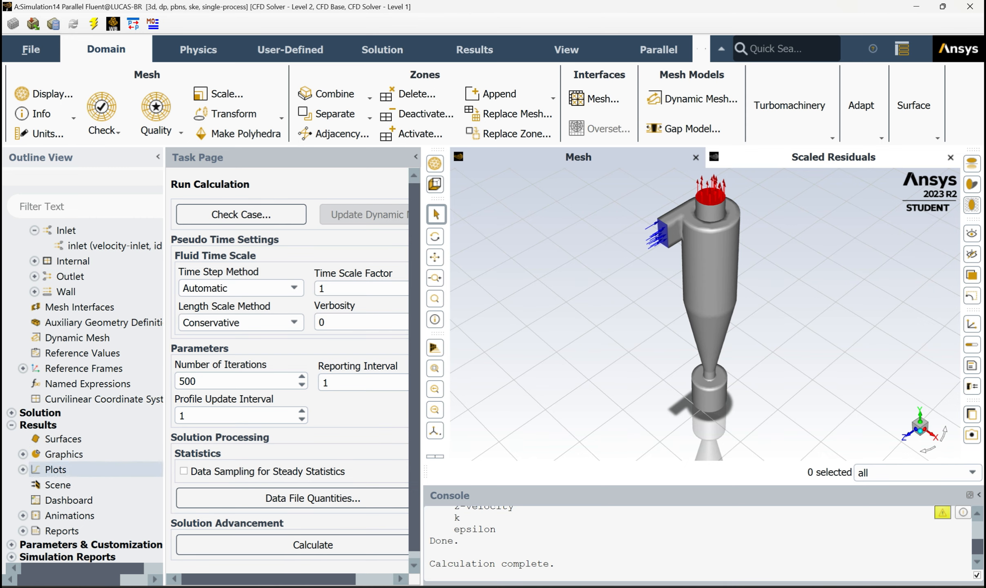
{"action": "left_click", "coordinate": [23, 454]}
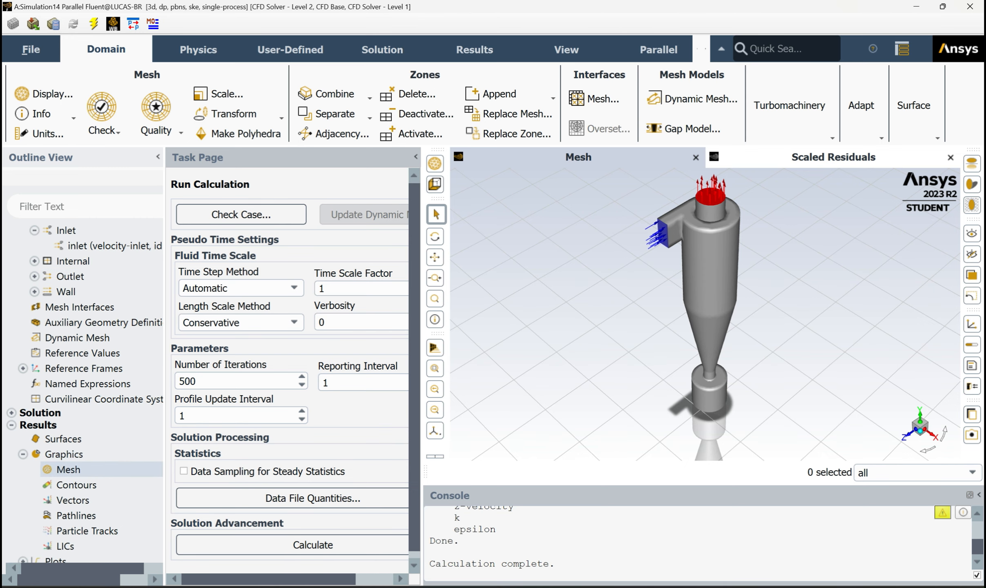
{"action": "double_click", "coordinate": [87, 531]}
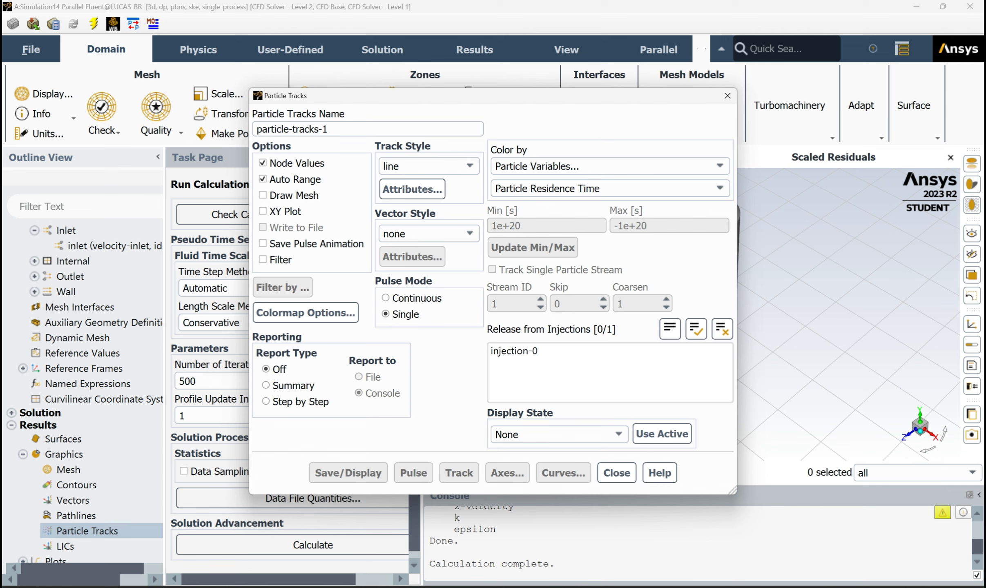
{"action": "left_click", "coordinate": [514, 351]}
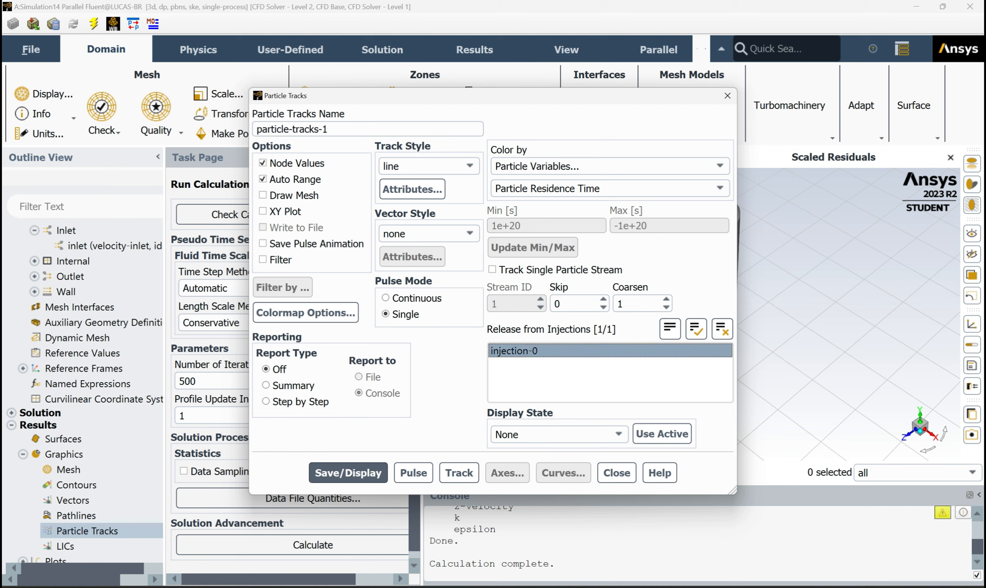
{"action": "left_click", "coordinate": [459, 473]}
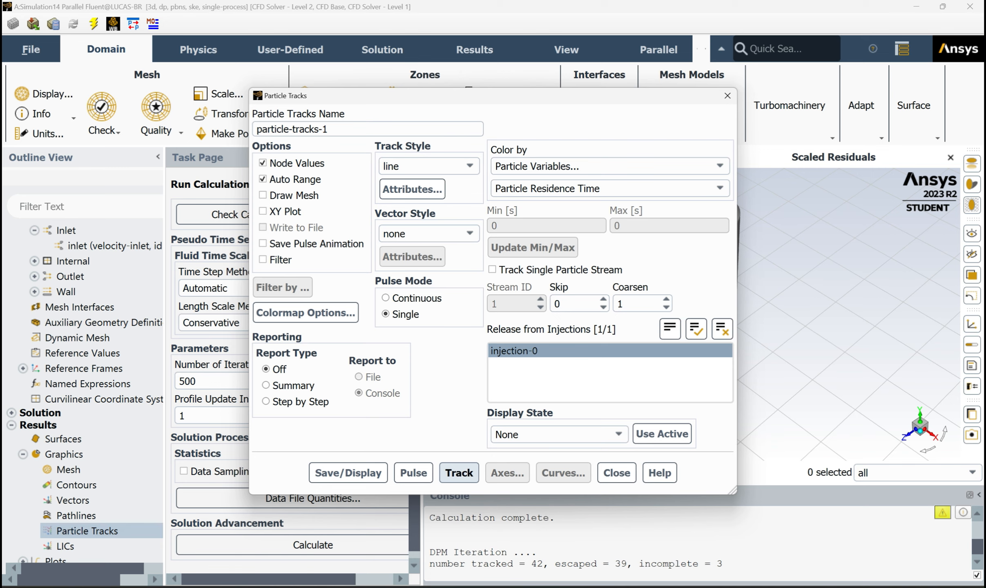
{"action": "left_click", "coordinate": [459, 472]}
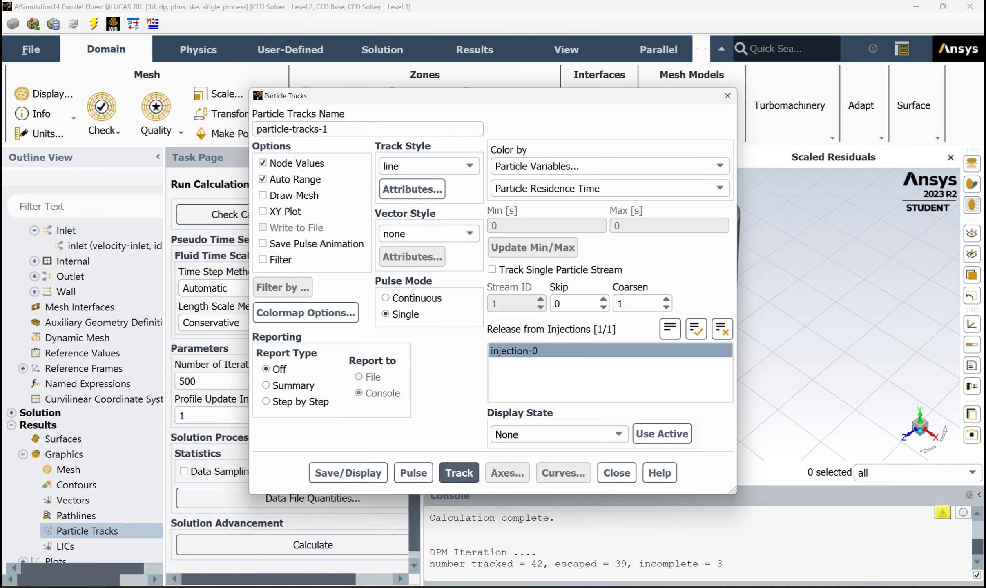
{"action": "left_click_drag", "start_coordinate": [493, 95], "coordinate": [369, 68]}
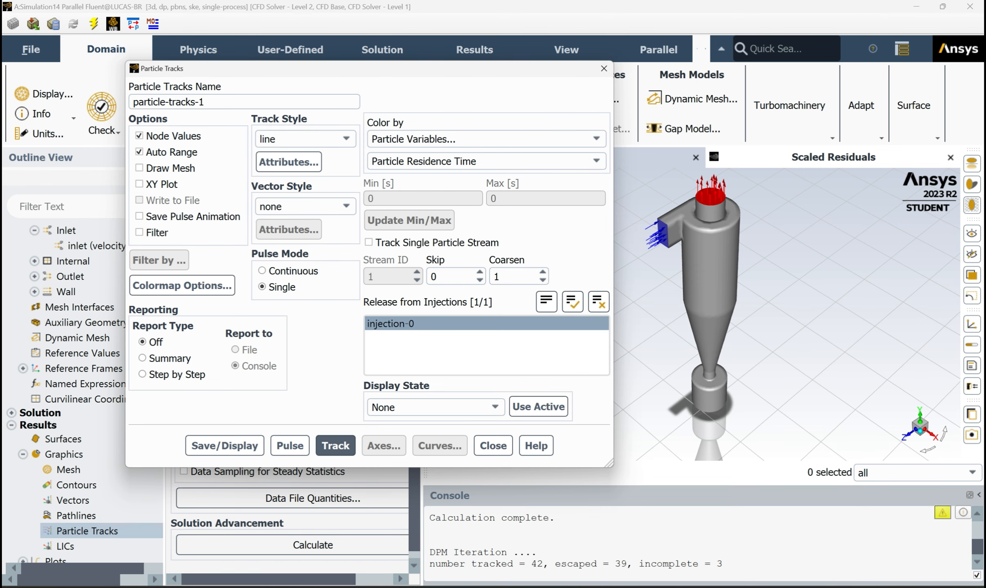
{"action": "left_click", "coordinate": [492, 446]}
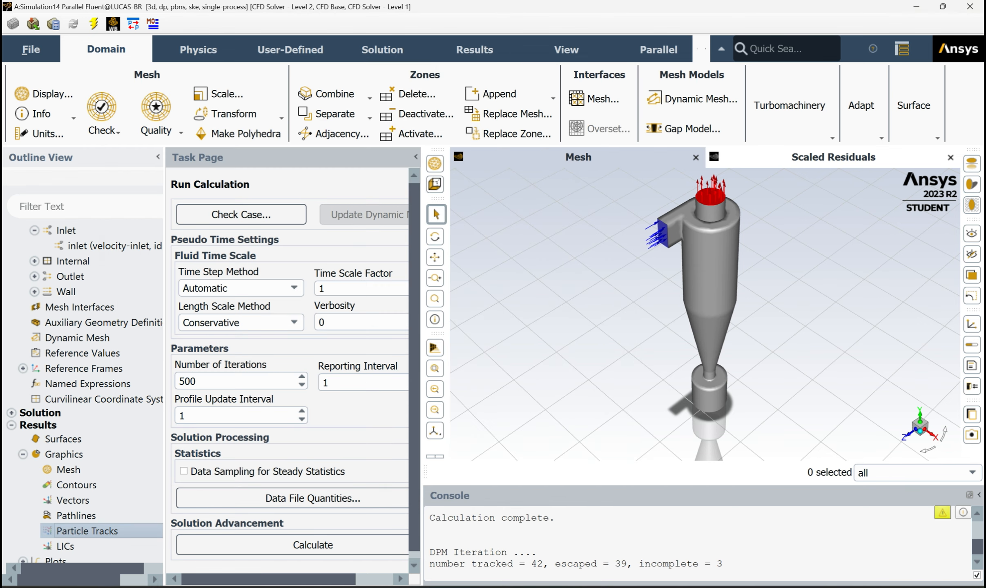
- Set up a CFD-Post particle history export for injection-0 with the file name particle simulation
{"action": "left_click", "coordinate": [31, 49]}
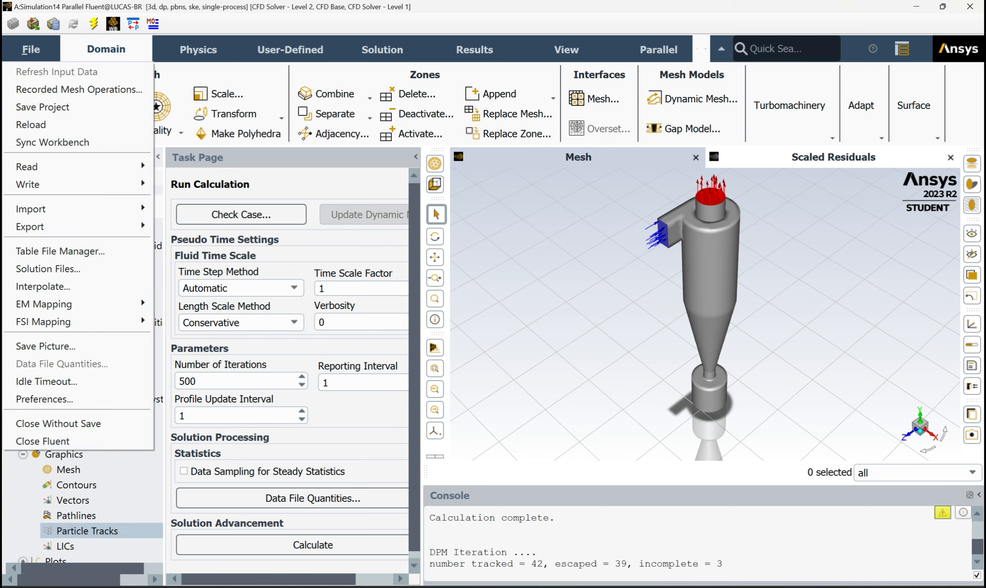
{"action": "mouse_move", "coordinate": [31, 226]}
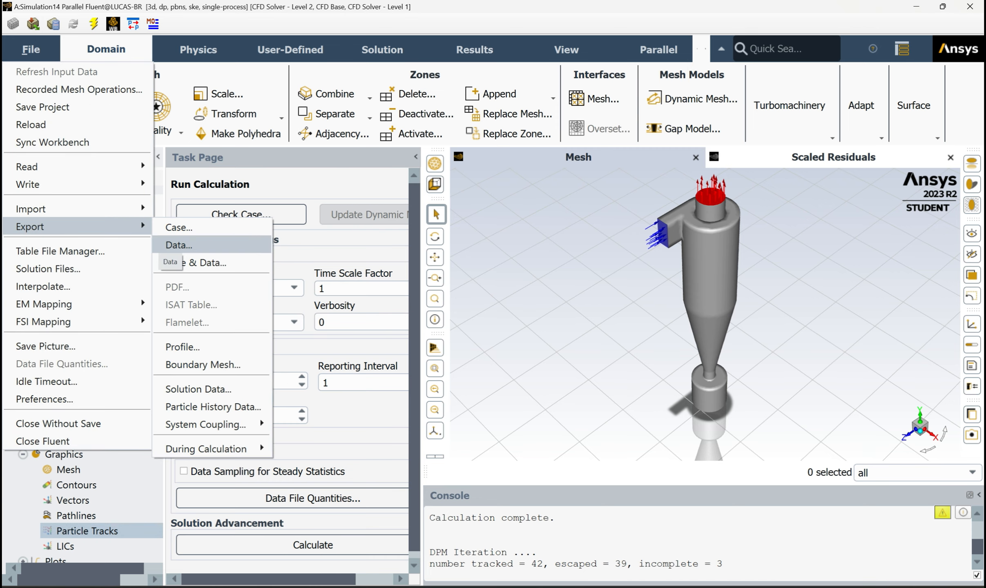
{"action": "left_click", "coordinate": [213, 407]}
{"action": "left_click_drag", "start_coordinate": [312, 316], "coordinate": [422, 125]}
{"action": "left_click", "coordinate": [423, 170]}
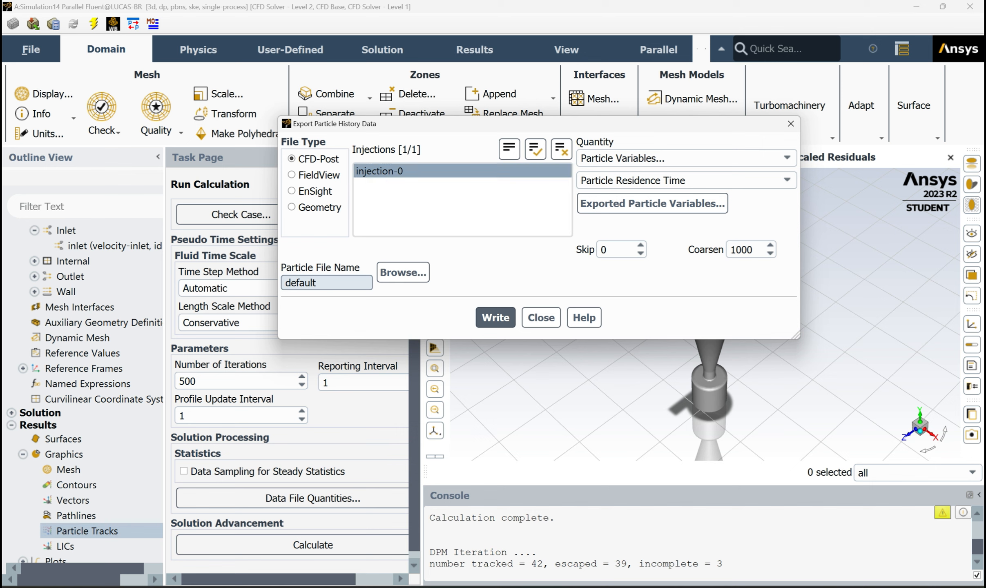
{"action": "double_click", "coordinate": [310, 283]}
{"action": "type", "text": "particle"}
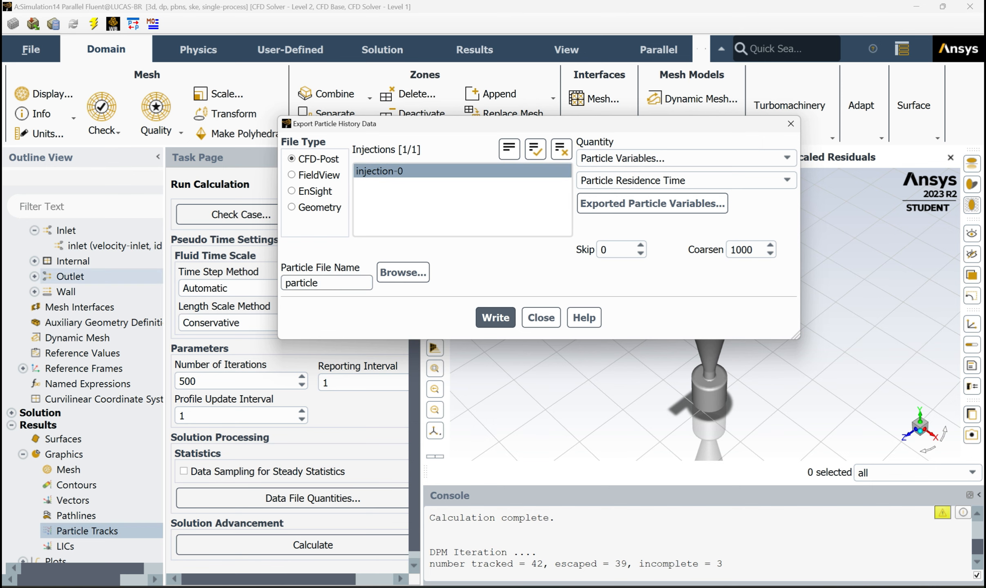
{"action": "type", "text": " sim"}
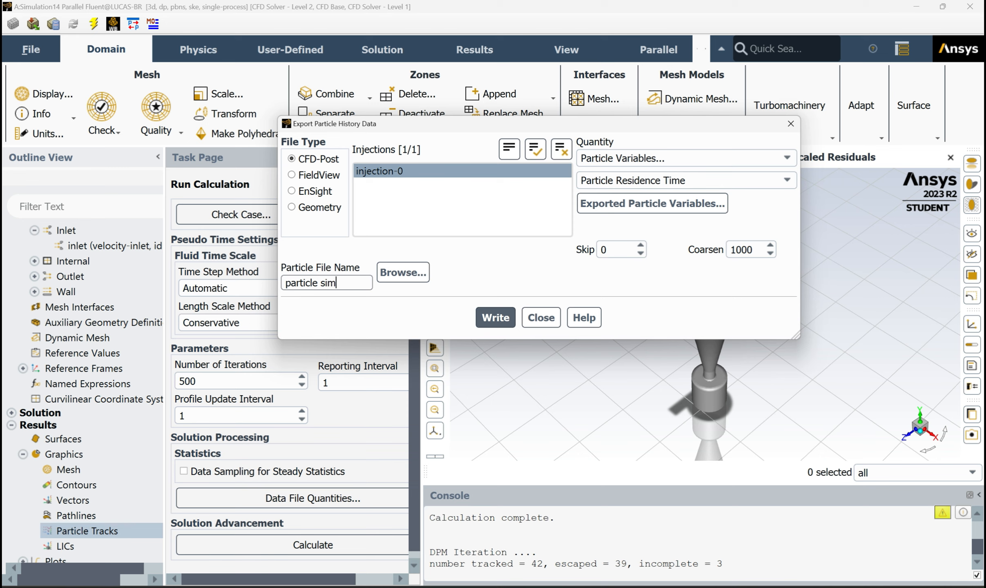
{"action": "type", "text": "ulation"}
- Choose the Downloads folder Aula 14 - CFD for the particle history export and name the file particle simulation1
{"action": "left_click", "coordinate": [403, 273]}
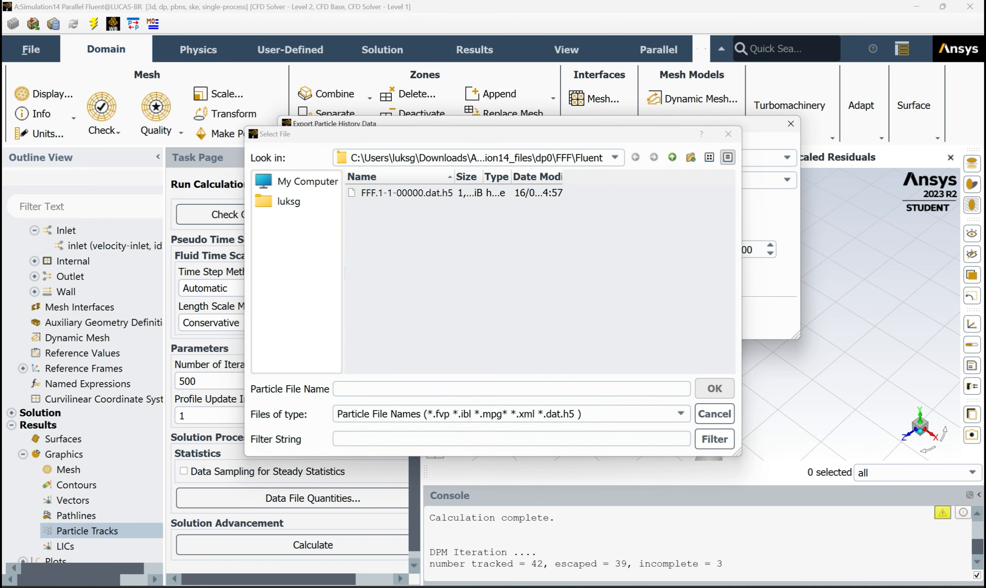
{"action": "left_click", "coordinate": [303, 181]}
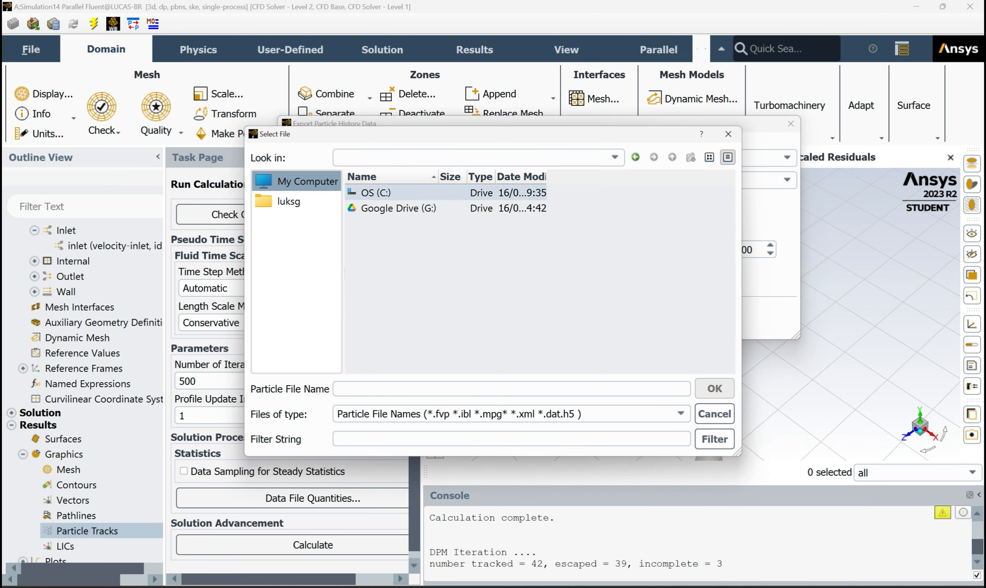
{"action": "double_click", "coordinate": [376, 193]}
{"action": "double_click", "coordinate": [370, 315]}
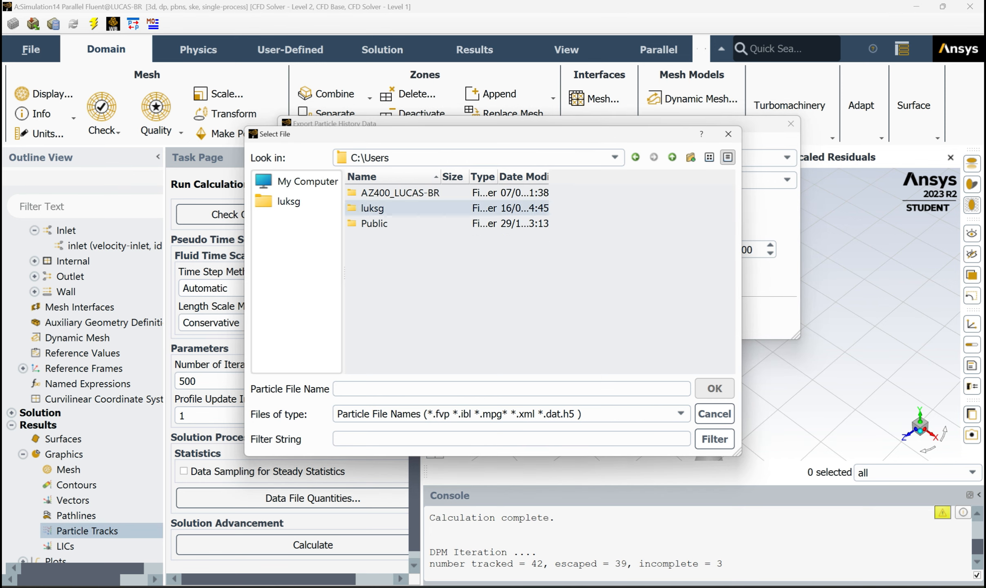
{"action": "double_click", "coordinate": [370, 207]}
{"action": "scroll", "coordinate": [388, 301], "scroll_direction": "down", "scroll_amount": 4}
{"action": "double_click", "coordinate": [388, 254]}
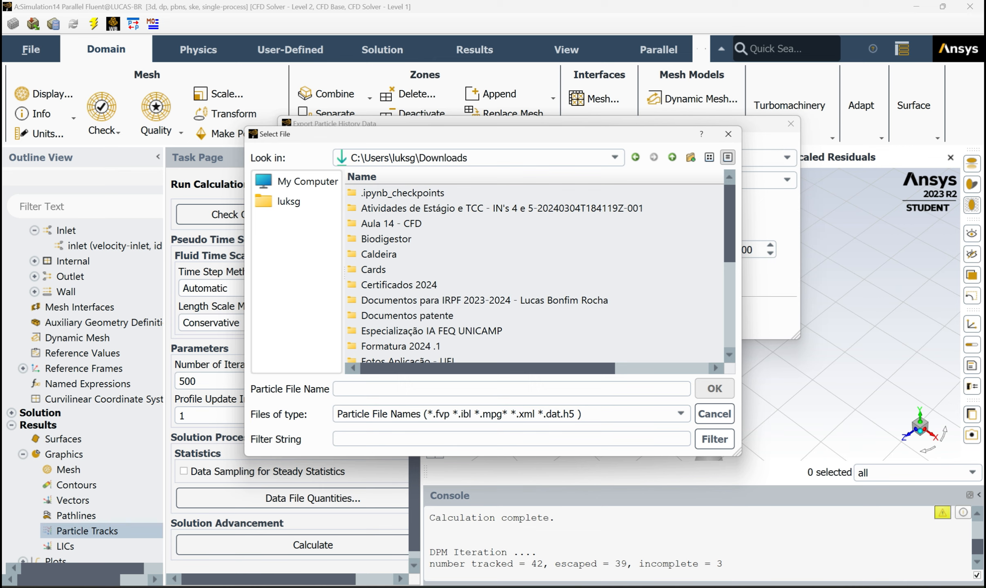
{"action": "double_click", "coordinate": [391, 223]}
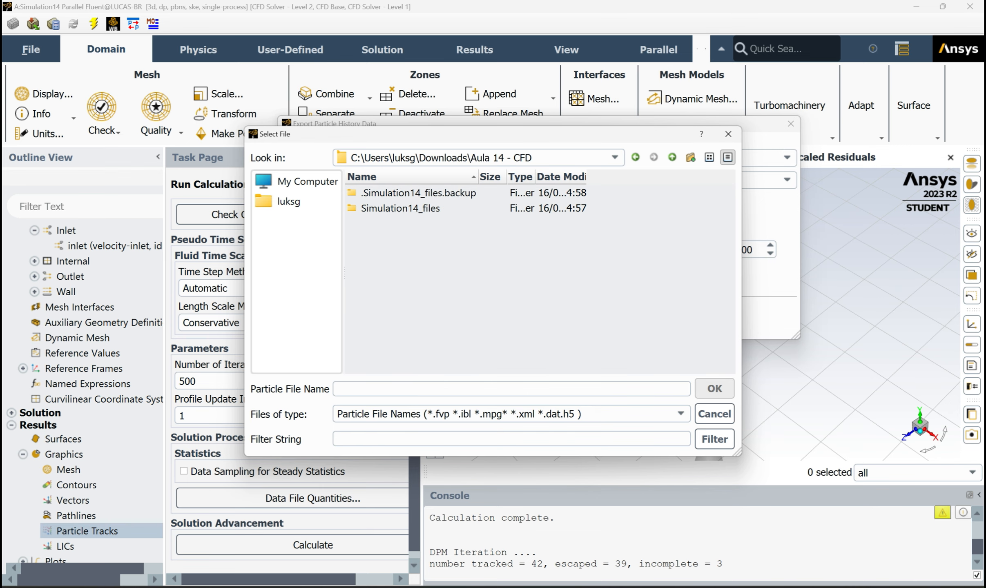
{"action": "left_click", "coordinate": [339, 388]}
{"action": "type", "text": "p"}
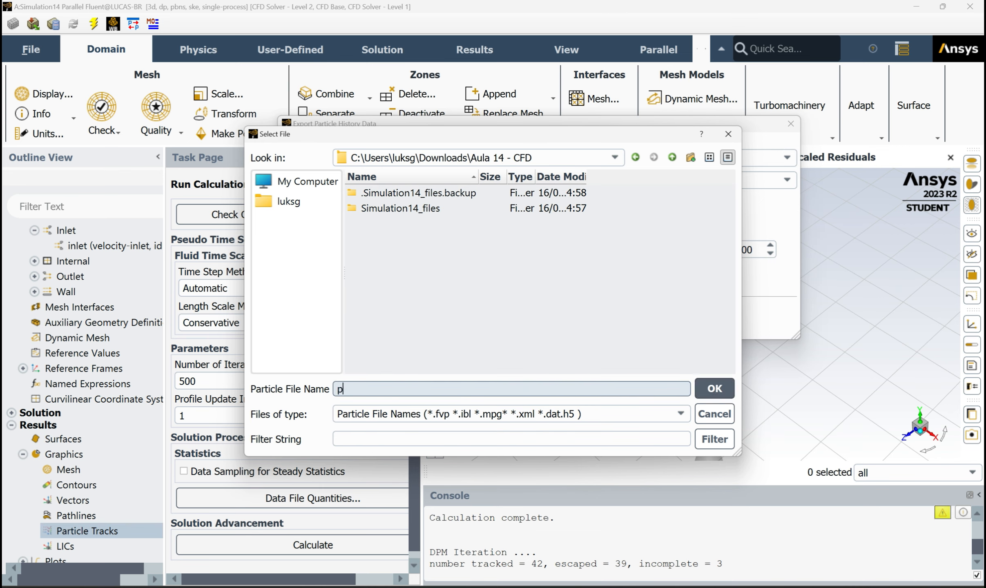
{"action": "type", "text": "article simulation1"}
{"action": "left_click", "coordinate": [714, 389]}
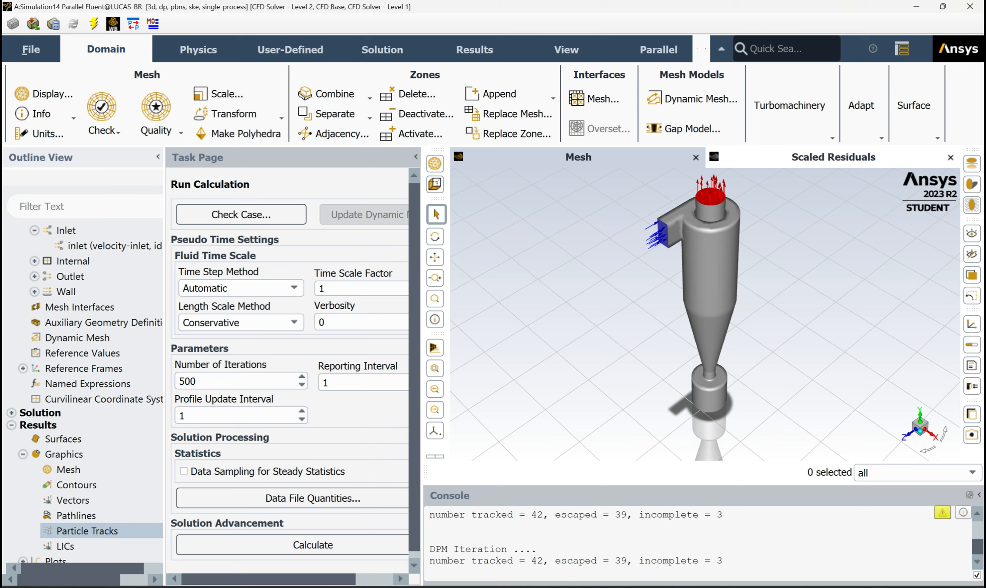
- Review the wall boundary condition of the colletionbin zone
{"action": "scroll", "coordinate": [85, 395], "scroll_direction": "down", "scroll_amount": 3}
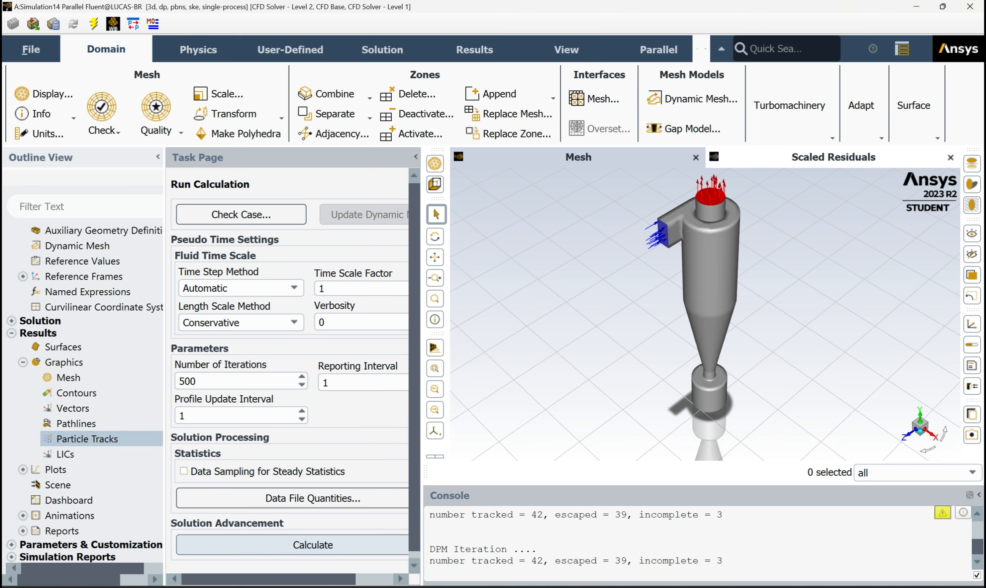
{"action": "scroll", "coordinate": [84, 291], "scroll_direction": "up", "scroll_amount": 4}
{"action": "left_click", "coordinate": [11, 459]}
{"action": "scroll", "coordinate": [84, 472], "scroll_direction": "down", "scroll_amount": 8}
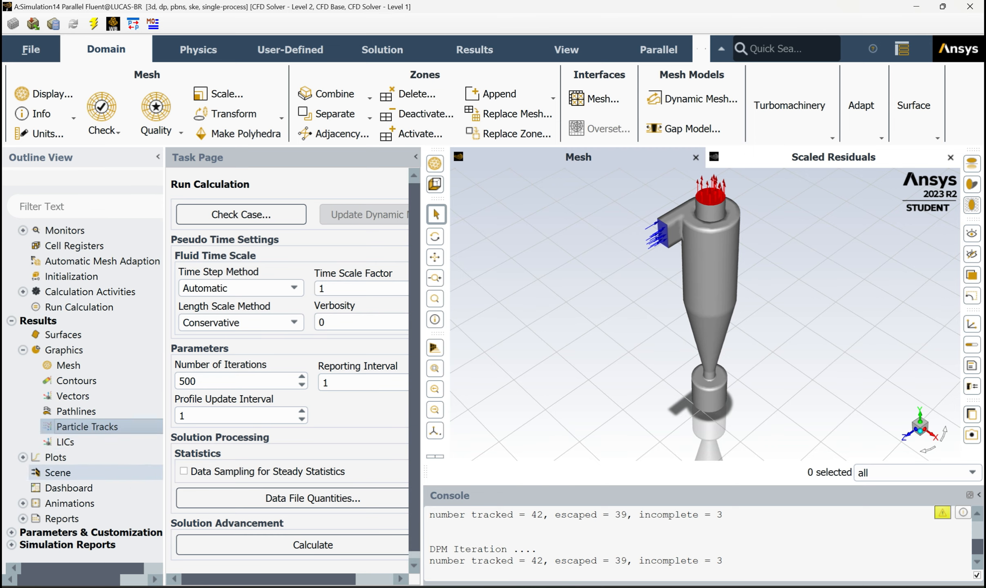
{"action": "left_click", "coordinate": [79, 306]}
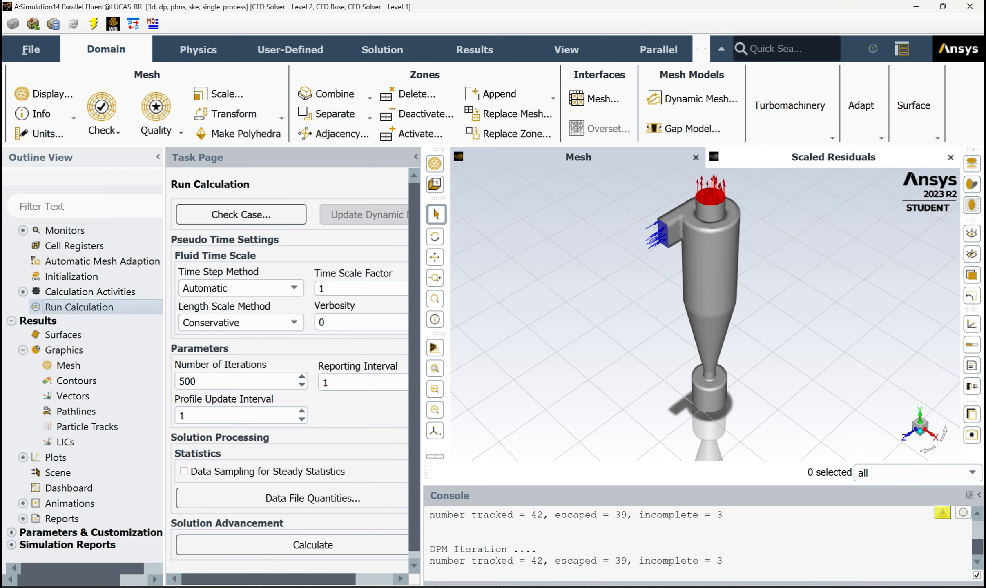
{"action": "scroll", "coordinate": [78, 307], "scroll_direction": "up", "scroll_amount": 6}
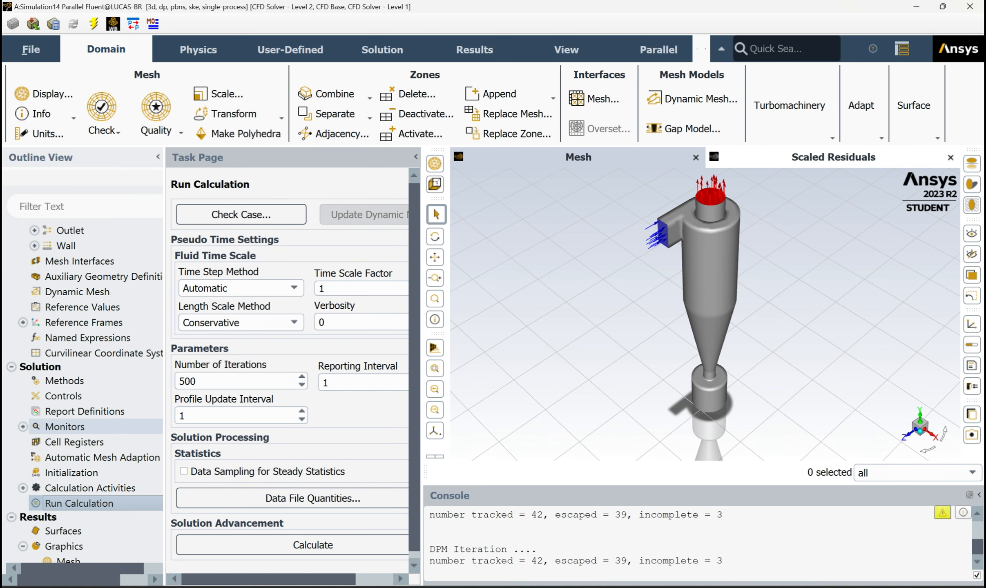
{"action": "scroll", "coordinate": [81, 276], "scroll_direction": "up", "scroll_amount": 1}
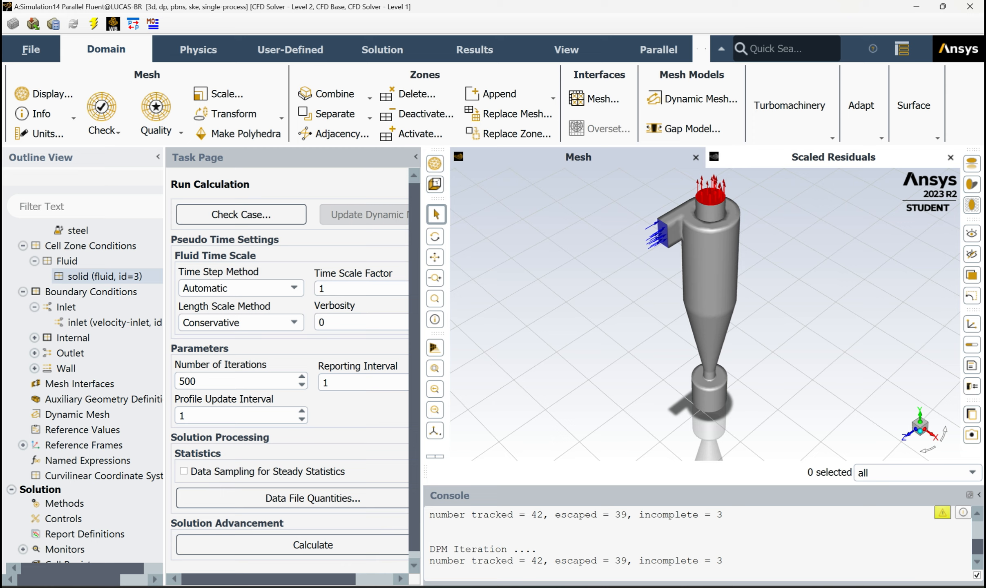
{"action": "left_click", "coordinate": [23, 292]}
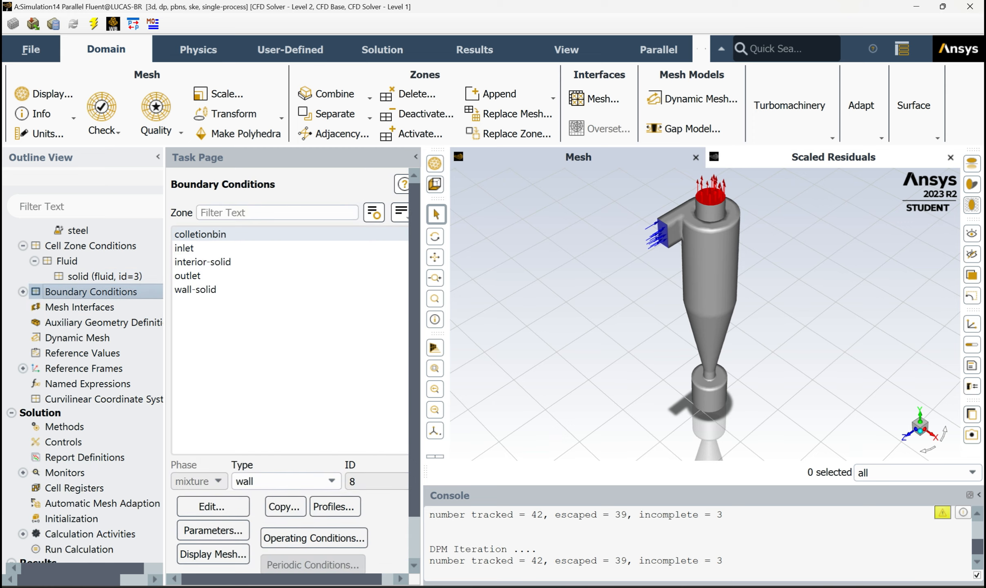
{"action": "double_click", "coordinate": [200, 234]}
{"action": "left_click", "coordinate": [495, 466]}
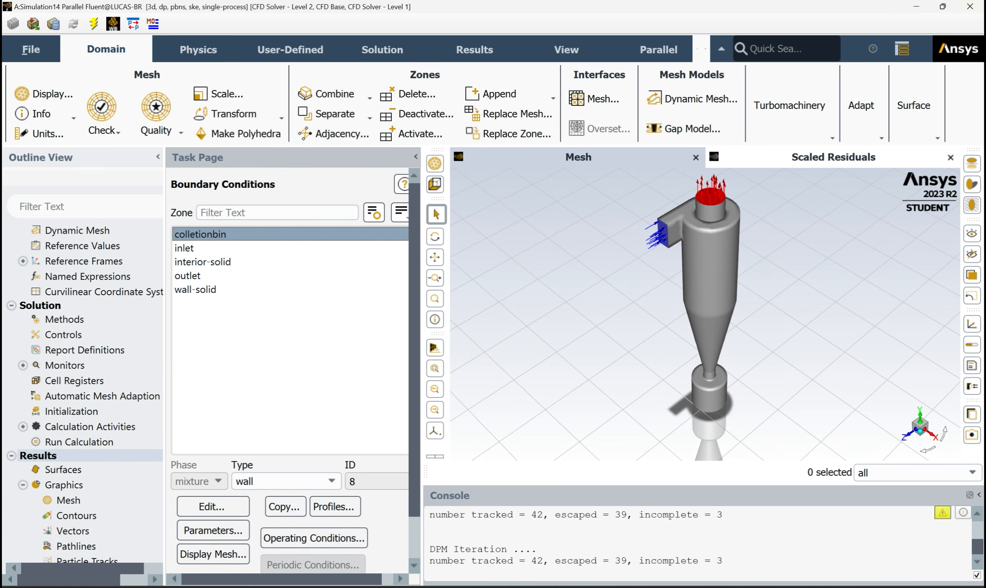
- Run the calculation with 5000 iterations, using the settings changes for the current calculation only, and view the scaled residuals
{"action": "scroll", "coordinate": [292, 497], "scroll_direction": "down", "scroll_amount": 1}
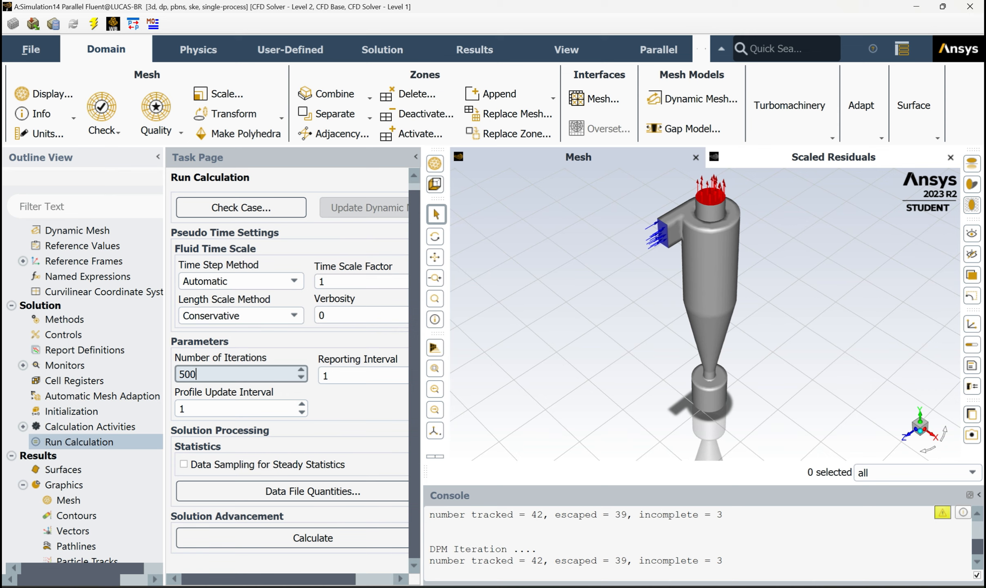
{"action": "type", "text": "0"}
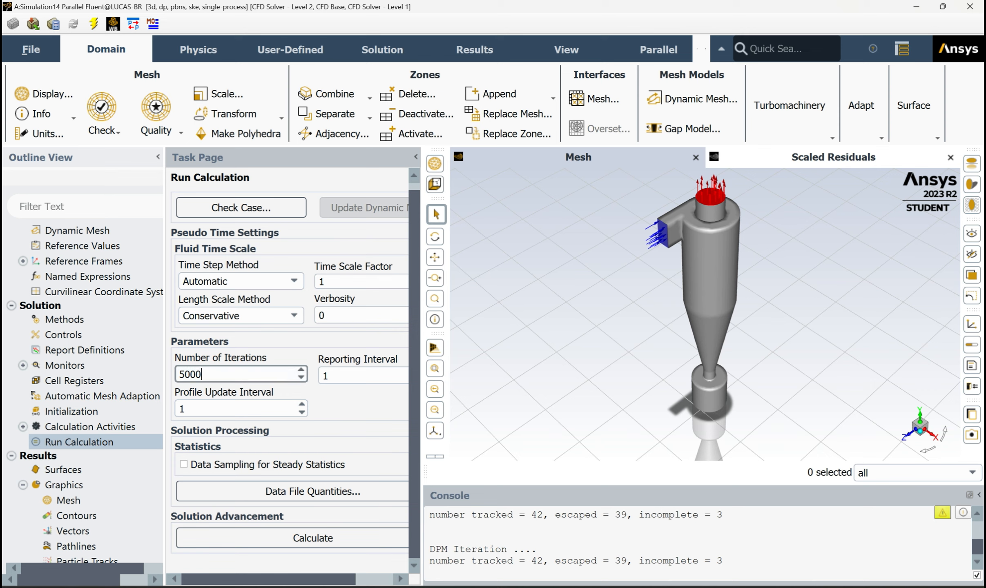
{"action": "left_click", "coordinate": [313, 538]}
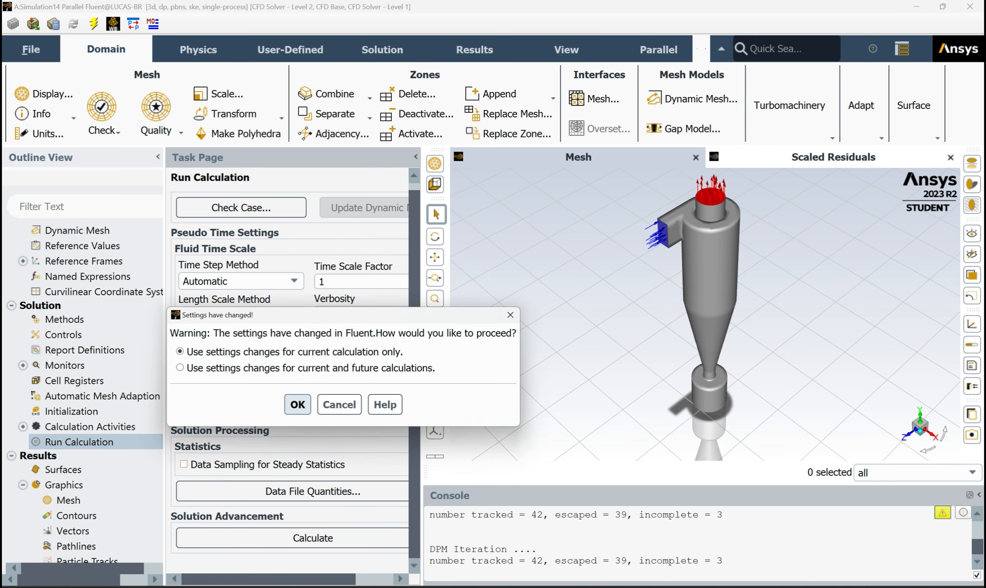
{"action": "left_click", "coordinate": [297, 404]}
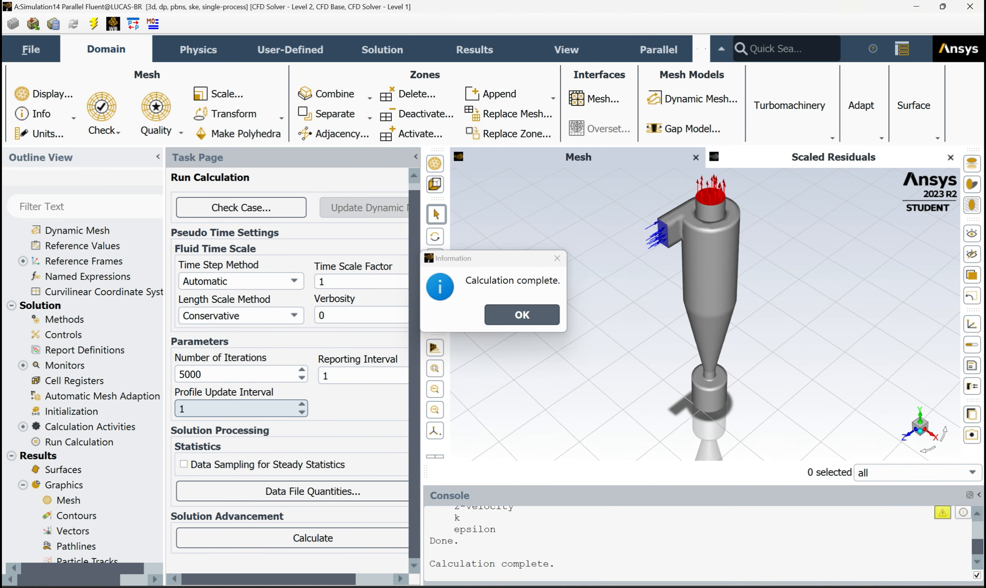
{"action": "left_click", "coordinate": [522, 315]}
{"action": "left_click", "coordinate": [833, 156]}
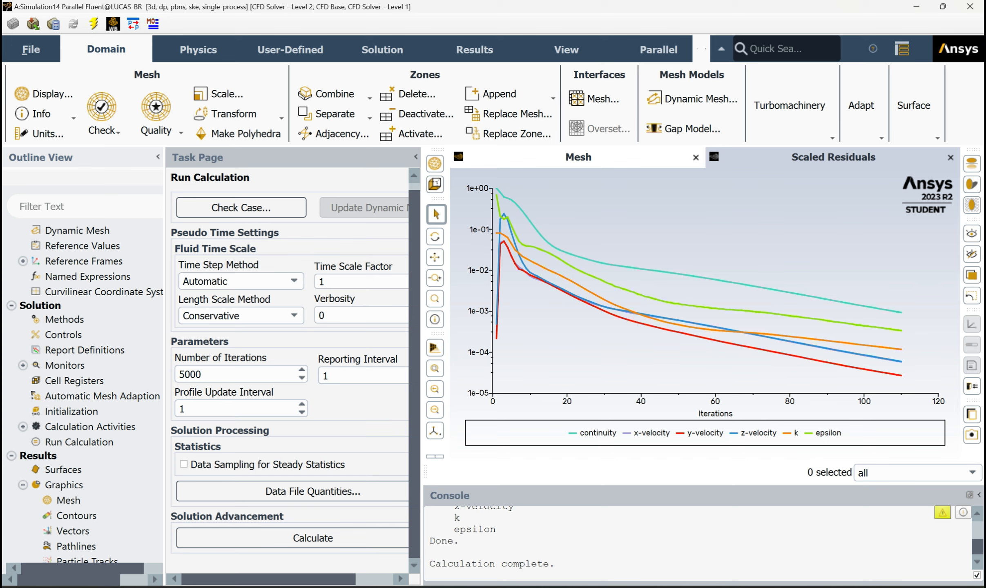
- Save the project results and close Fluent to return to Workbench
{"action": "left_click", "coordinate": [30, 49]}
{"action": "left_click", "coordinate": [31, 124]}
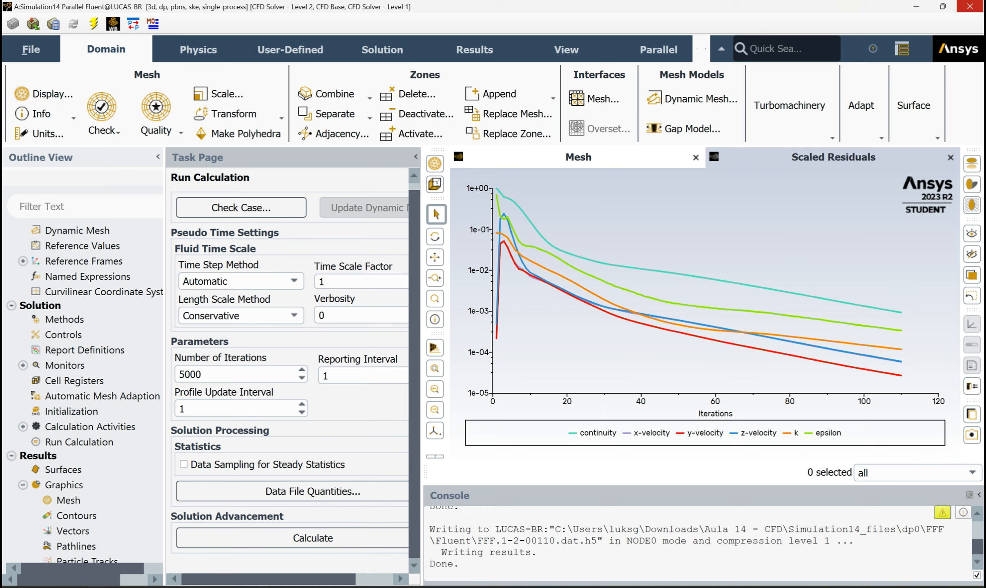
{"action": "left_click", "coordinate": [970, 7]}
{"action": "key", "text": "Return"}
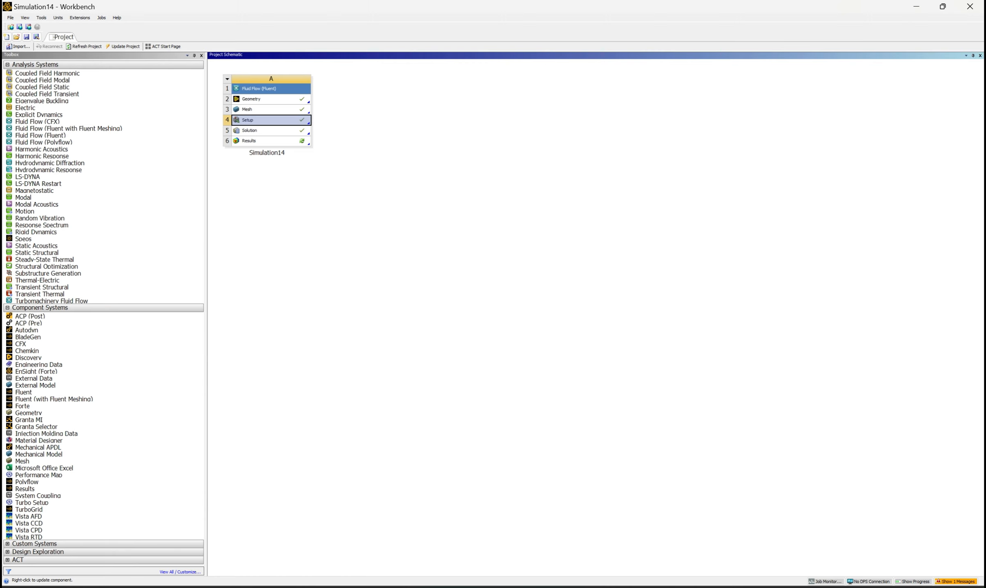
- Open the Simulation14 results in CFD-Post and display the wall solid surface in constant white
{"action": "double_click", "coordinate": [270, 141]}
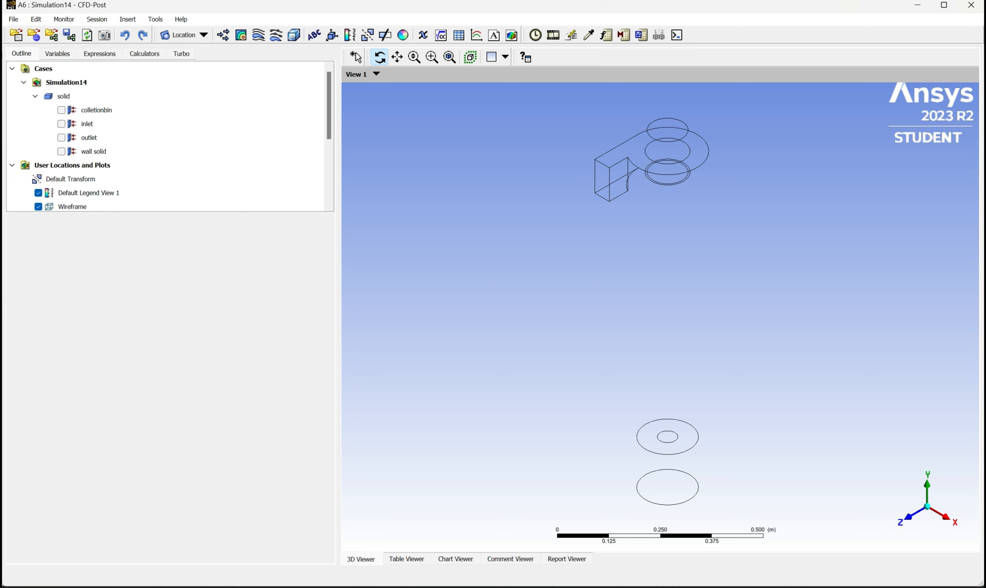
{"action": "left_click", "coordinate": [94, 151]}
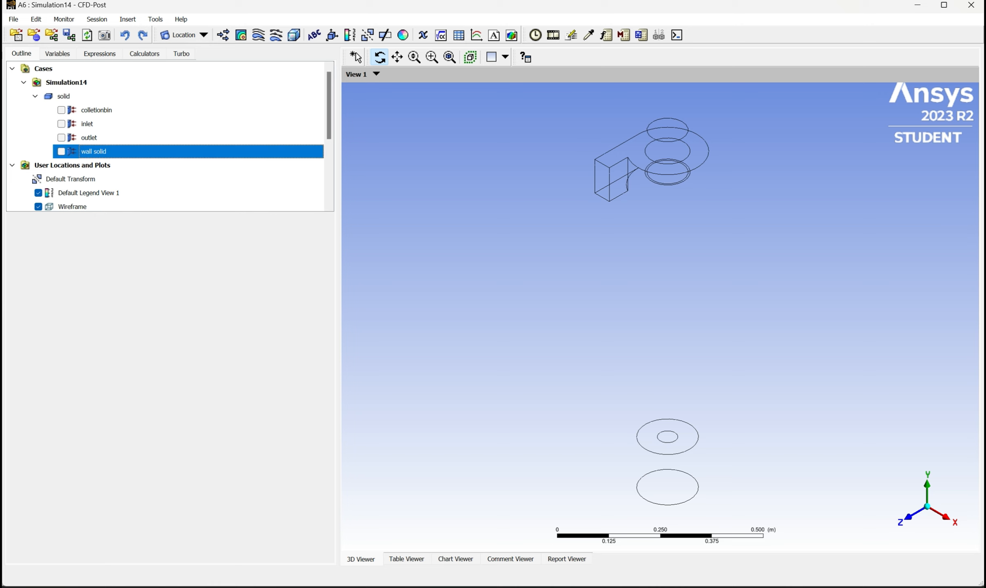
{"action": "left_click", "coordinate": [61, 151]}
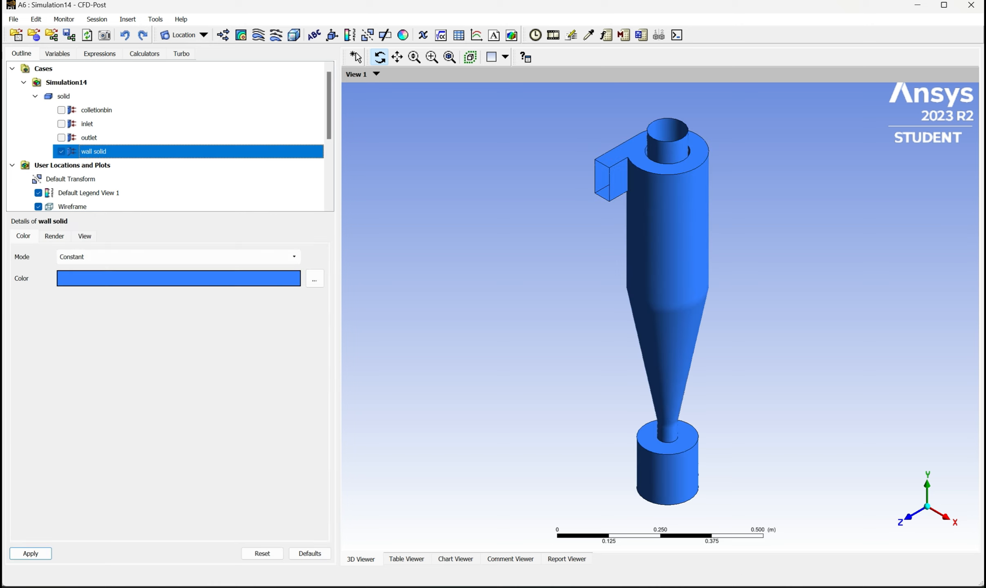
{"action": "left_click", "coordinate": [178, 278]}
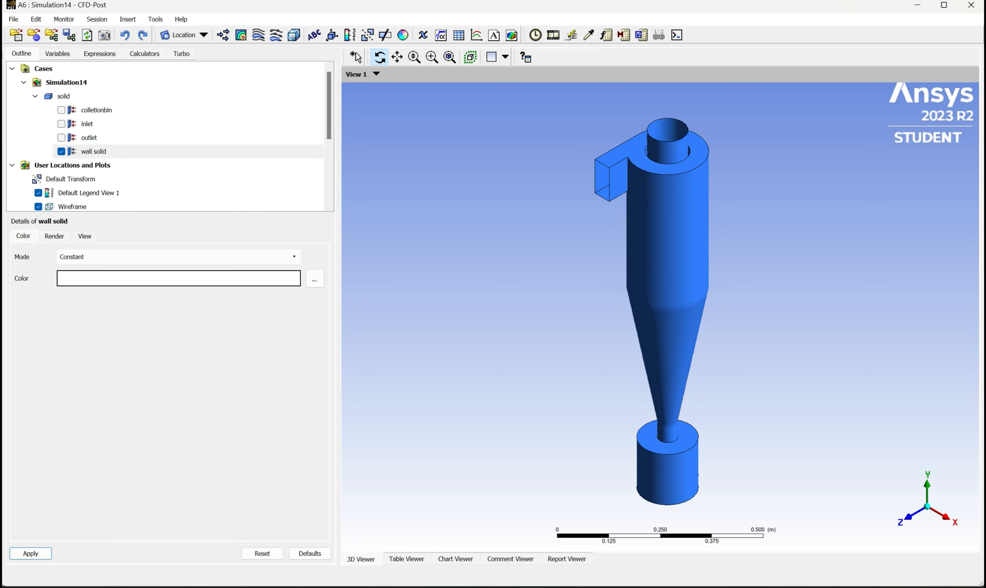
{"action": "left_click", "coordinate": [30, 554]}
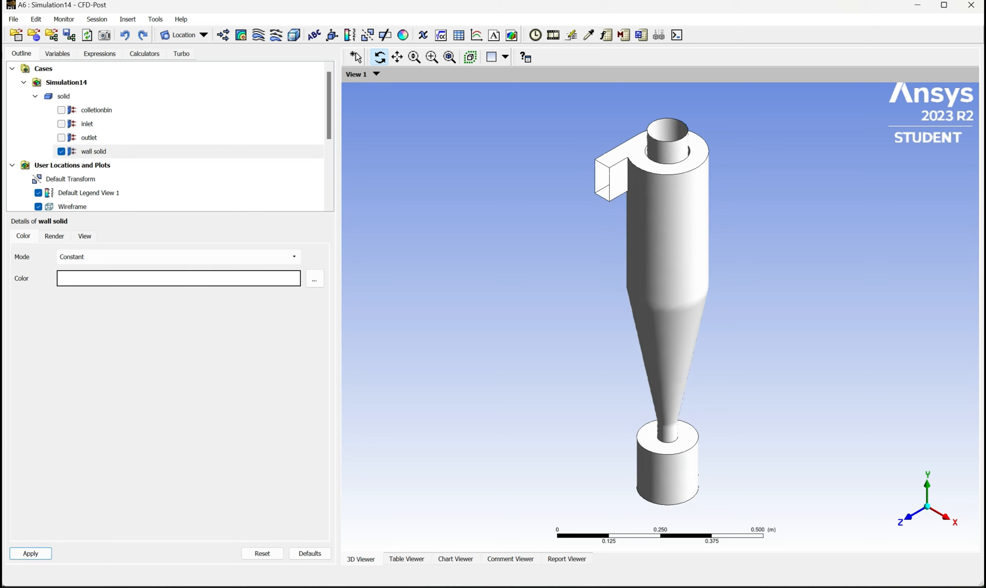
- Set the transparency of the wall solid surface to 0.819
{"action": "left_click", "coordinate": [54, 236]}
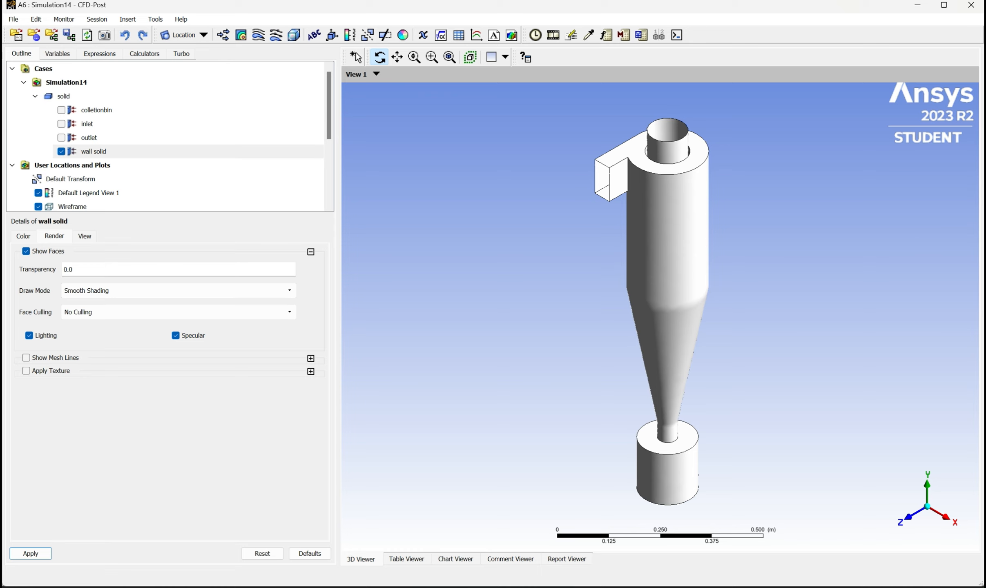
{"action": "left_click", "coordinate": [67, 270]}
{"action": "left_click_drag", "start_coordinate": [66, 275], "coordinate": [251, 276]}
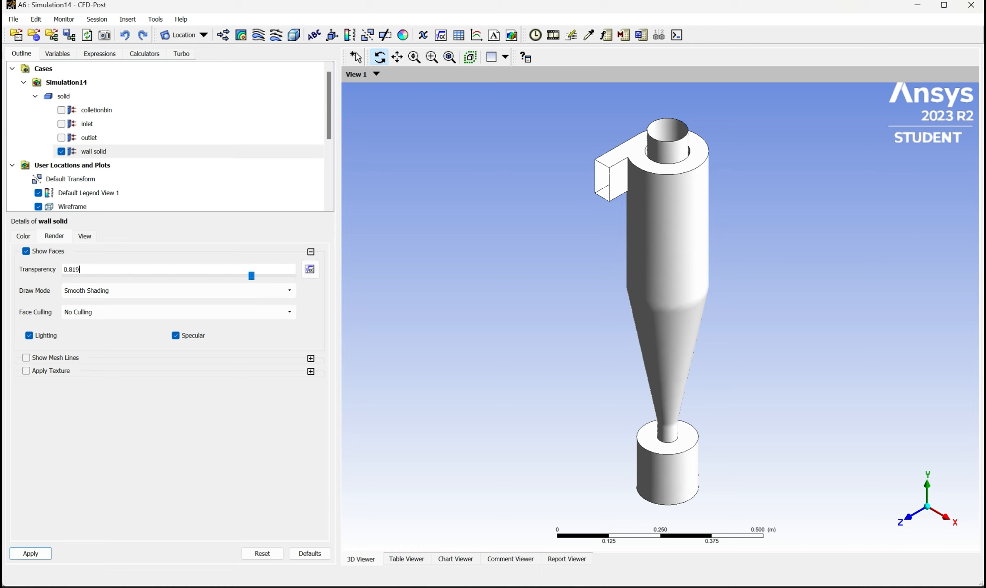
{"action": "left_click", "coordinate": [31, 554]}
{"action": "mouse_move", "coordinate": [668, 311]}
{"action": "left_mouse_down"}
{"action": "mouse_move", "coordinate": [593, 311]}
{"action": "mouse_move", "coordinate": [678, 298]}
{"action": "left_mouse_up"}
- Import the FLUENT particle track file "particle simulation1.xml" from the Aula 14 - CFD folder in Downloads
{"action": "left_click", "coordinate": [13, 18]}
{"action": "mouse_move", "coordinate": [66, 96]}
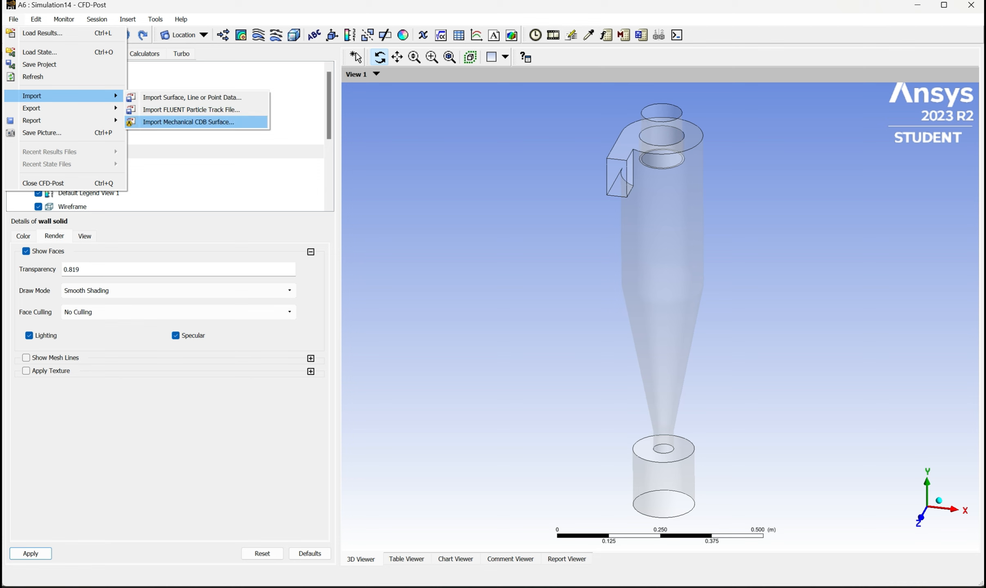
{"action": "left_click", "coordinate": [191, 110]}
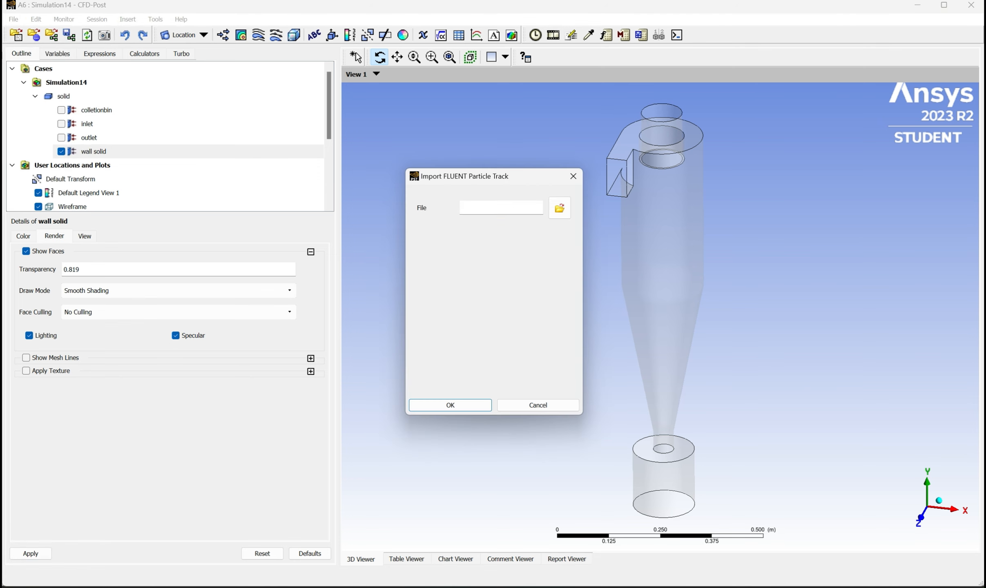
{"action": "left_click", "coordinate": [559, 208]}
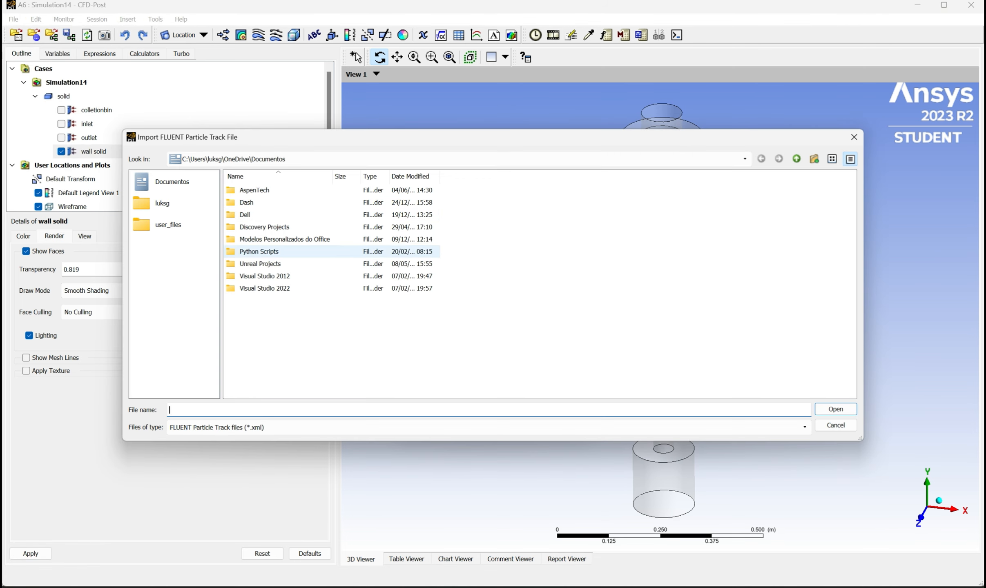
{"action": "left_click", "coordinate": [162, 203]}
{"action": "double_click", "coordinate": [255, 374]}
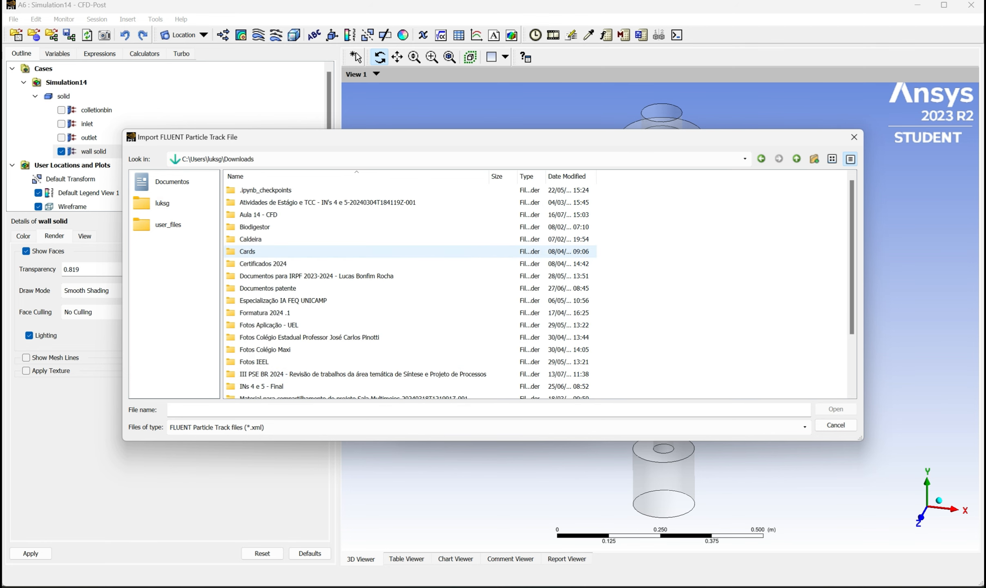
{"action": "double_click", "coordinate": [256, 214]}
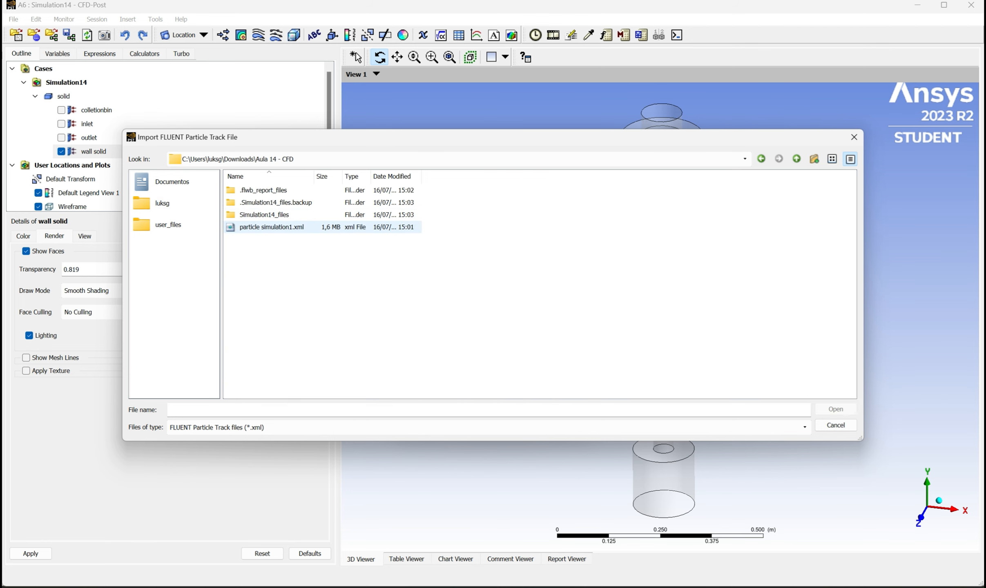
{"action": "double_click", "coordinate": [272, 227]}
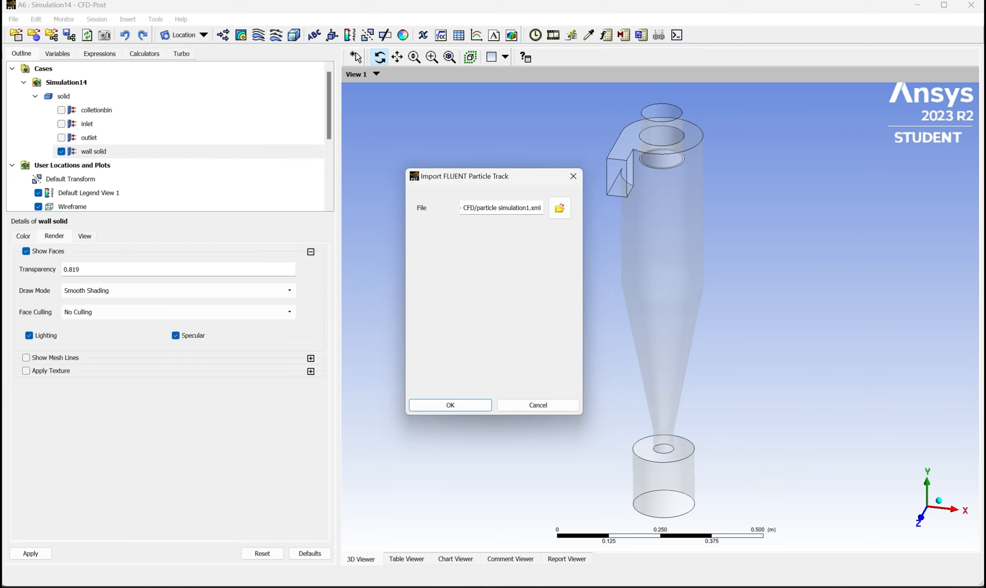
{"action": "key", "text": "Return"}
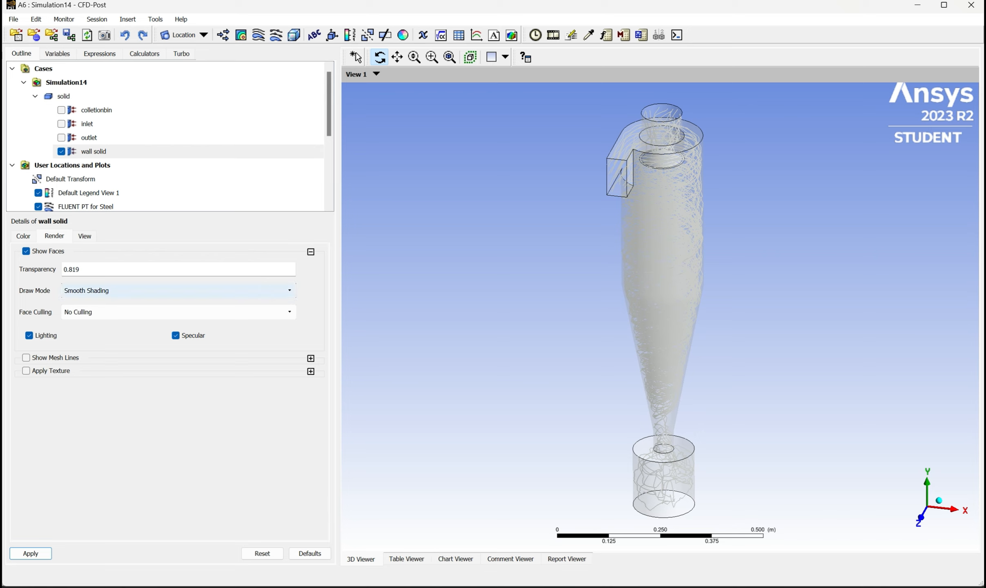
- Set the transparency of the wall solid surface to 0.735
{"action": "left_click", "coordinate": [249, 269]}
{"action": "left_click_drag", "start_coordinate": [252, 276], "coordinate": [232, 275]}
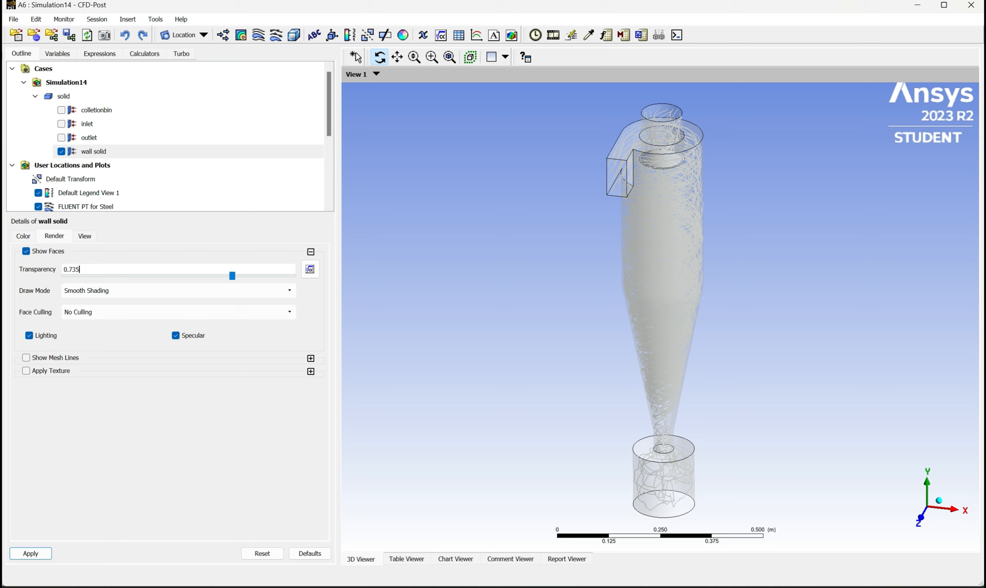
- Colour the FLUENT PT for Steel tracks by the variable Steel.Particle ID, keeping the global range and the Default (Rainbow) colour map
{"action": "double_click", "coordinate": [85, 207]}
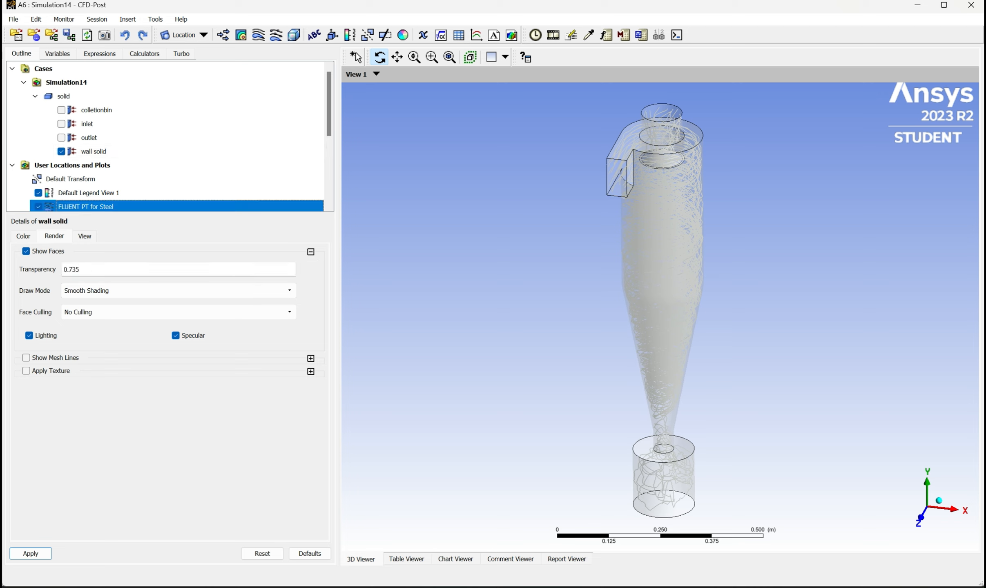
{"action": "scroll", "coordinate": [164, 137], "scroll_direction": "down", "scroll_amount": 2}
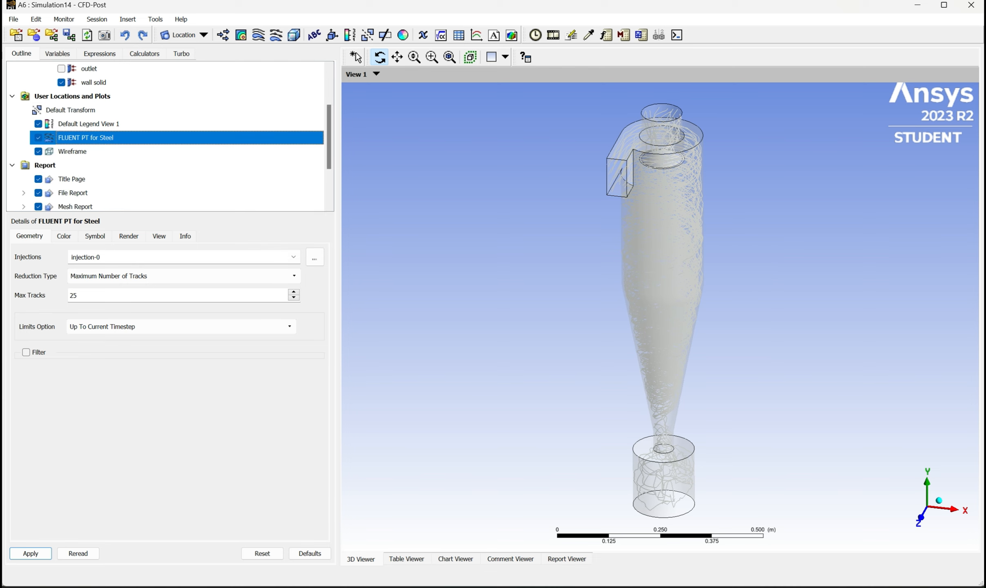
{"action": "left_click", "coordinate": [63, 236]}
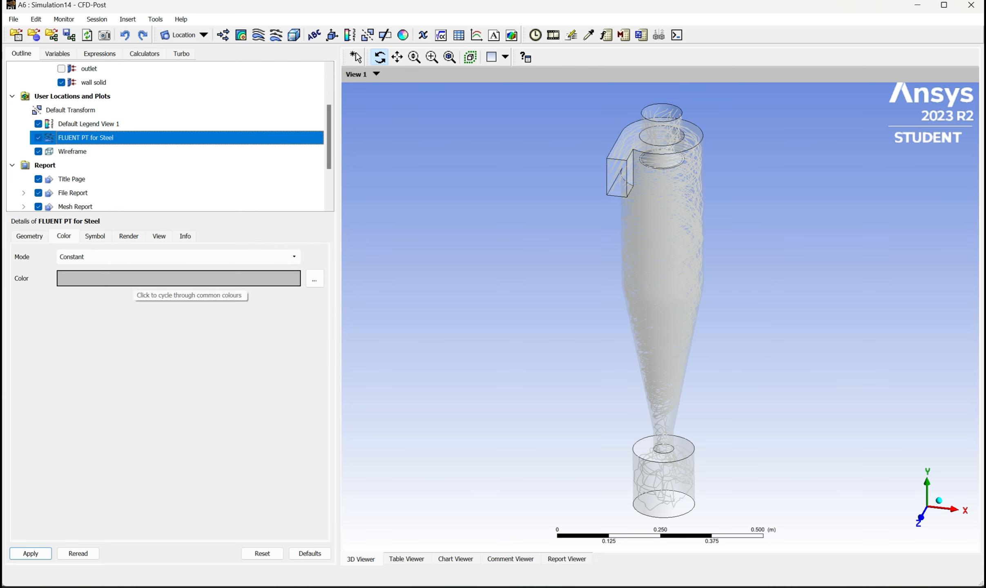
{"action": "left_click", "coordinate": [176, 257]}
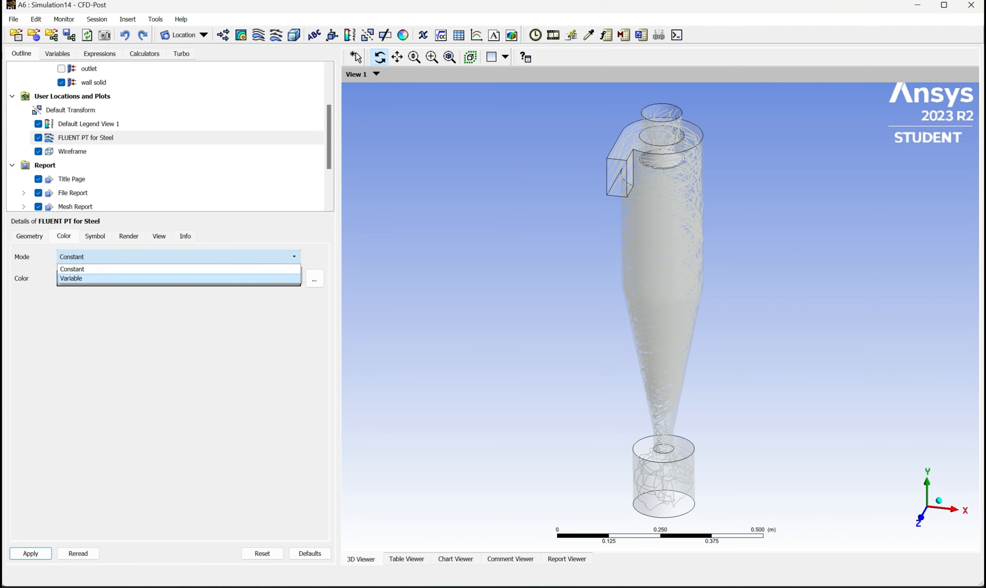
{"action": "left_click", "coordinate": [122, 277]}
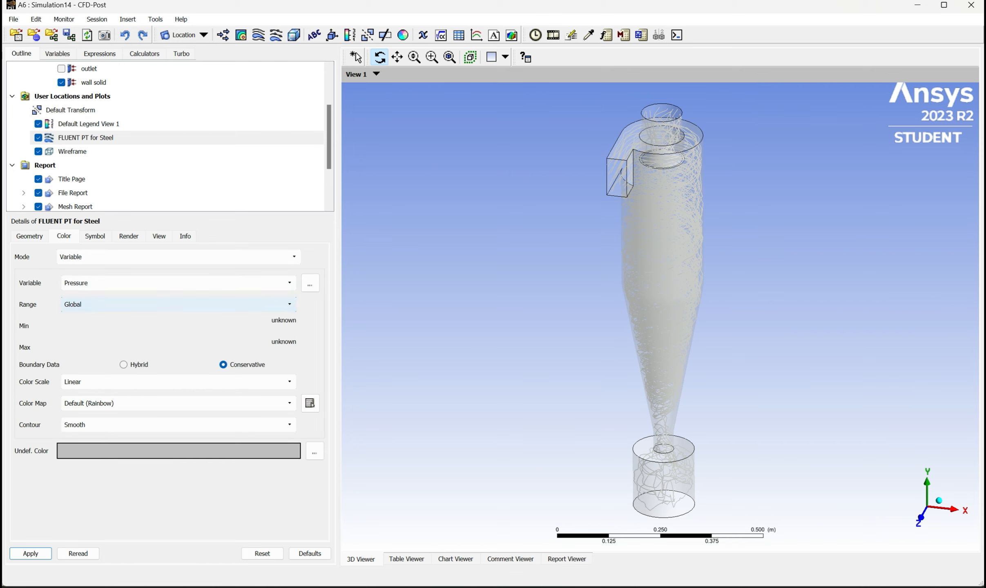
{"action": "left_click", "coordinate": [175, 282]}
{"action": "left_click", "coordinate": [175, 330]}
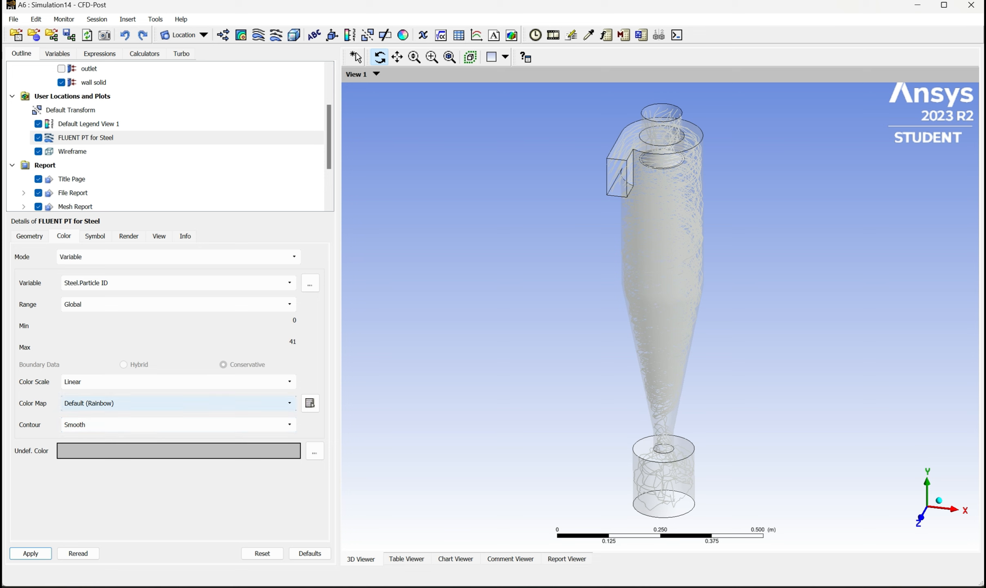
{"action": "left_click", "coordinate": [176, 404]}
{"action": "key", "text": "Escape"}
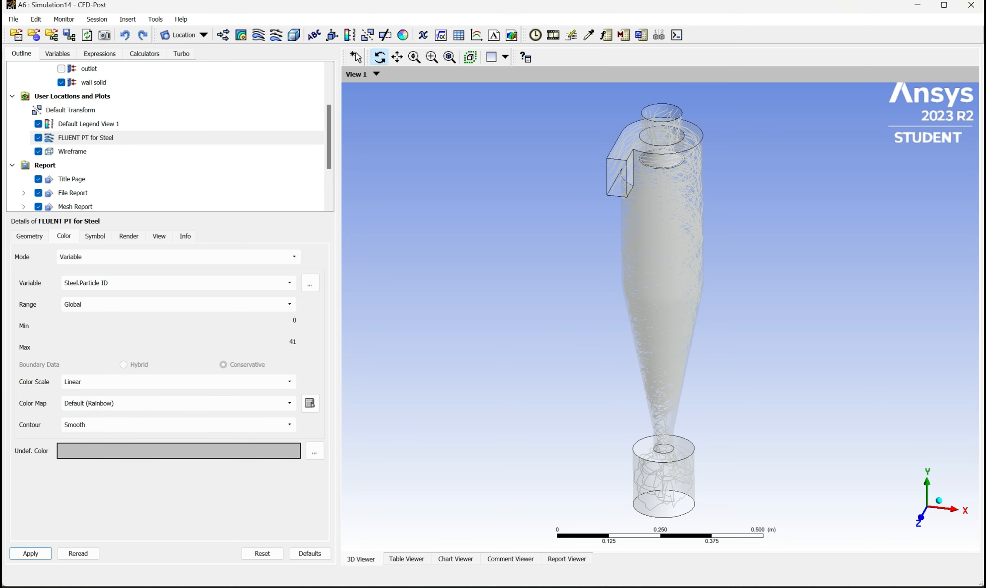
{"action": "left_click", "coordinate": [30, 554]}
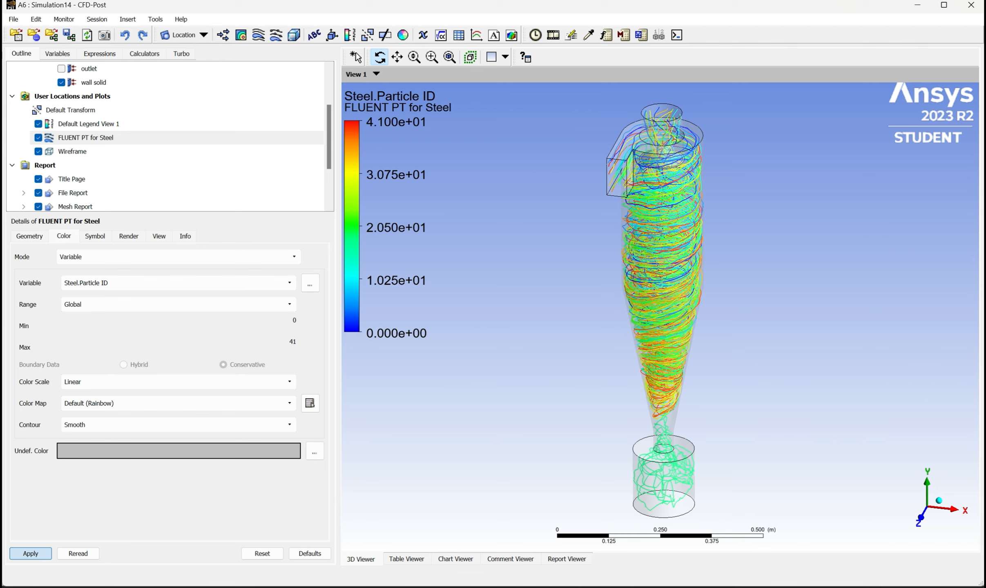
- Show ball symbols on the steel particle tracks at a constant scale of 0.6
{"action": "left_click_drag", "start_coordinate": [660, 310], "coordinate": [645, 347]}
{"action": "left_click", "coordinate": [95, 235]}
{"action": "left_click", "coordinate": [68, 426]}
{"action": "mouse_move", "coordinate": [87, 433]}
{"action": "left_mouse_down"}
{"action": "mouse_move", "coordinate": [65, 433]}
{"action": "mouse_move", "coordinate": [77, 433]}
{"action": "left_mouse_up"}
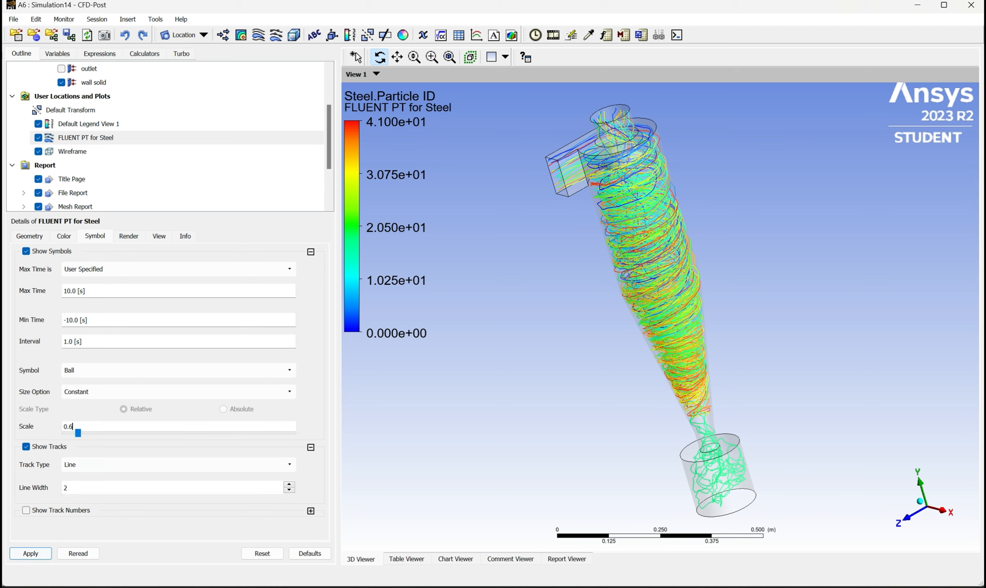
{"action": "left_click", "coordinate": [31, 553]}
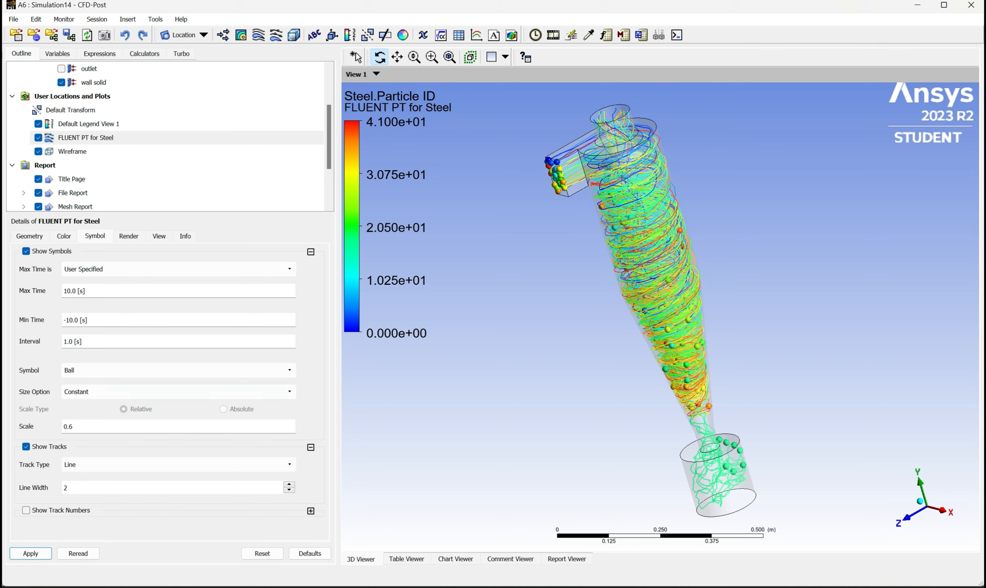
- Hide the track lines and track numbers of the steel particle plot, leaving only the ball symbols
{"action": "left_click", "coordinate": [25, 510]}
{"action": "left_click", "coordinate": [26, 511]}
{"action": "left_click", "coordinate": [26, 510]}
{"action": "left_click", "coordinate": [26, 447]}
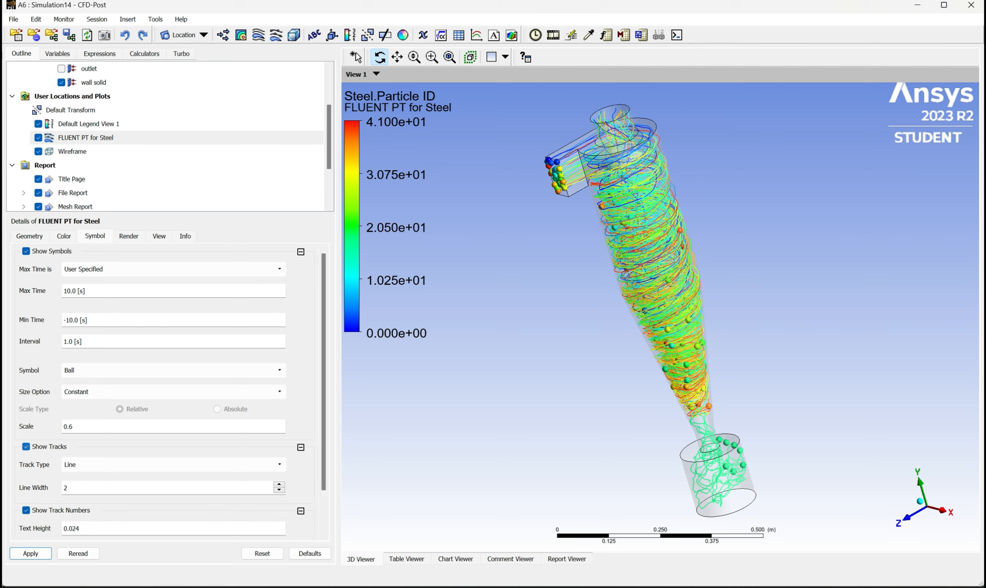
{"action": "left_click", "coordinate": [25, 459]}
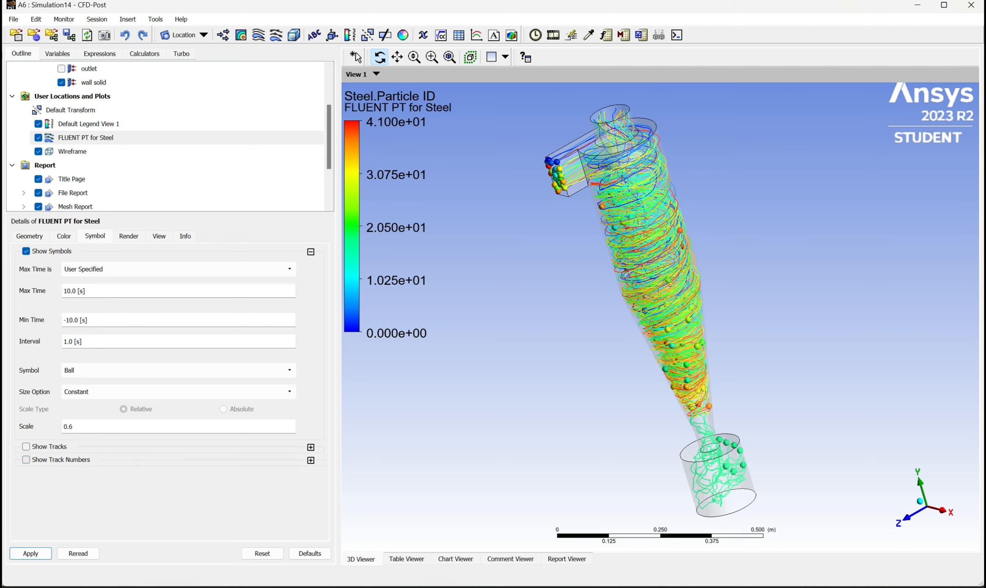
{"action": "left_click", "coordinate": [30, 554]}
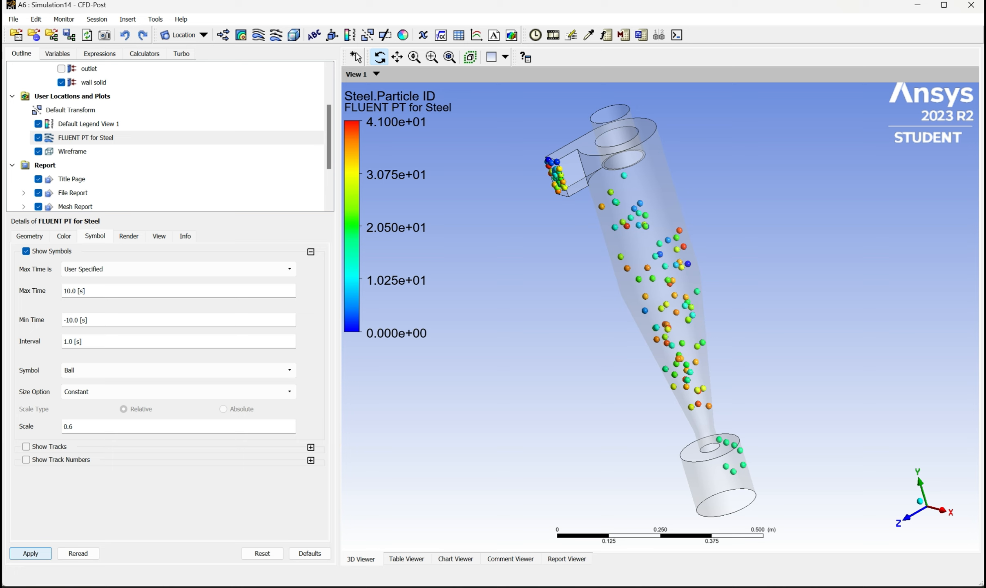
- Display the track numbers beside the steel particle symbols and turn them off again
{"action": "left_click", "coordinate": [25, 460]}
{"action": "left_click", "coordinate": [30, 553]}
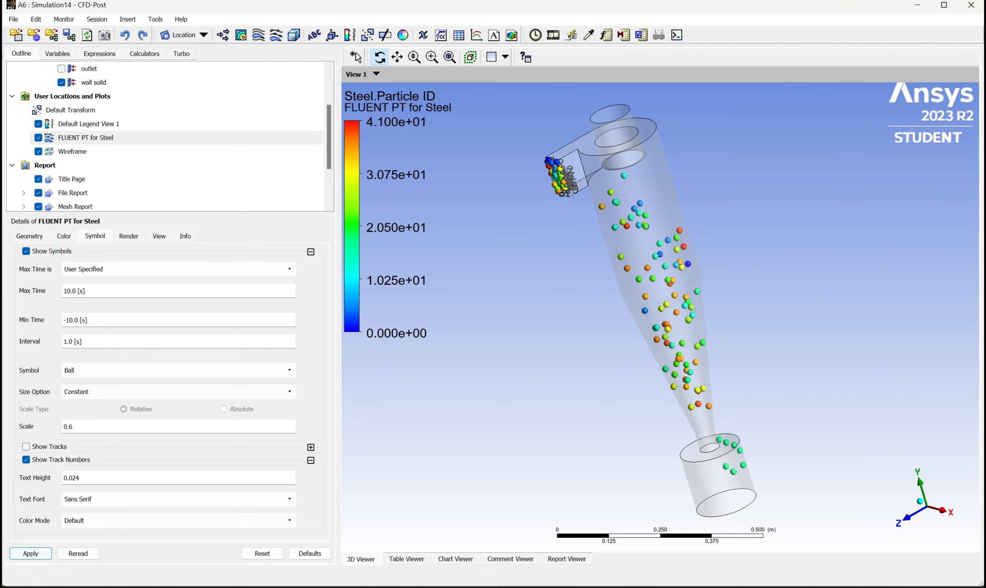
{"action": "left_click", "coordinate": [25, 459]}
{"action": "left_click", "coordinate": [30, 553]}
- Change the steel particle symbol to Line Arrow and inspect the arrows inside the cyclone
{"action": "left_click", "coordinate": [178, 371]}
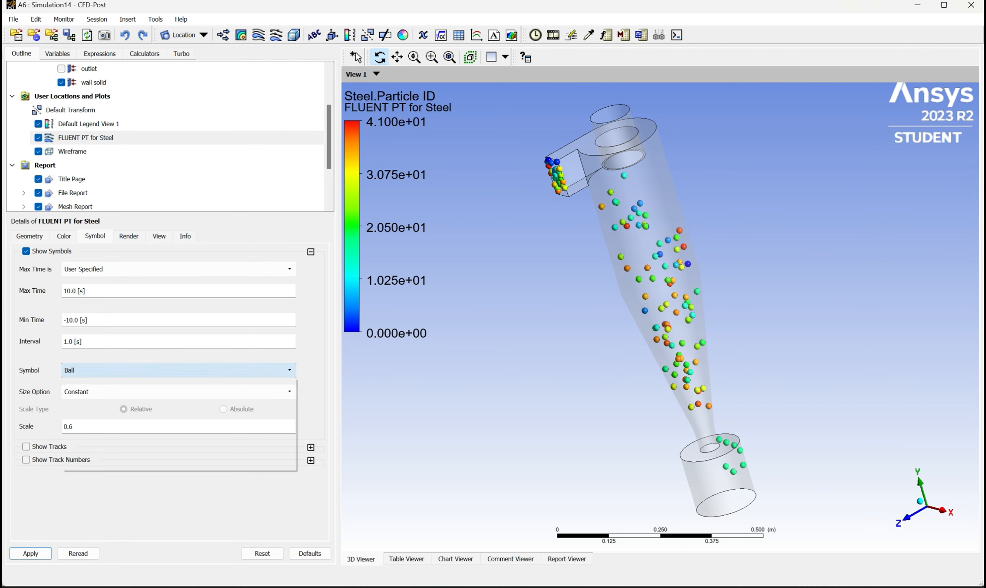
{"action": "left_click", "coordinate": [79, 437]}
{"action": "left_click", "coordinate": [30, 553]}
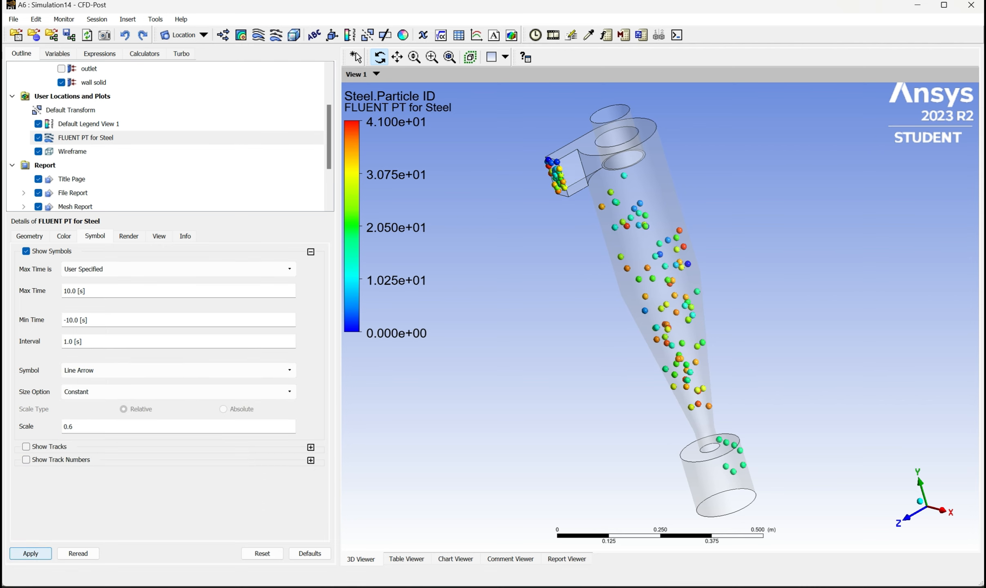
{"action": "left_click_drag", "start_coordinate": [610, 245], "coordinate": [663, 245]}
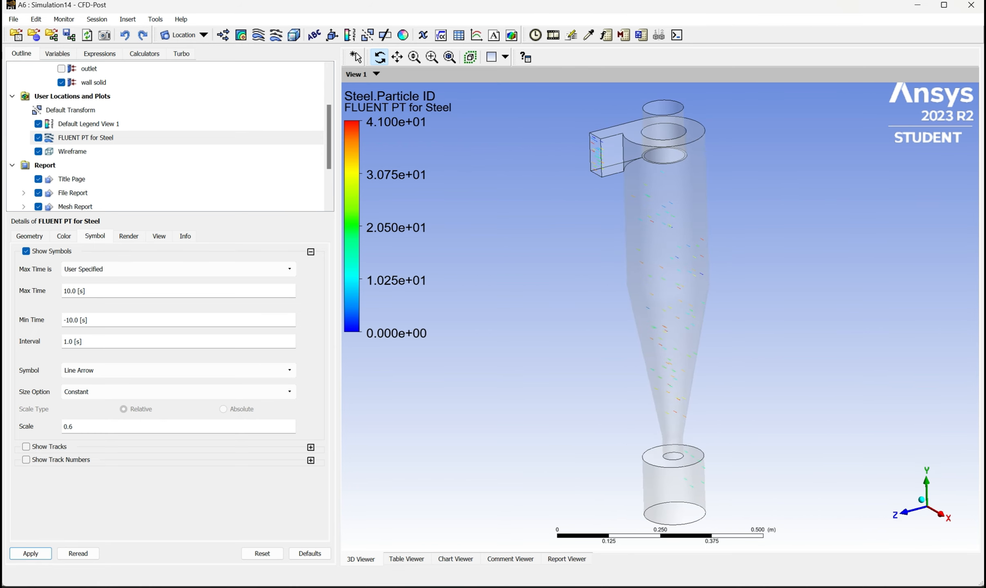
- Set the steel particle symbol back to Ball and check the track's geometry settings
{"action": "left_click", "coordinate": [178, 370]}
{"action": "left_click", "coordinate": [79, 420]}
{"action": "left_click", "coordinate": [30, 553]}
{"action": "left_click", "coordinate": [29, 236]}
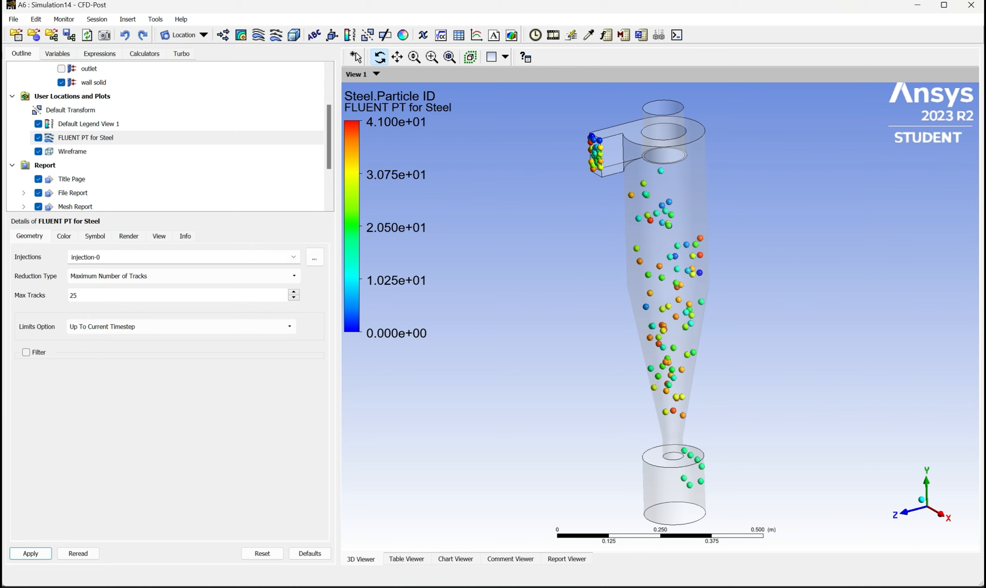
{"action": "left_click", "coordinate": [95, 236]}
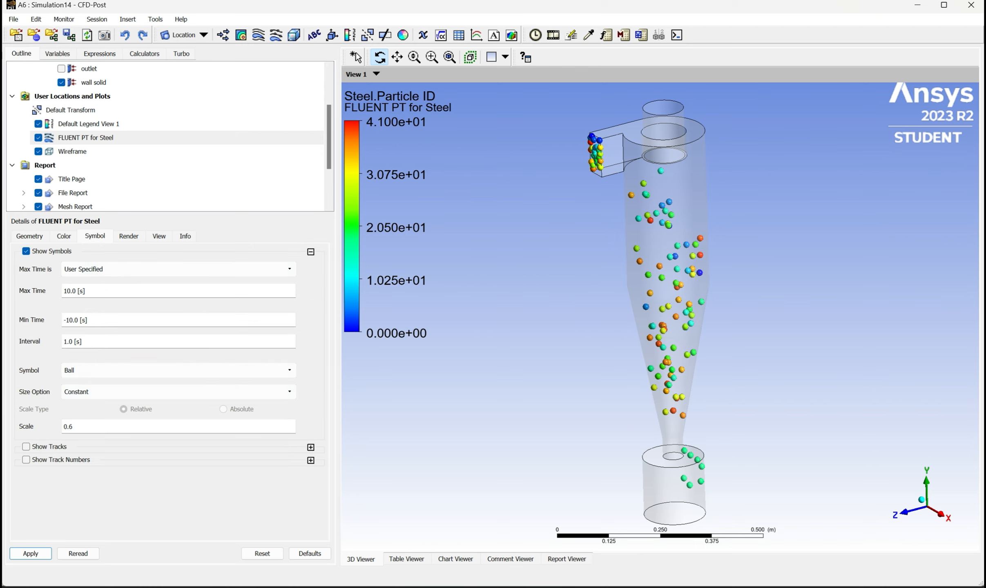
- Show the steel particle tracks again with track numbers and set the track type to Tube
{"action": "left_click", "coordinate": [26, 447]}
{"action": "left_click", "coordinate": [30, 553]}
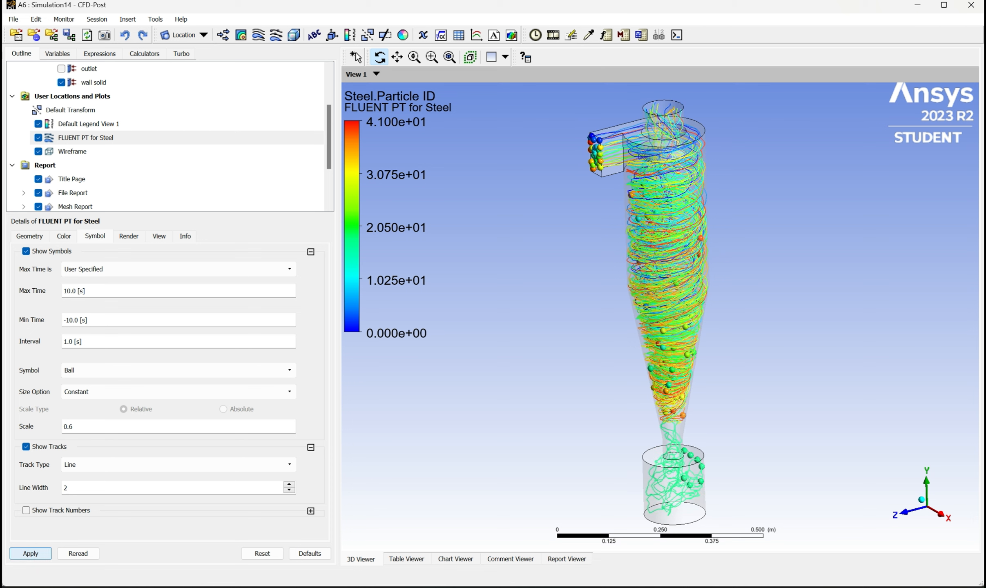
{"action": "left_click", "coordinate": [25, 511]}
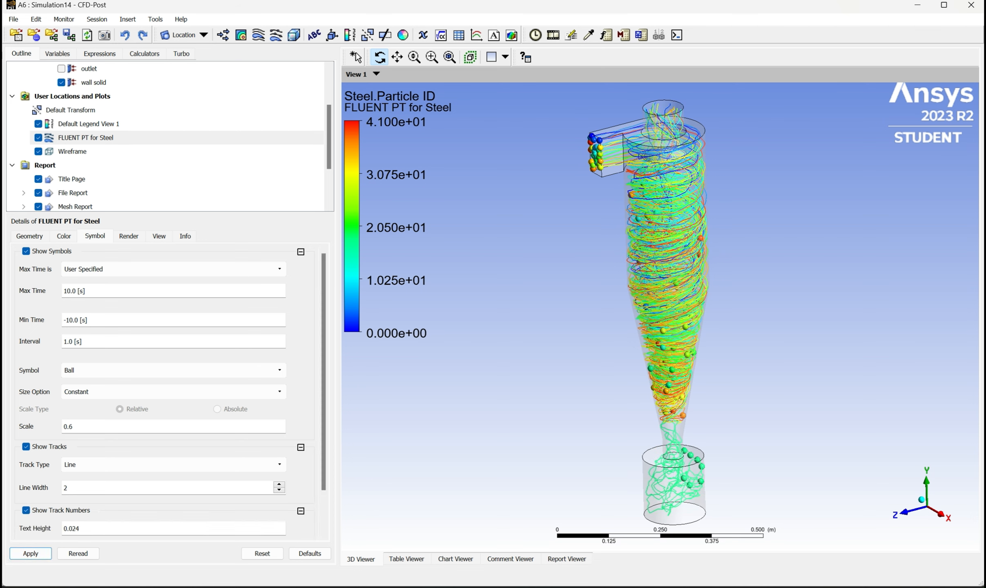
{"action": "scroll", "coordinate": [164, 388], "scroll_direction": "down", "scroll_amount": 1}
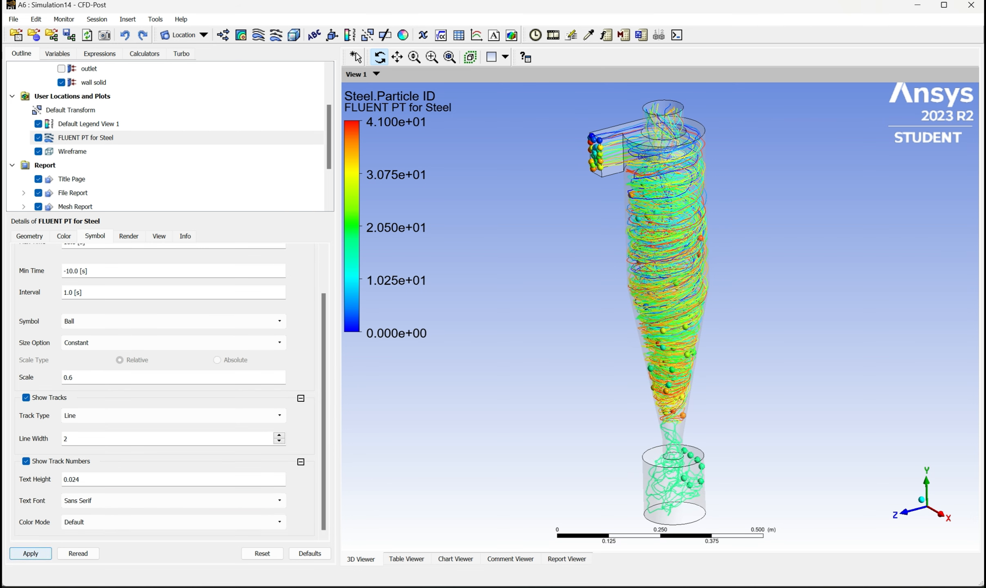
{"action": "left_click", "coordinate": [26, 398]}
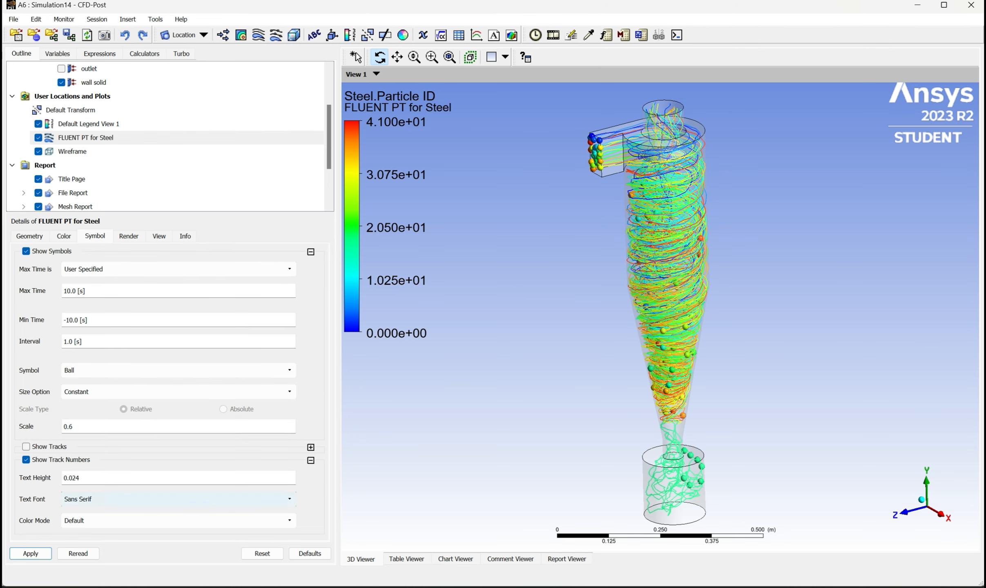
{"action": "left_click", "coordinate": [26, 446]}
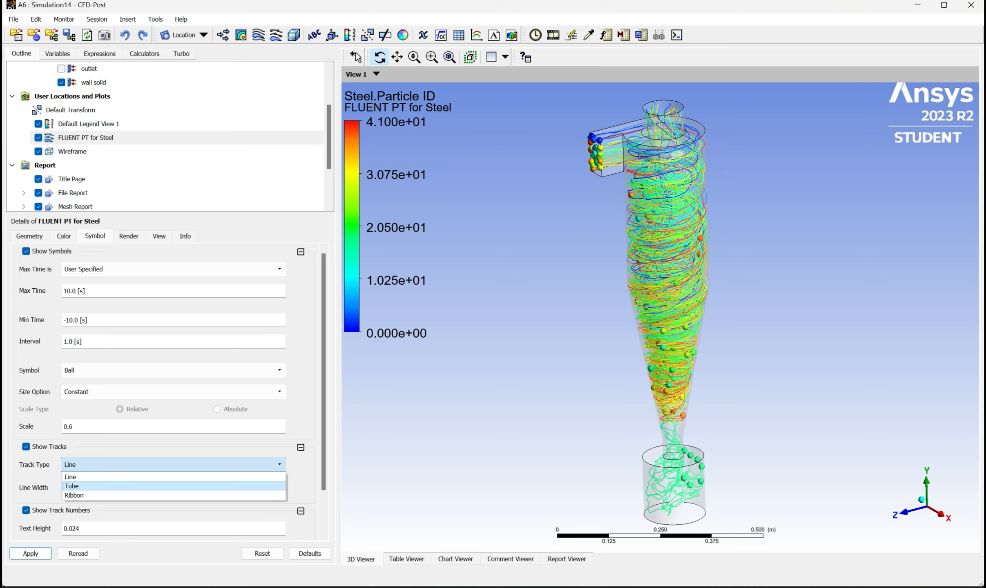
{"action": "left_click", "coordinate": [72, 486]}
{"action": "left_click", "coordinate": [31, 553]}
- Turn off the ball symbols, keeping the tube tracks and track numbers of the steel particles displayed
{"action": "left_click_drag", "start_coordinate": [670, 286], "coordinate": [687, 315]}
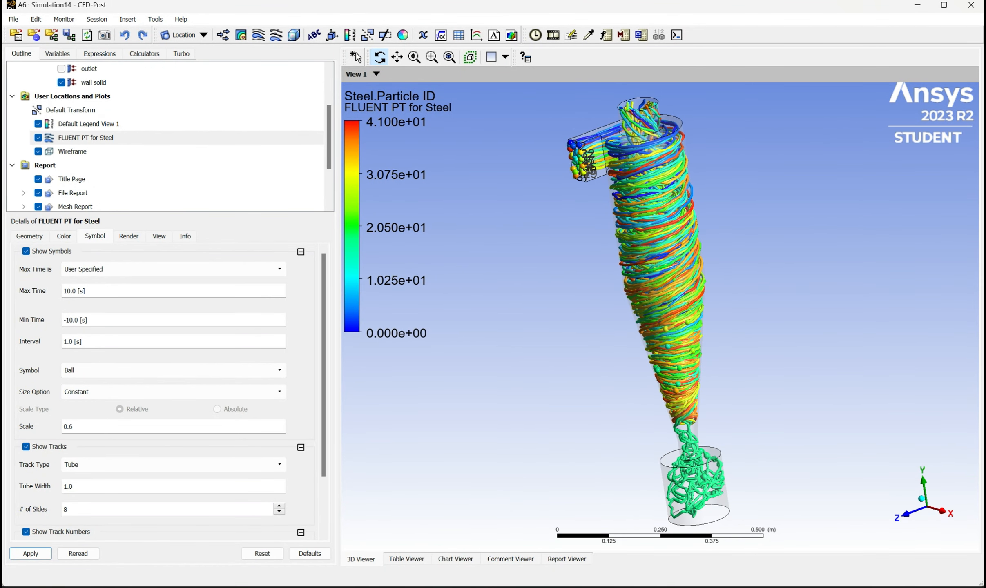
{"action": "left_click", "coordinate": [26, 251]}
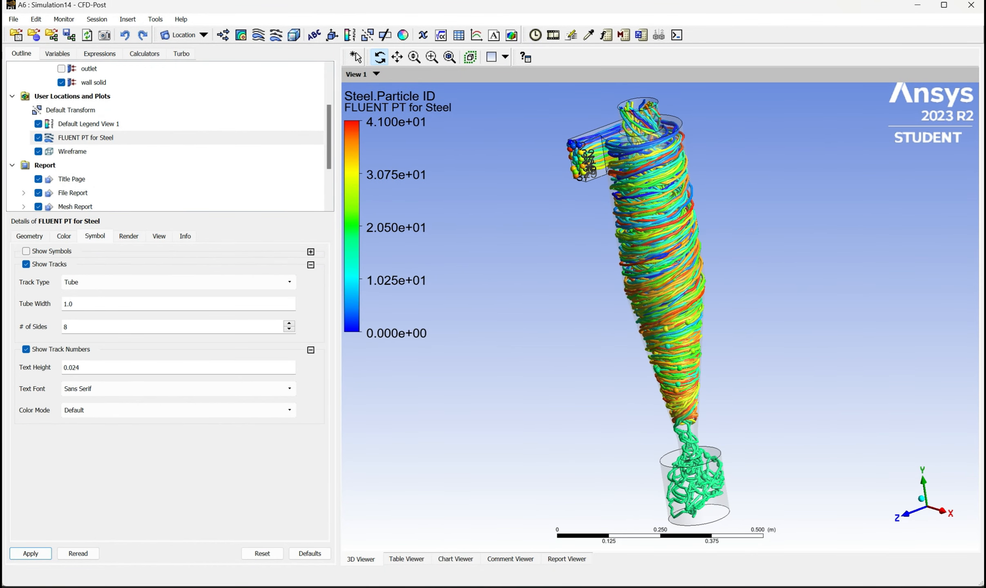
{"action": "left_click", "coordinate": [30, 554]}
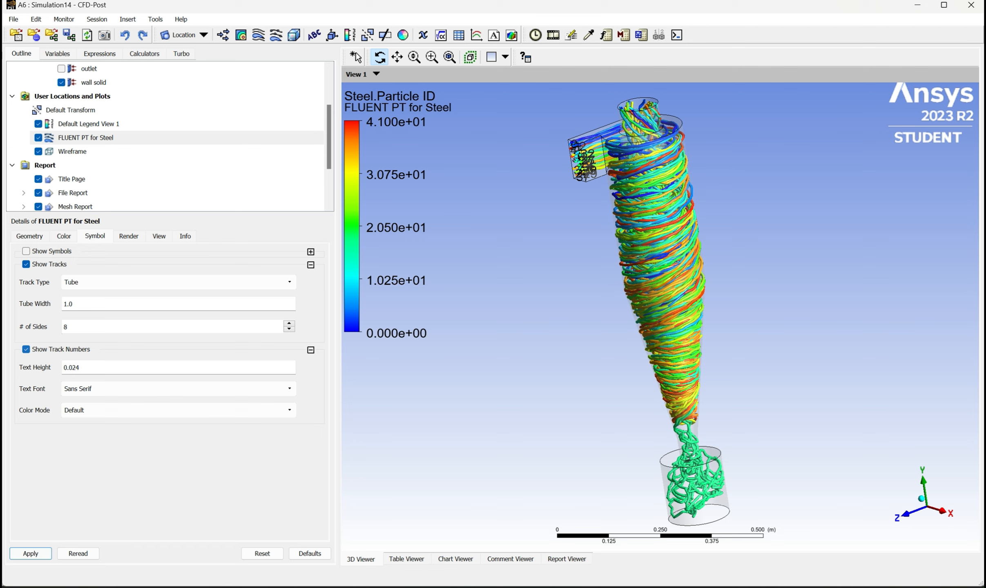
- Turn off the steel track numbers and limit the plot to a maximum of 15 tracks
{"action": "left_click", "coordinate": [26, 349]}
{"action": "left_click", "coordinate": [30, 554]}
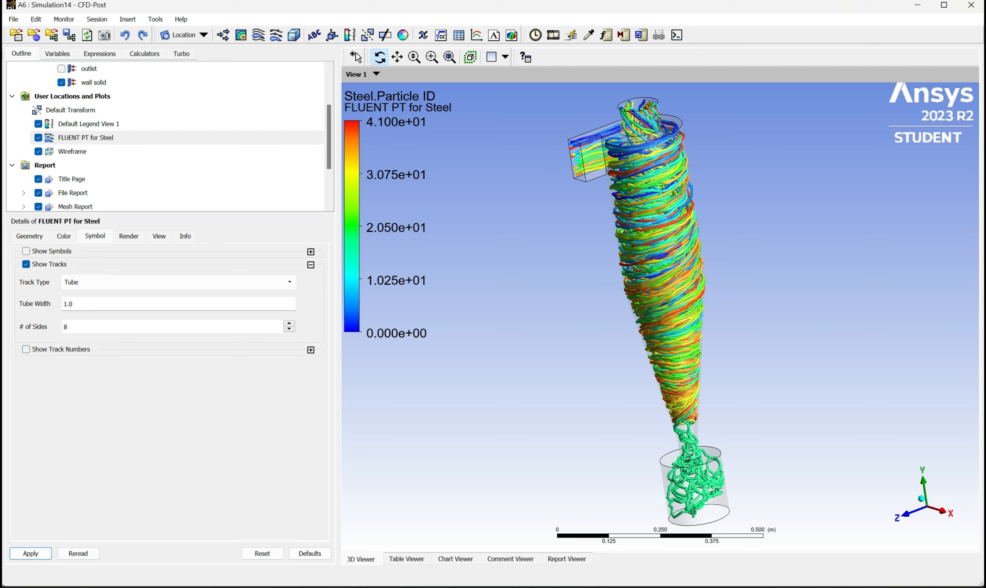
{"action": "left_click", "coordinate": [29, 236]}
{"action": "double_click", "coordinate": [73, 296]}
{"action": "type", "text": "15"}
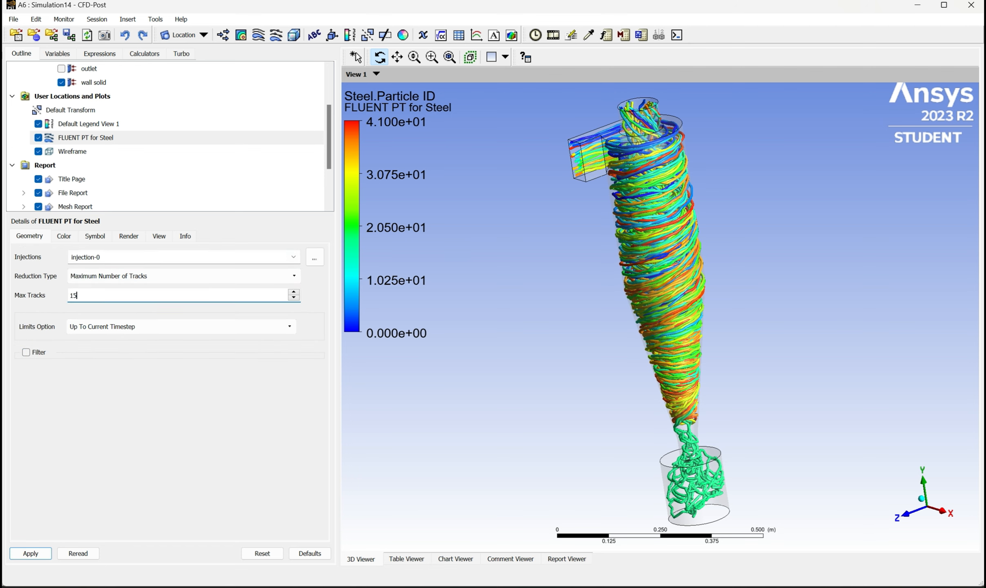
{"action": "left_click", "coordinate": [30, 554]}
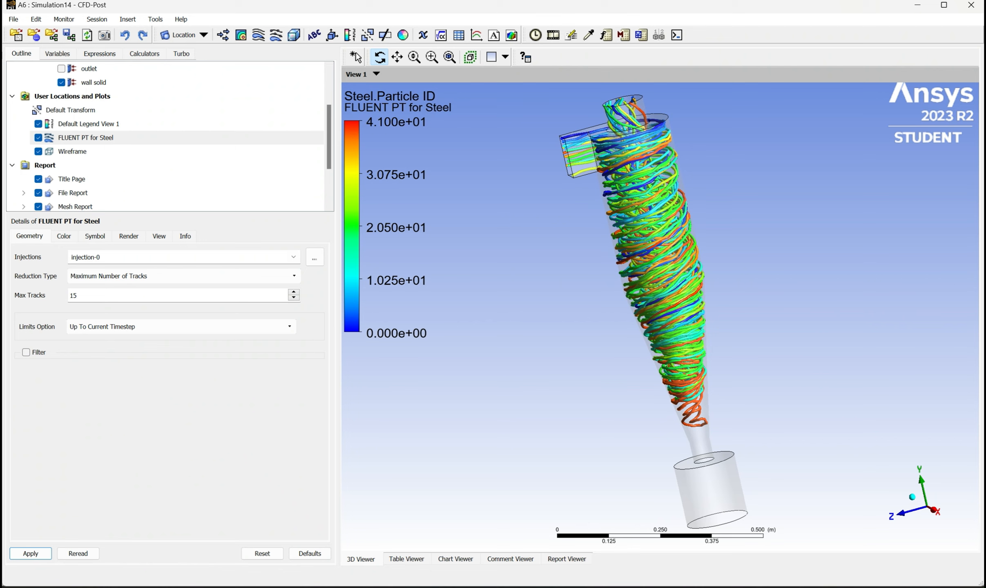
- Limit the steel particle plot to 8 tracks and inspect the tubes inside the cyclone from another angle
{"action": "double_click", "coordinate": [73, 295]}
{"action": "type", "text": "8"}
{"action": "key", "text": "Return"}
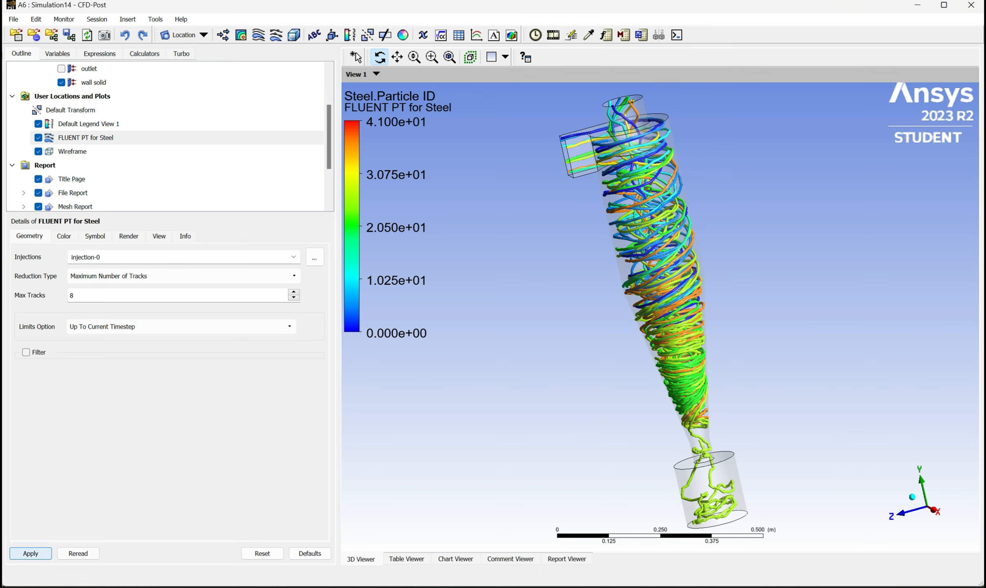
{"action": "left_click_drag", "start_coordinate": [660, 310], "coordinate": [637, 298]}
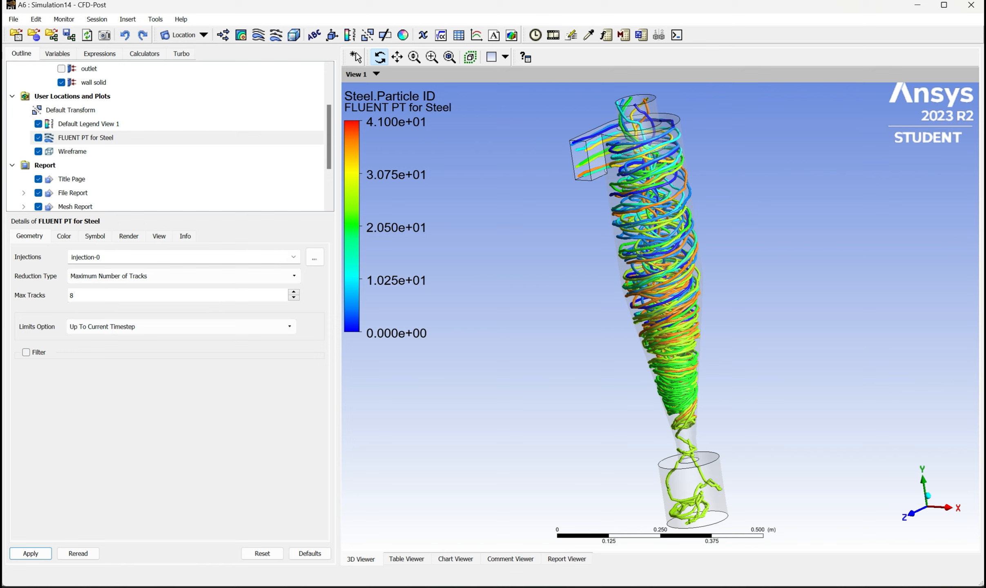
{"action": "left_click", "coordinate": [94, 236]}
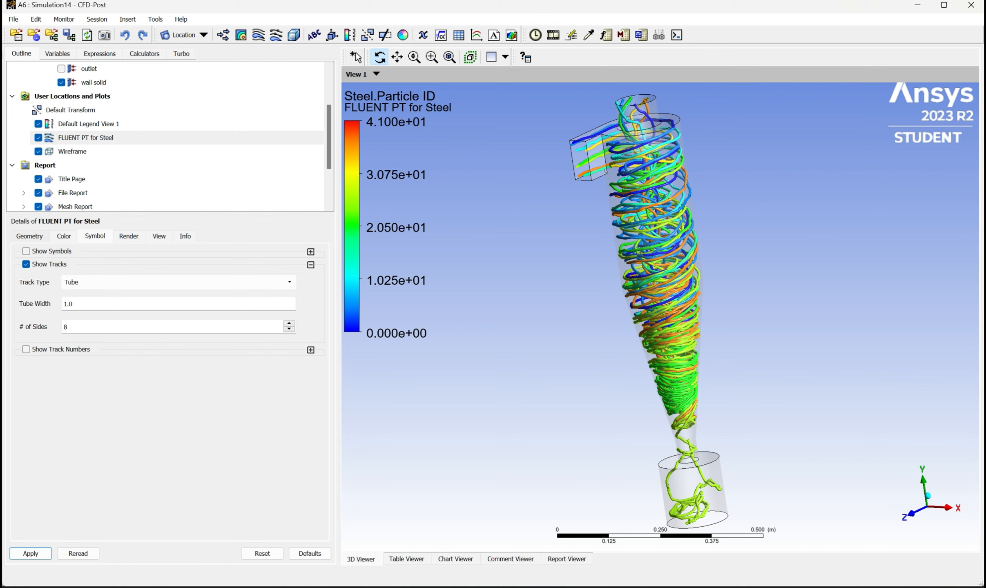
{"action": "left_click", "coordinate": [29, 236]}
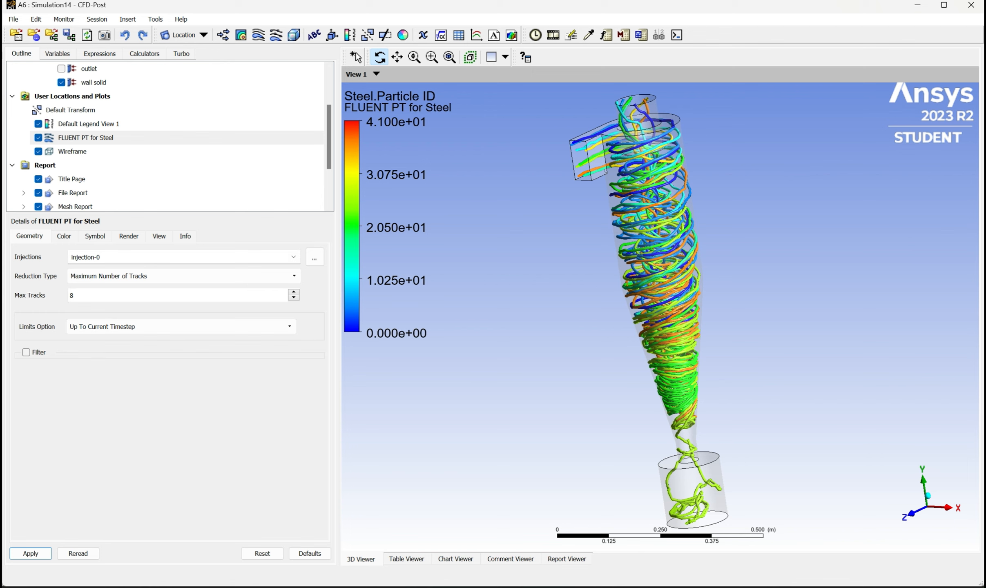
- Prepare a Sweep Animation of the steel particle track and set its animation symbol size to 0.6
{"action": "left_click", "coordinate": [525, 57]}
{"action": "left_click", "coordinate": [443, 363]}
{"action": "left_click", "coordinate": [553, 35]}
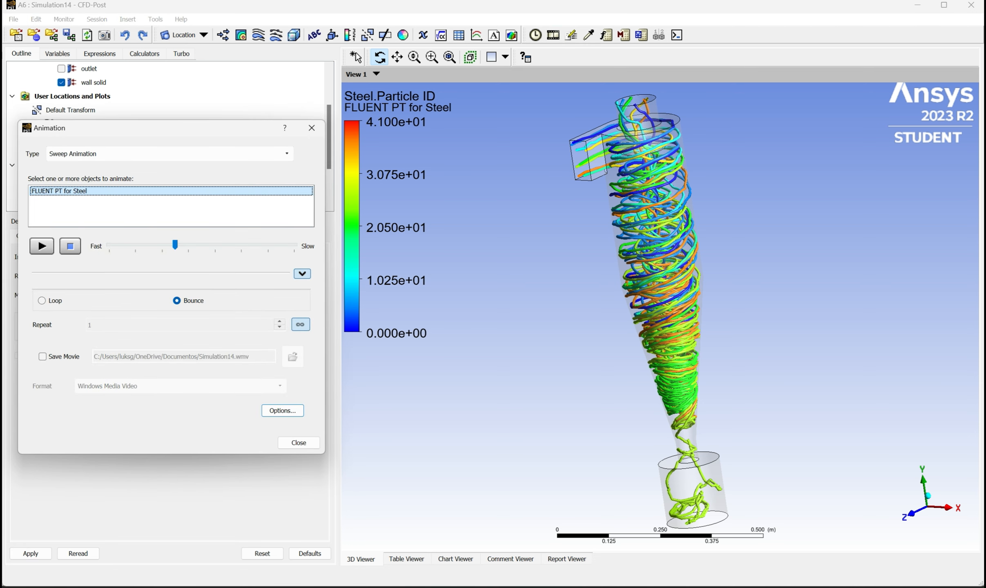
{"action": "left_click", "coordinate": [169, 153]}
{"action": "left_click", "coordinate": [169, 165]}
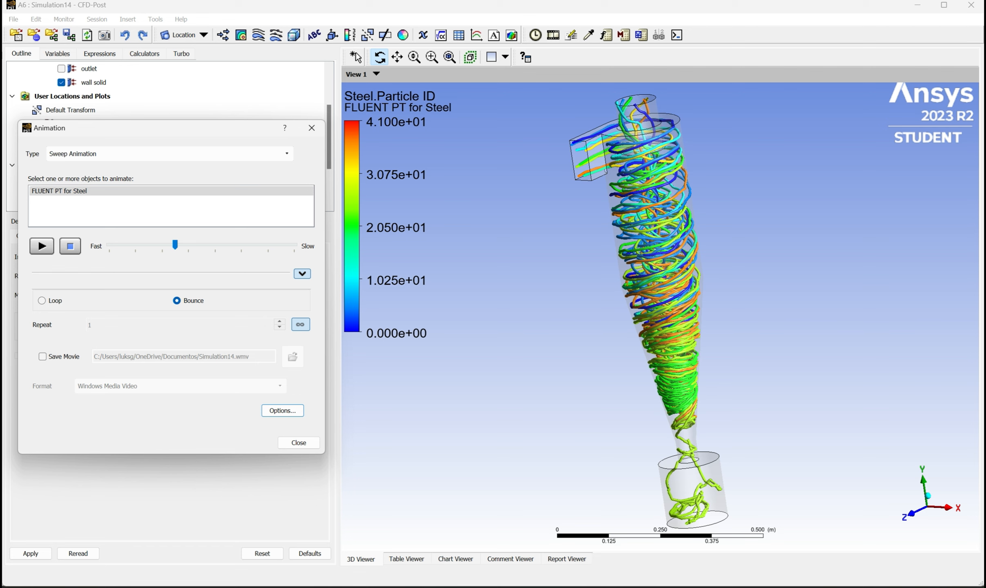
{"action": "left_click", "coordinate": [283, 411]}
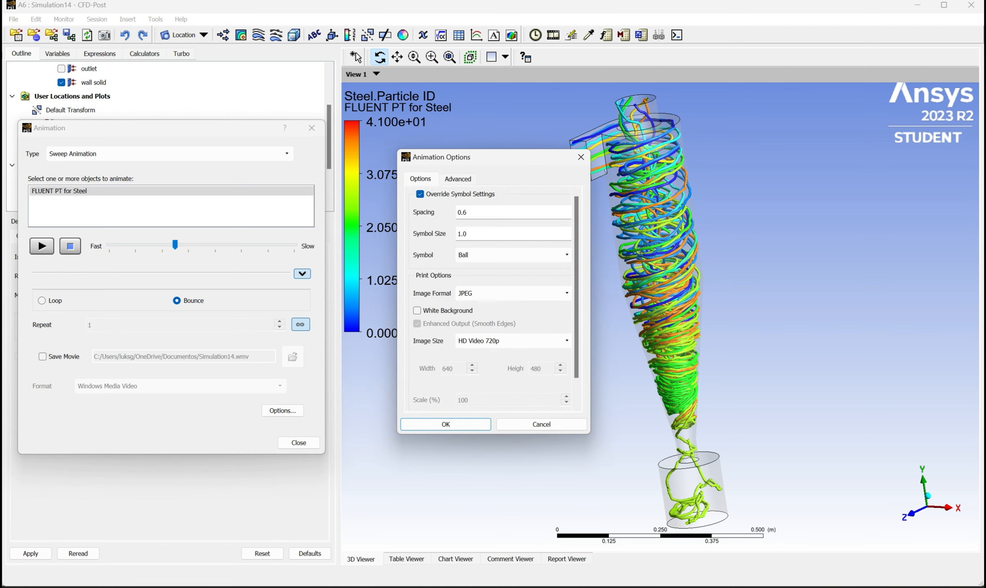
{"action": "left_click", "coordinate": [460, 234]}
{"action": "type", "text": "0.6"}
{"action": "key", "text": "Return"}
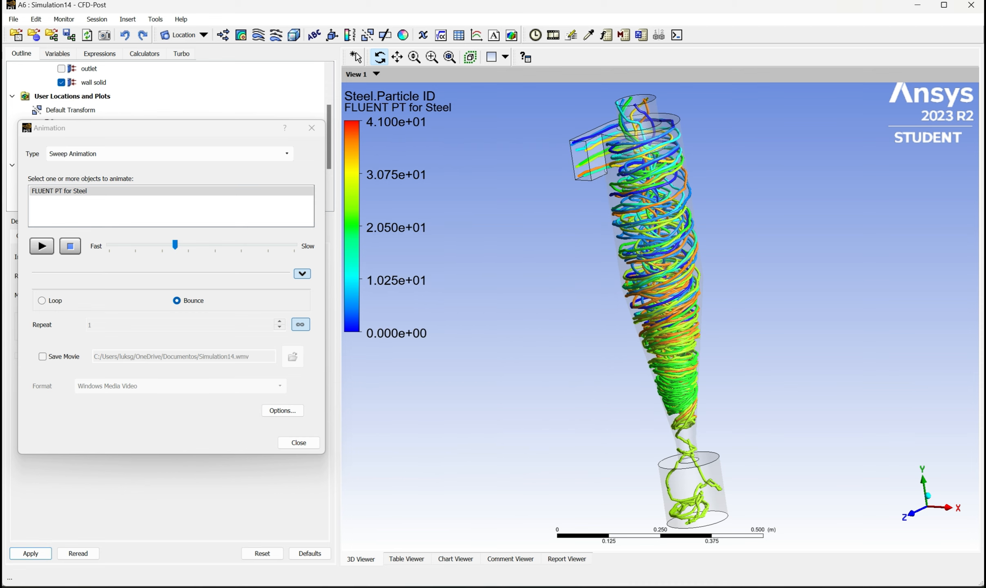
- Turn on movie saving for the animation, with Simulation14.wmv in the Aula 14 - CFD folder of Downloads as the output file
{"action": "left_click", "coordinate": [42, 357]}
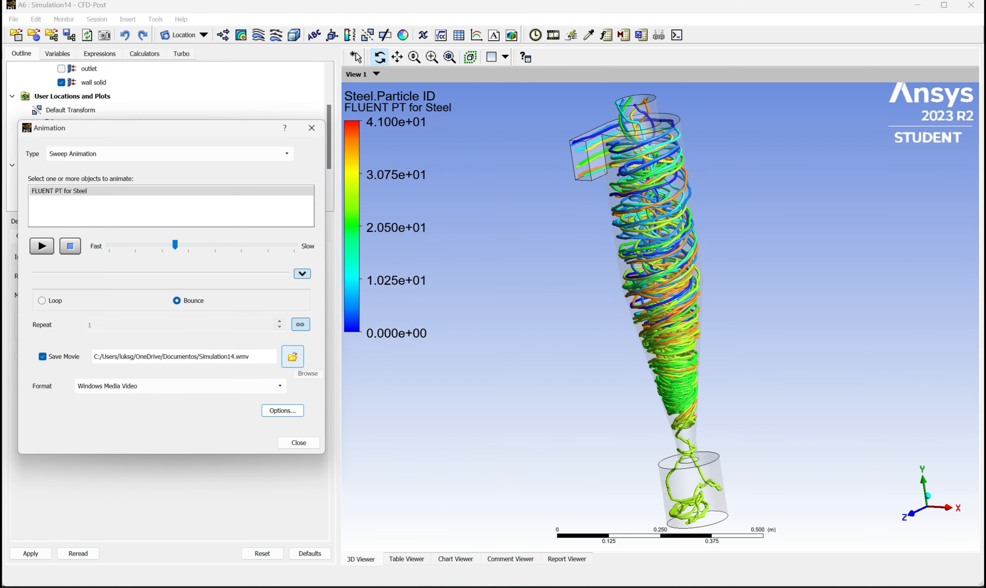
{"action": "left_click", "coordinate": [293, 357]}
{"action": "left_click", "coordinate": [162, 203]}
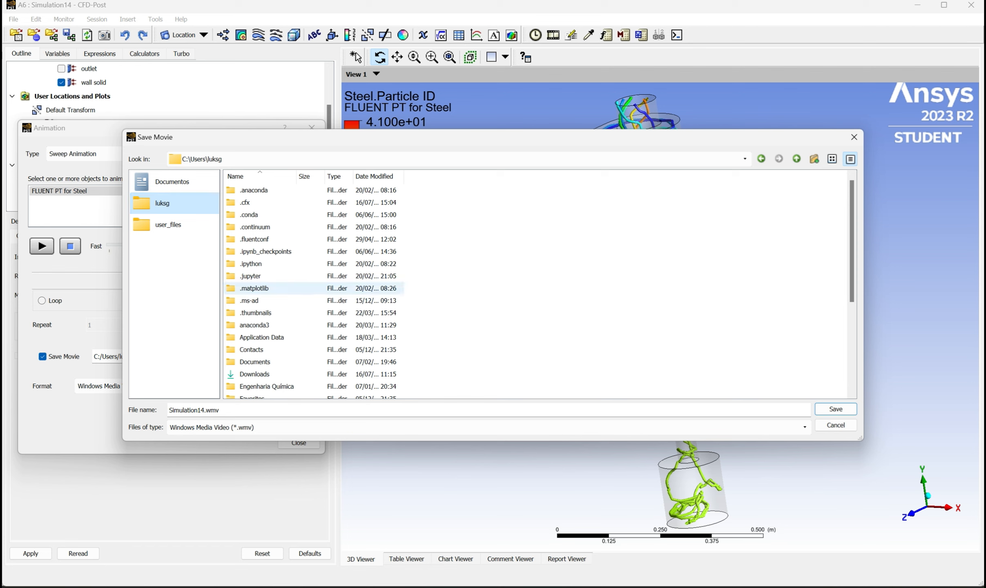
{"action": "double_click", "coordinate": [254, 374]}
{"action": "double_click", "coordinate": [254, 215]}
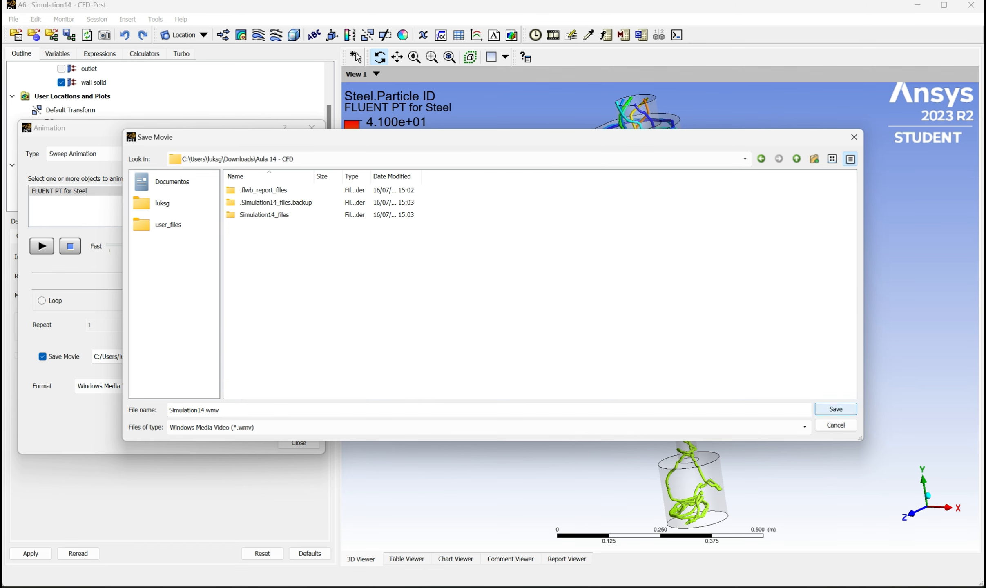
{"action": "left_click", "coordinate": [836, 409]}
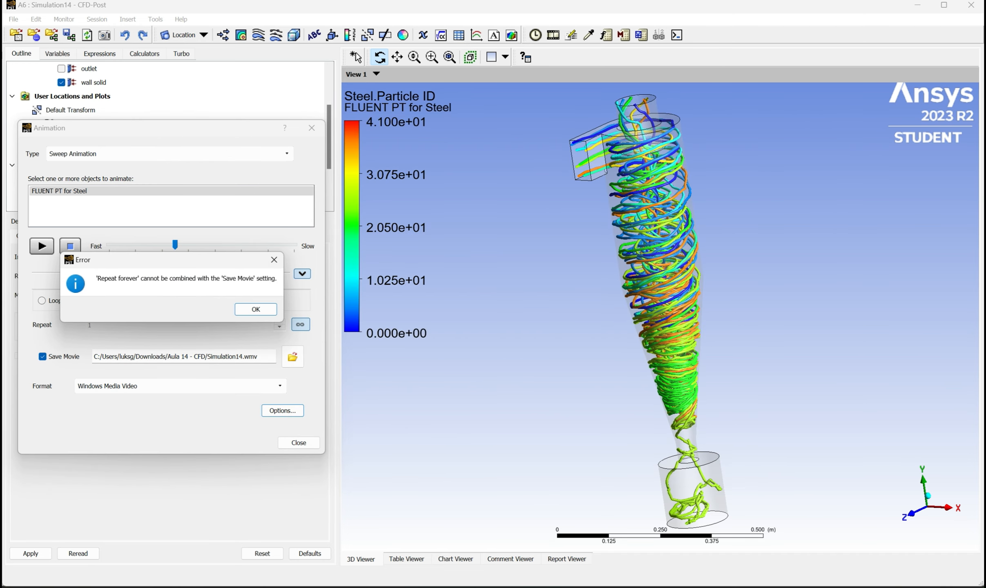
{"action": "key", "text": "Return"}
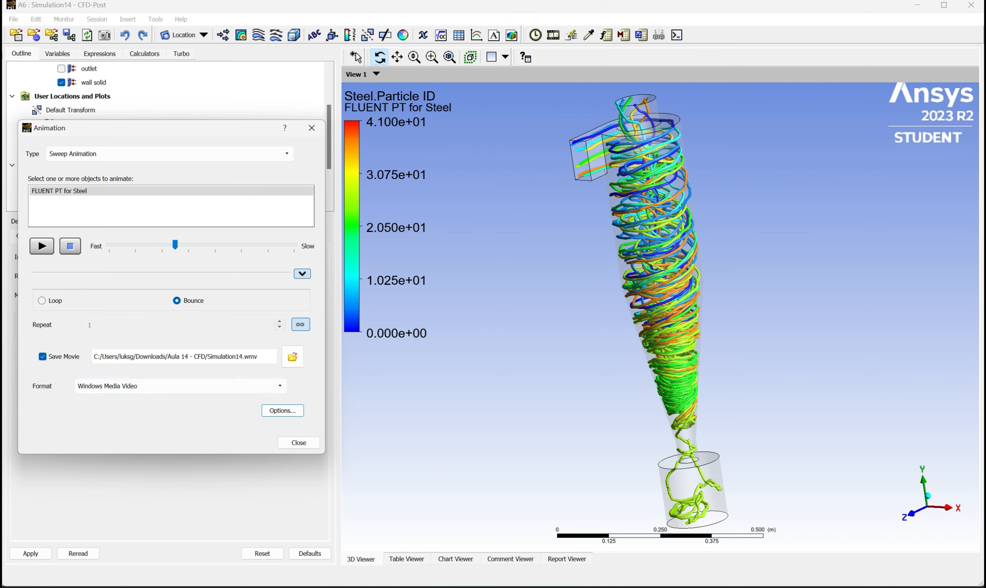
- Hide the steel tube tracks and set the maximum number of tracks to 25
{"action": "left_click", "coordinate": [298, 443]}
{"action": "left_click", "coordinate": [95, 236]}
{"action": "left_click", "coordinate": [26, 264]}
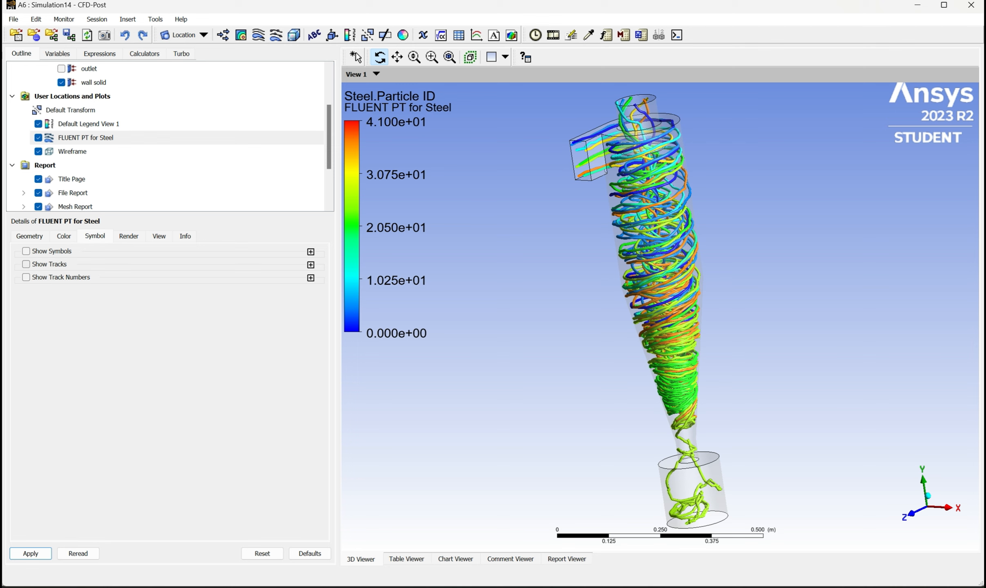
{"action": "left_click", "coordinate": [29, 236]}
{"action": "key", "text": "BackSpace"}
{"action": "type", "text": "25"}
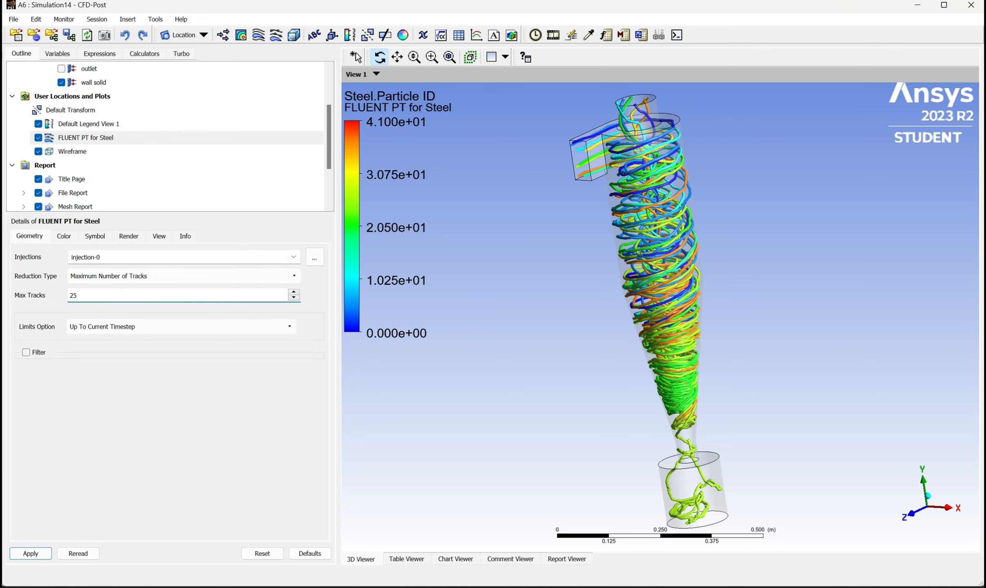
{"action": "left_click", "coordinate": [31, 553]}
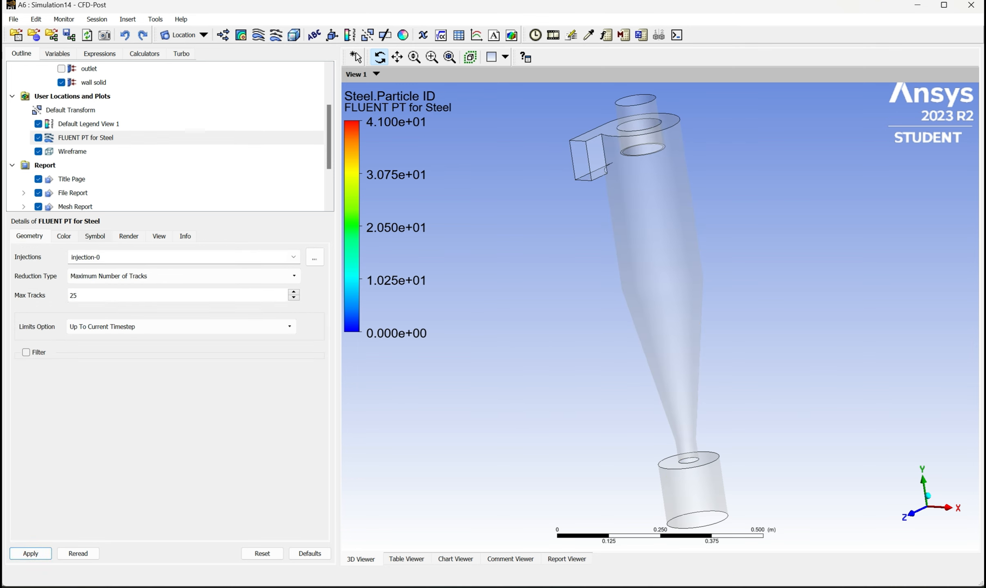
- Show the steel particles as Ball symbols inside the cyclone
{"action": "left_click", "coordinate": [95, 236]}
{"action": "left_click", "coordinate": [26, 251]}
{"action": "left_click", "coordinate": [31, 553]}
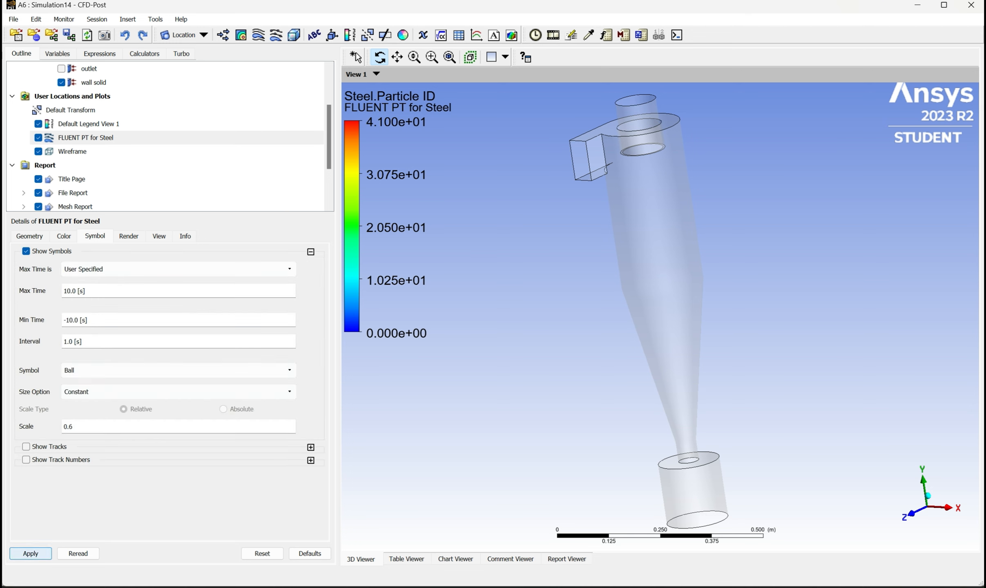
- Reopen the animation settings and try to play the steel particle sweep with movie saving turned on
{"action": "left_click", "coordinate": [553, 35]}
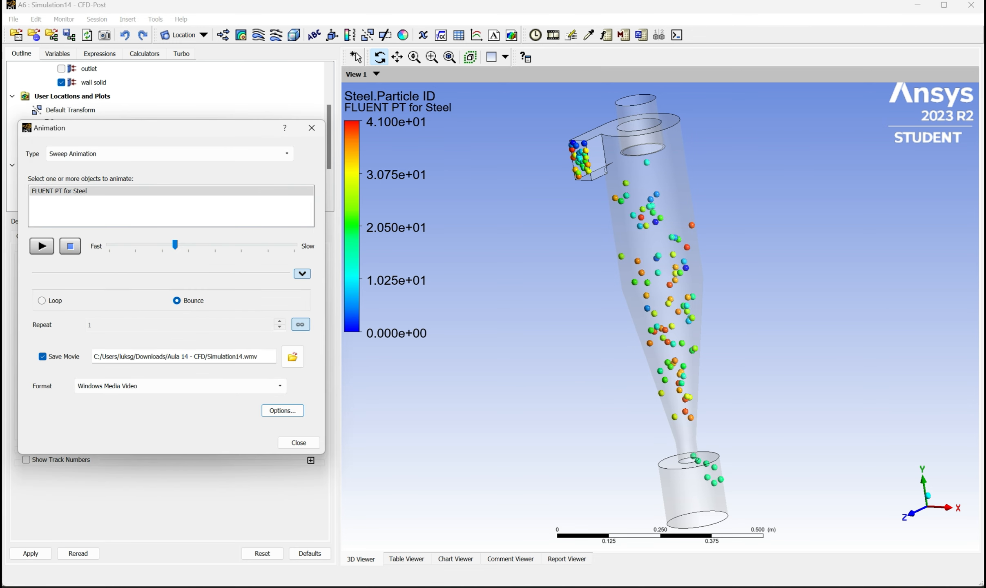
{"action": "left_click", "coordinate": [42, 246]}
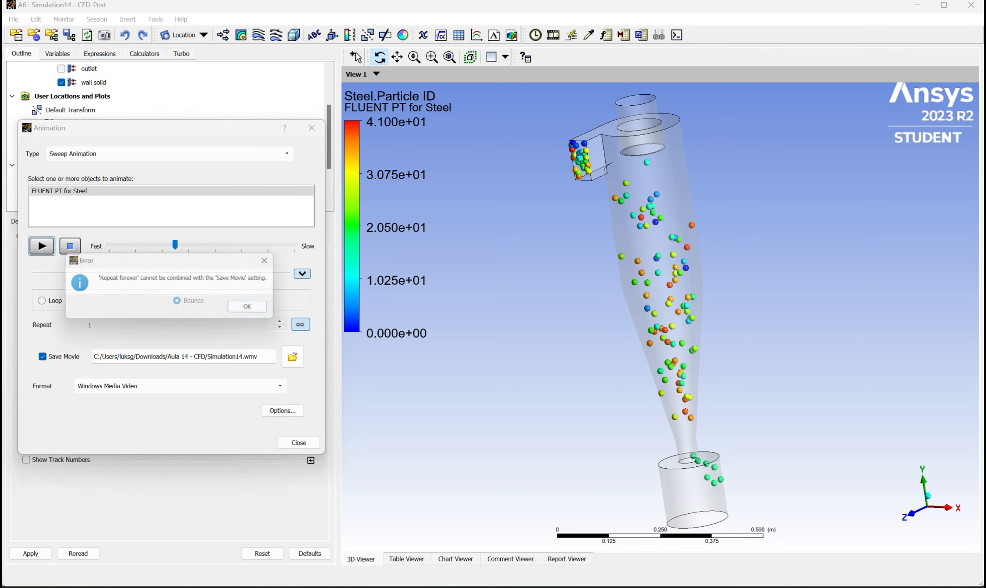
{"action": "left_click", "coordinate": [256, 309]}
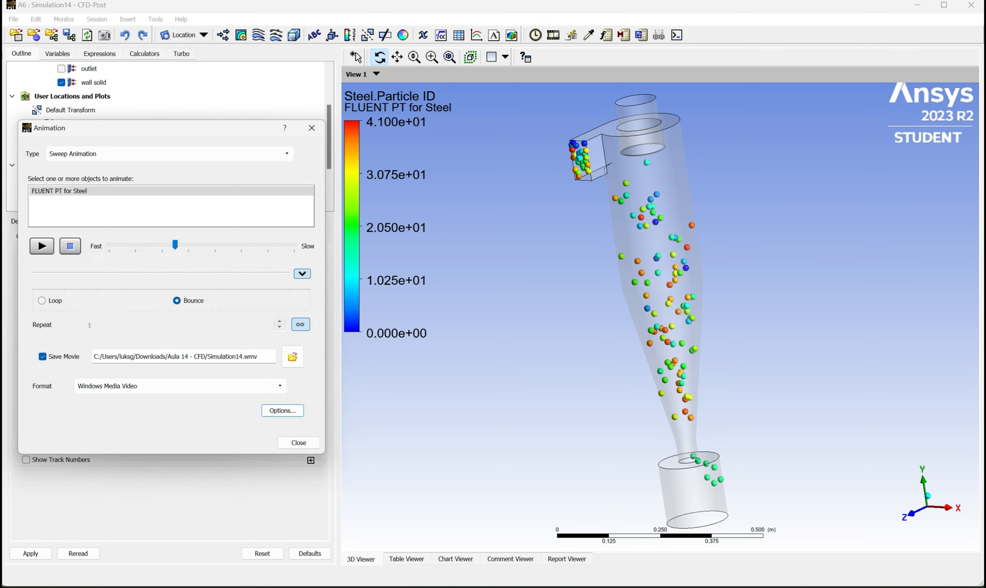
- Review the symbol, print and advanced options of the sweep animation
{"action": "left_click", "coordinate": [302, 274]}
{"action": "left_click", "coordinate": [302, 273]}
{"action": "left_click", "coordinate": [283, 411]}
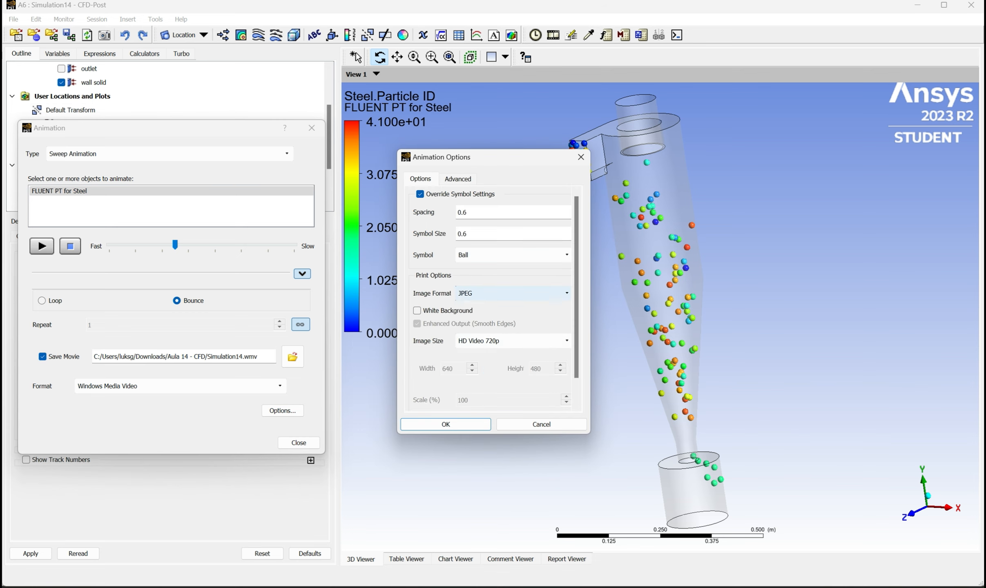
{"action": "left_click", "coordinate": [457, 179]}
{"action": "left_click", "coordinate": [420, 179]}
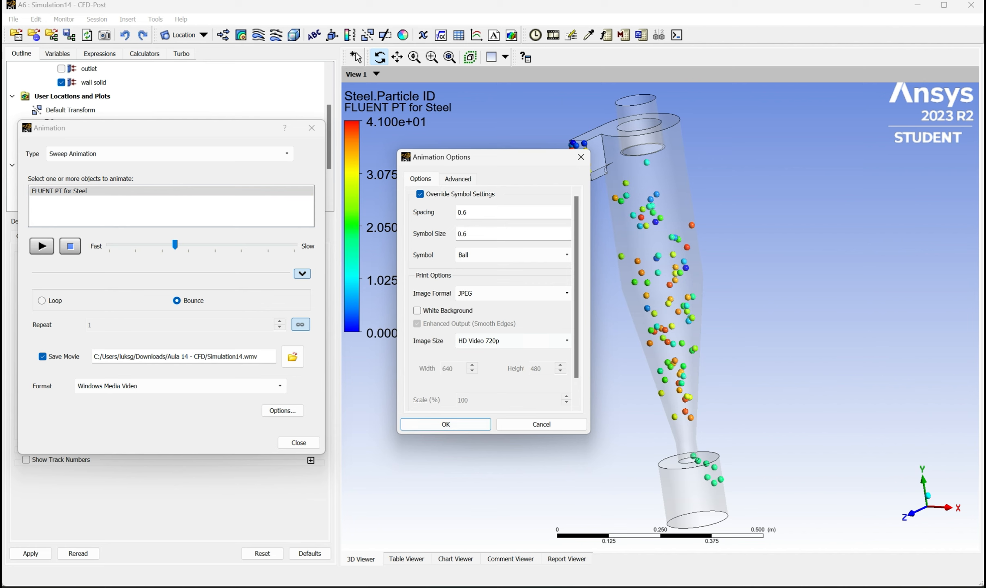
{"action": "left_click", "coordinate": [446, 424]}
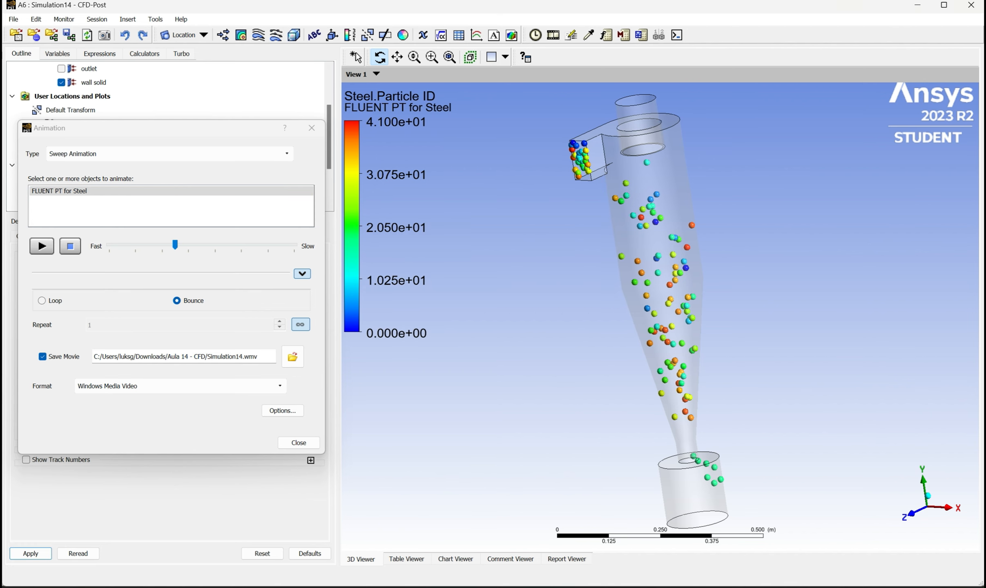
- Try to play a Timestep Animation, and return the animation type to Sweep Animation
{"action": "left_click", "coordinate": [170, 153]}
{"action": "left_click", "coordinate": [169, 175]}
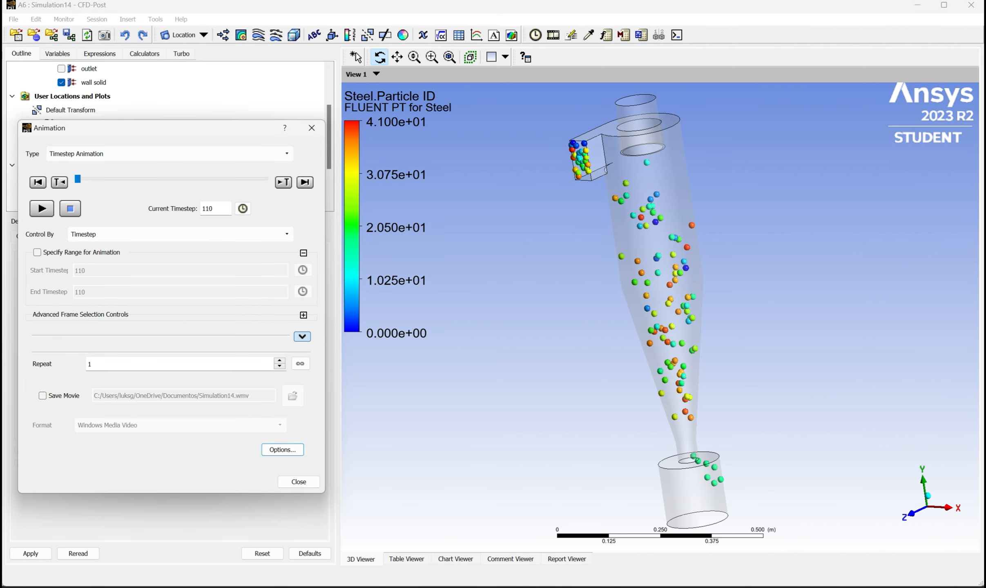
{"action": "left_click", "coordinate": [42, 209]}
{"action": "left_click", "coordinate": [509, 311]}
{"action": "left_click", "coordinate": [170, 153]}
{"action": "left_click", "coordinate": [169, 162]}
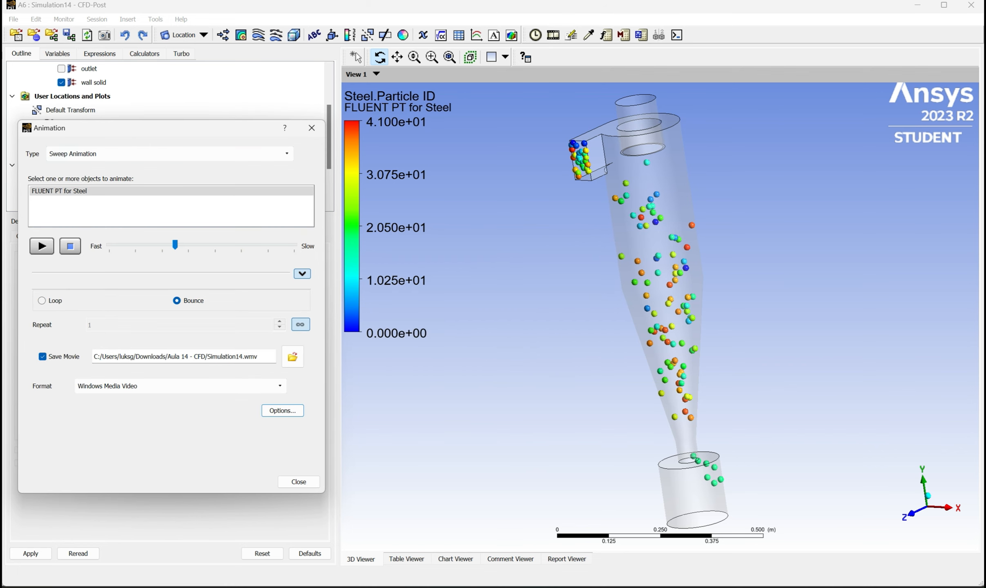
- Set the sweep animation to Loop, turn off movie saving and play the steel particle motion
{"action": "left_click", "coordinate": [42, 301]}
{"action": "left_click", "coordinate": [41, 246]}
{"action": "left_click", "coordinate": [256, 328]}
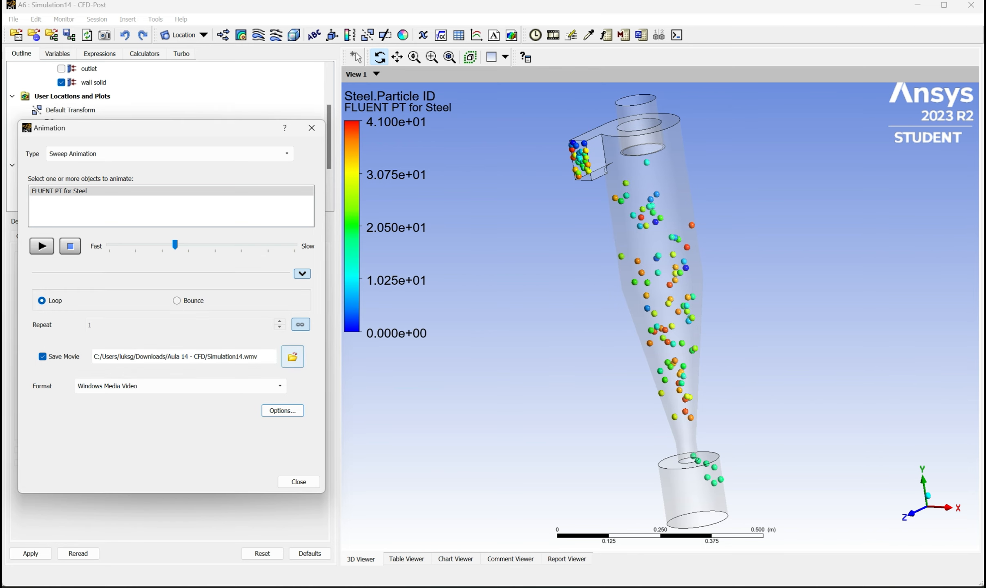
{"action": "left_click", "coordinate": [42, 356]}
{"action": "left_click", "coordinate": [41, 246]}
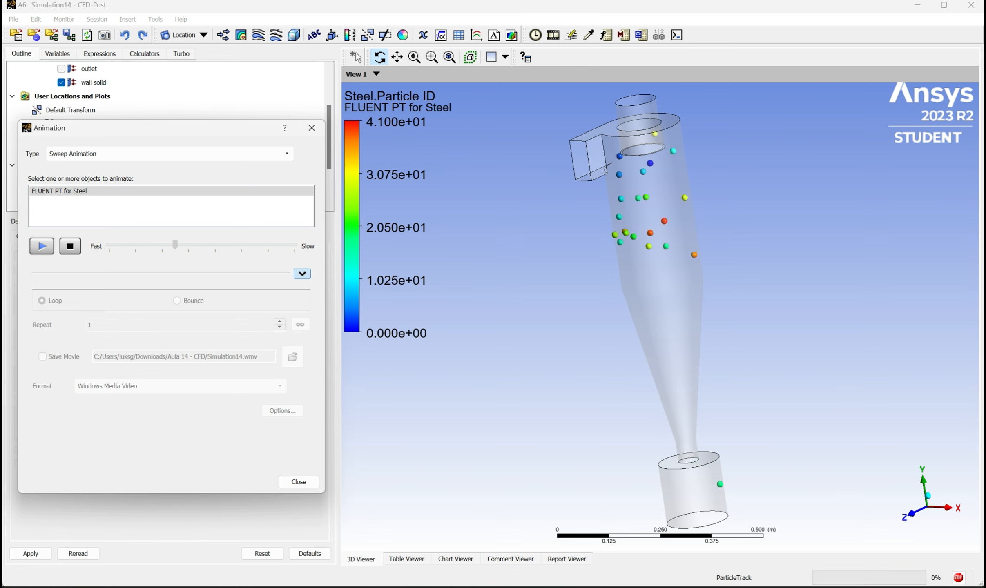
- Switch the sweep animation to Bounce, reduce its speed to the slowest setting, and play and stop it
{"action": "left_click_drag", "start_coordinate": [175, 245], "coordinate": [256, 245]}
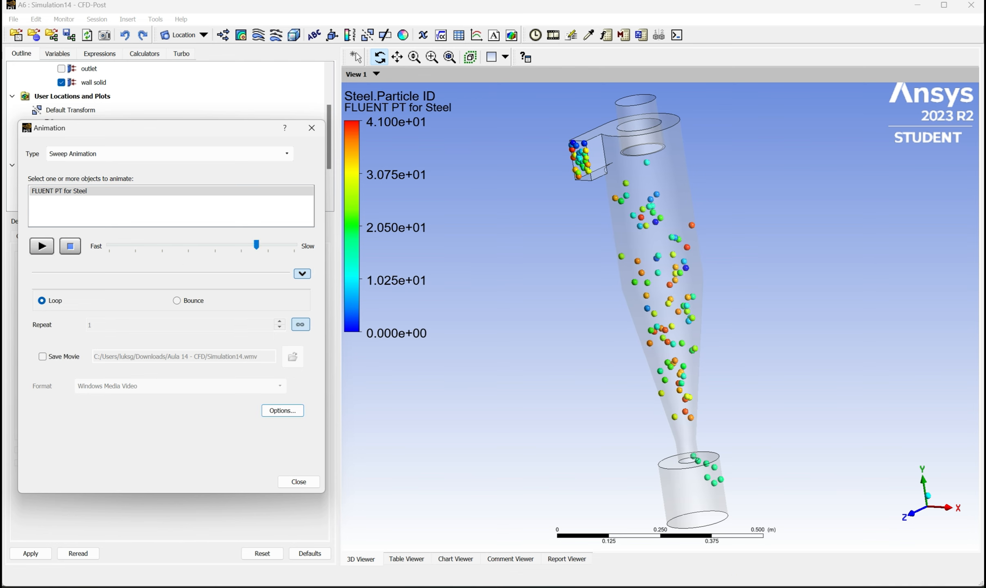
{"action": "left_click", "coordinate": [177, 300]}
{"action": "left_click", "coordinate": [41, 246]}
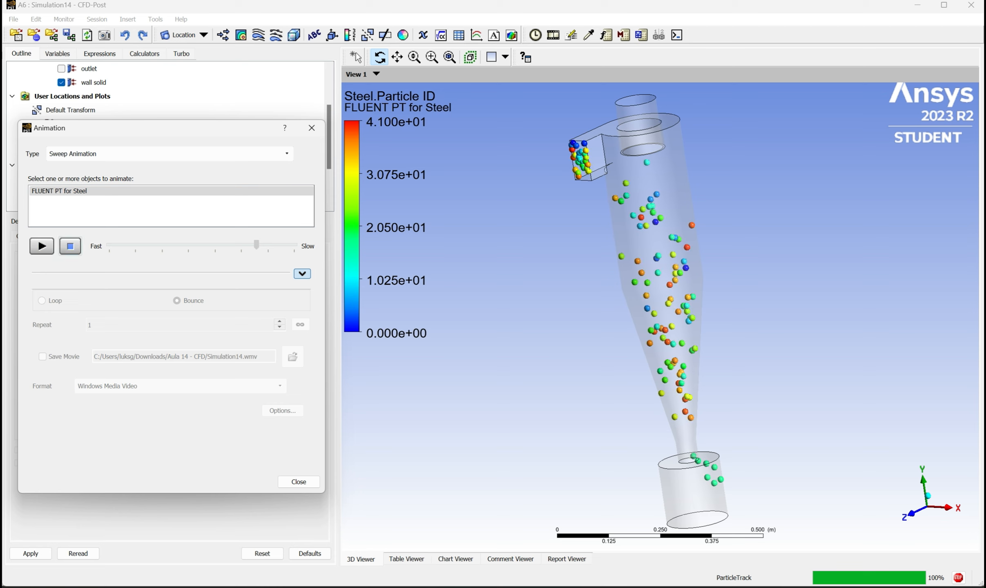
{"action": "left_click_drag", "start_coordinate": [257, 246], "coordinate": [294, 245]}
{"action": "left_click", "coordinate": [42, 246]}
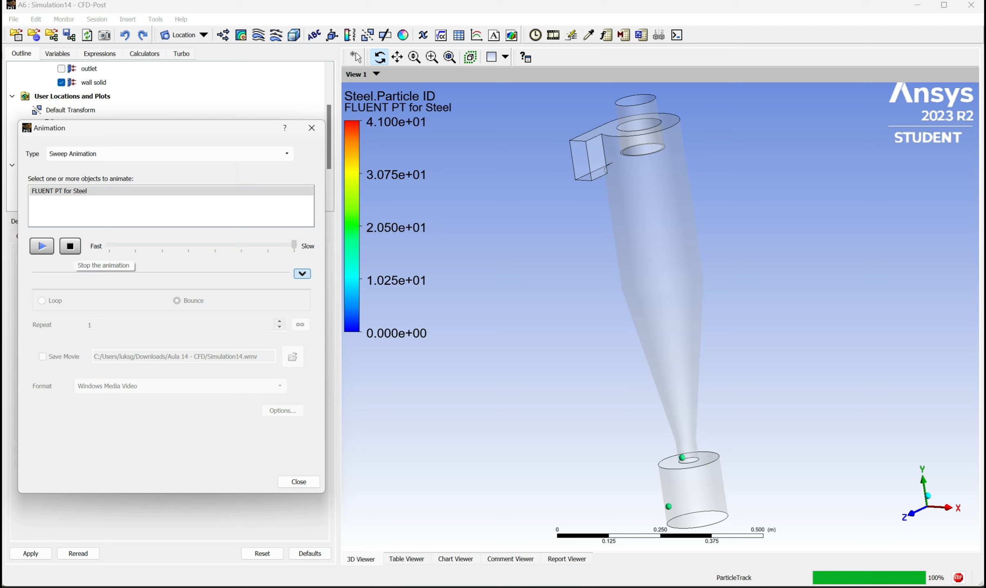
{"action": "left_click", "coordinate": [69, 246]}
- Try turning movie saving on once more, and set the animation back to Loop with movie saving off
{"action": "left_click", "coordinate": [42, 356]}
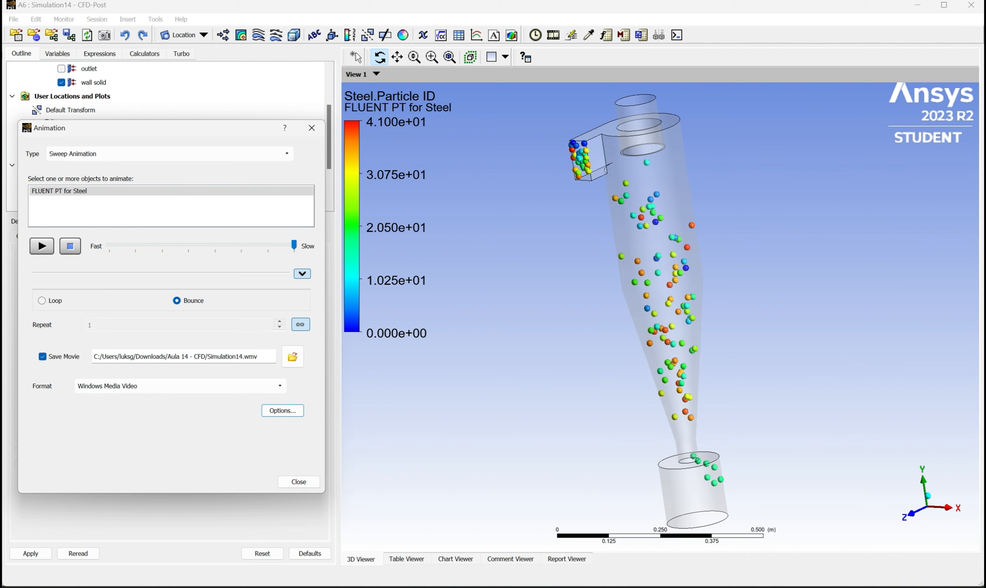
{"action": "left_click", "coordinate": [255, 328]}
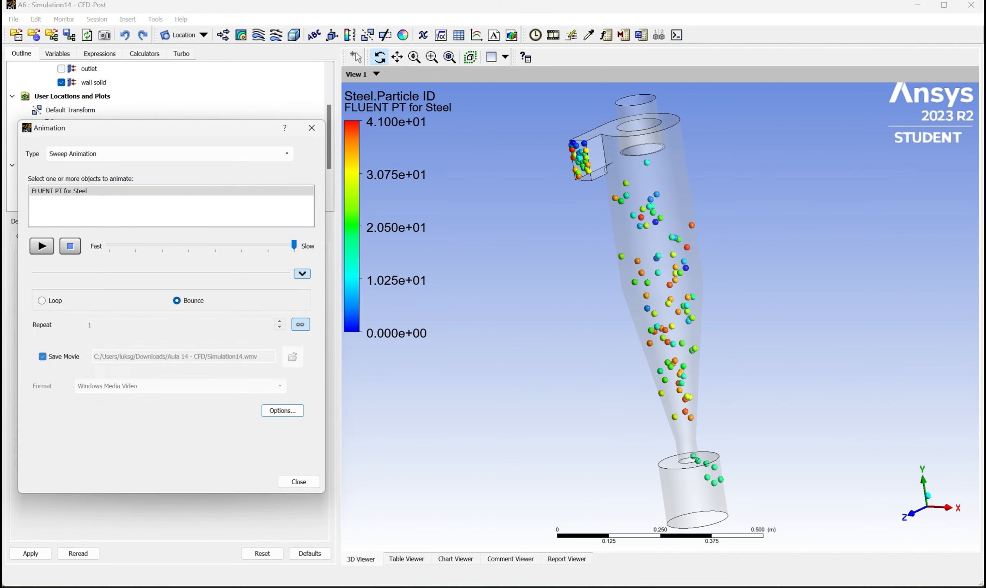
{"action": "left_click", "coordinate": [41, 301]}
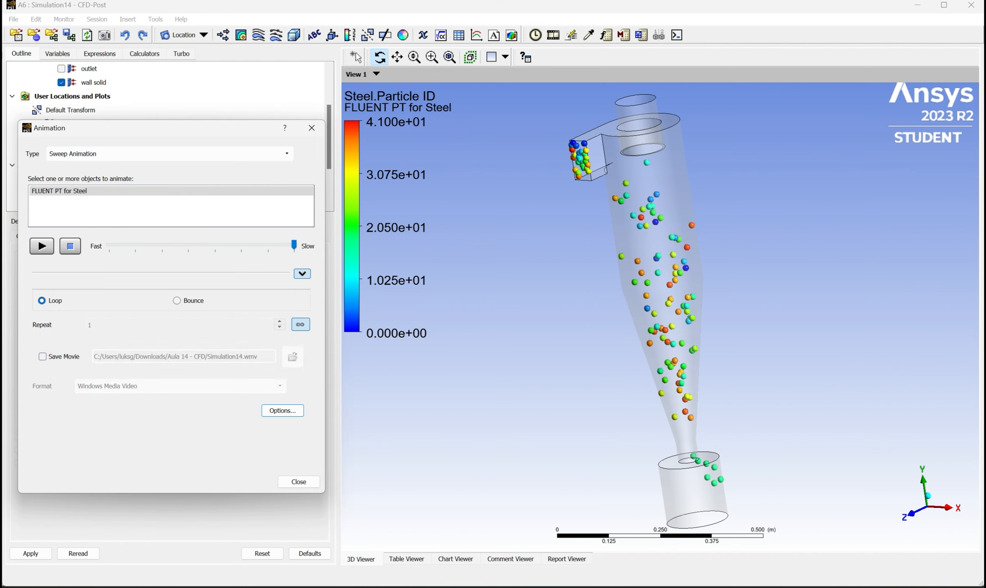